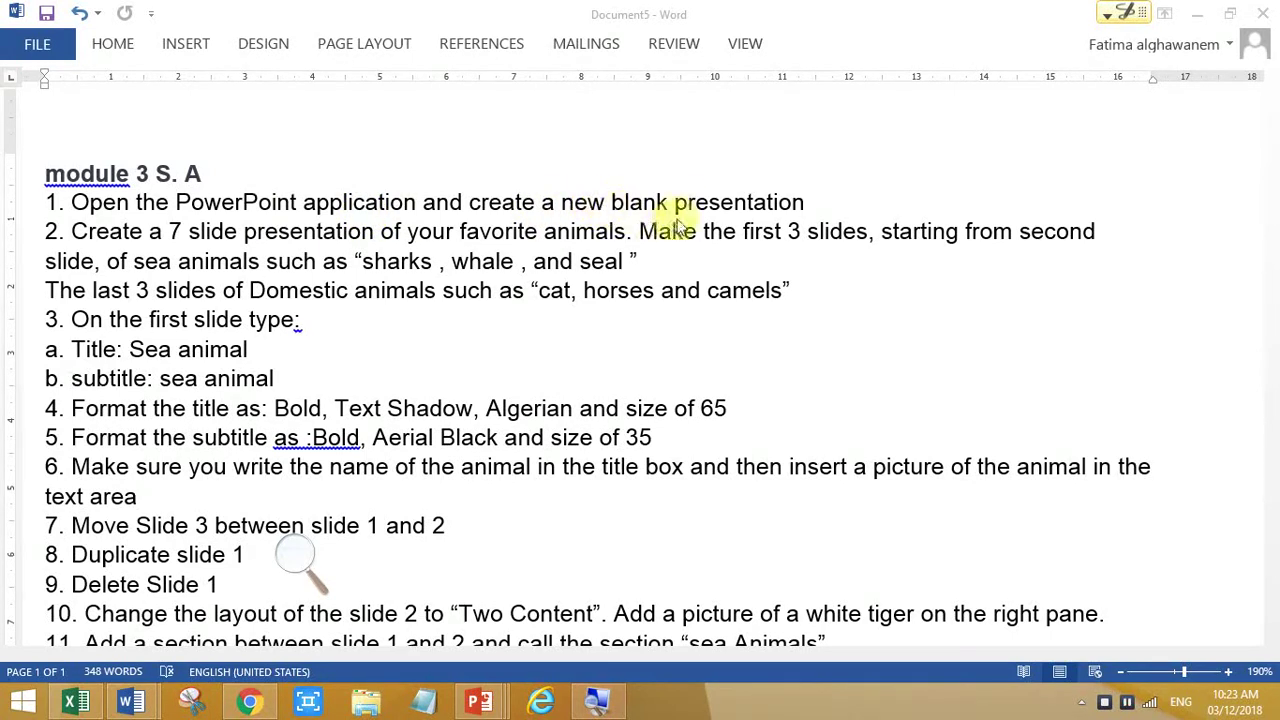
Step: Launch PowerPoint 2013 from the Windows search
{"action": "key", "text": "super+s"}
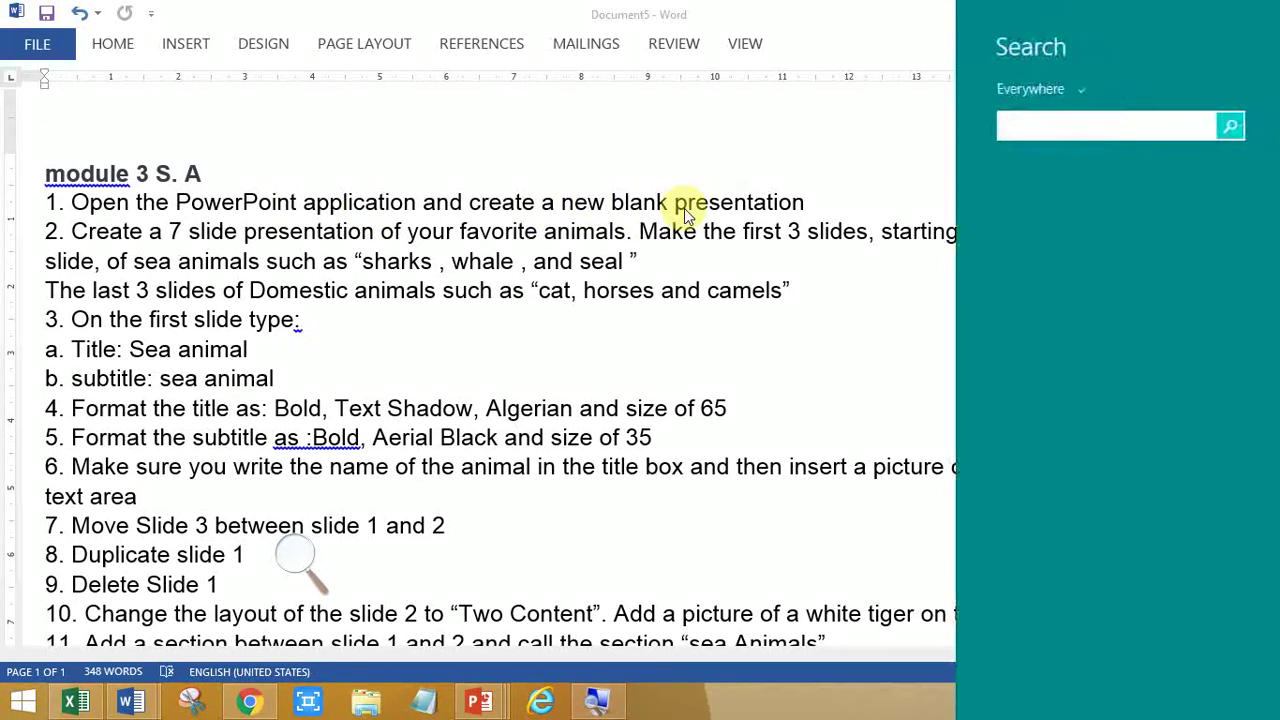
{"action": "type", "text": "powerPoint 2013"}
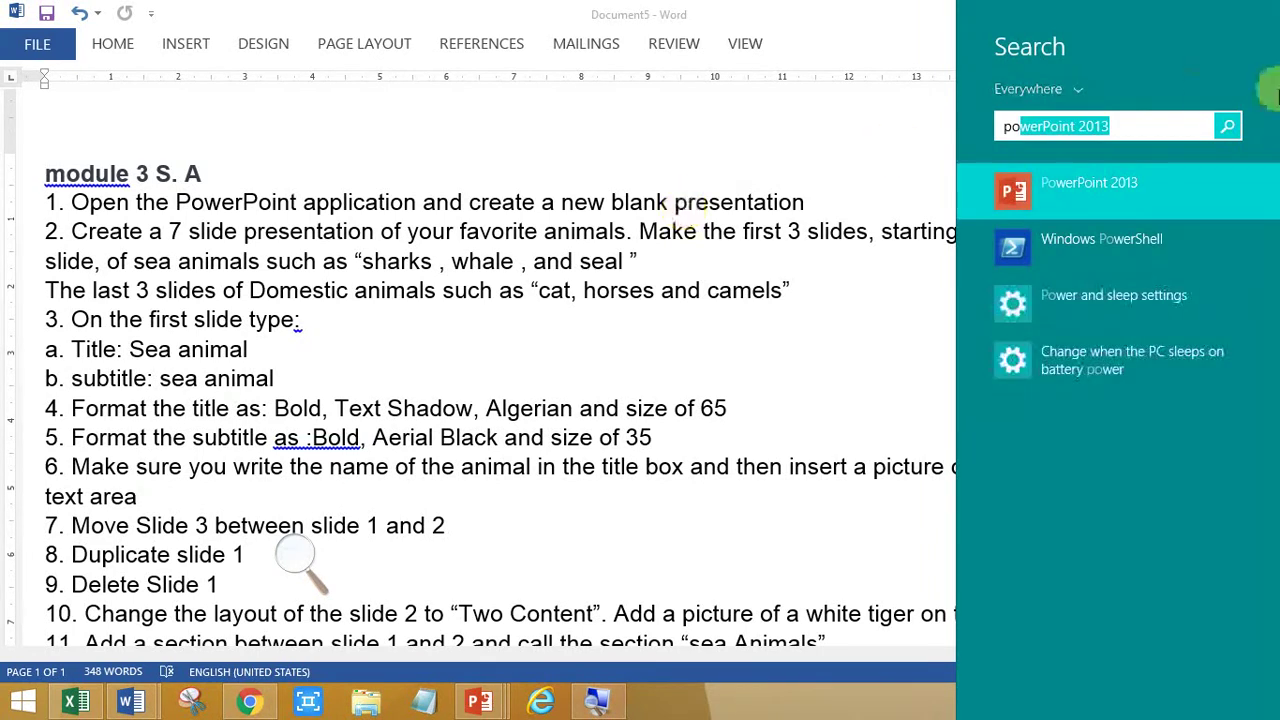
{"action": "left_click", "coordinate": [1122, 200]}
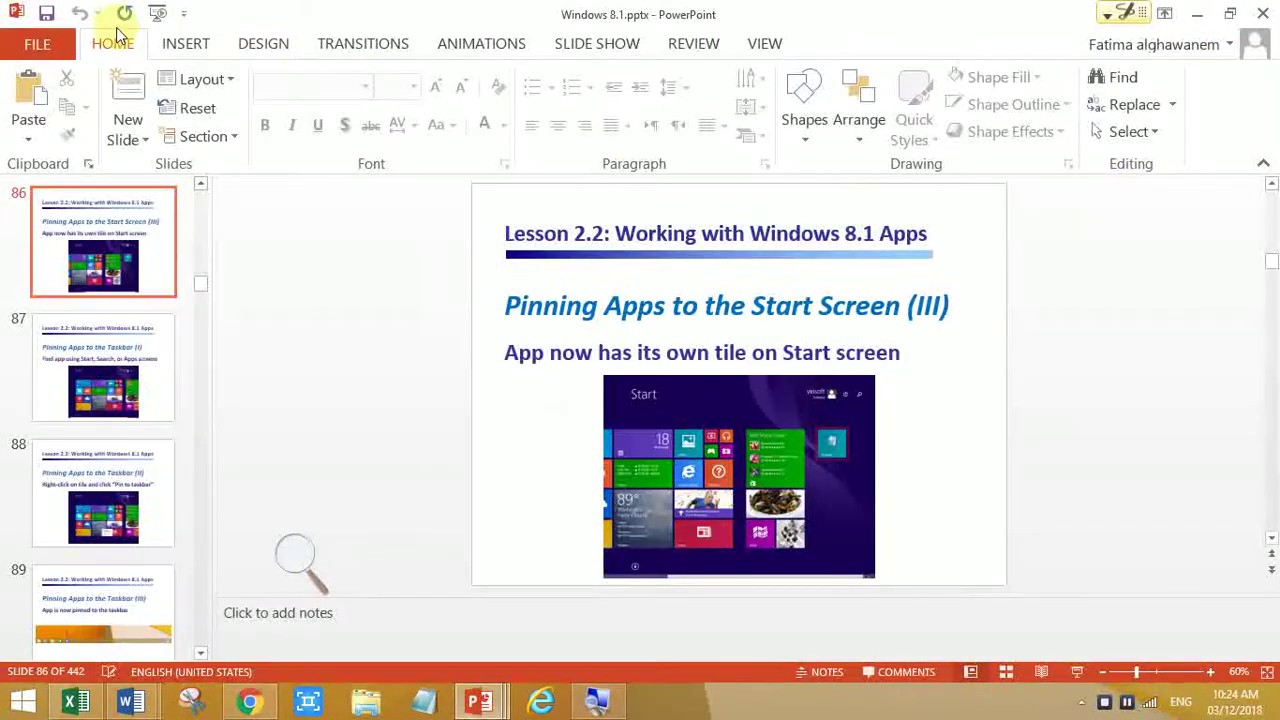
Step: Create a new blank presentation, then return to the Word instructions document
{"action": "left_click", "coordinate": [50, 47]}
{"action": "left_click", "coordinate": [43, 137]}
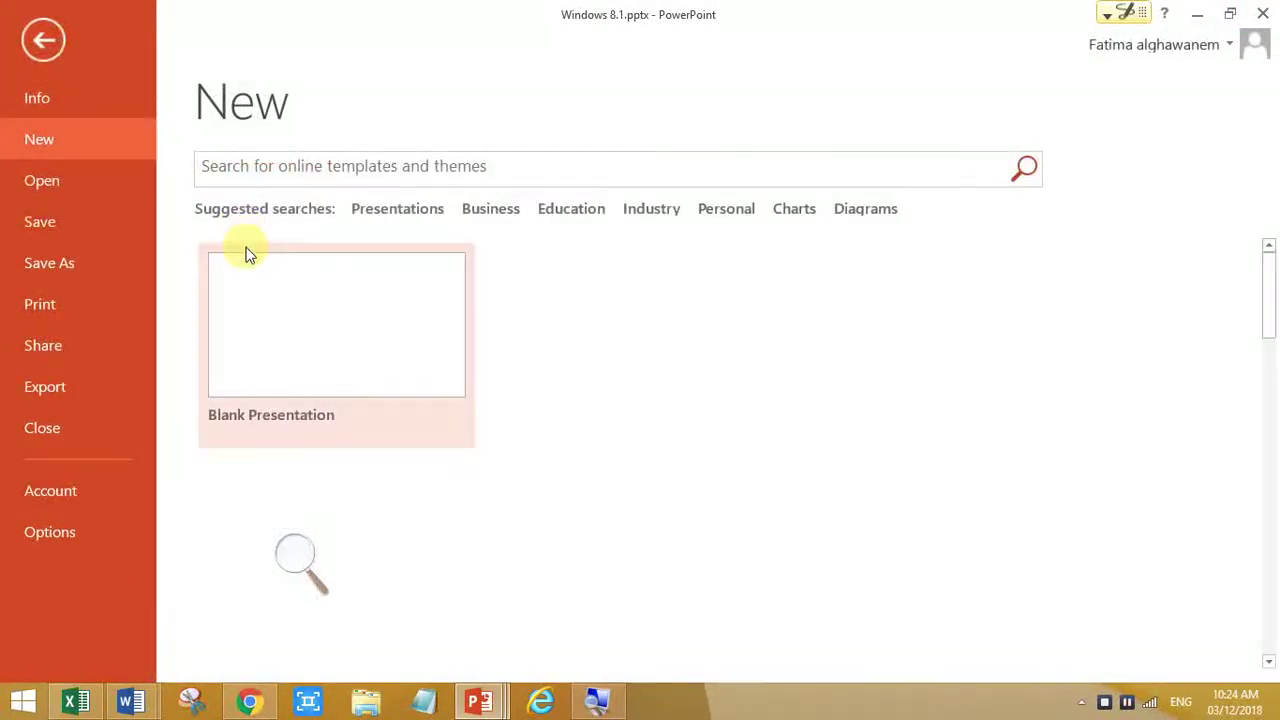
{"action": "left_click", "coordinate": [270, 387]}
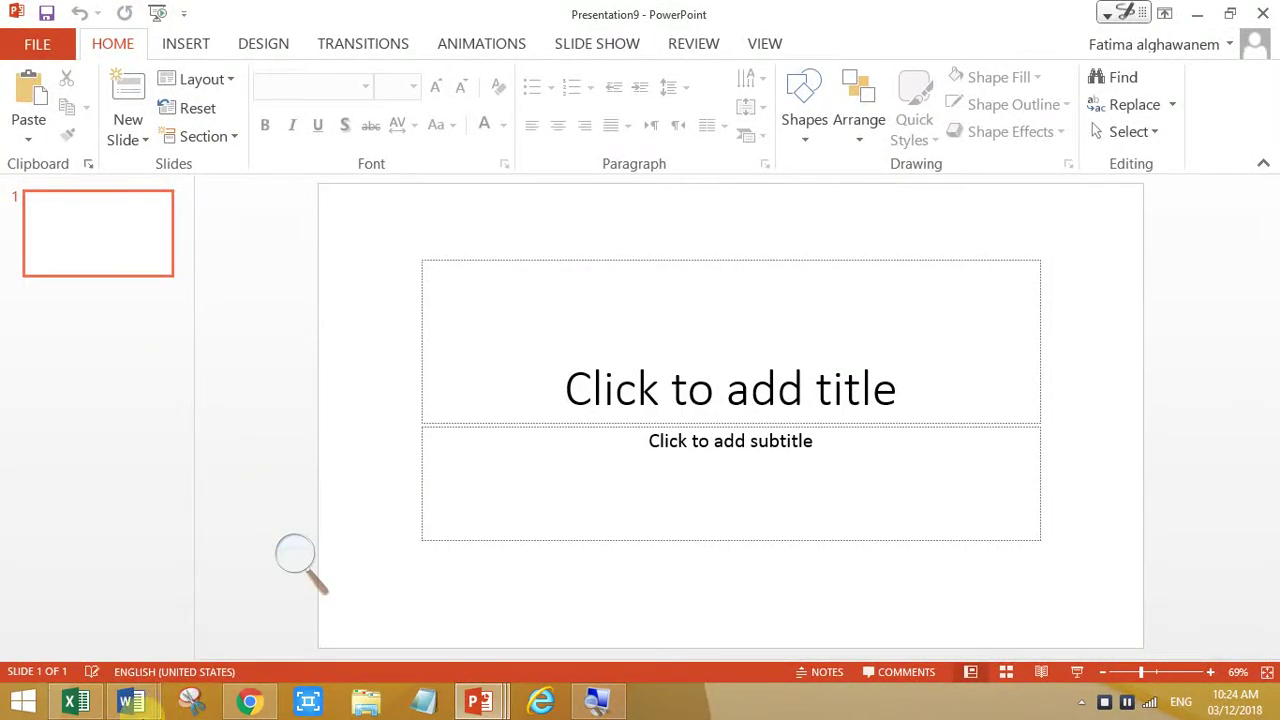
{"action": "mouse_move", "coordinate": [133, 705]}
{"action": "left_click", "coordinate": [305, 612]}
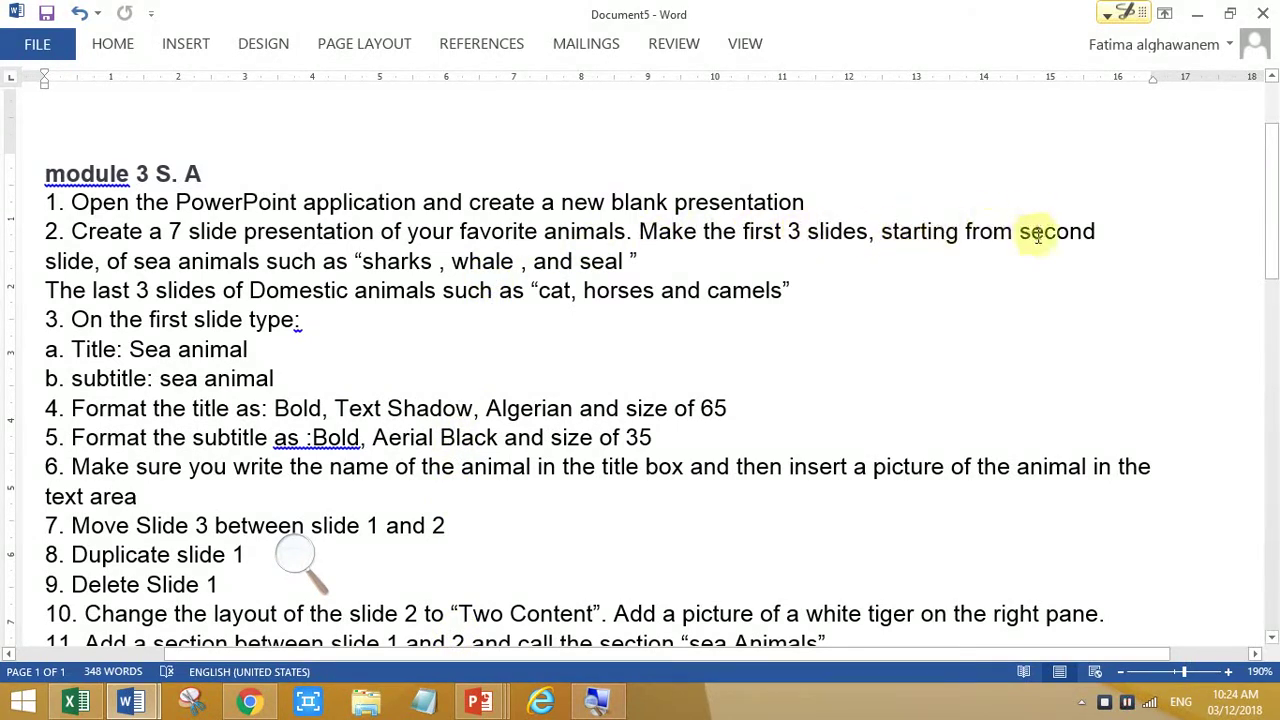
{"action": "mouse_move", "coordinate": [505, 712]}
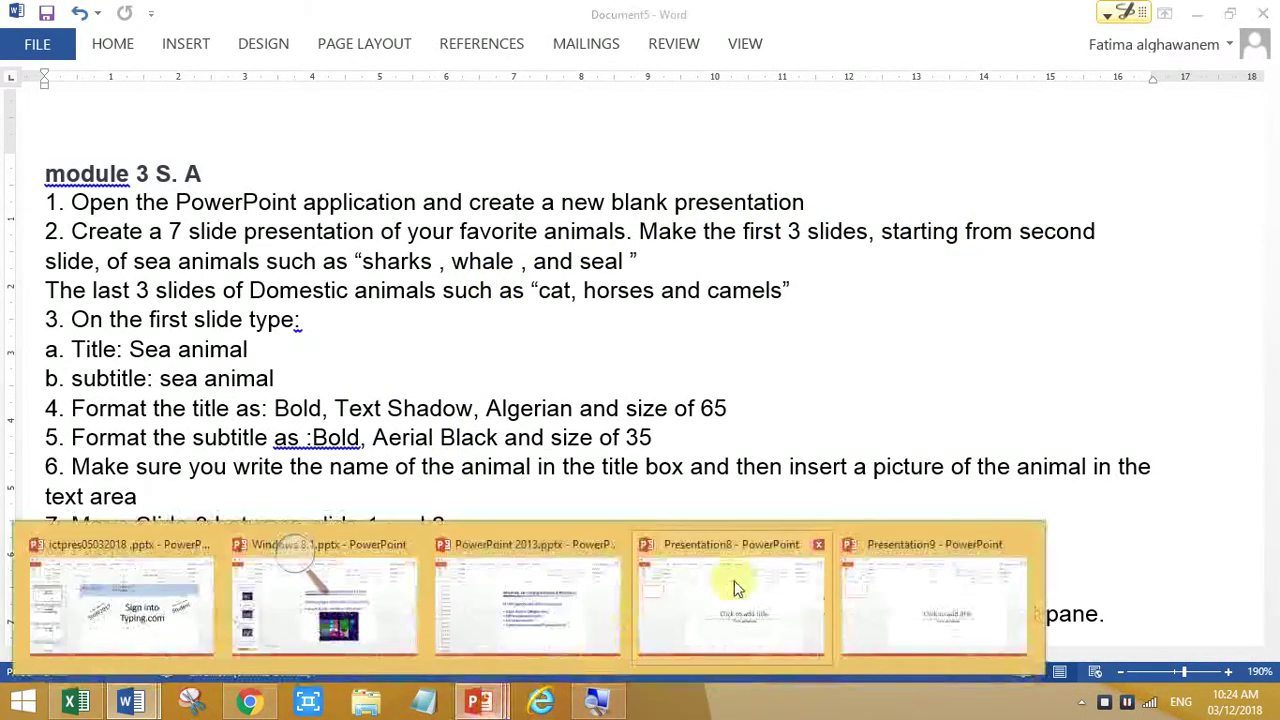
Step: Add slides 2, 3 and 4 to Presentation9 using the Title Slide layout
{"action": "left_click", "coordinate": [937, 599]}
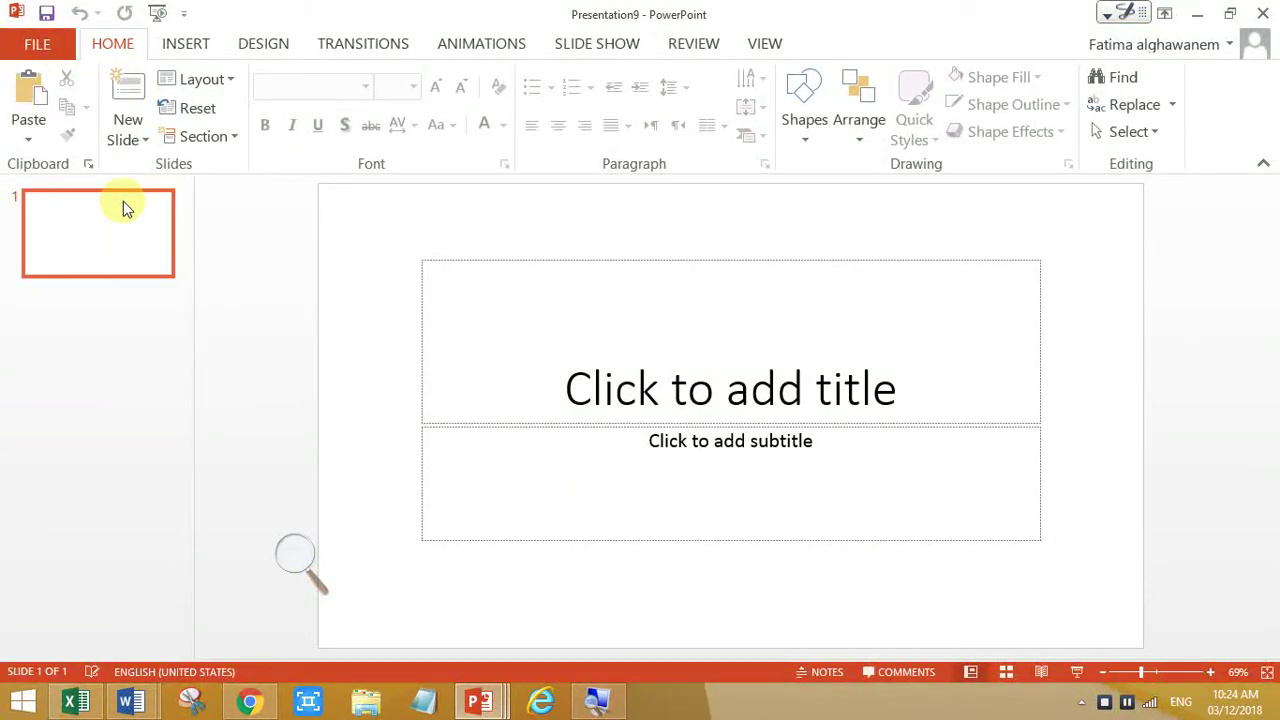
{"action": "left_click", "coordinate": [145, 139]}
{"action": "left_click", "coordinate": [168, 214]}
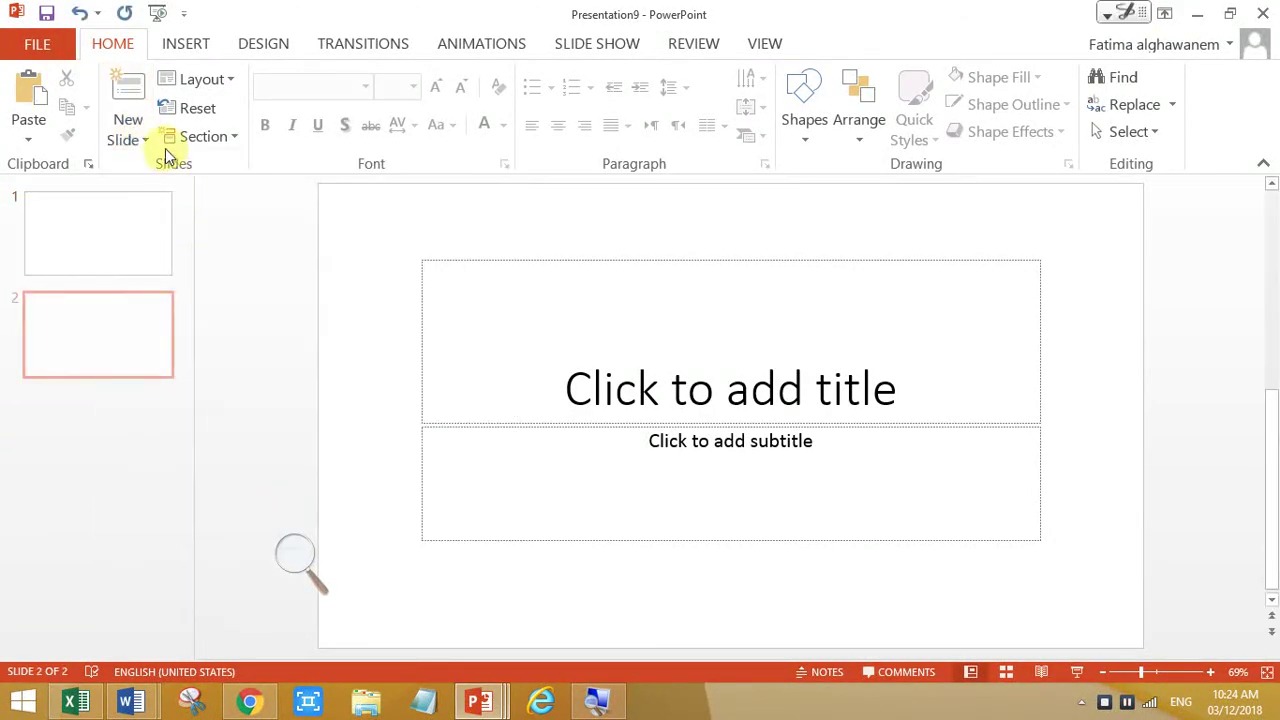
{"action": "left_click", "coordinate": [145, 139]}
{"action": "left_click", "coordinate": [157, 230]}
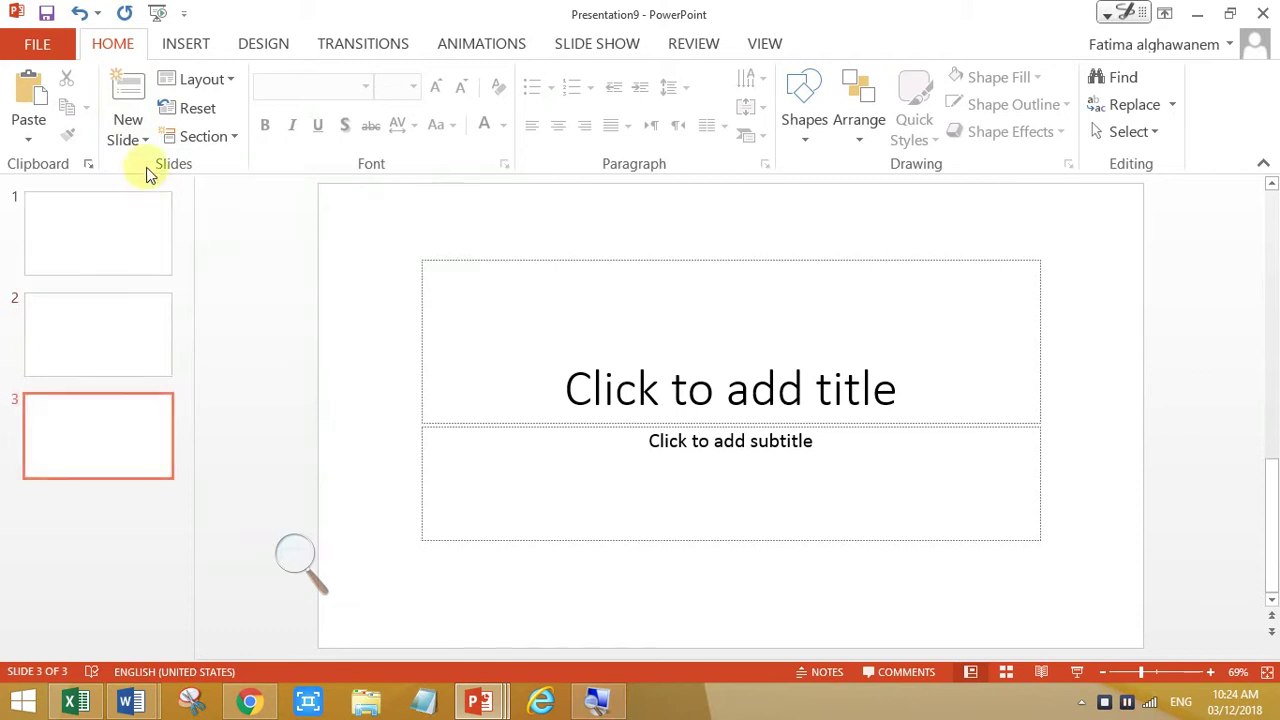
{"action": "left_click", "coordinate": [138, 136]}
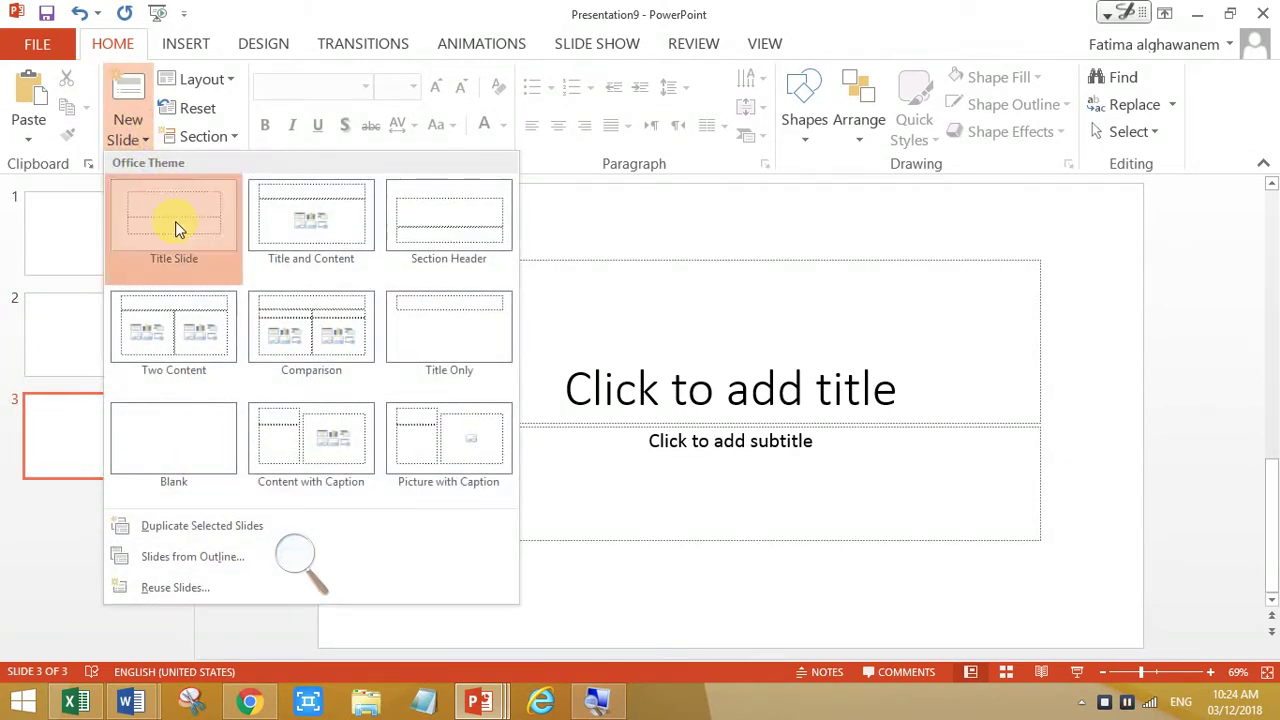
{"action": "left_click", "coordinate": [175, 224]}
Step: Add slides 5, 6 and 7 using the Title Slide layout
{"action": "left_click", "coordinate": [143, 137]}
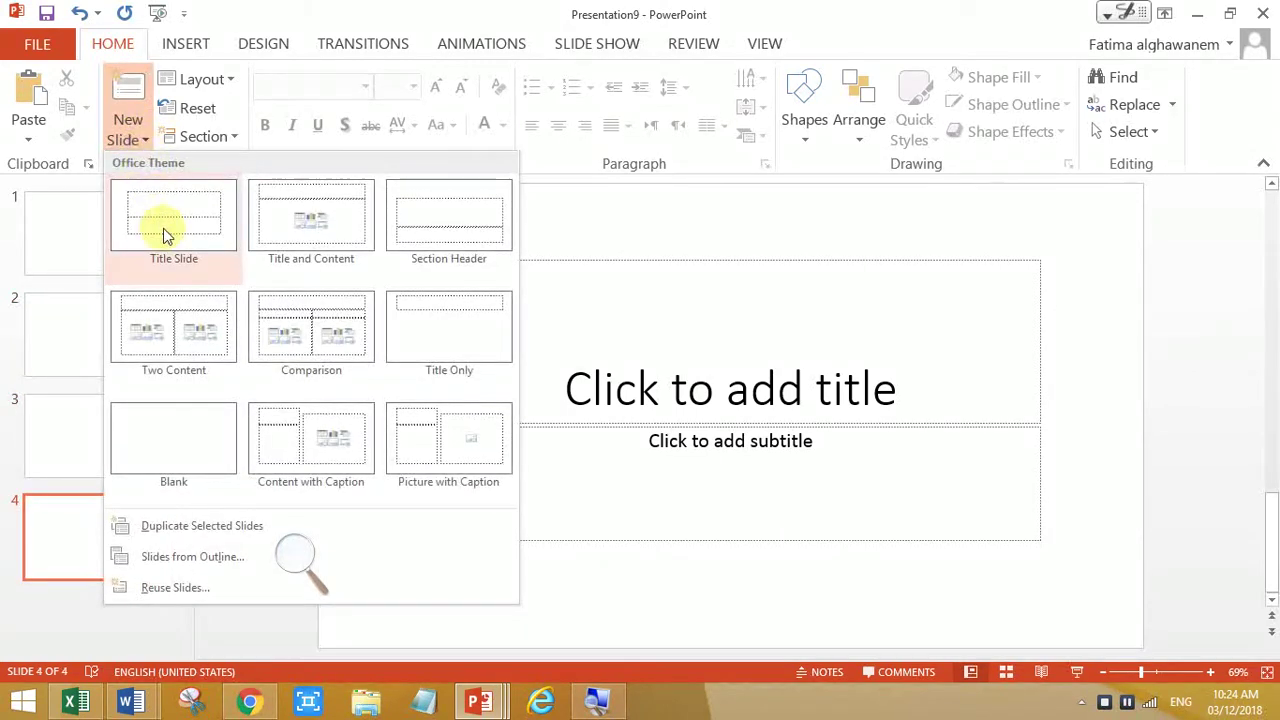
{"action": "left_click", "coordinate": [163, 228]}
{"action": "left_click", "coordinate": [143, 140]}
{"action": "left_click", "coordinate": [153, 226]}
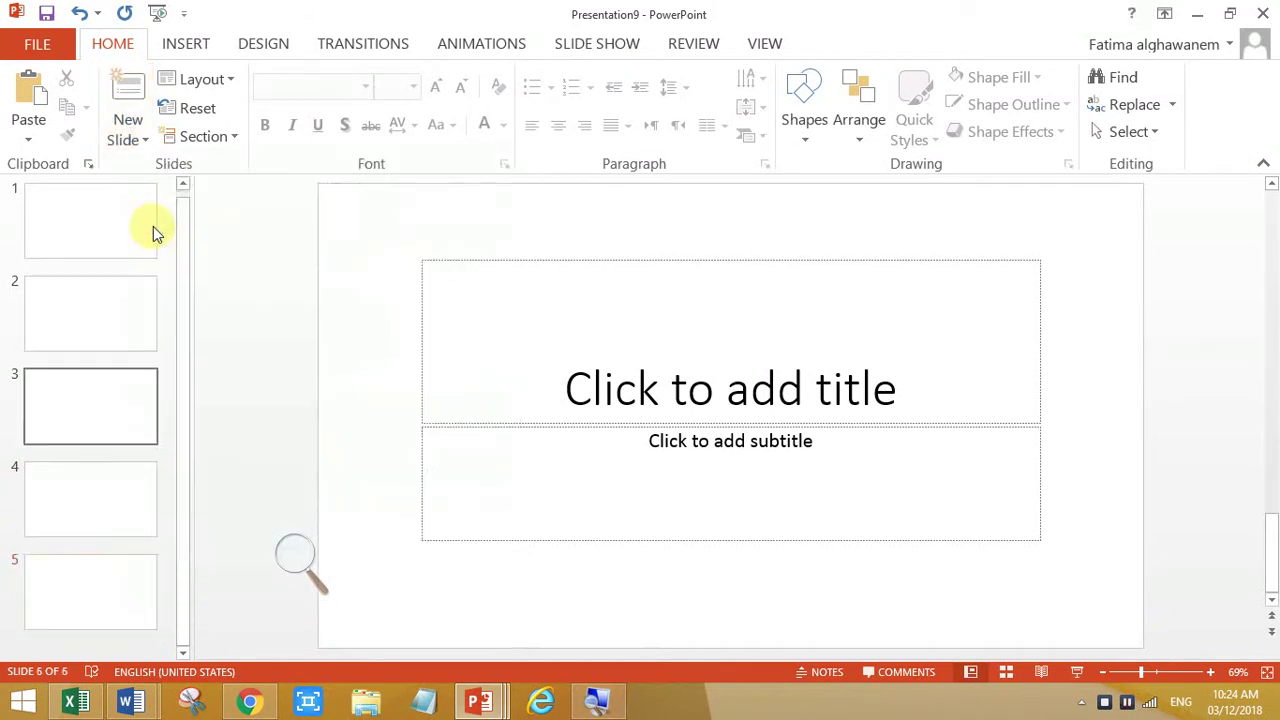
{"action": "left_click", "coordinate": [143, 140]}
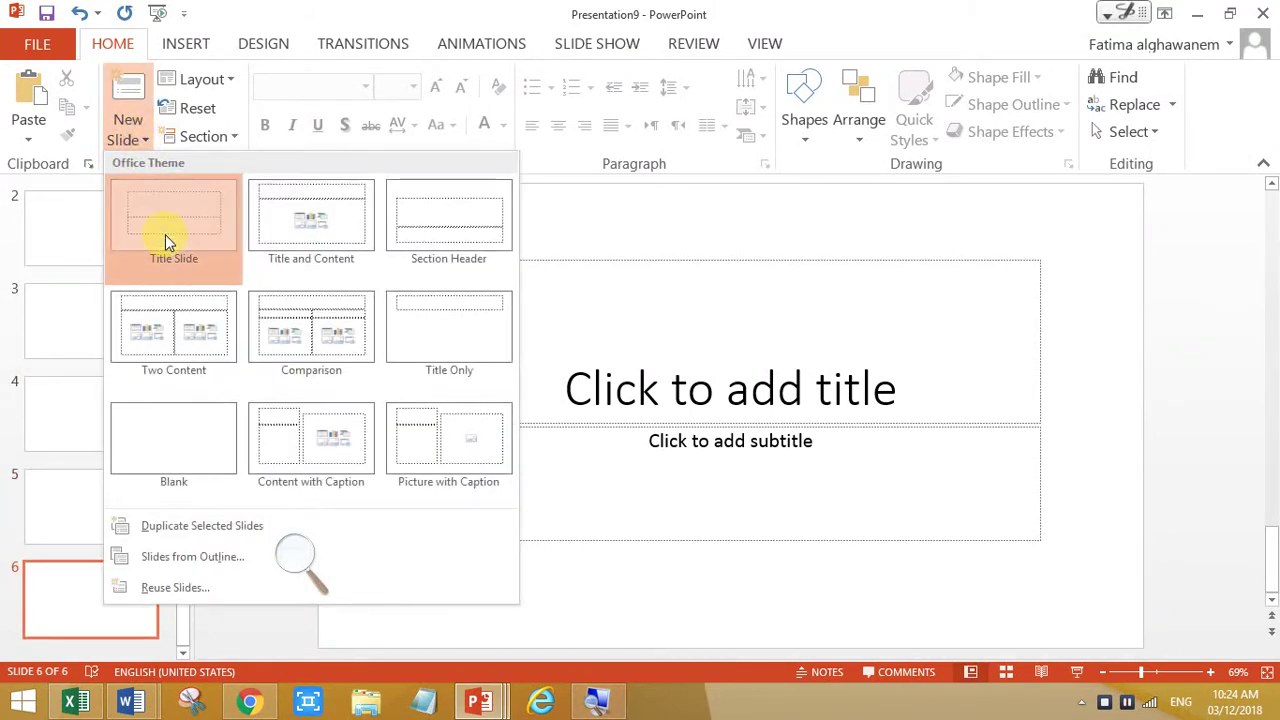
{"action": "left_click", "coordinate": [165, 234]}
Step: Select slide 2 in the thumbnail pane and go back to the Word instructions
{"action": "scroll", "coordinate": [165, 390], "scroll_direction": "up", "scroll_amount": 3}
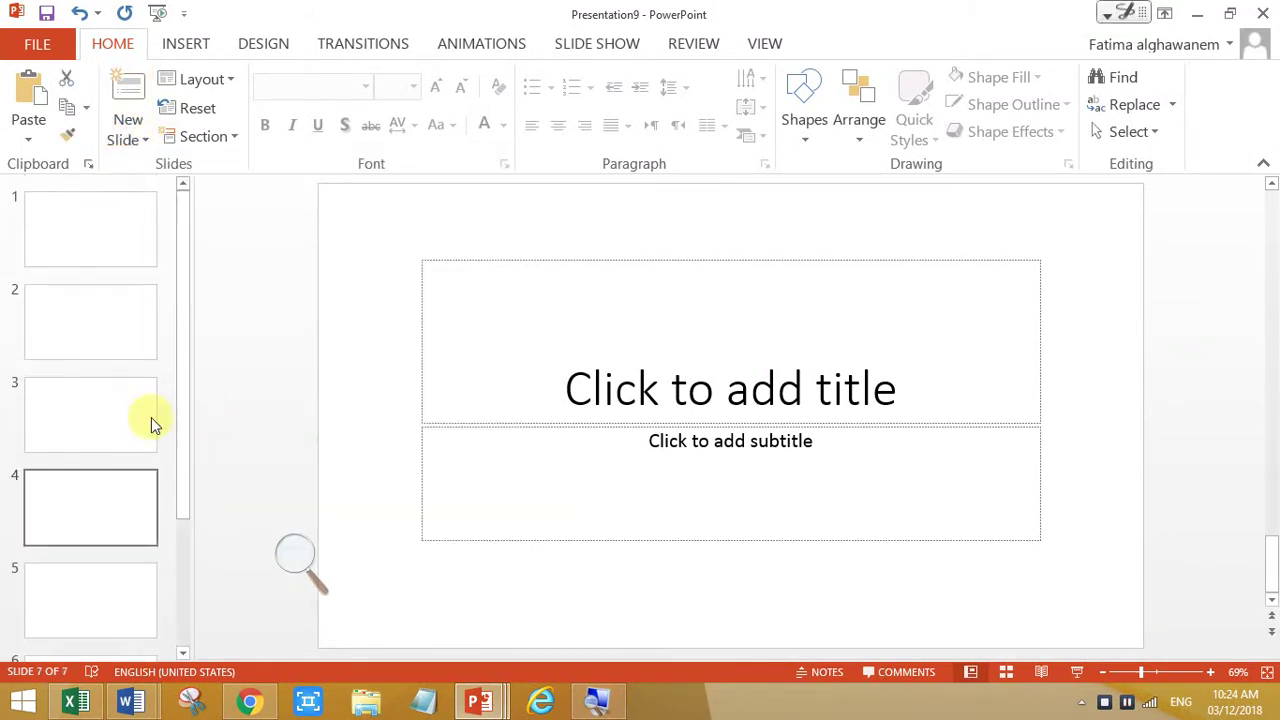
{"action": "left_click", "coordinate": [110, 337]}
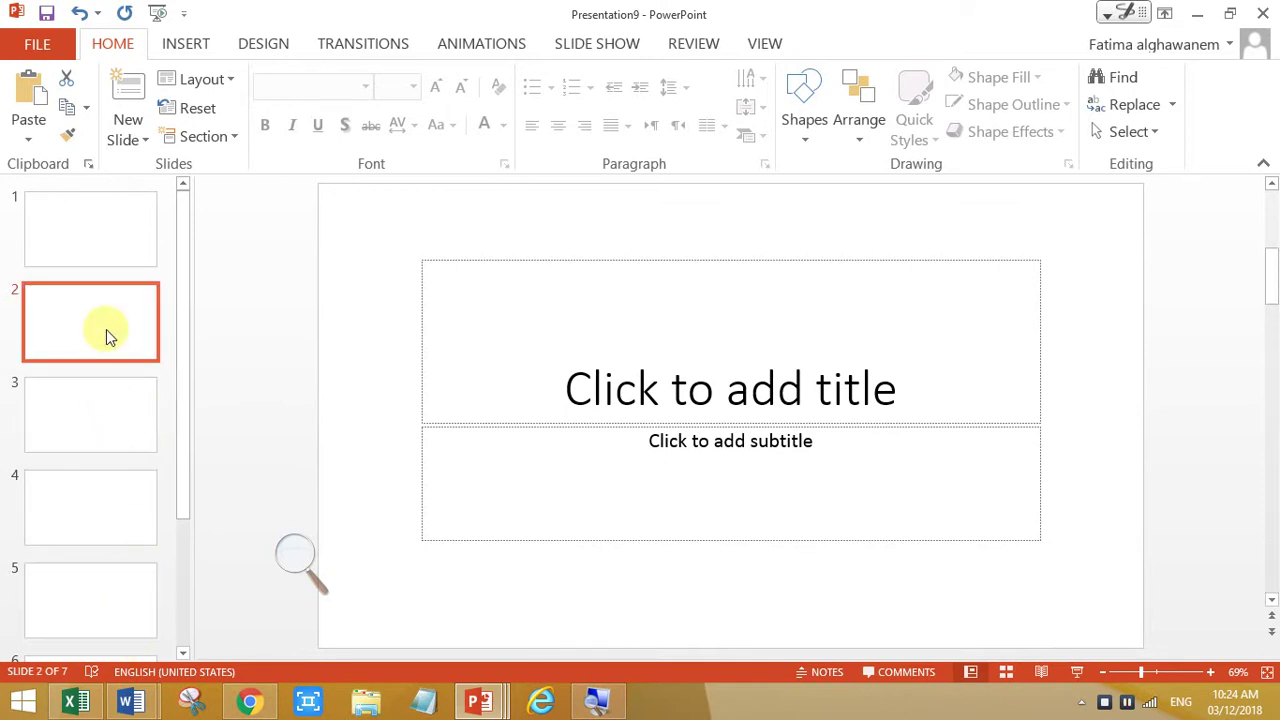
{"action": "mouse_move", "coordinate": [122, 705]}
{"action": "left_click", "coordinate": [290, 575]}
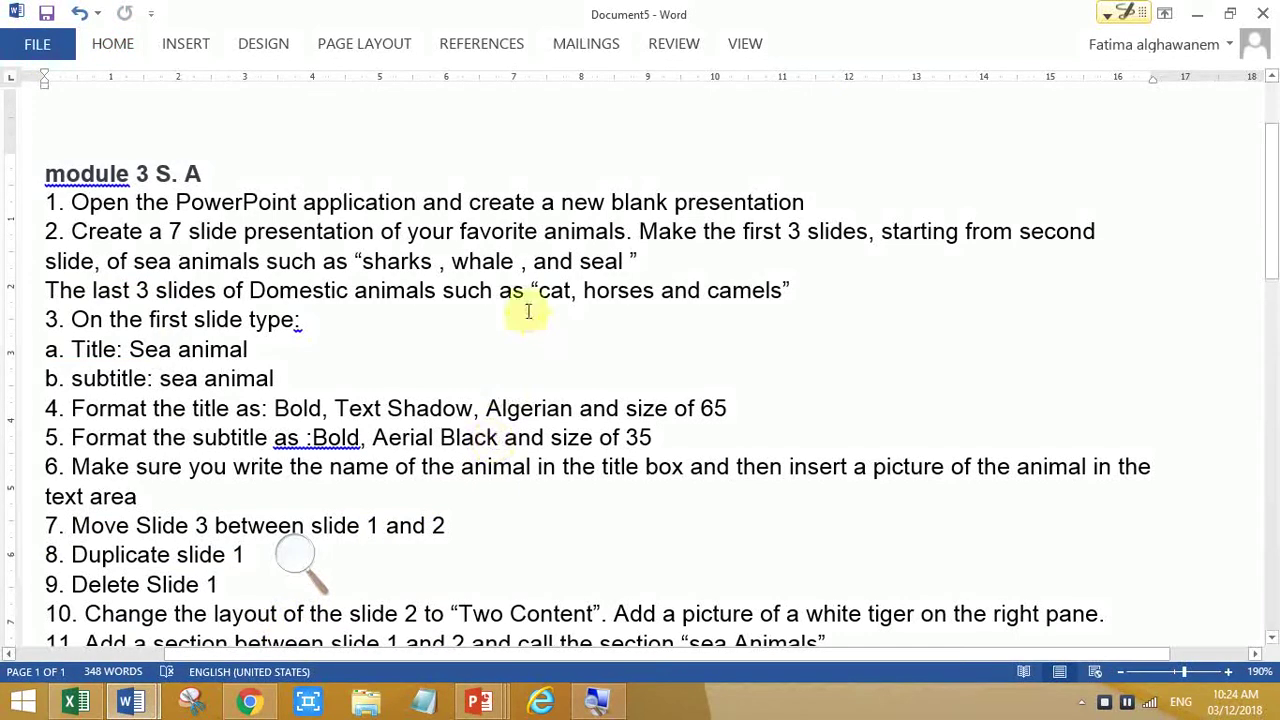
Step: Copy the word 'sharks' from item 2 in Word and return to Presentation9
{"action": "double_click", "coordinate": [375, 262]}
{"action": "key", "text": "ctrl+c"}
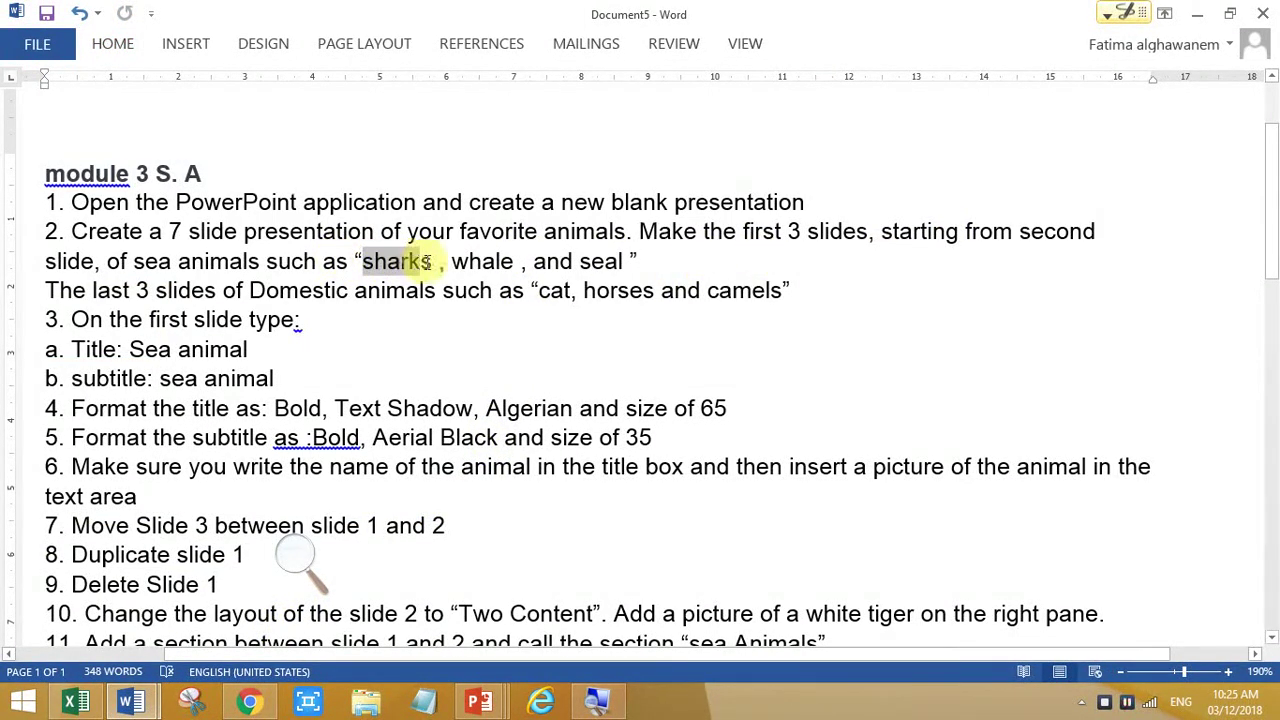
{"action": "left_click_drag", "start_coordinate": [440, 262], "coordinate": [416, 265]}
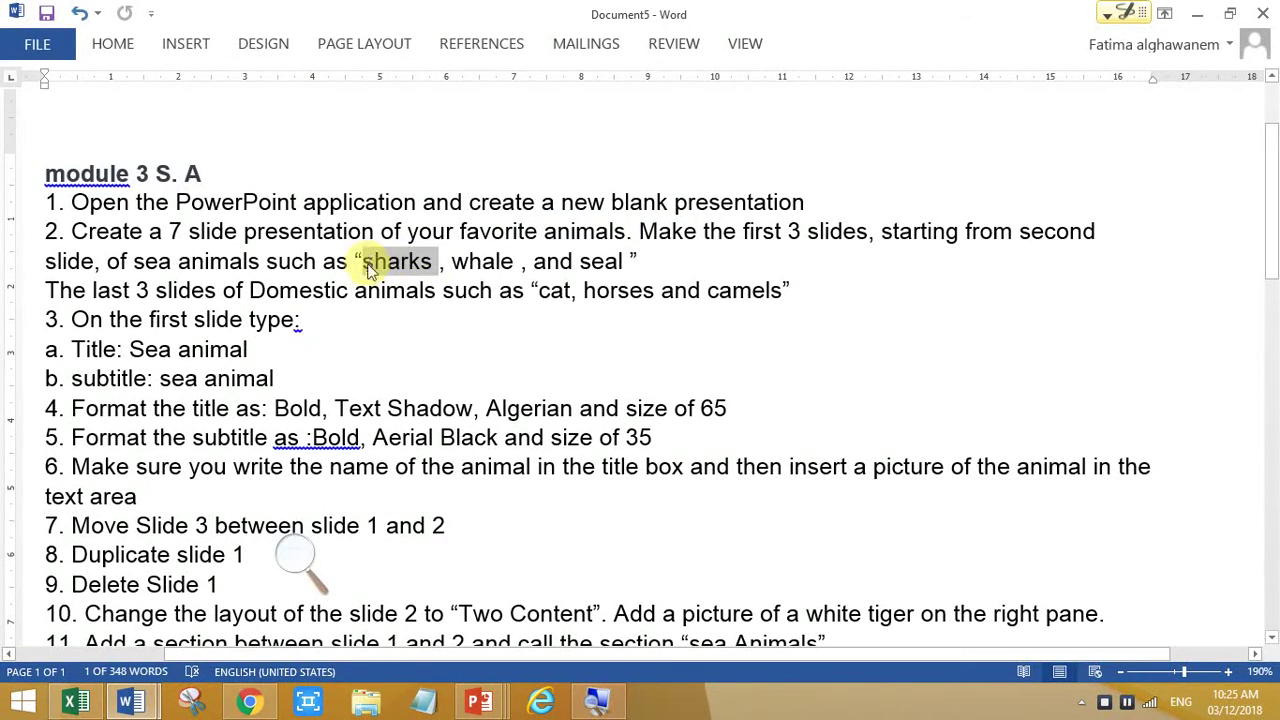
{"action": "right_click", "coordinate": [370, 268]}
{"action": "left_click", "coordinate": [402, 295]}
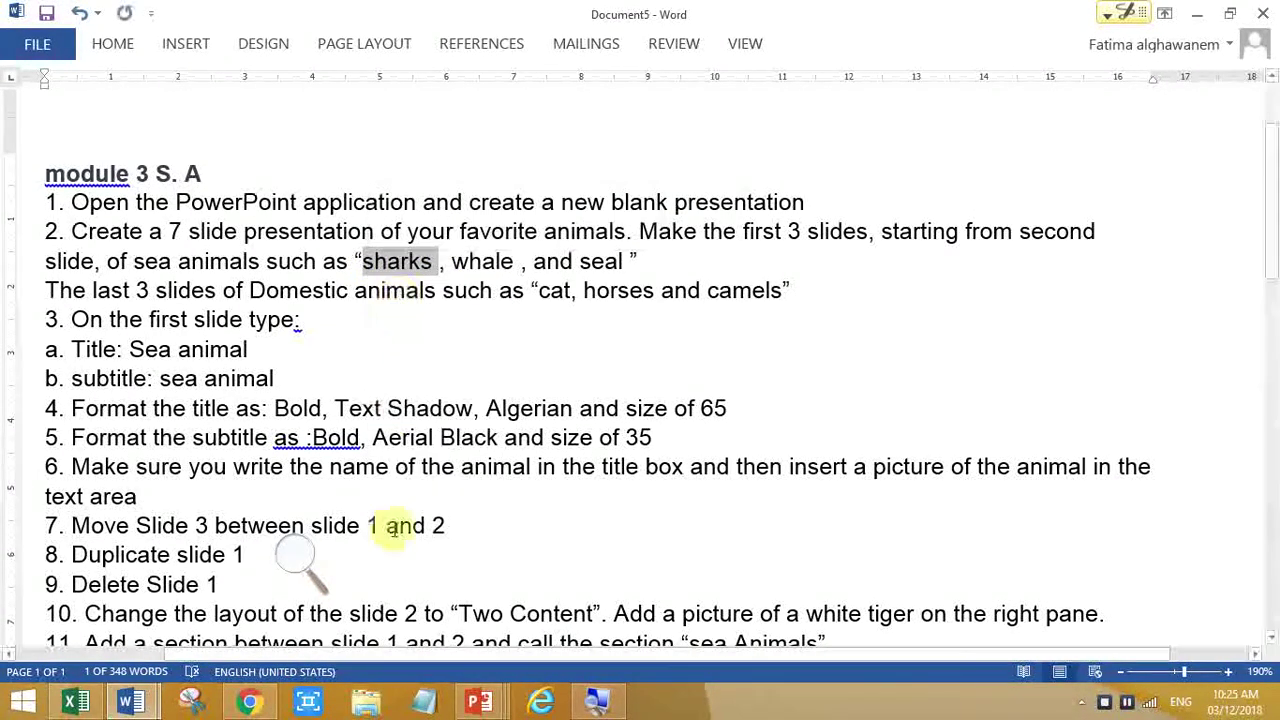
{"action": "left_click", "coordinate": [479, 700]}
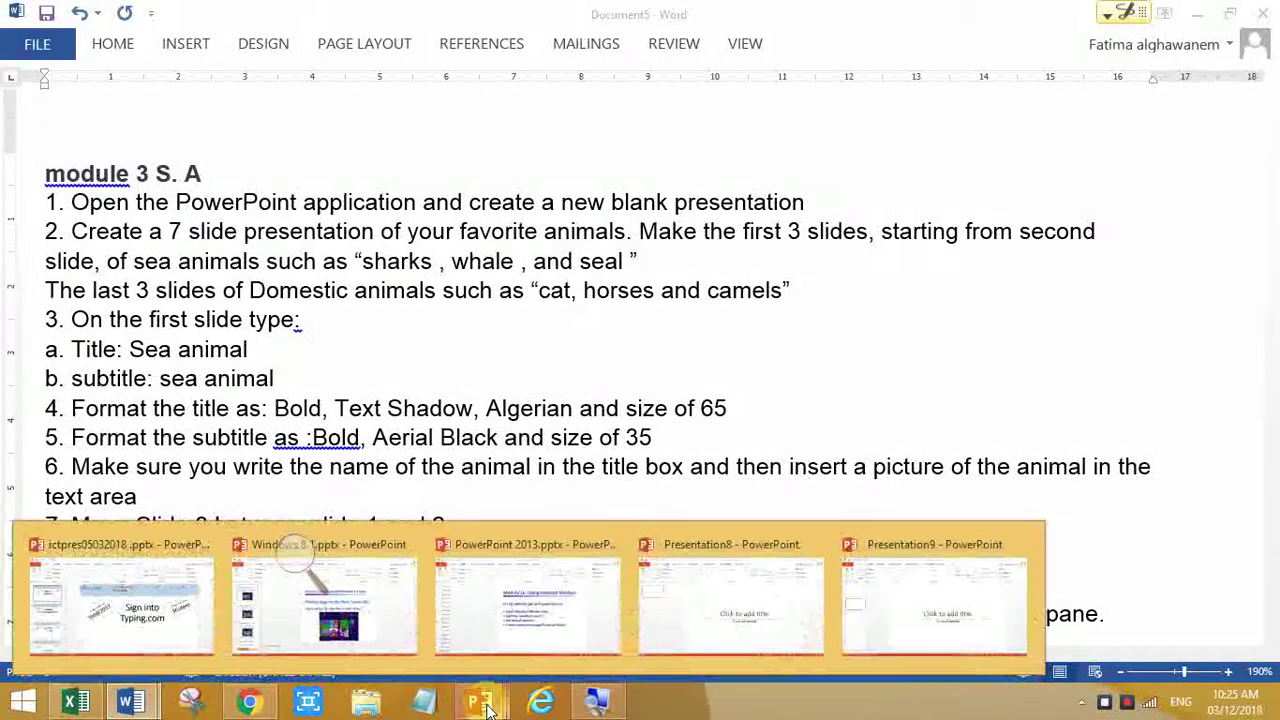
{"action": "left_click", "coordinate": [910, 569]}
Step: Title slides 2, 3 and 4 'sharks' (pasted), 'whales' and 'seals'
{"action": "left_click", "coordinate": [709, 388]}
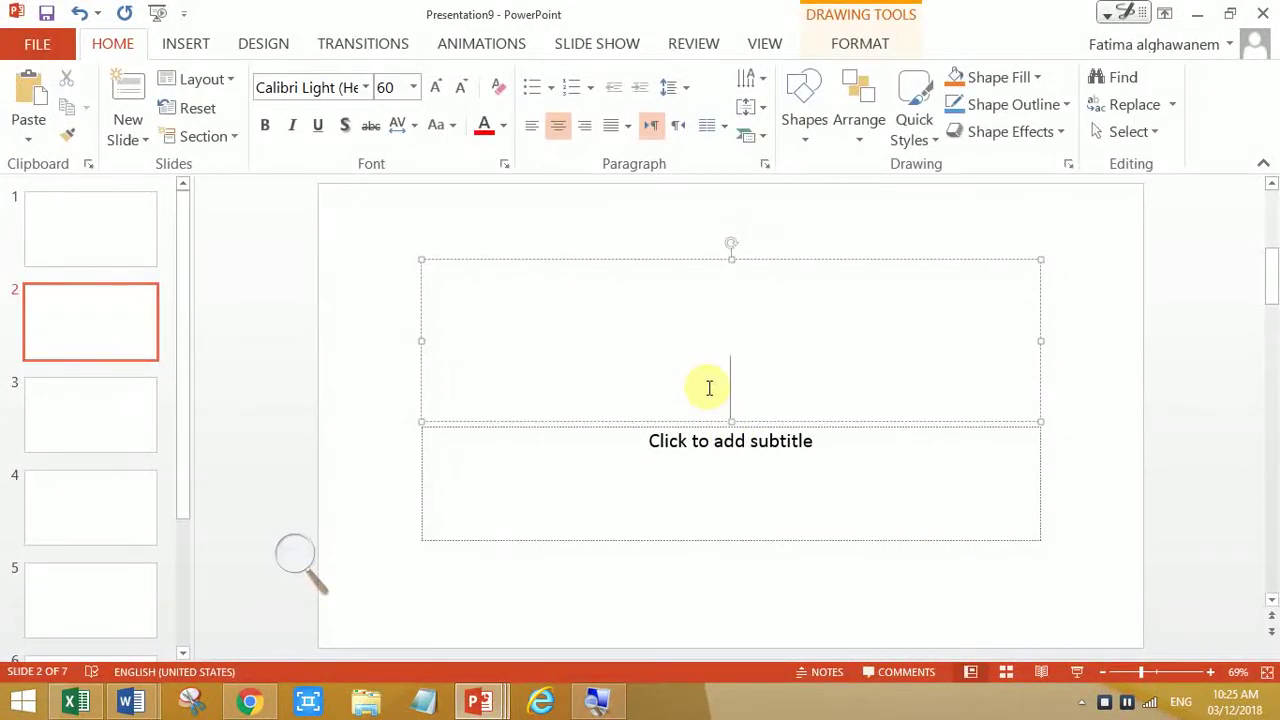
{"action": "key", "text": "ctrl+v"}
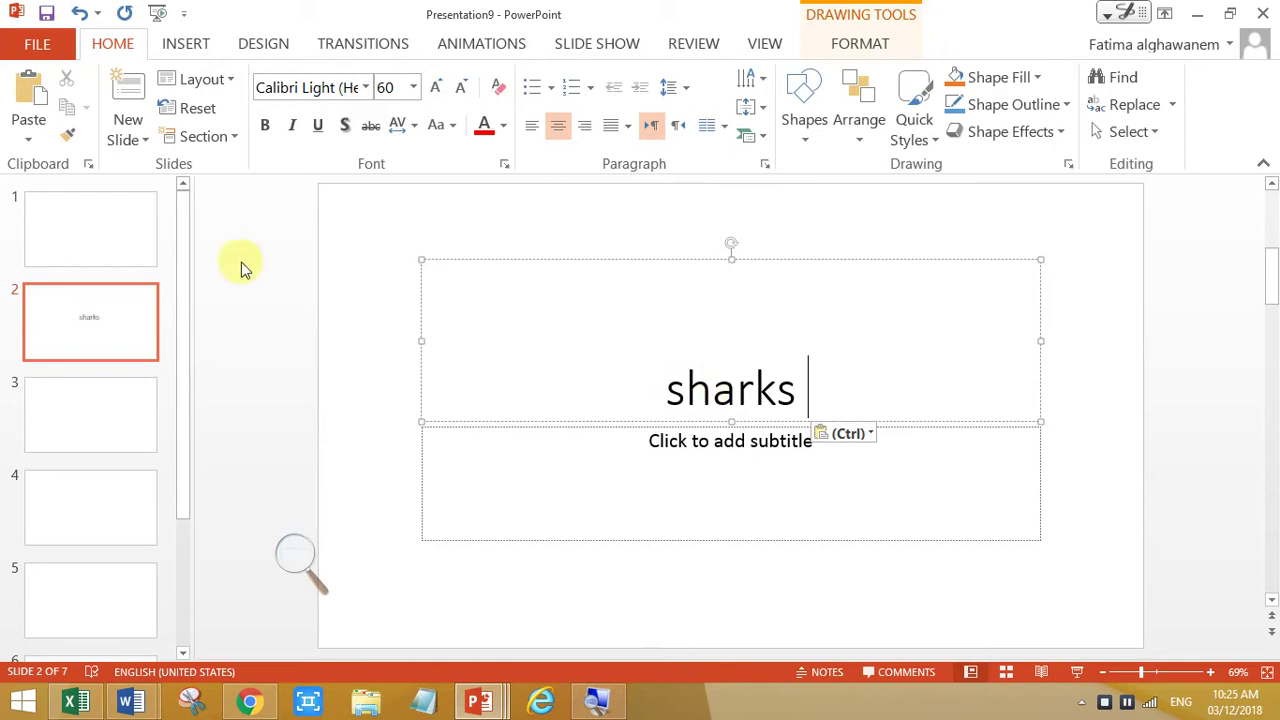
{"action": "left_click", "coordinate": [88, 393]}
{"action": "left_click", "coordinate": [705, 381]}
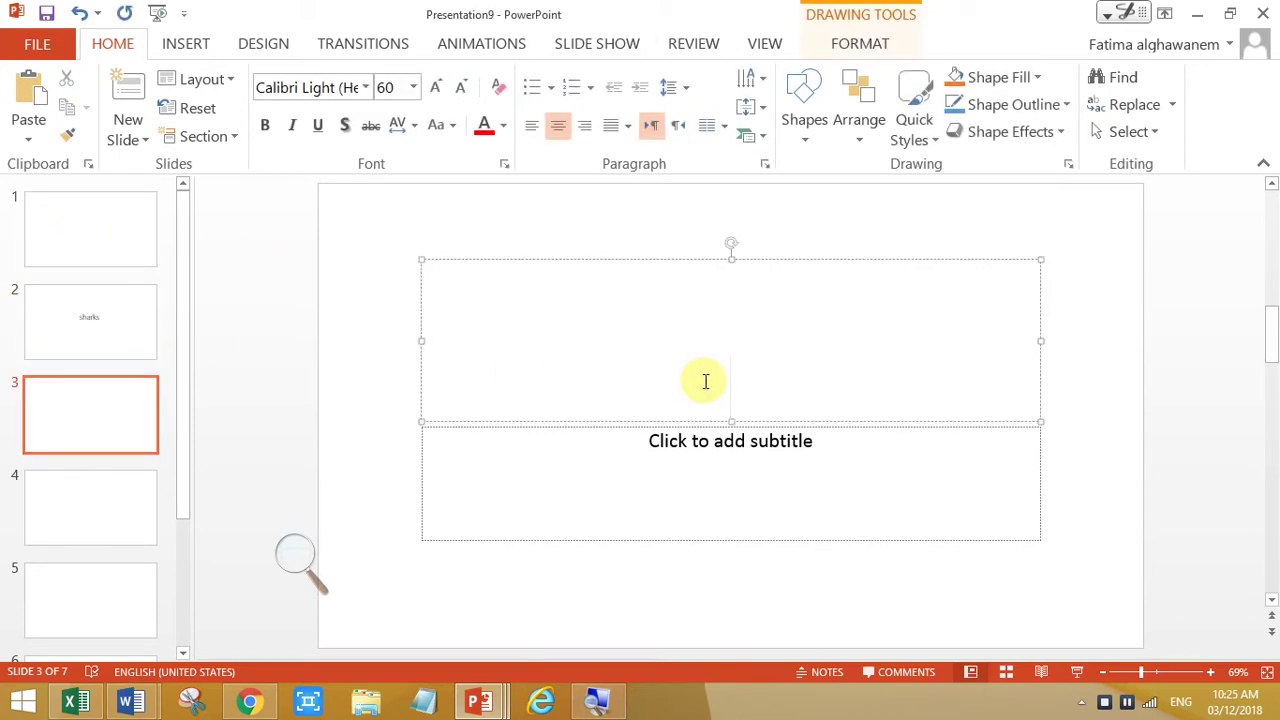
{"action": "type", "text": "W"}
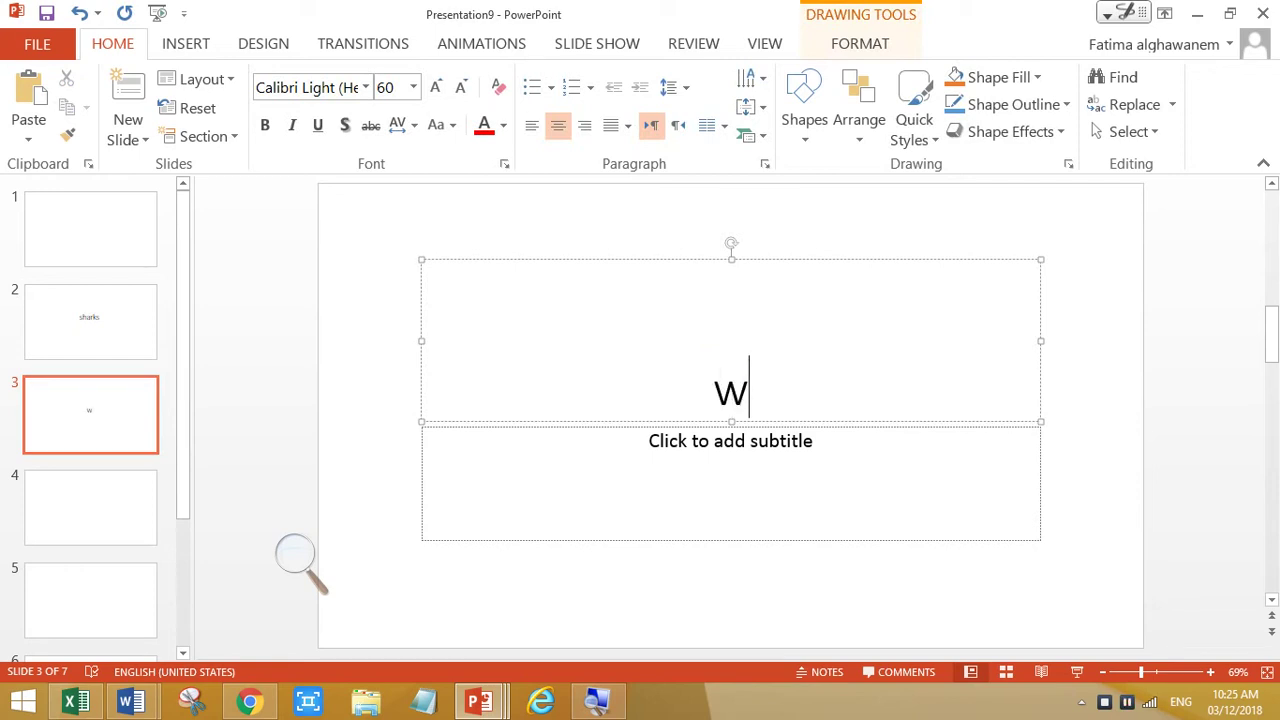
{"action": "type", "text": "hales"}
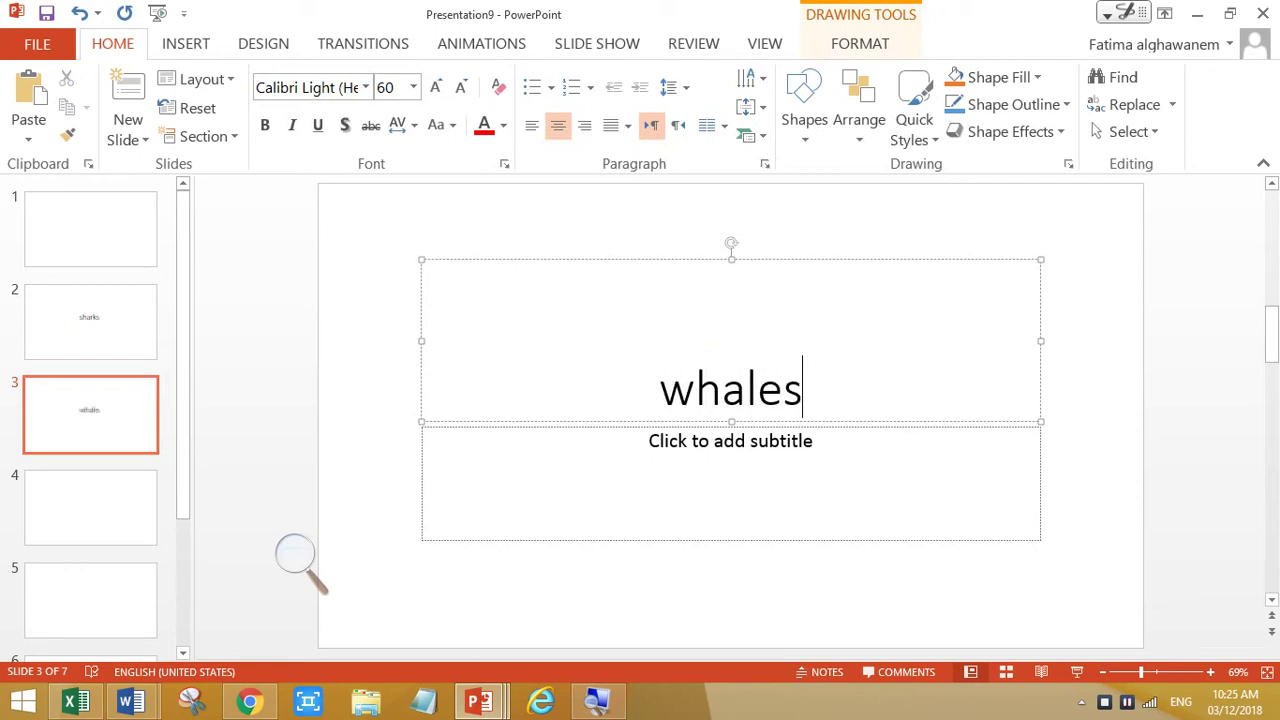
{"action": "left_click", "coordinate": [117, 517]}
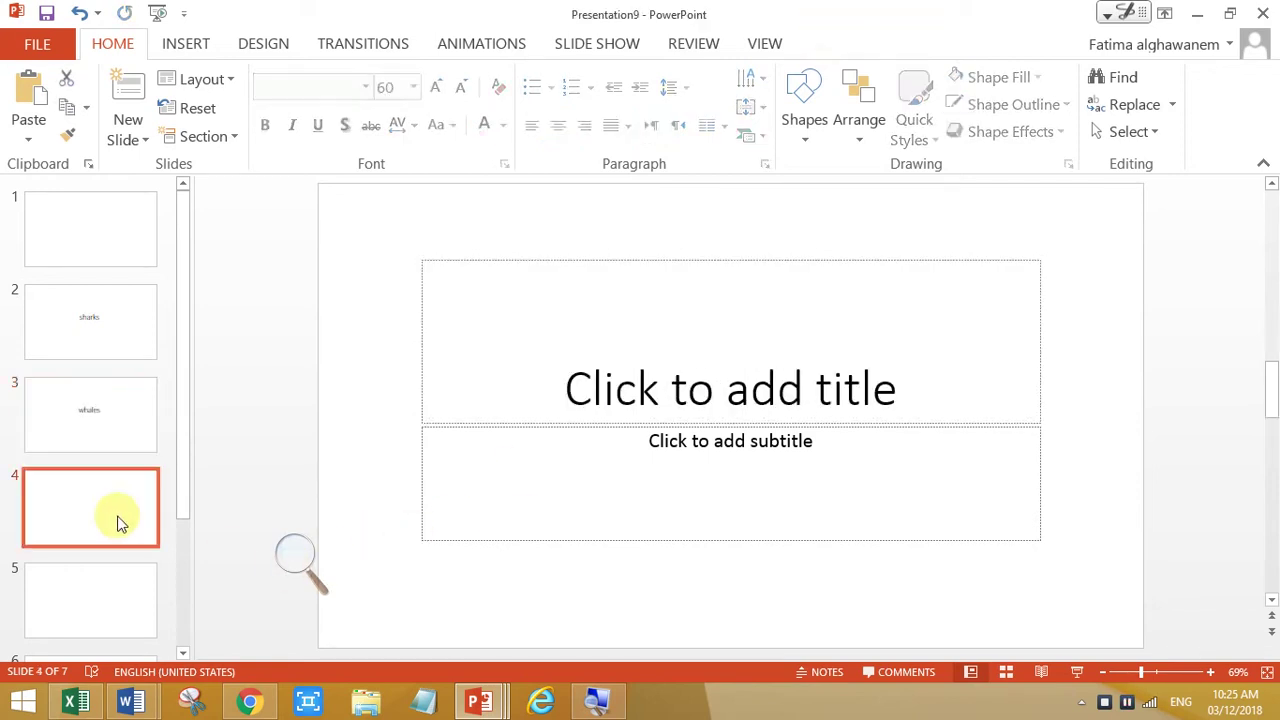
{"action": "left_click", "coordinate": [646, 370]}
{"action": "type", "text": "se"}
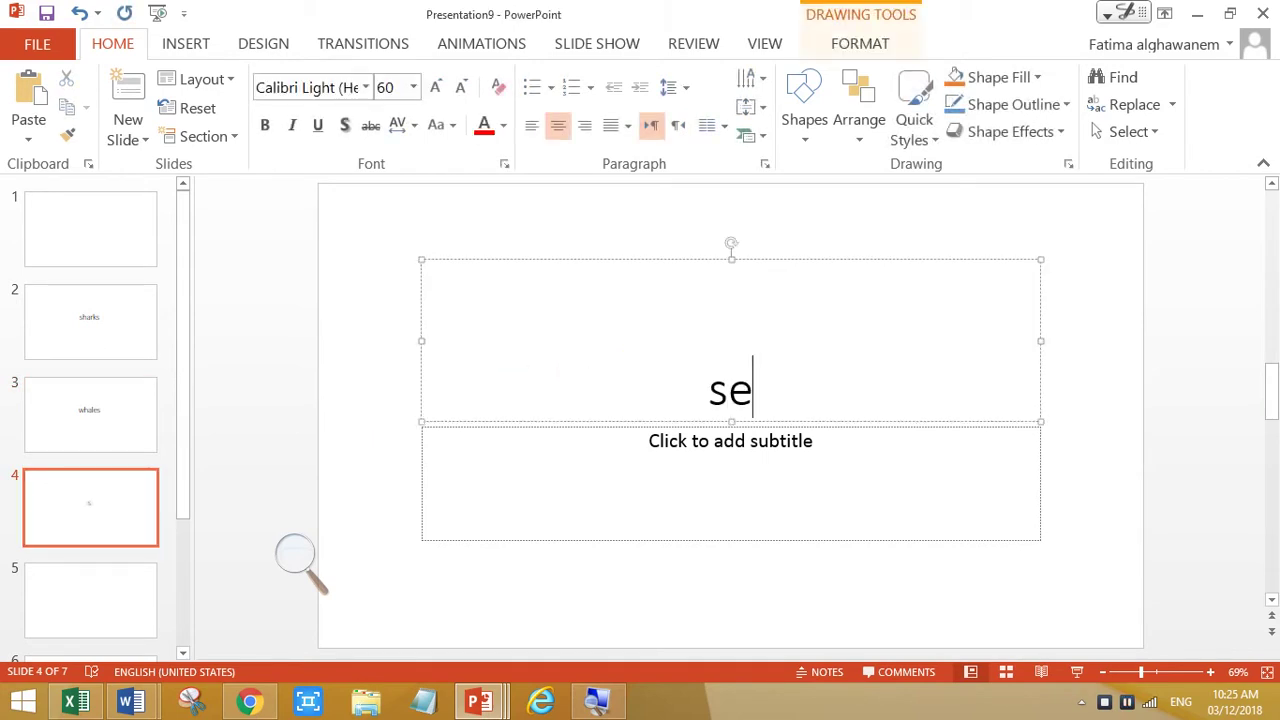
{"action": "type", "text": "al"}
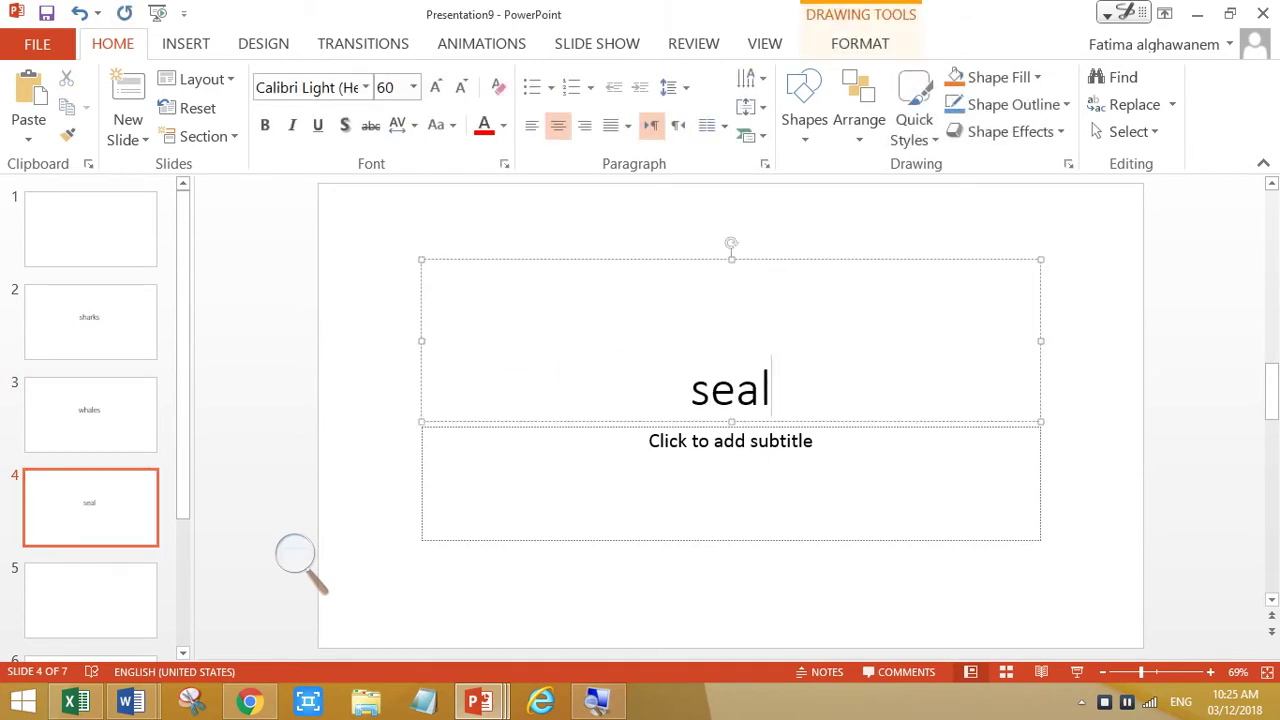
{"action": "type", "text": "s"}
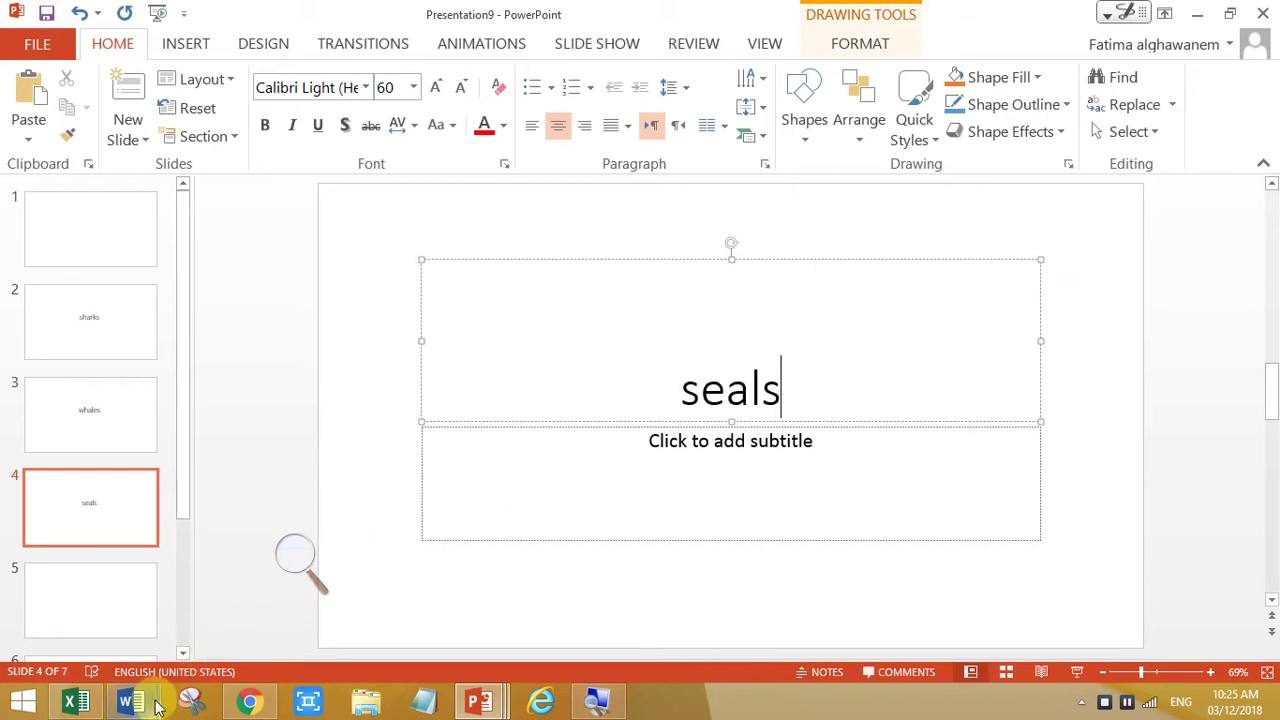
Step: Check the Word instructions listing the animals, then return to the PowerPoint windows
{"action": "mouse_move", "coordinate": [157, 707]}
{"action": "left_click", "coordinate": [250, 612]}
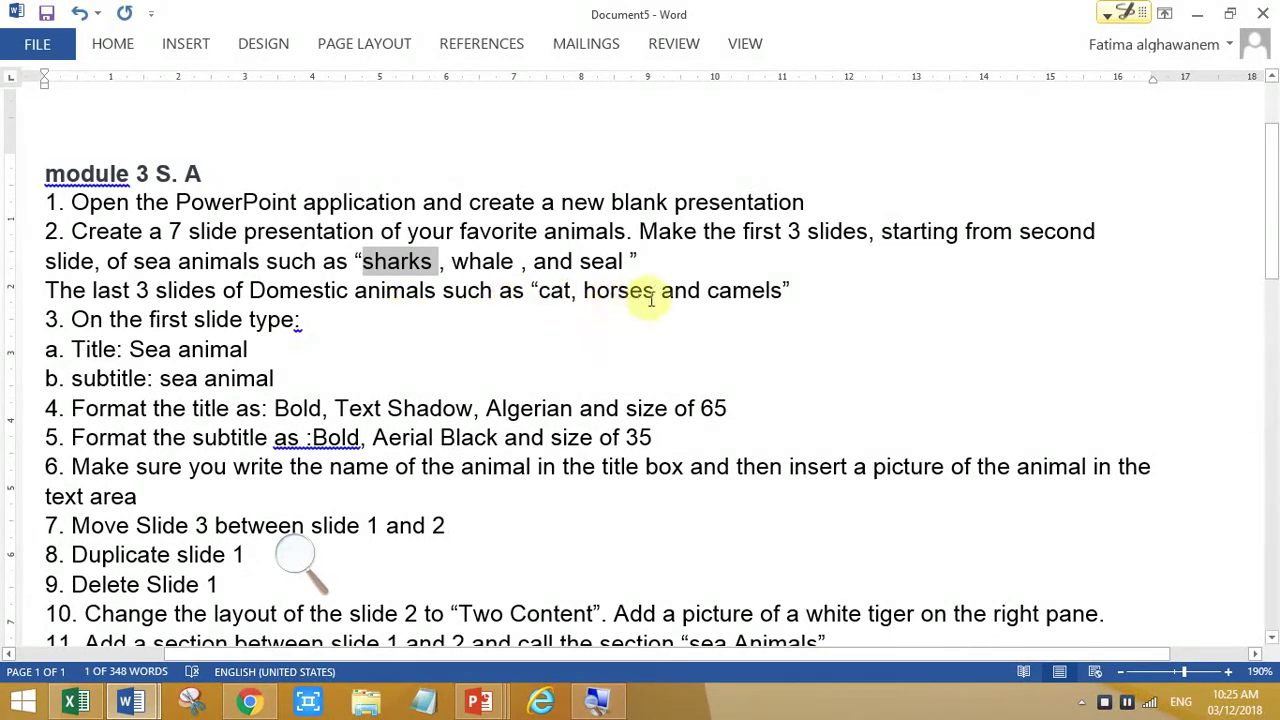
{"action": "left_click", "coordinate": [480, 700]}
Step: Bring Presentation9 forward and give slide 5 the title 'cat'
{"action": "left_click", "coordinate": [851, 623]}
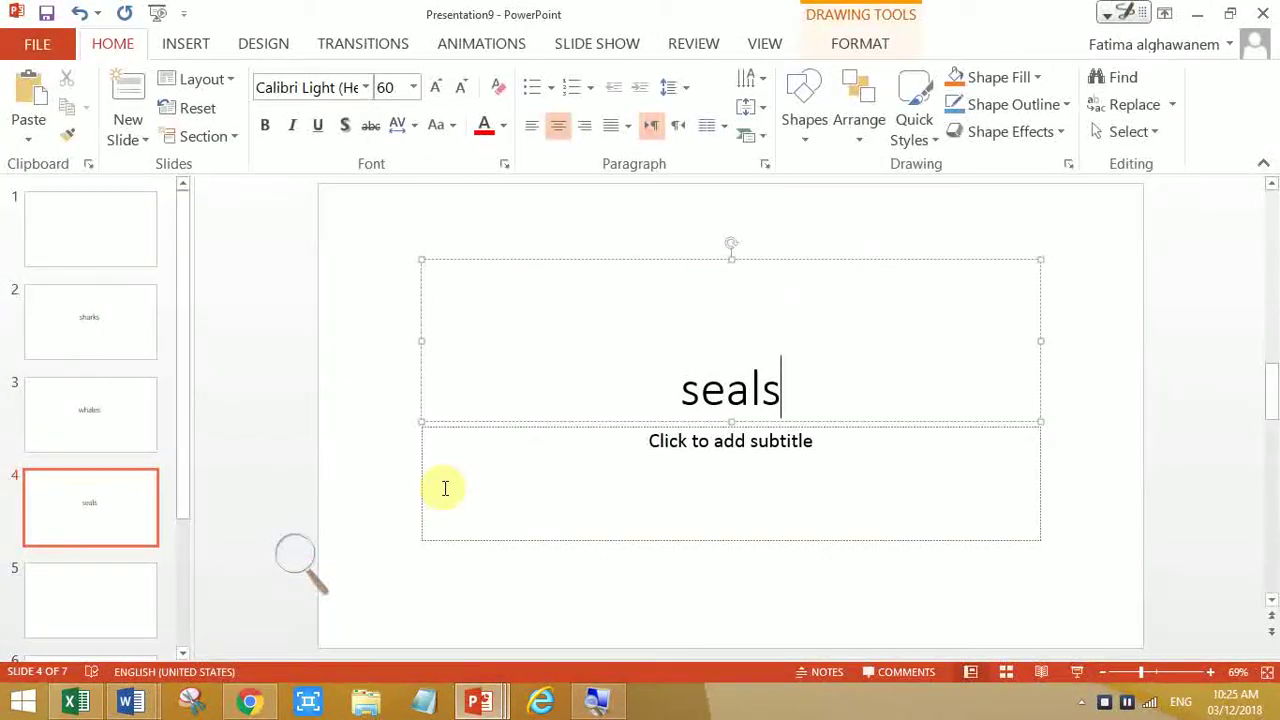
{"action": "left_click", "coordinate": [85, 584]}
{"action": "left_click", "coordinate": [608, 386]}
{"action": "type", "text": "cat"}
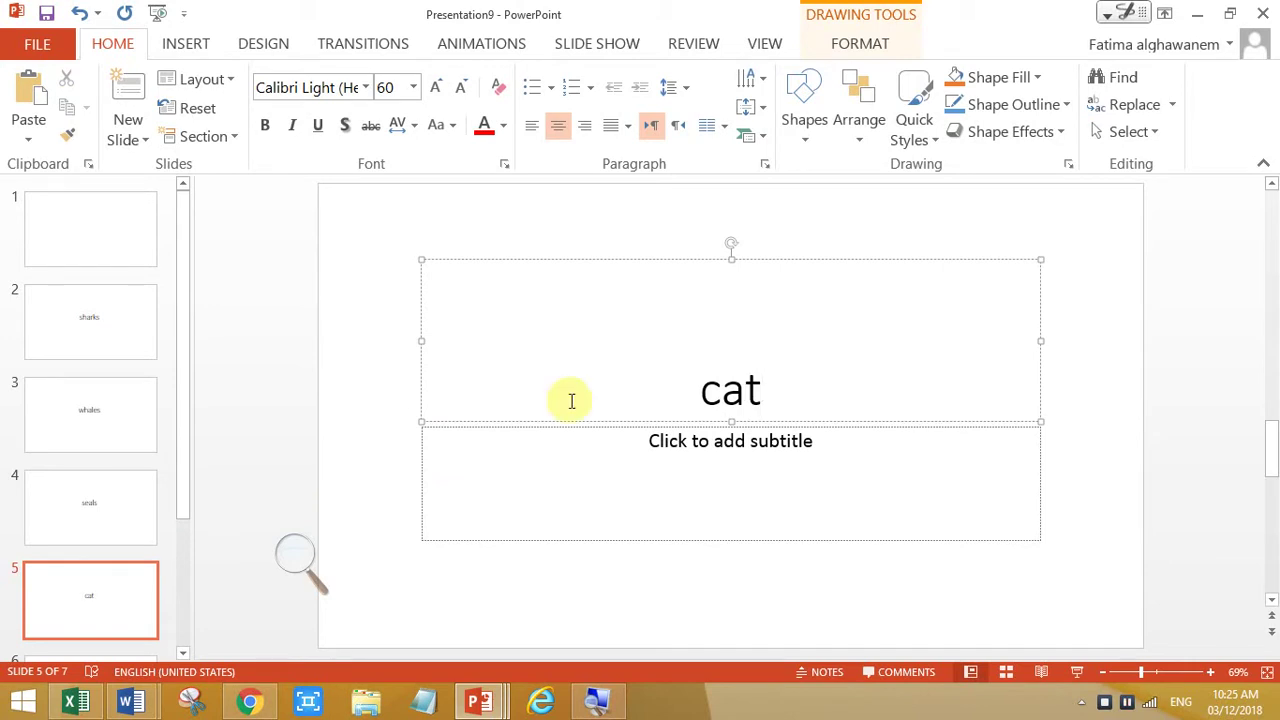
{"action": "left_click", "coordinate": [170, 435]}
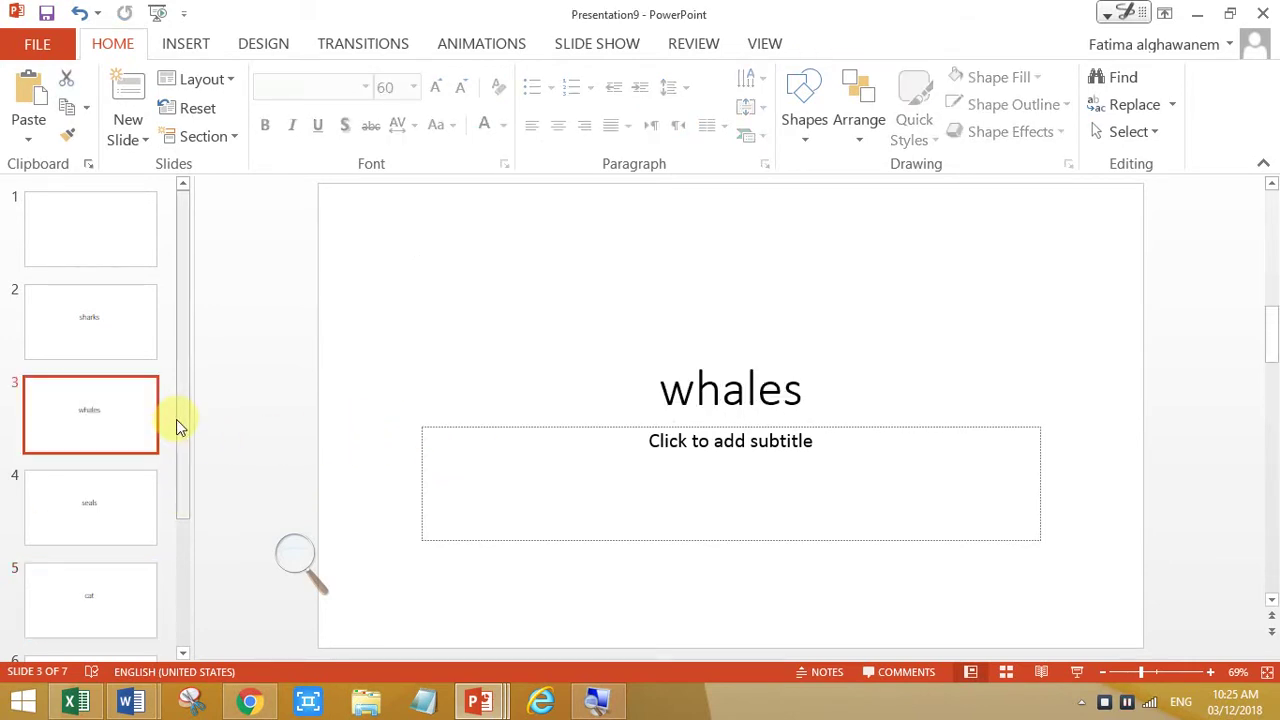
{"action": "left_click_drag", "start_coordinate": [177, 419], "coordinate": [175, 520]}
Step: Title slide 6 'horse' and slide 7 'donkey'
{"action": "left_click", "coordinate": [82, 550]}
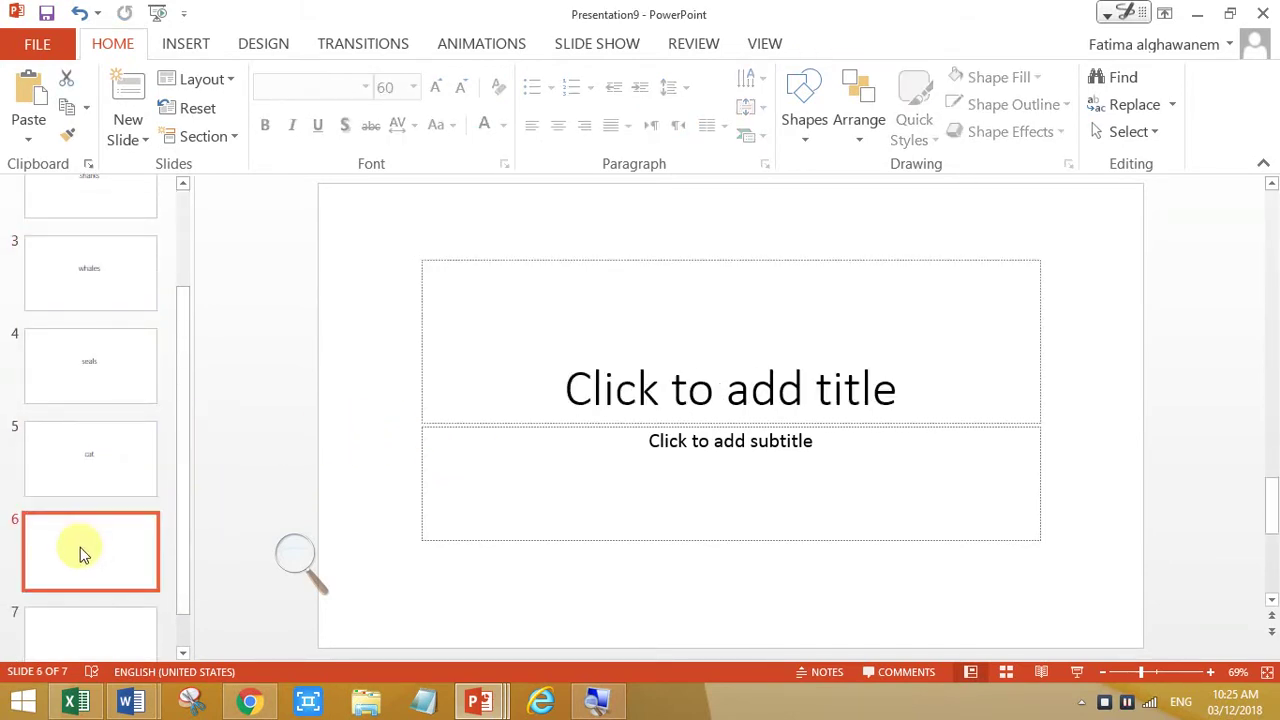
{"action": "left_click", "coordinate": [655, 400]}
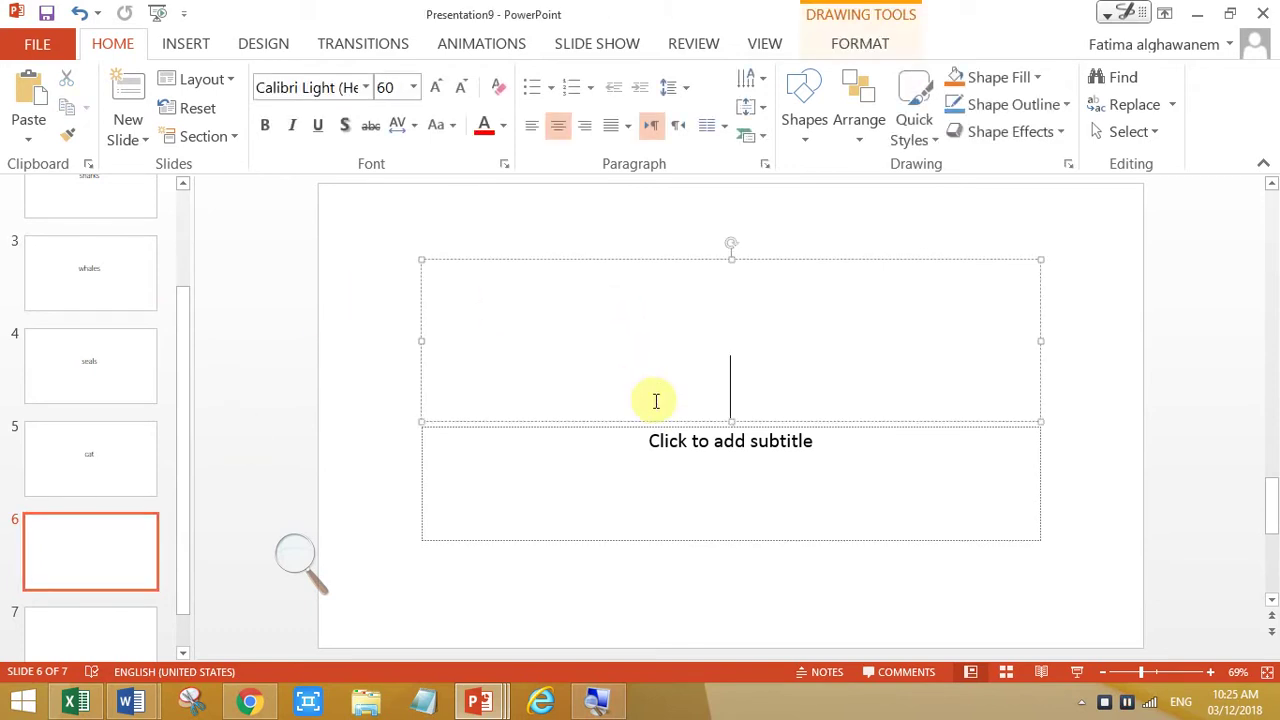
{"action": "type", "text": "horse"}
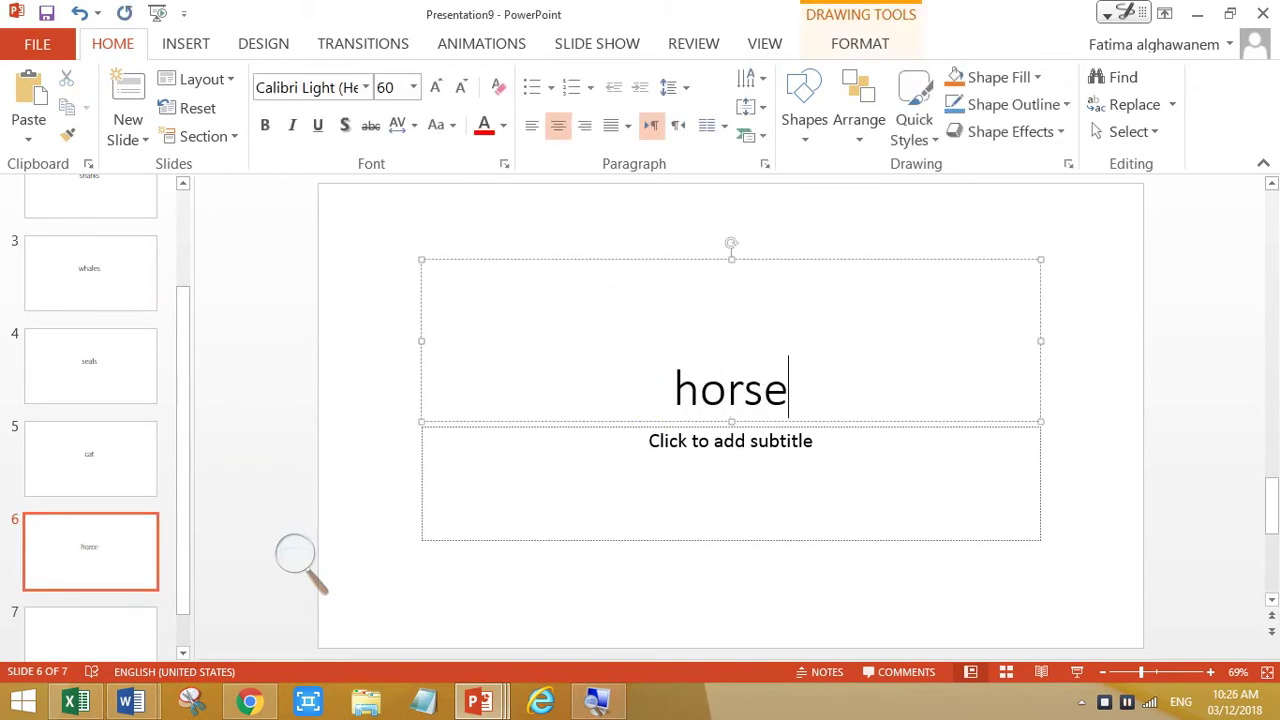
{"action": "left_click", "coordinate": [100, 645]}
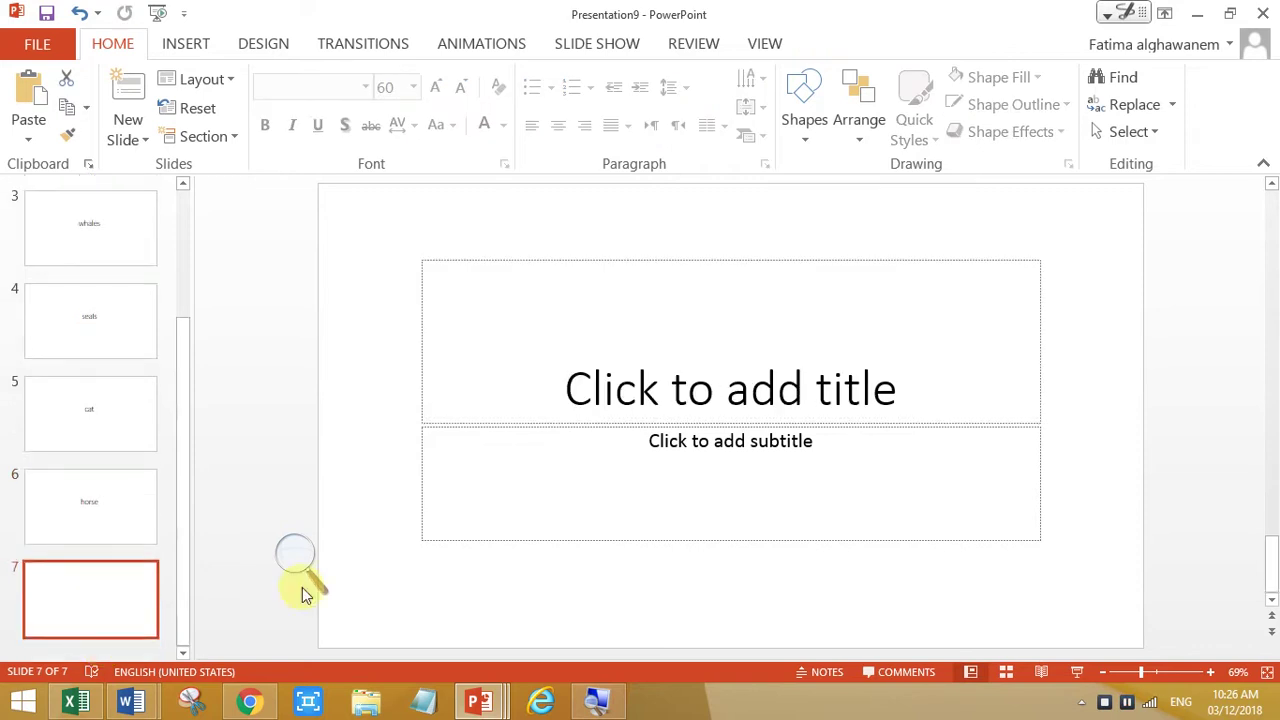
{"action": "left_click", "coordinate": [658, 382]}
{"action": "type", "text": "do"}
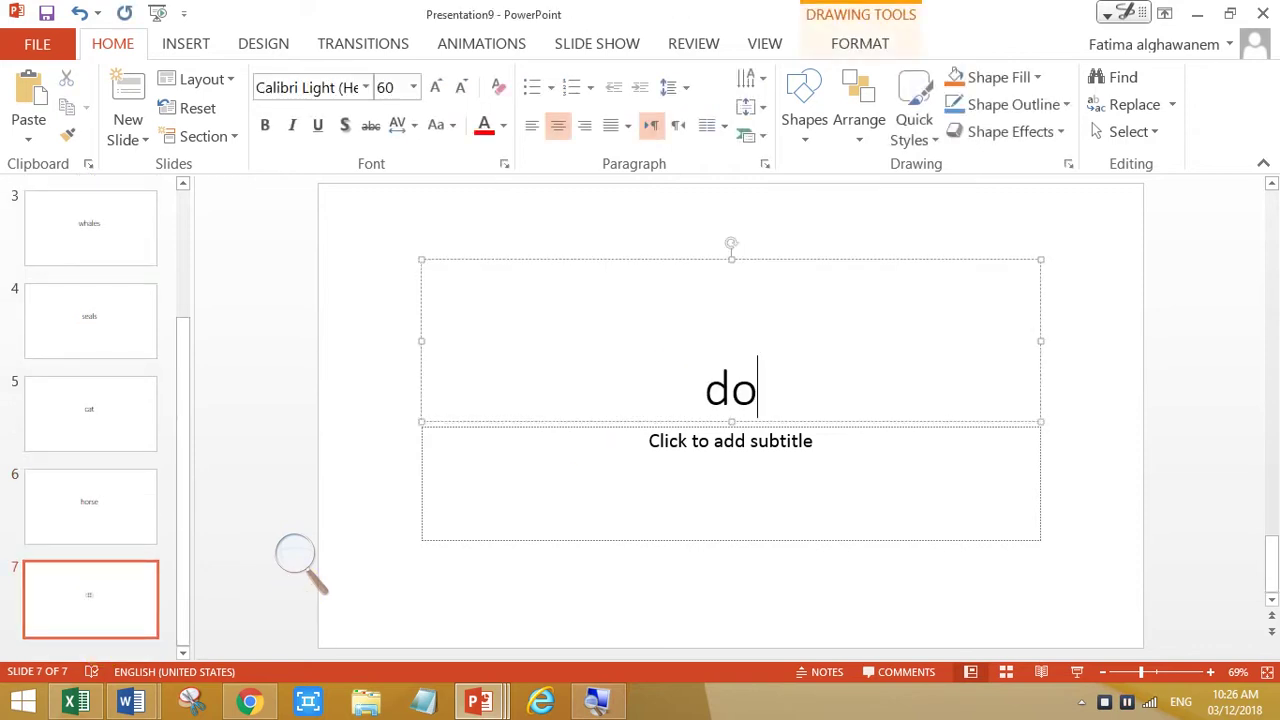
{"action": "type", "text": "nkey"}
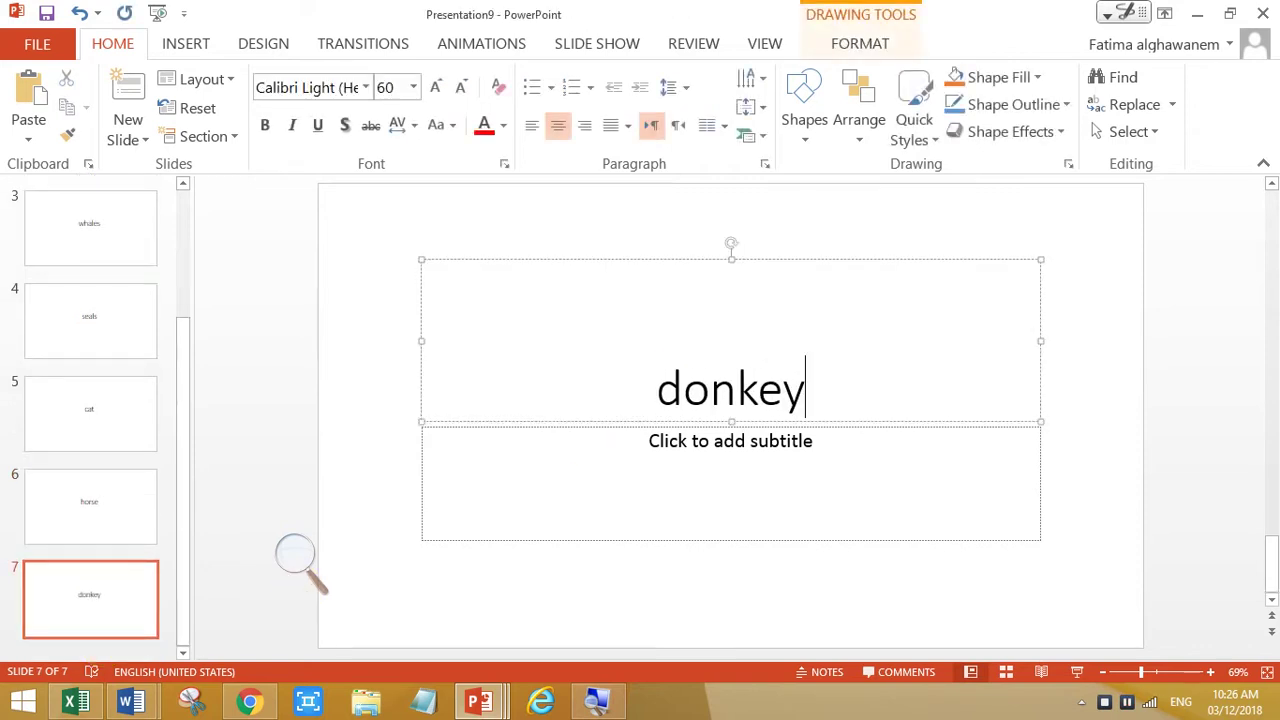
Step: Review the sharks through donkey slides, then switch to the Word instructions
{"action": "left_click_drag", "start_coordinate": [186, 434], "coordinate": [177, 263]}
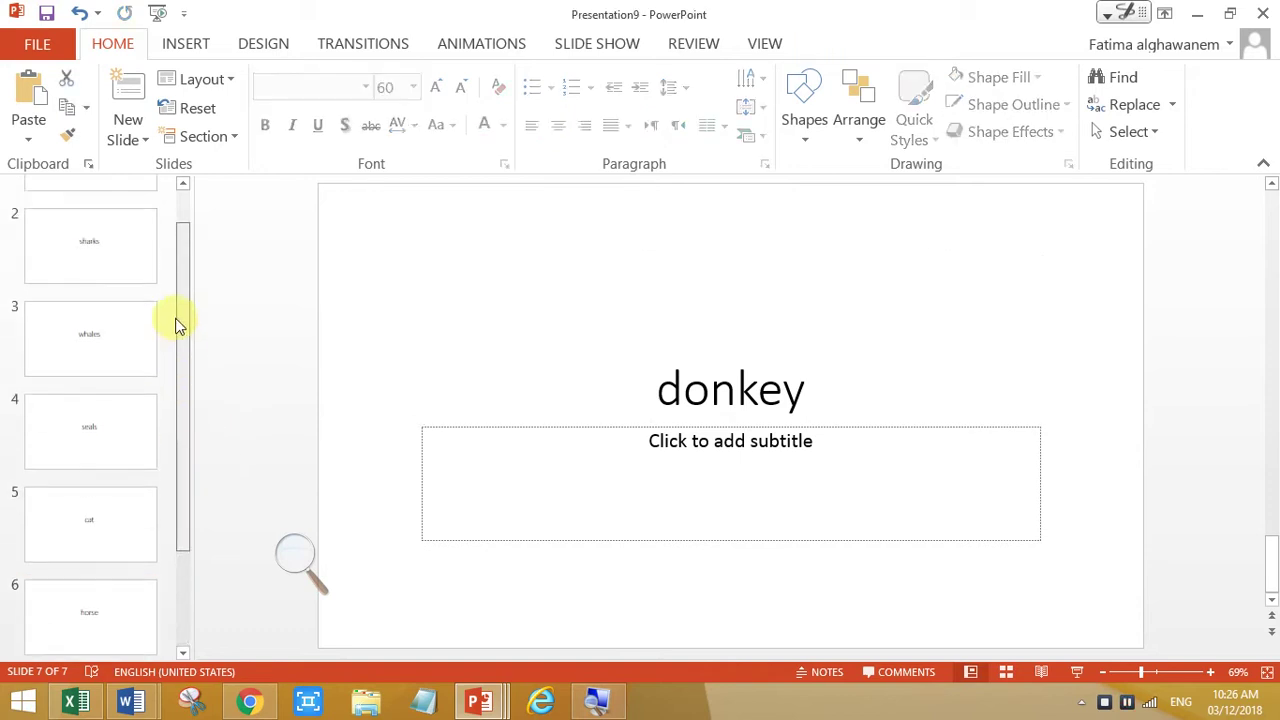
{"action": "left_click", "coordinate": [128, 318]}
{"action": "left_click", "coordinate": [110, 411]}
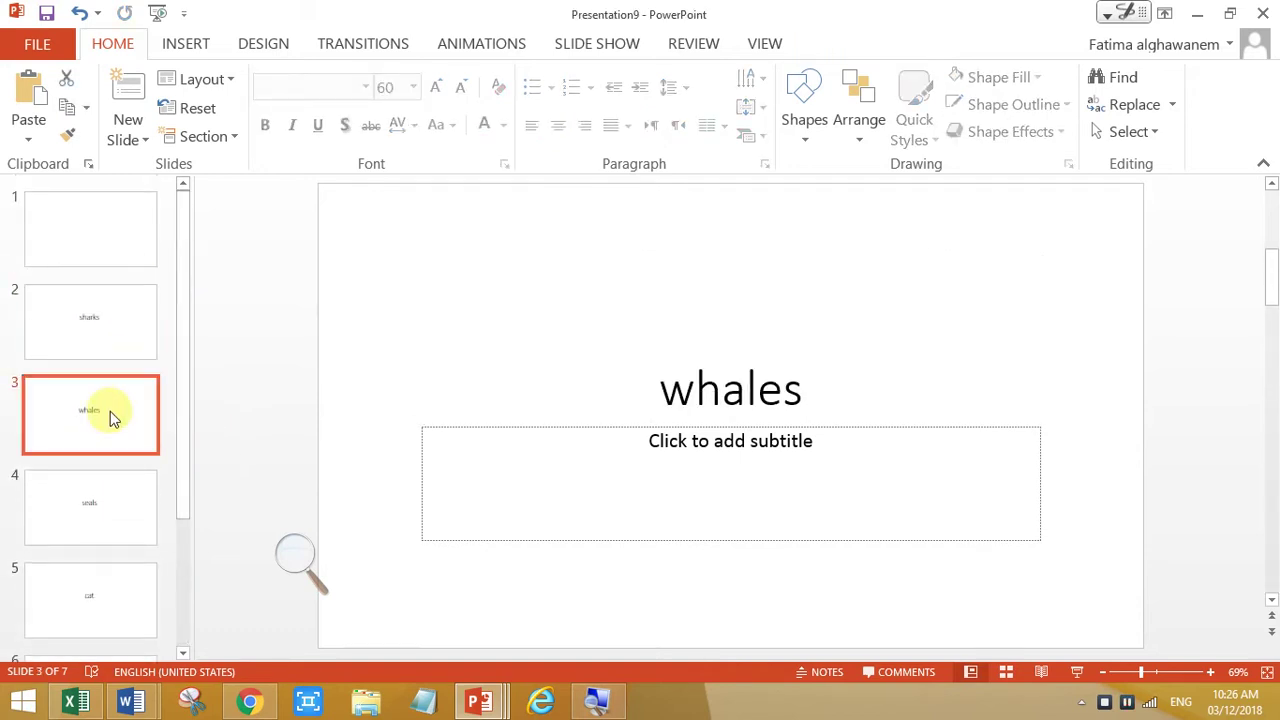
{"action": "left_click", "coordinate": [97, 337]}
{"action": "left_click", "coordinate": [108, 417]}
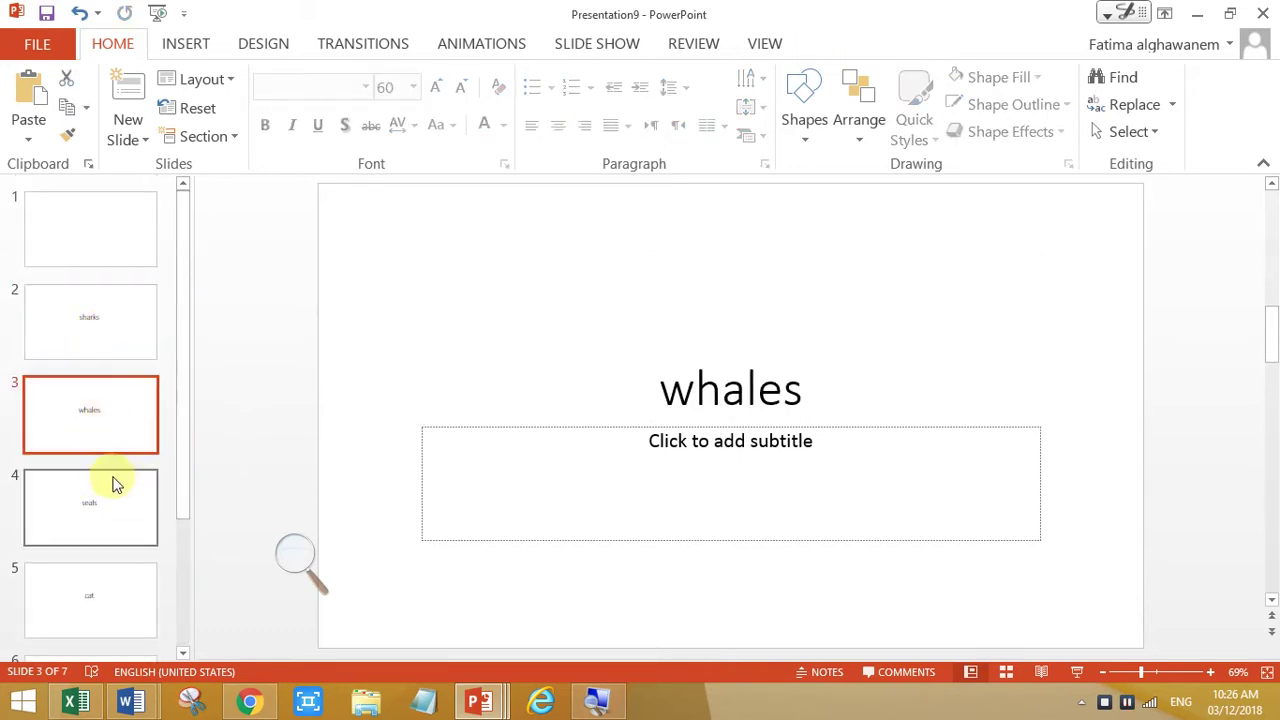
{"action": "left_click", "coordinate": [112, 505]}
{"action": "left_click_drag", "start_coordinate": [179, 409], "coordinate": [182, 553]}
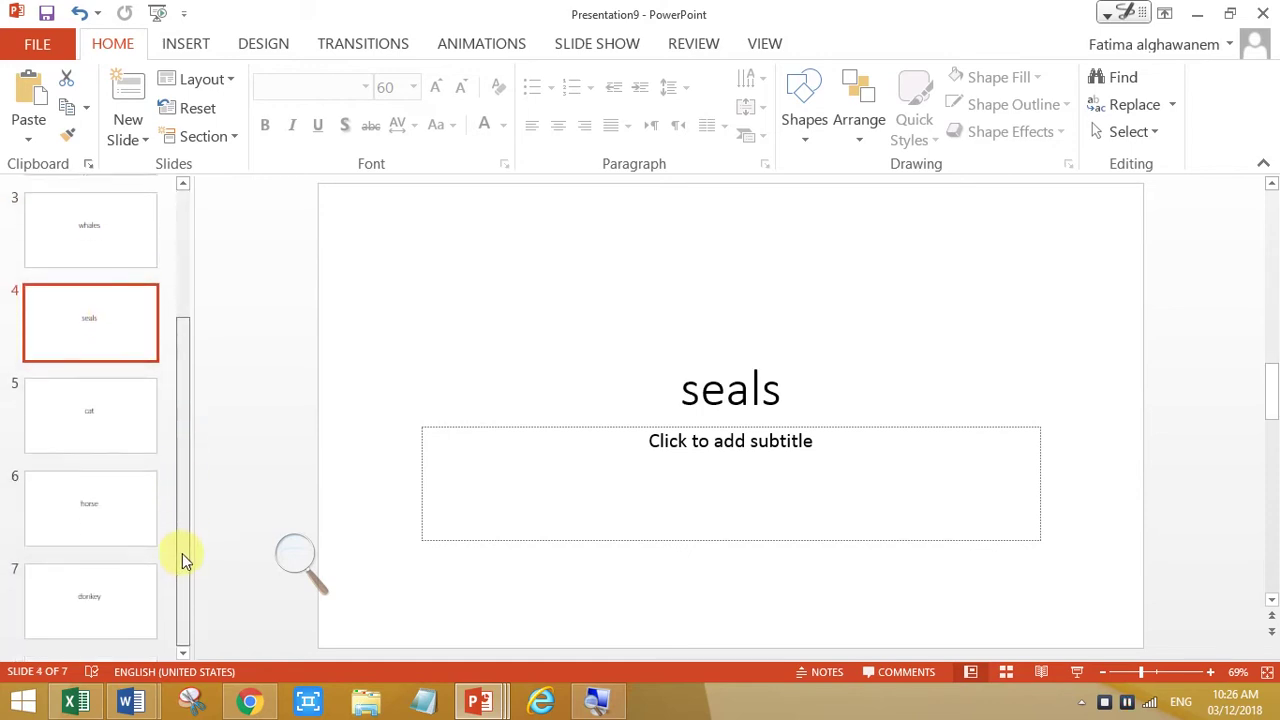
{"action": "left_click", "coordinate": [135, 440]}
{"action": "left_click", "coordinate": [120, 506]}
{"action": "left_click", "coordinate": [120, 605]}
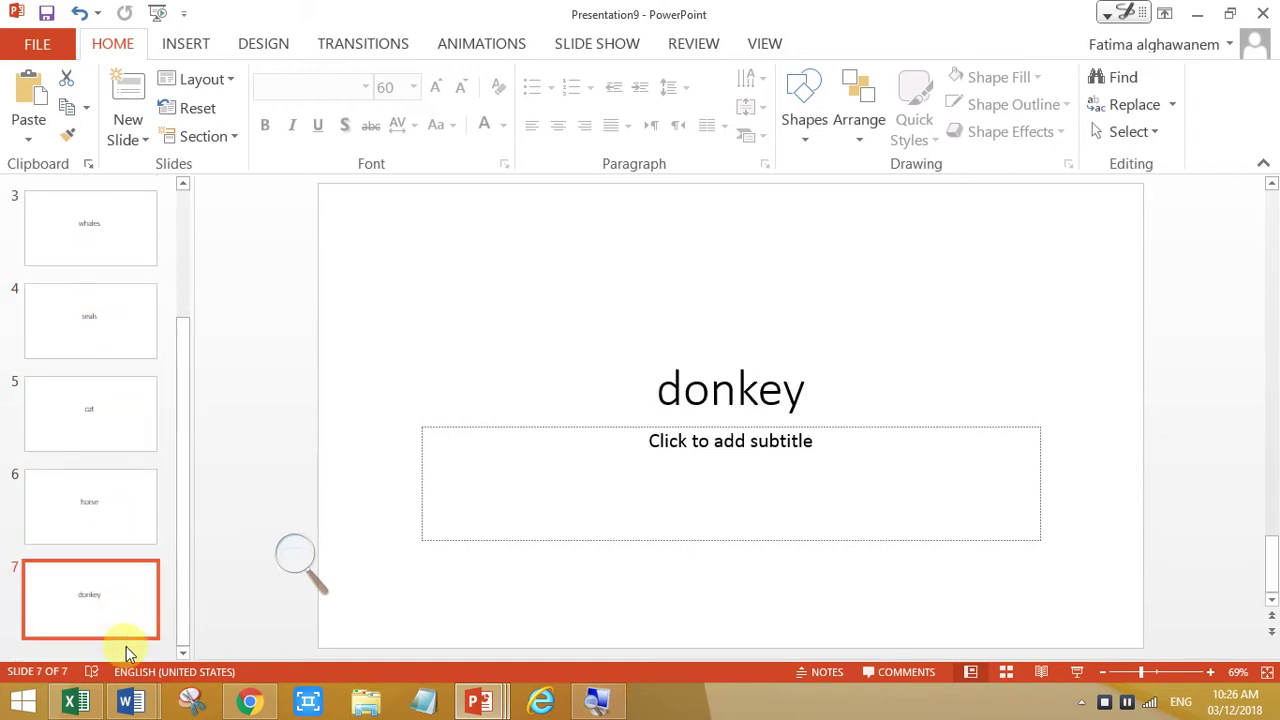
{"action": "mouse_move", "coordinate": [155, 697]}
{"action": "left_click", "coordinate": [281, 598]}
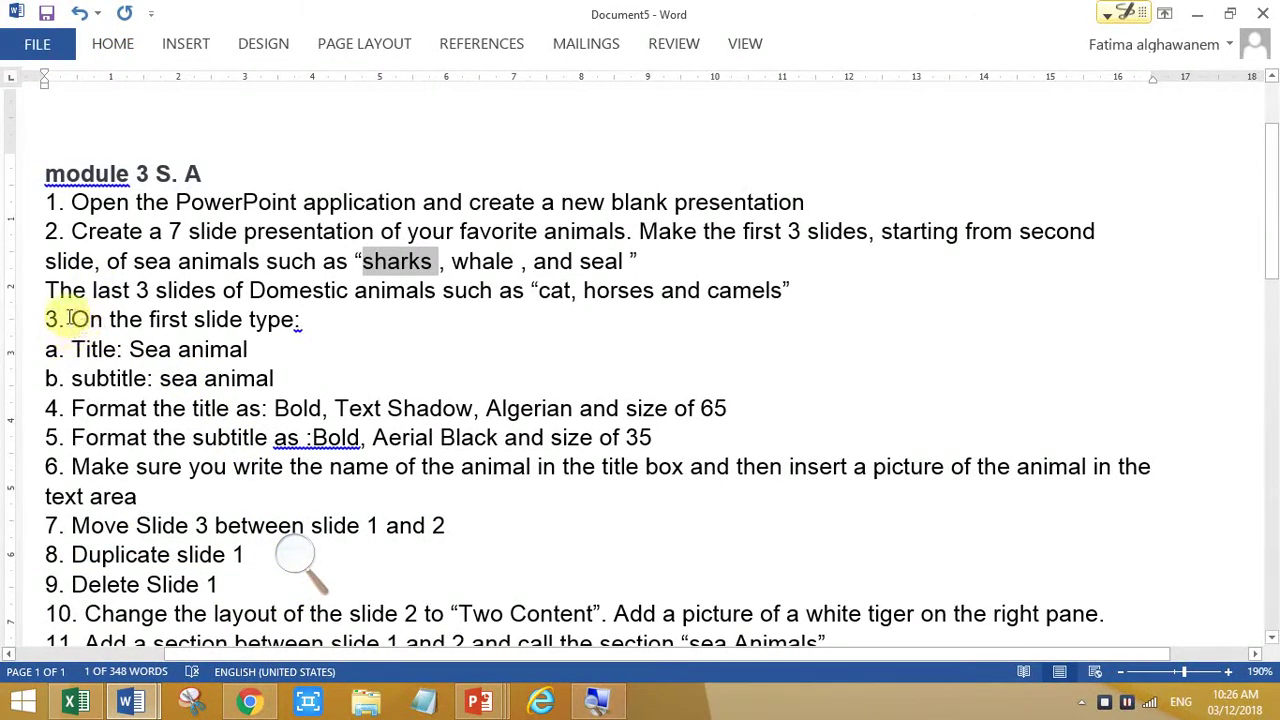
Step: Copy the title text 'Sea animal' from the Word instructions
{"action": "left_click_drag", "start_coordinate": [70, 318], "coordinate": [298, 318]}
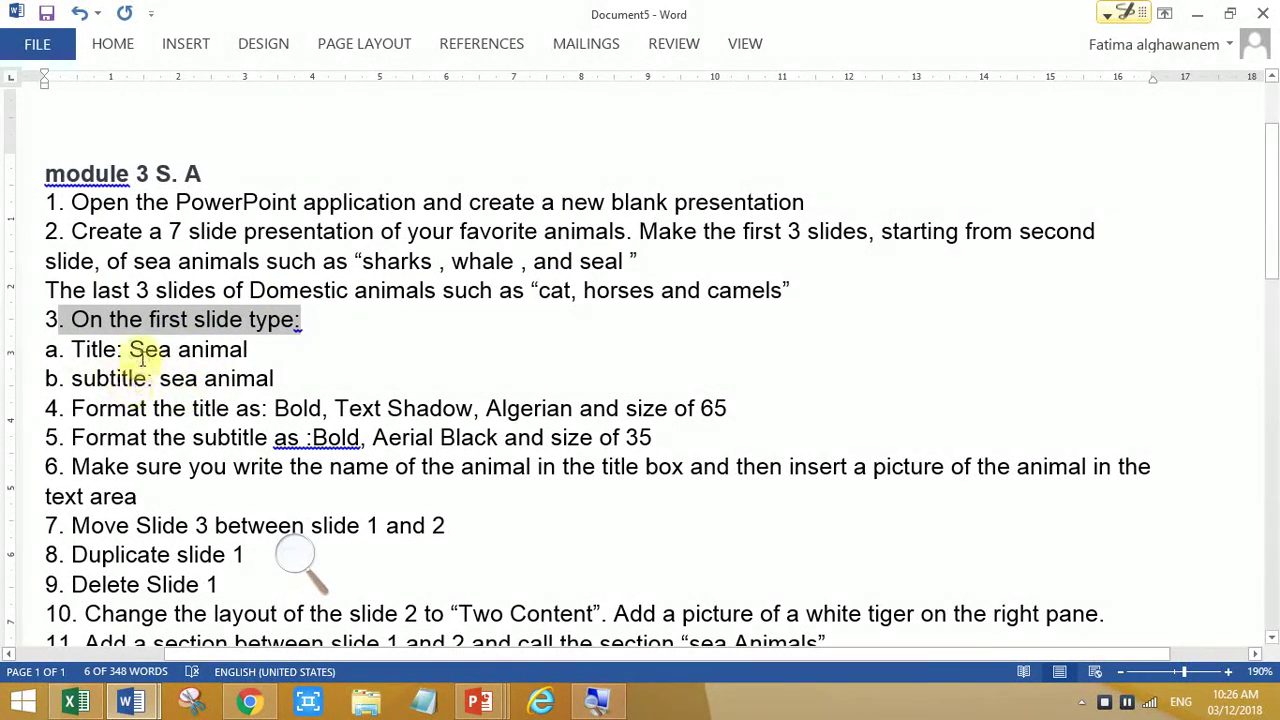
{"action": "left_click_drag", "start_coordinate": [130, 349], "coordinate": [247, 349]}
{"action": "right_click", "coordinate": [229, 356]}
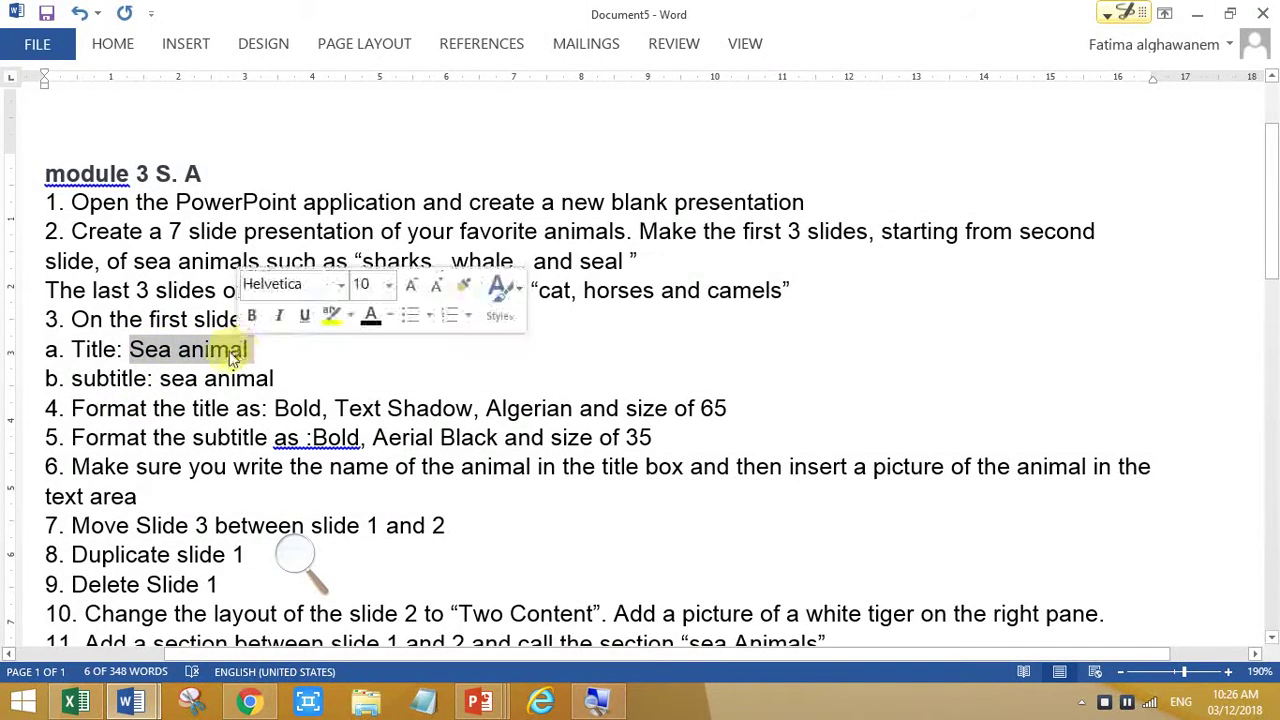
{"action": "left_click", "coordinate": [268, 386]}
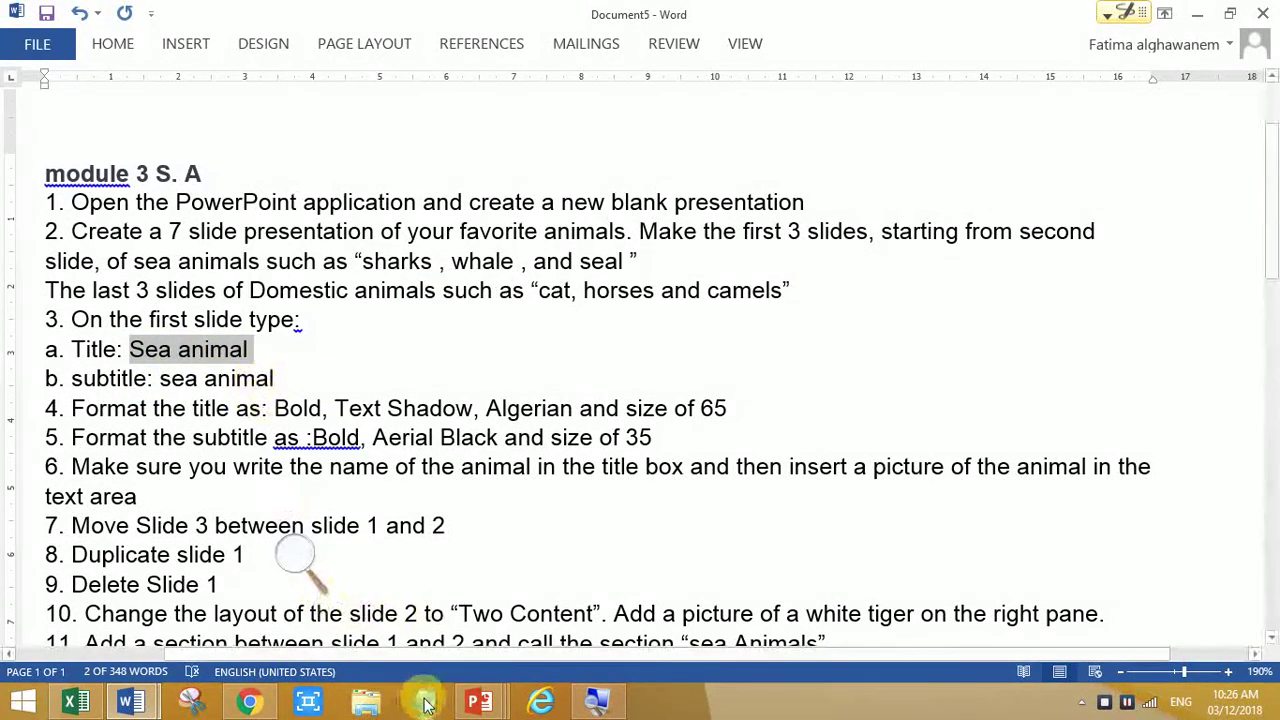
Step: Paste 'Sea animal' as the title of slide 1
{"action": "mouse_move", "coordinate": [481, 707]}
{"action": "left_click", "coordinate": [881, 588]}
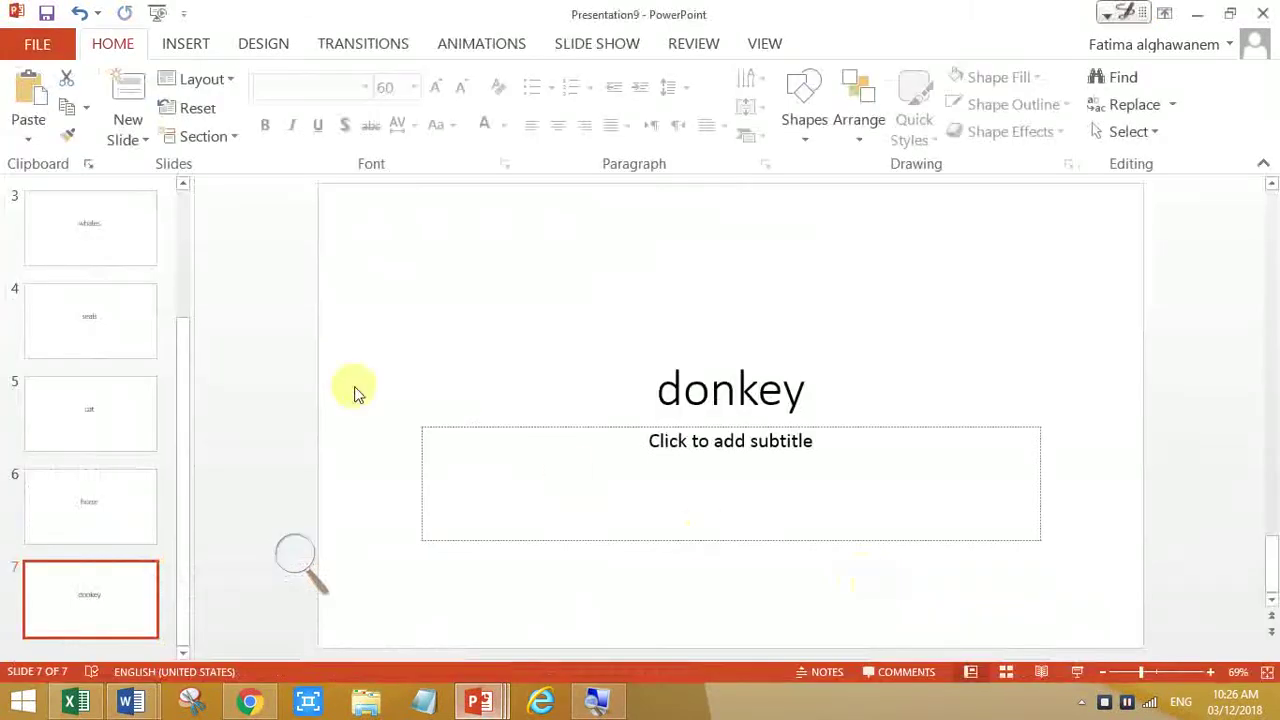
{"action": "left_click_drag", "start_coordinate": [181, 344], "coordinate": [160, 192]}
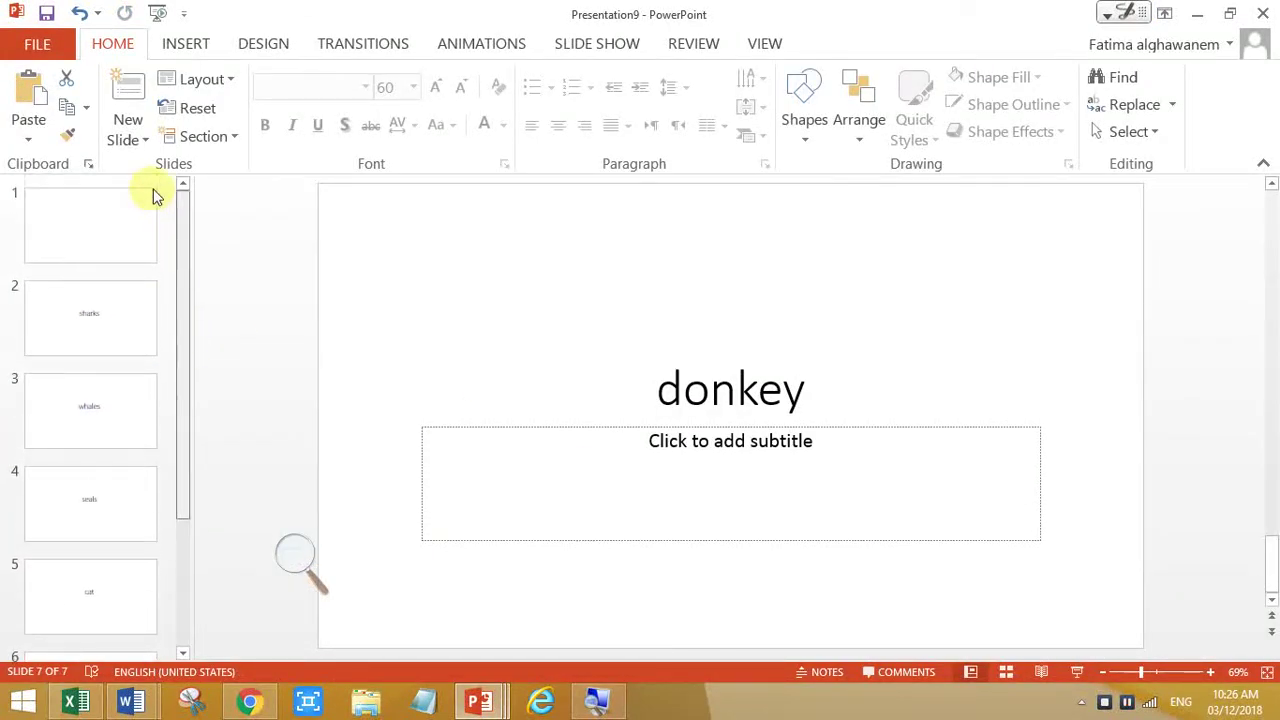
{"action": "left_click", "coordinate": [83, 229]}
{"action": "left_click", "coordinate": [732, 379]}
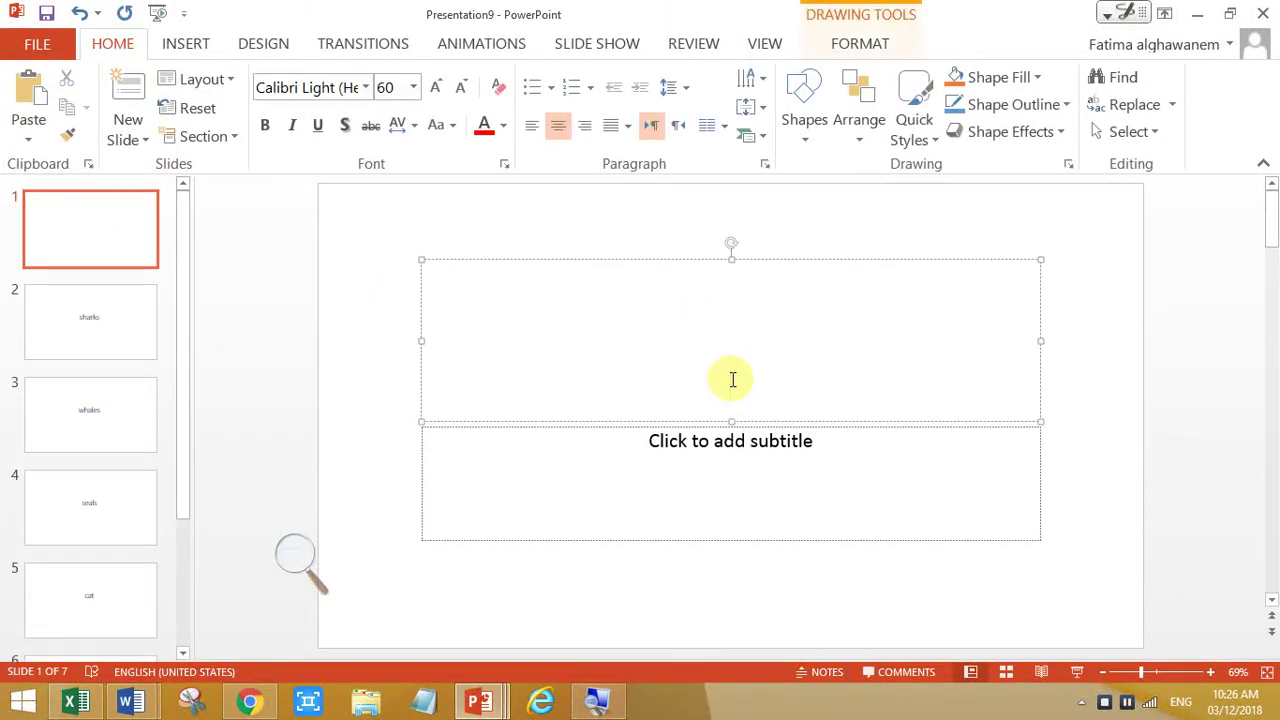
{"action": "key", "text": "ctrl+v"}
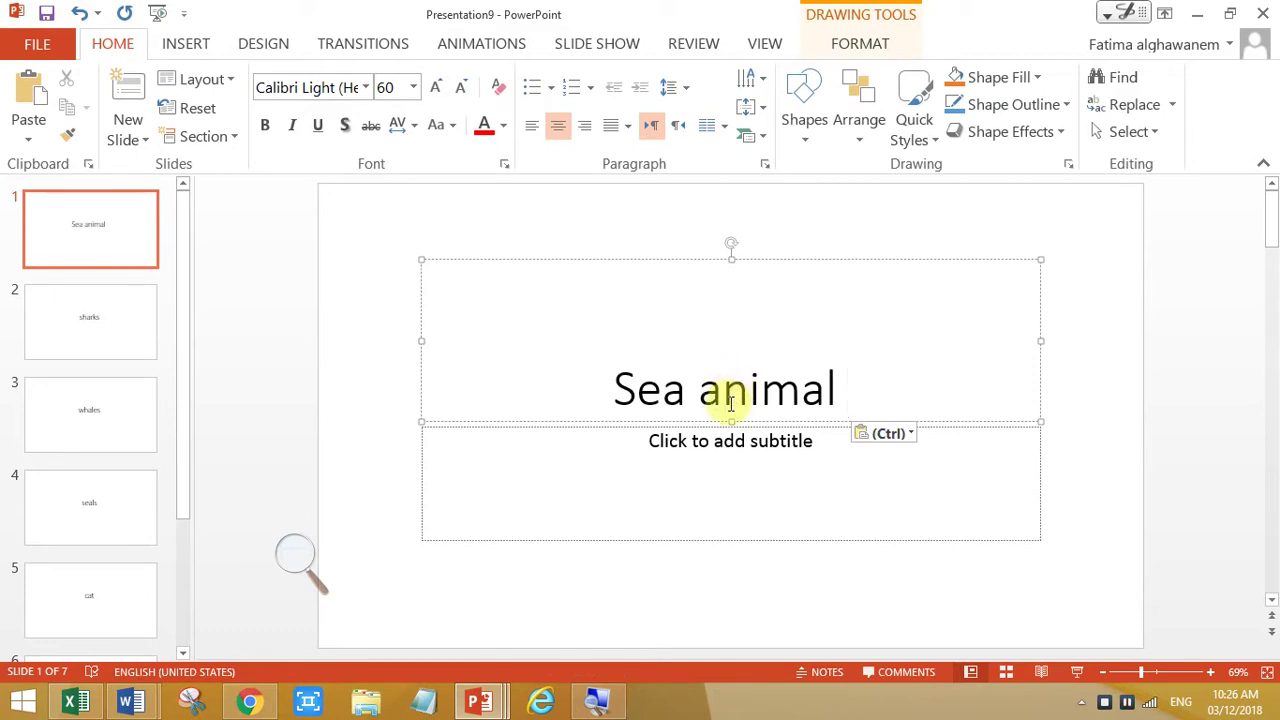
Step: Paste 'Sea animal' into slide 1's subtitle, then return to the Word instructions
{"action": "left_click", "coordinate": [726, 444]}
{"action": "key", "text": "ctrl+v"}
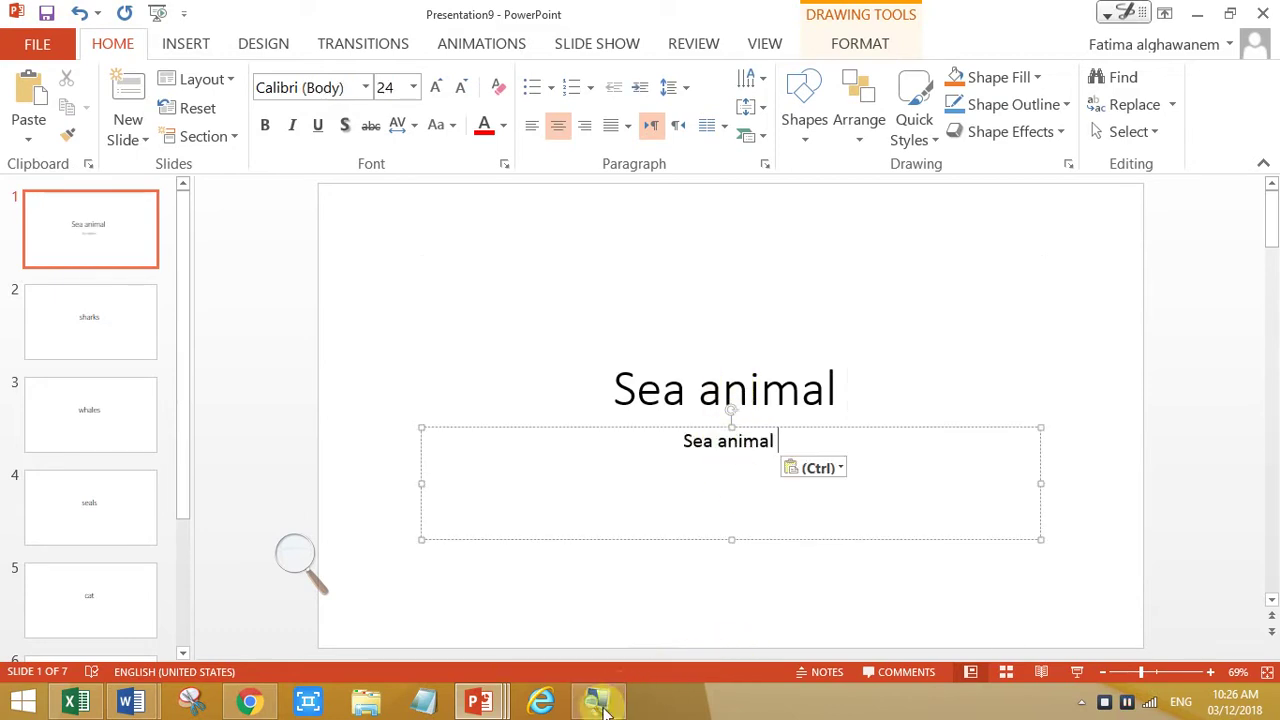
{"action": "mouse_move", "coordinate": [366, 700]}
{"action": "mouse_move", "coordinate": [130, 700]}
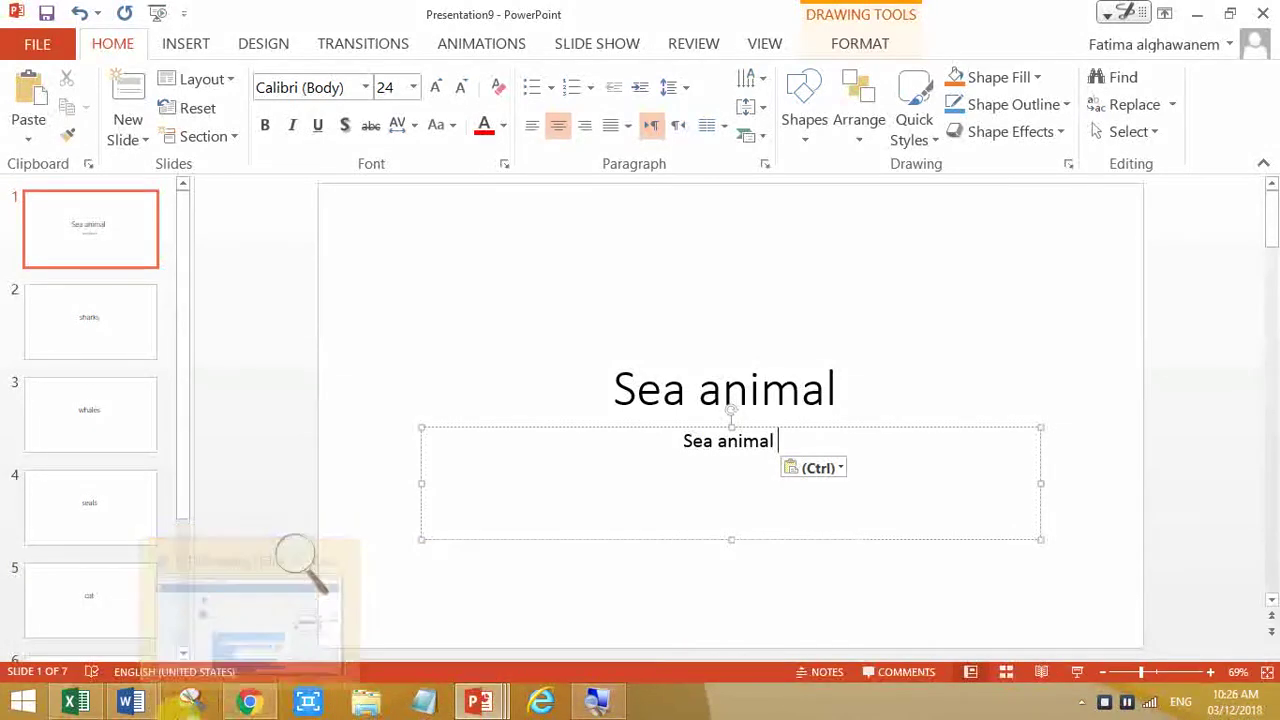
{"action": "left_click", "coordinate": [294, 608]}
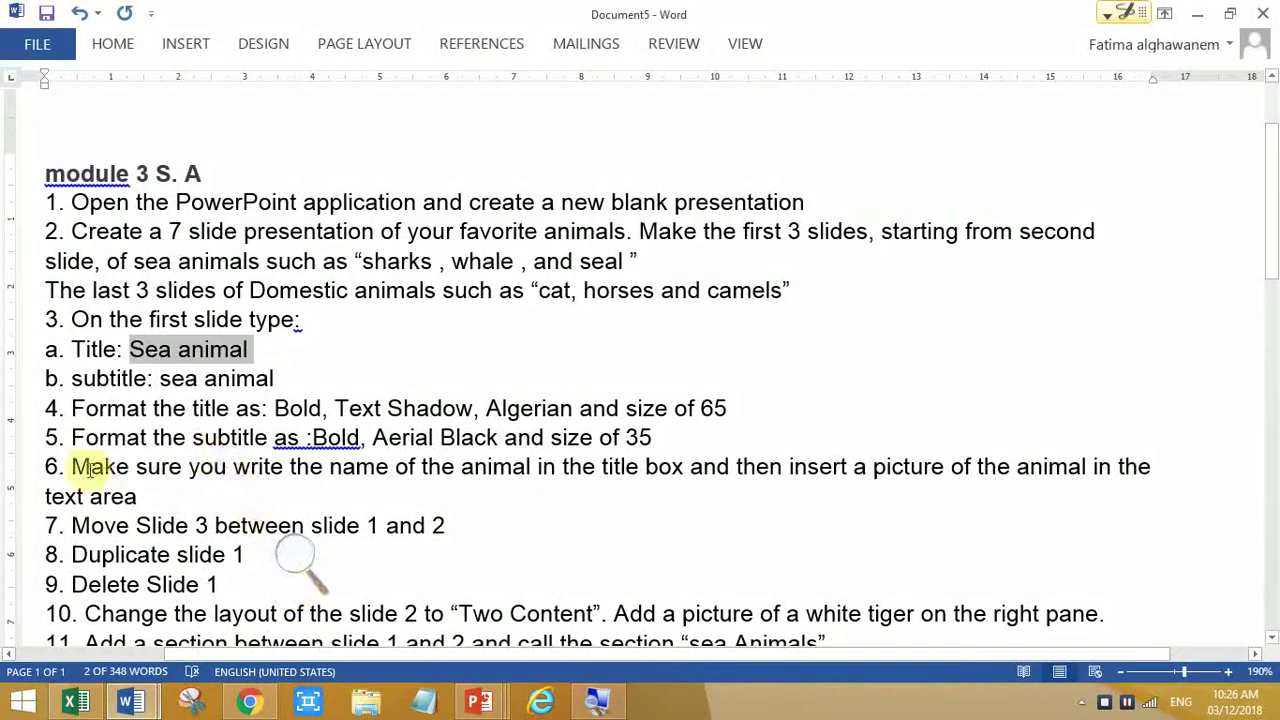
Step: Deselect the copied 'Sea animal' text in Word and bring Presentation9 back
{"action": "left_click", "coordinate": [102, 410]}
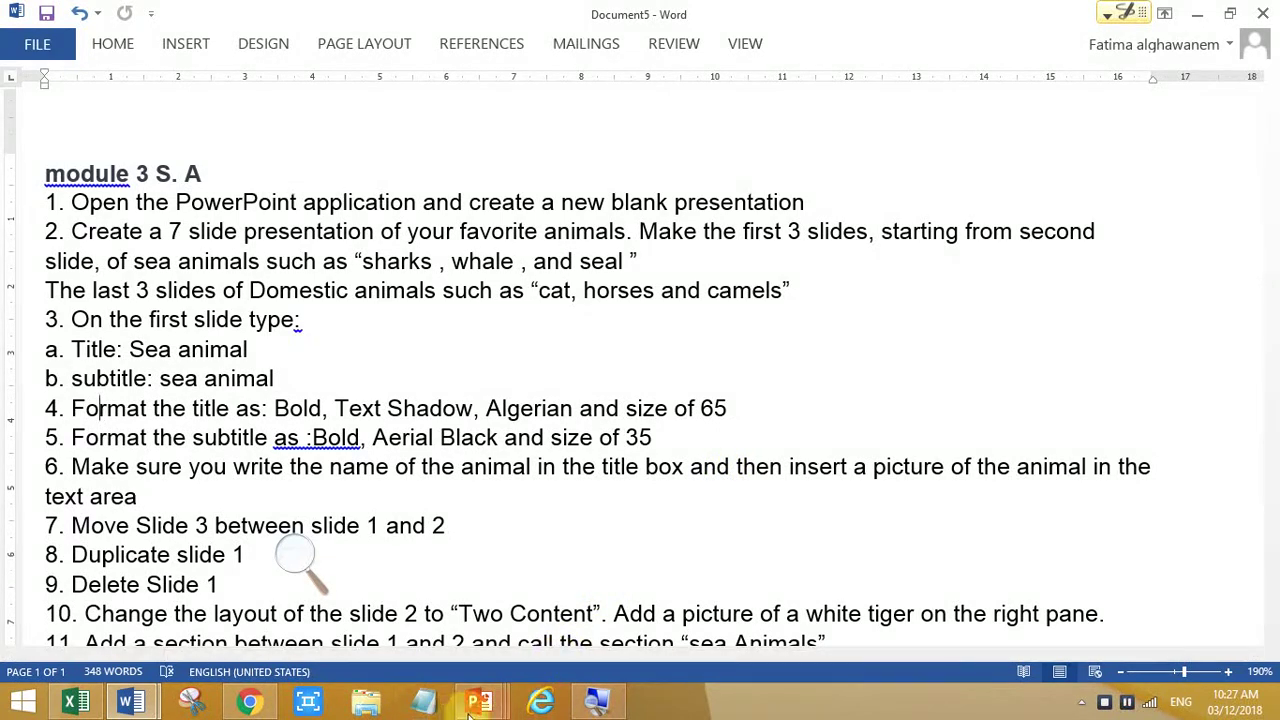
{"action": "mouse_move", "coordinate": [472, 703]}
{"action": "left_click", "coordinate": [913, 591]}
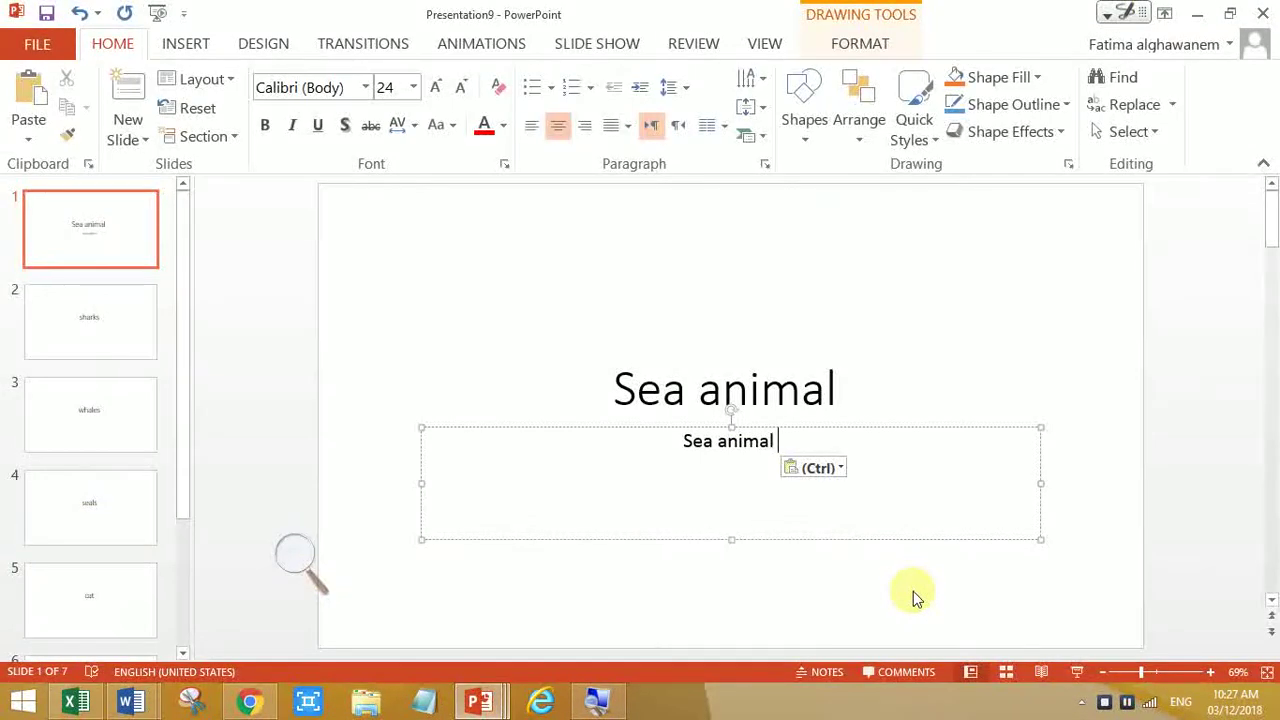
Step: Resize the PowerPoint window, then maximize it so the Sea animal slide fills the screen
{"action": "left_click", "coordinate": [1228, 14]}
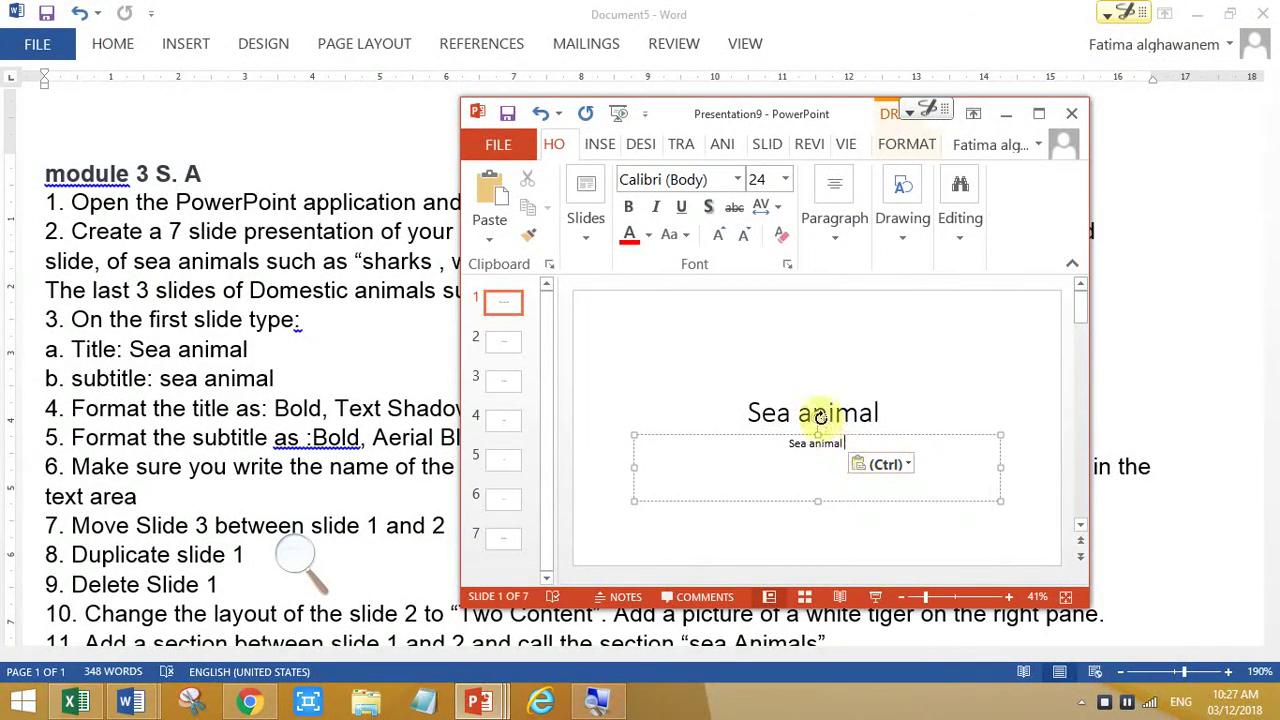
{"action": "left_click", "coordinate": [761, 410]}
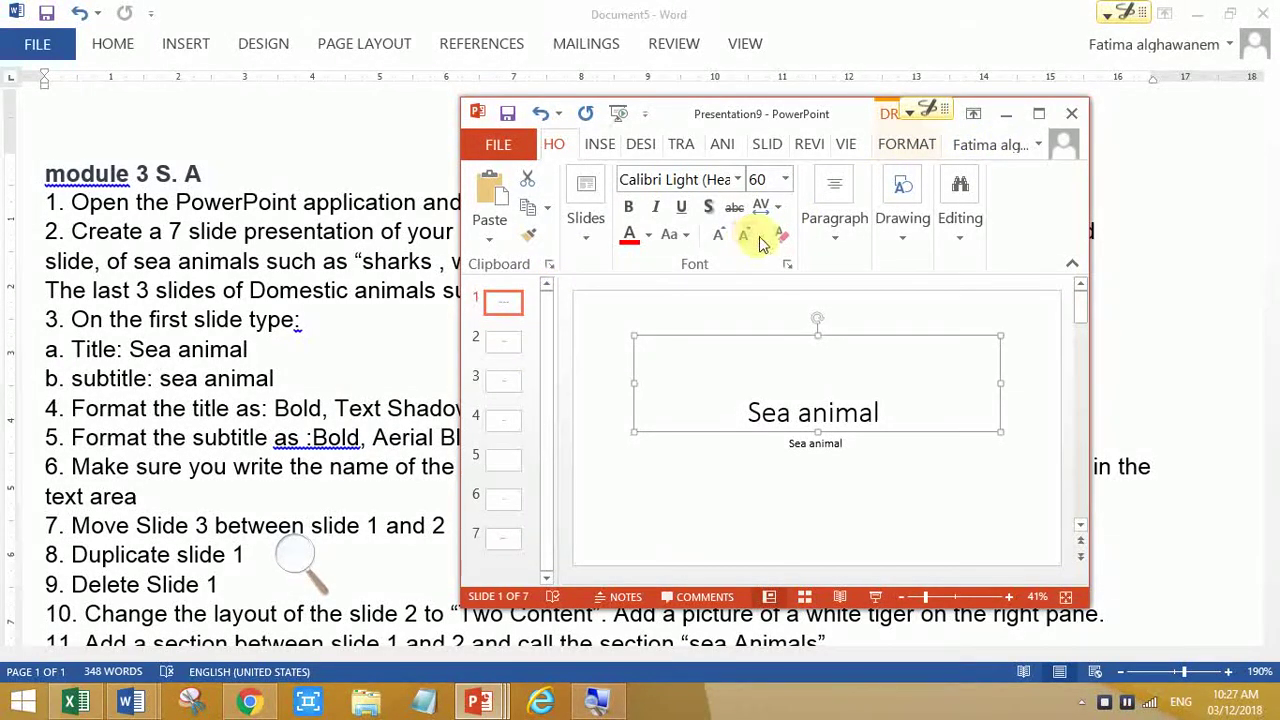
{"action": "left_click", "coordinate": [1039, 114]}
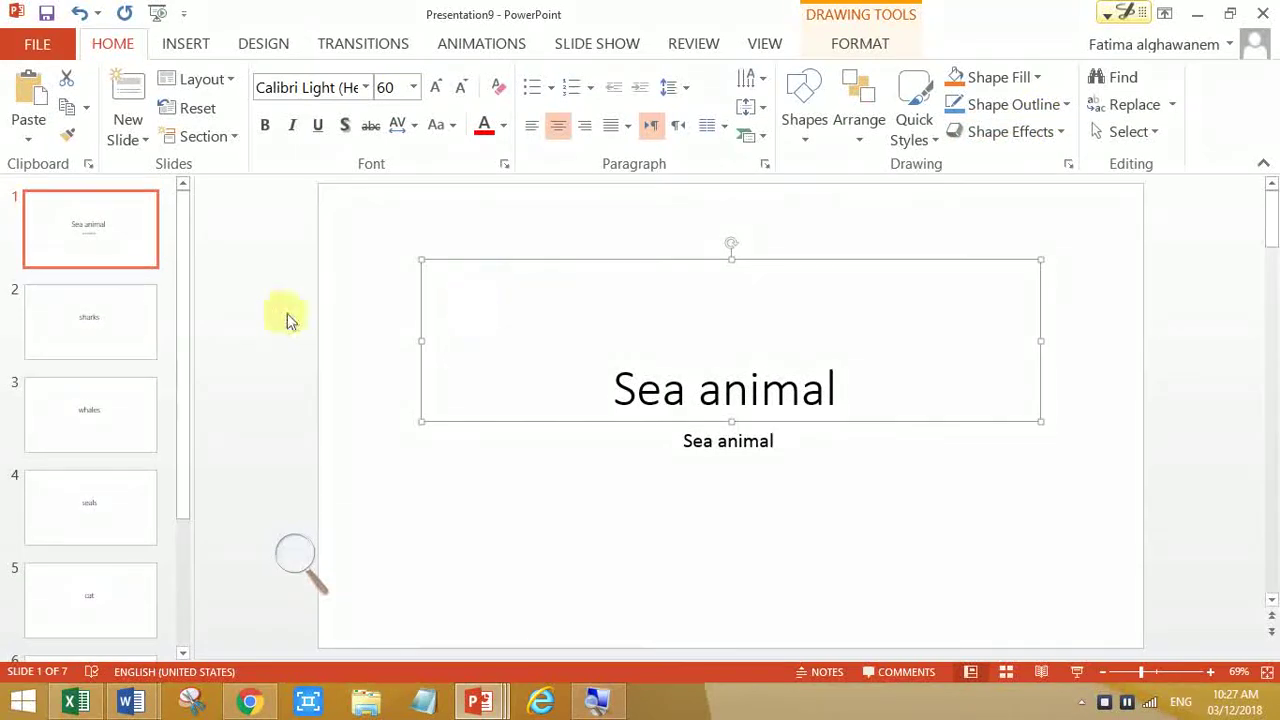
Step: Make the Sea animal title bold with a text shadow at 65 pt
{"action": "left_click", "coordinate": [265, 125]}
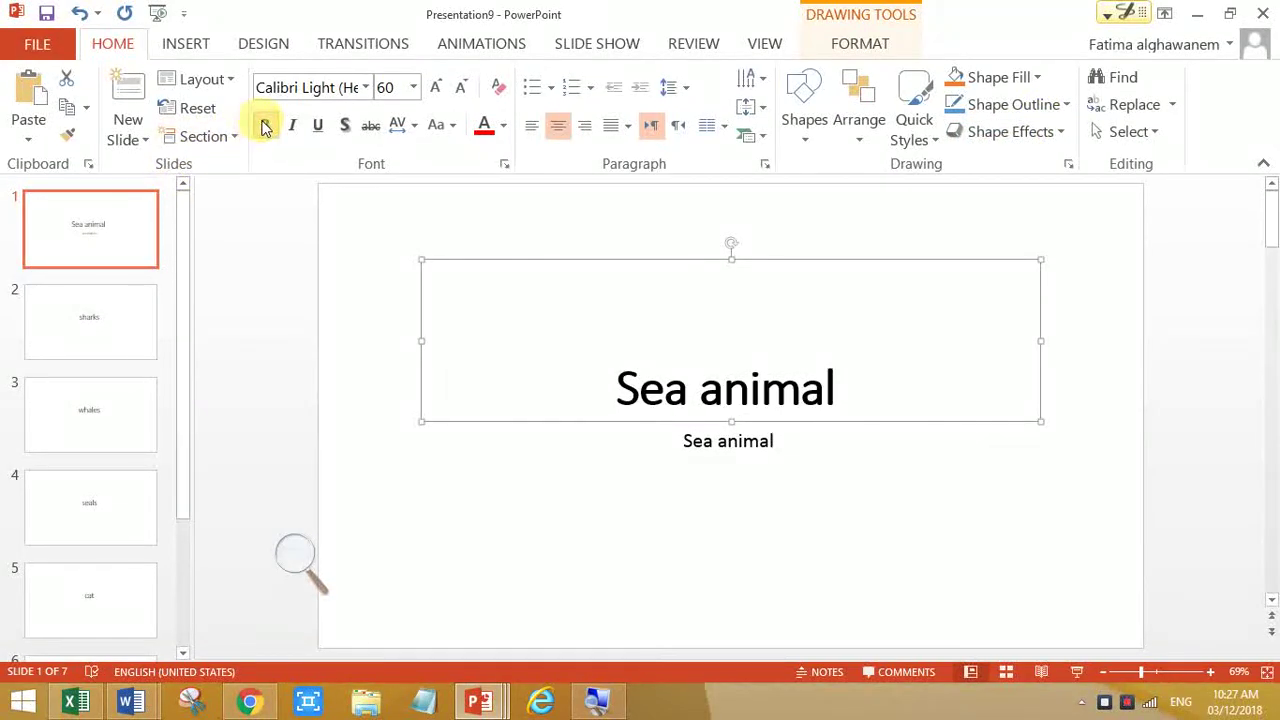
{"action": "left_click", "coordinate": [341, 127]}
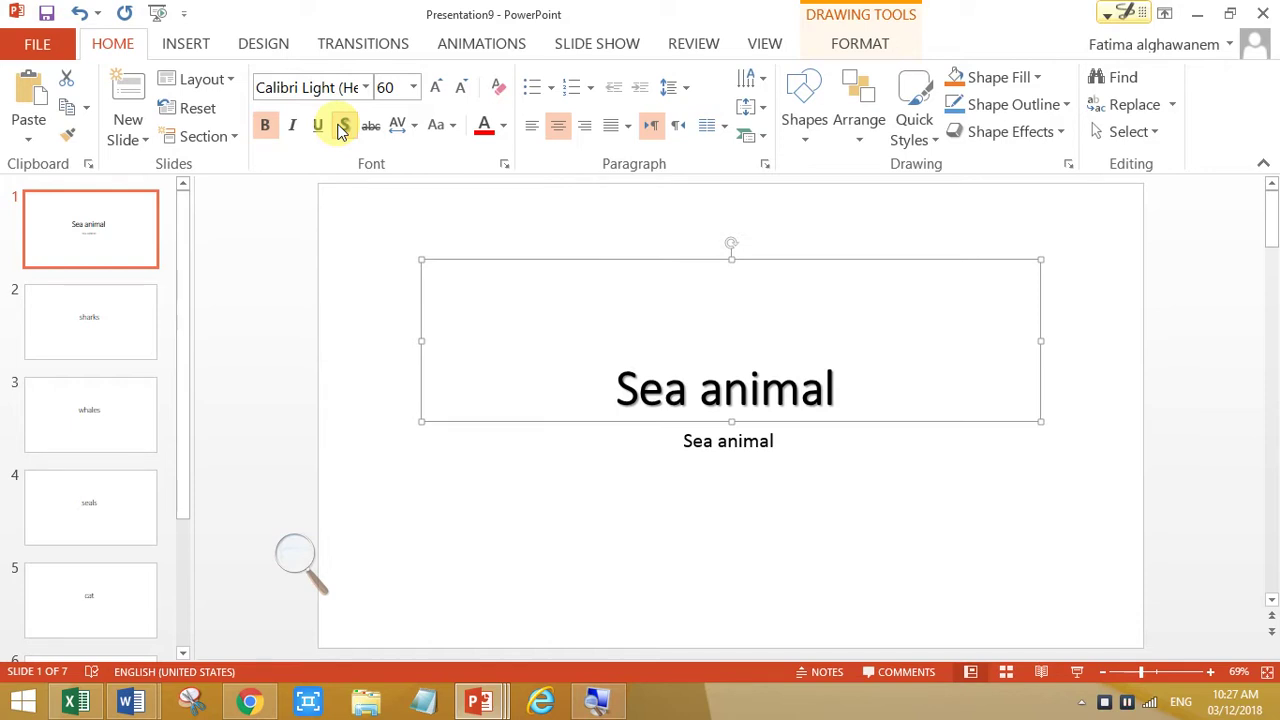
{"action": "left_click", "coordinate": [414, 88]}
{"action": "left_click", "coordinate": [416, 89]}
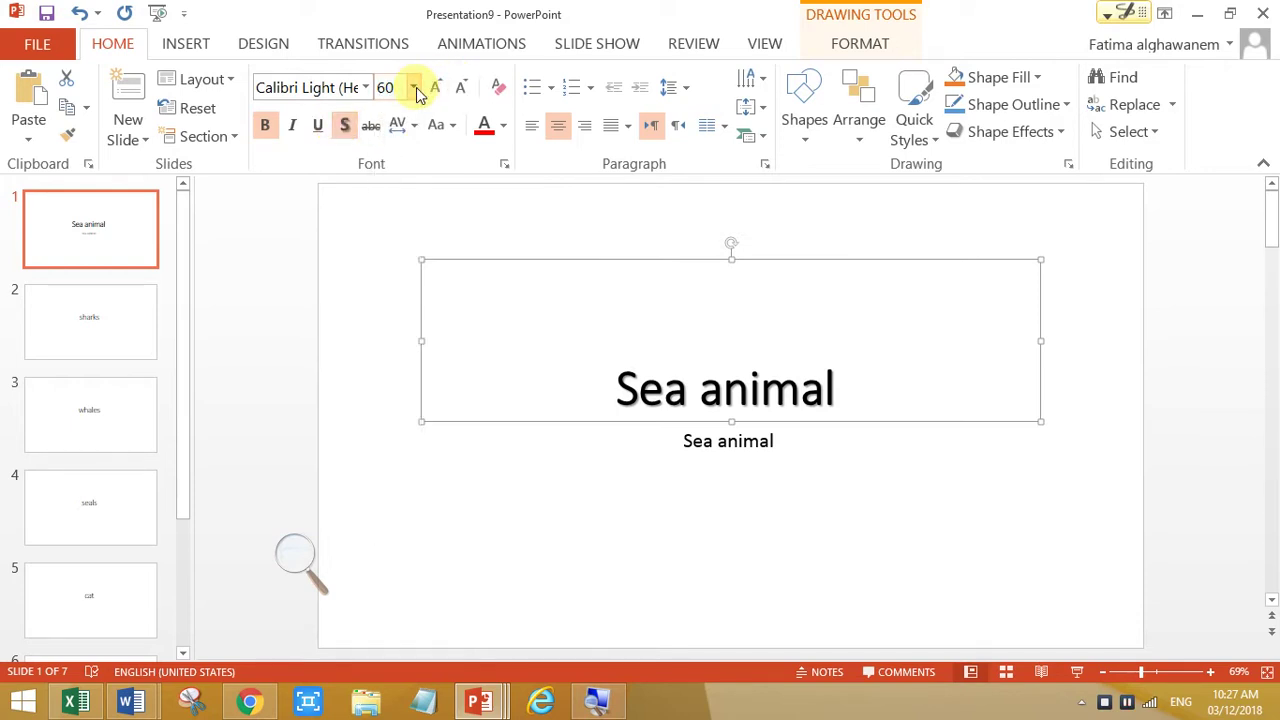
{"action": "left_click", "coordinate": [400, 90]}
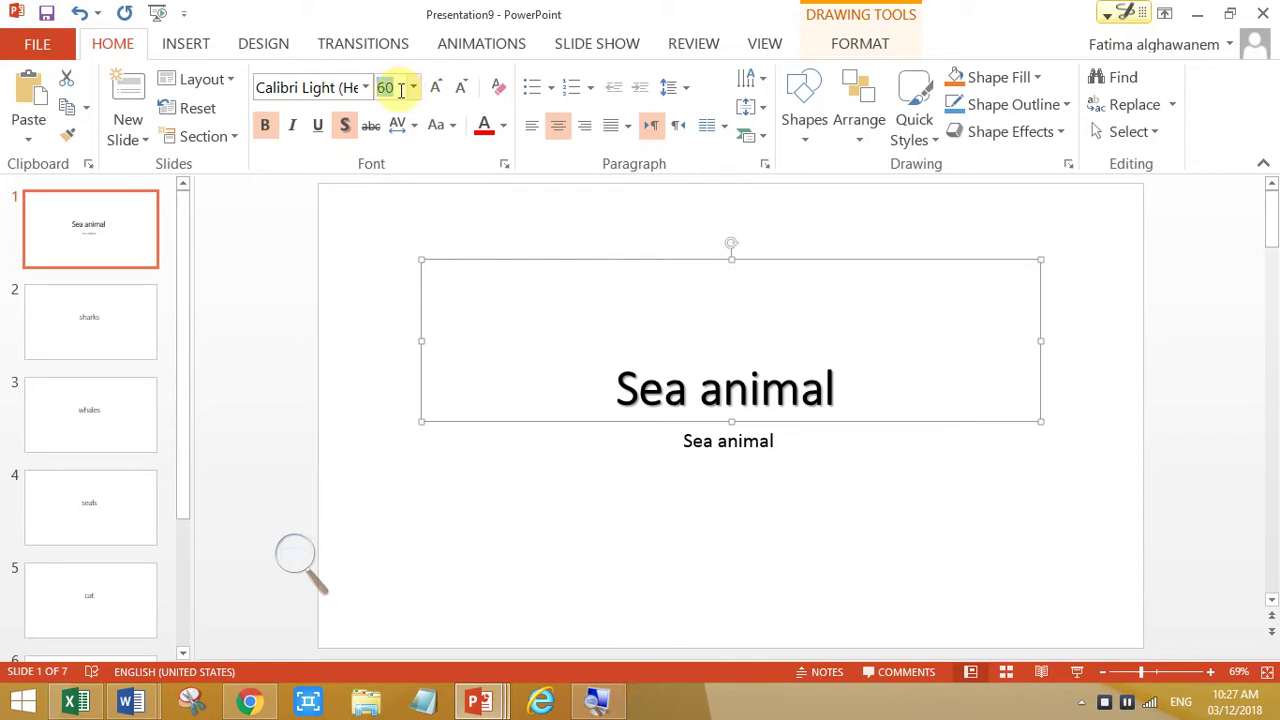
{"action": "type", "text": "65"}
{"action": "key", "text": "Return"}
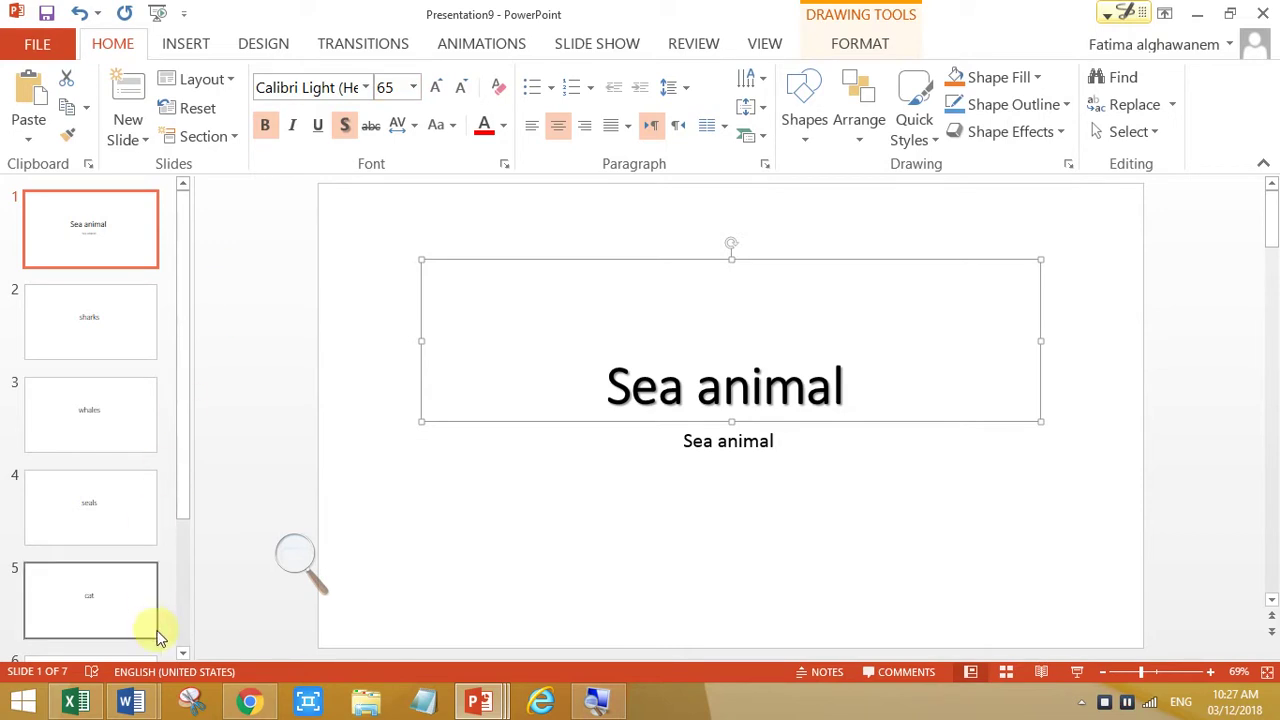
Step: Check the Word instructions, then set the title font to Algerian
{"action": "mouse_move", "coordinate": [135, 702]}
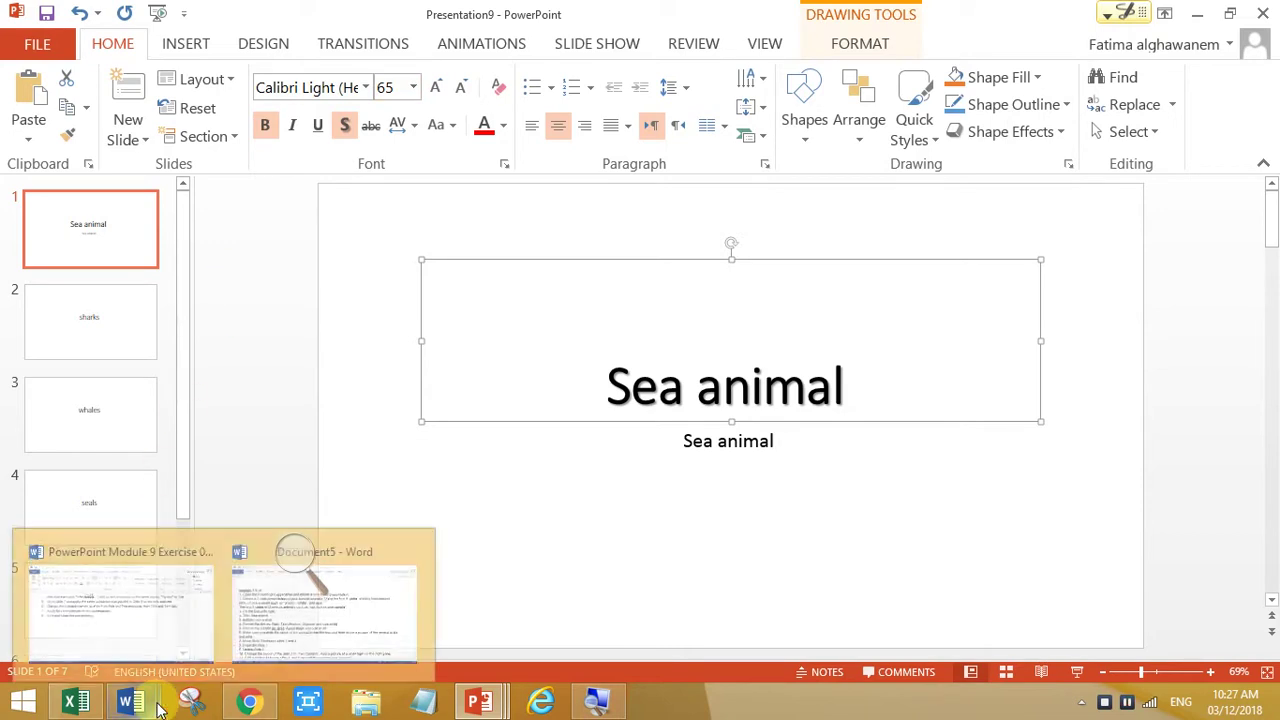
{"action": "left_click", "coordinate": [330, 605]}
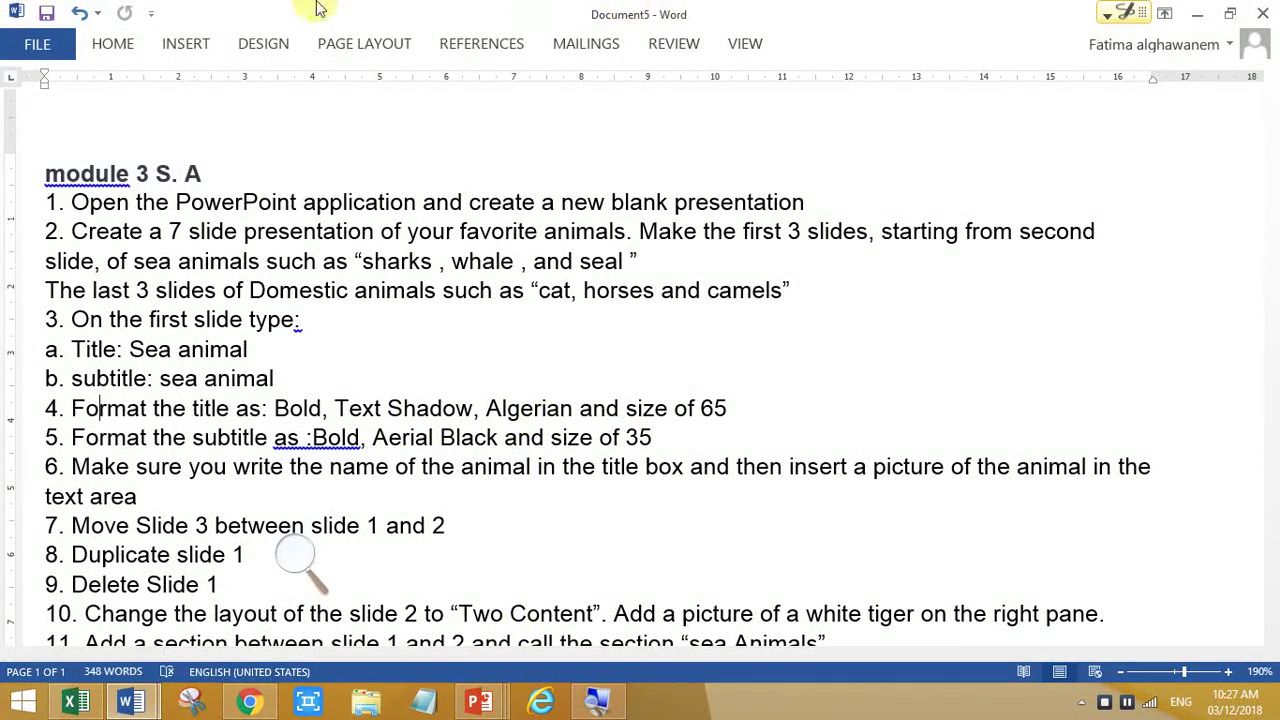
{"action": "mouse_move", "coordinate": [490, 712]}
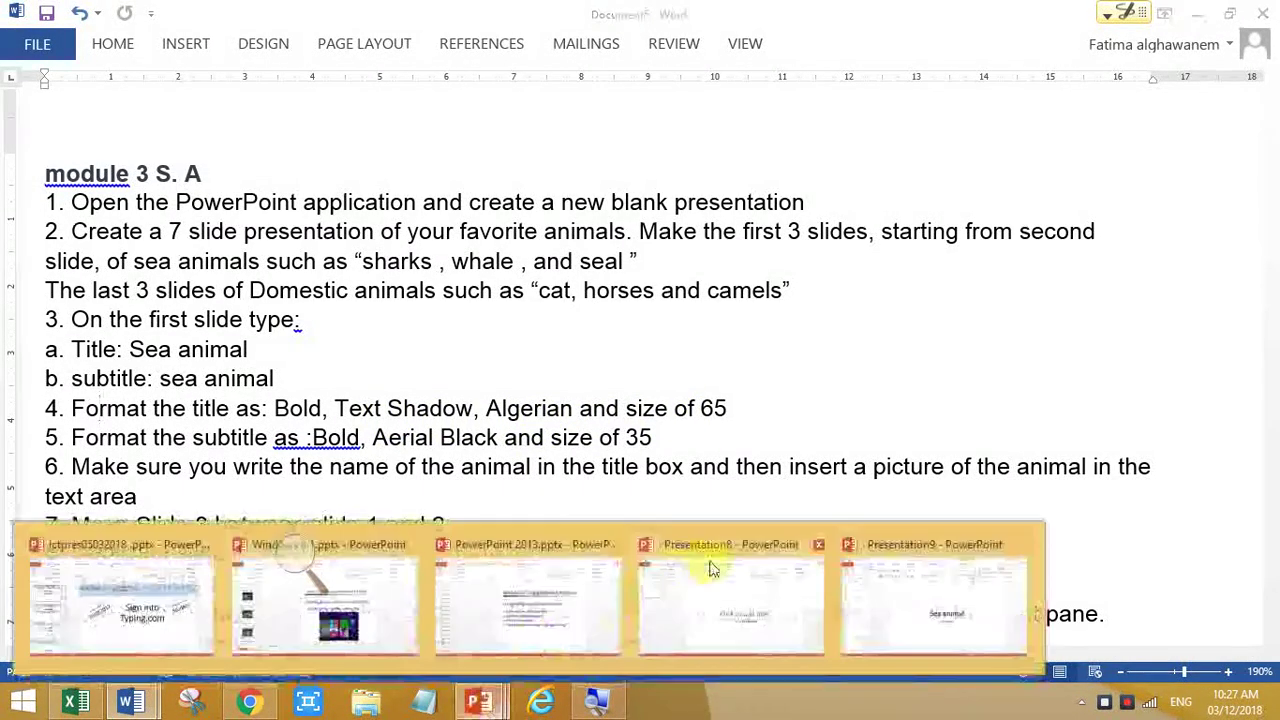
{"action": "left_click", "coordinate": [878, 580]}
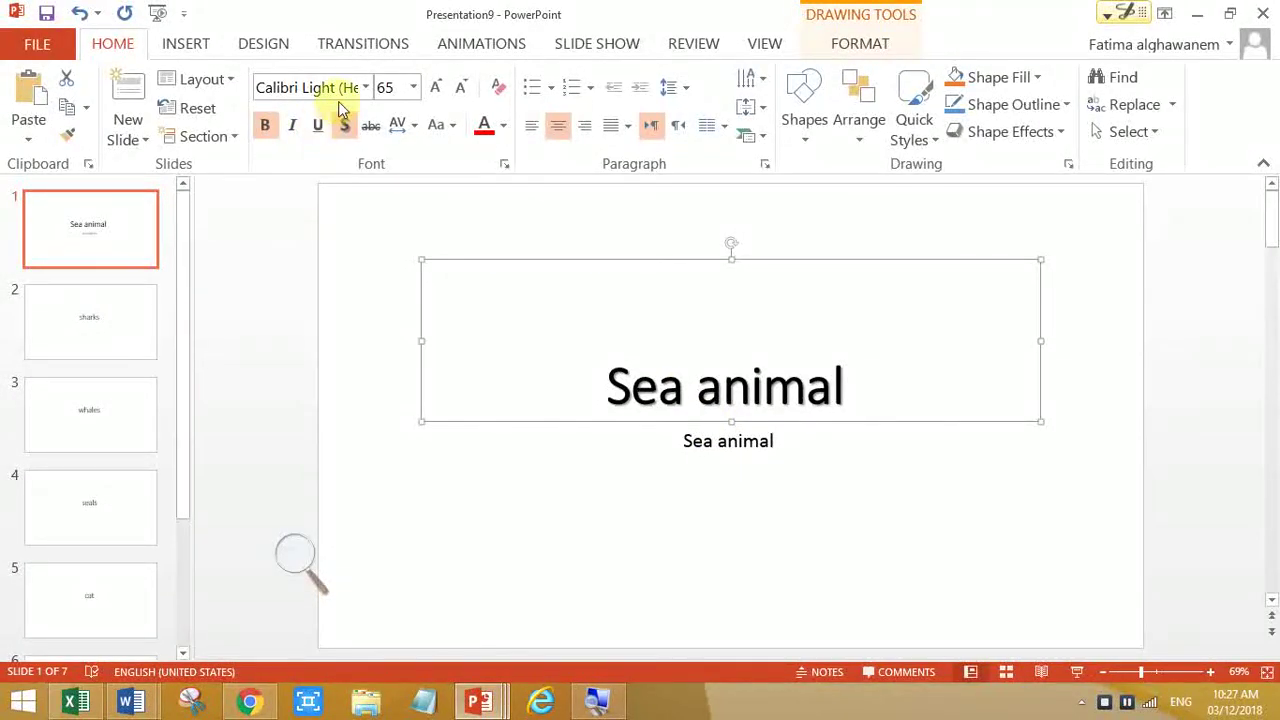
{"action": "left_click", "coordinate": [367, 88]}
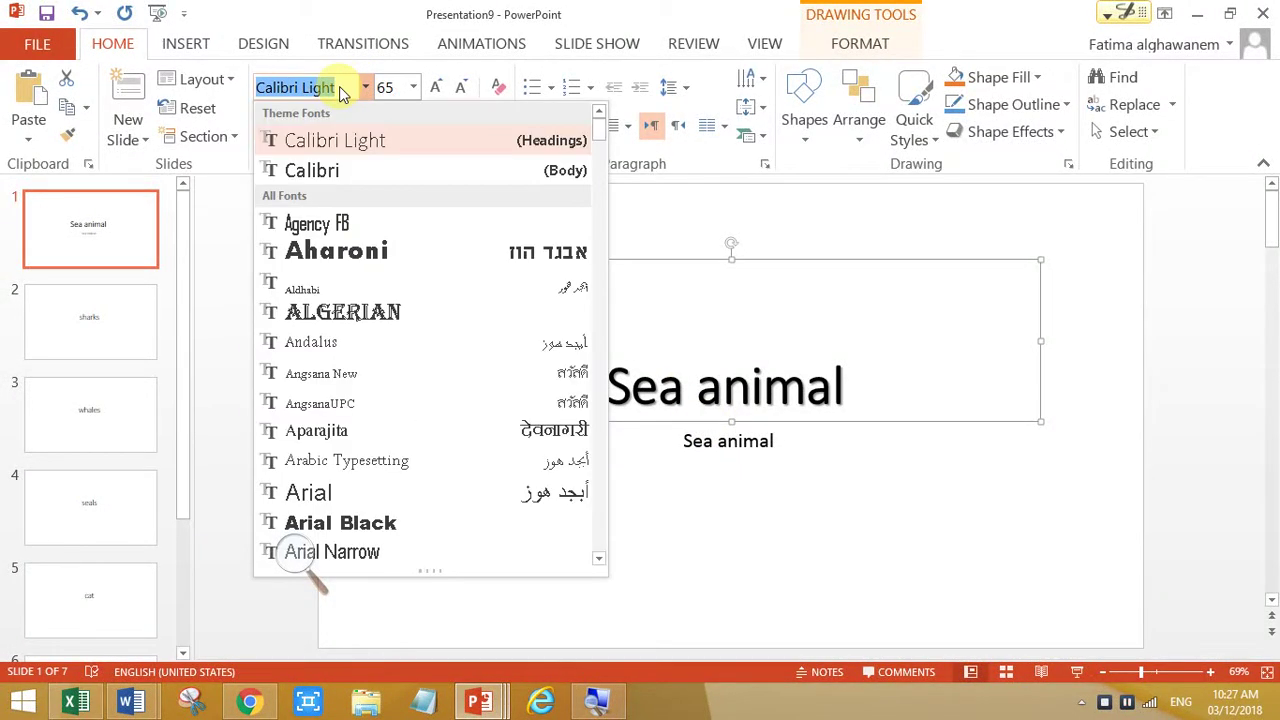
{"action": "left_click", "coordinate": [357, 314]}
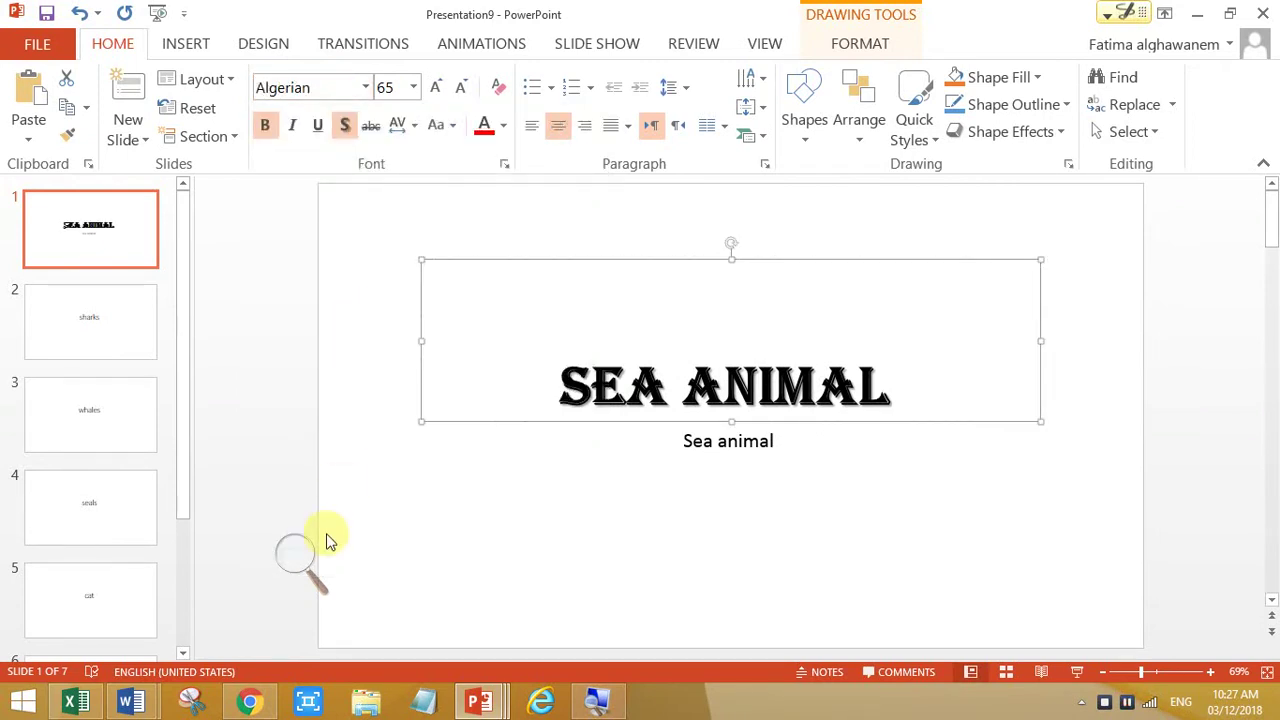
Step: Review the title and subtitle steps in the Word instructions, then return to PowerPoint
{"action": "mouse_move", "coordinate": [131, 701]}
{"action": "left_click", "coordinate": [310, 620]}
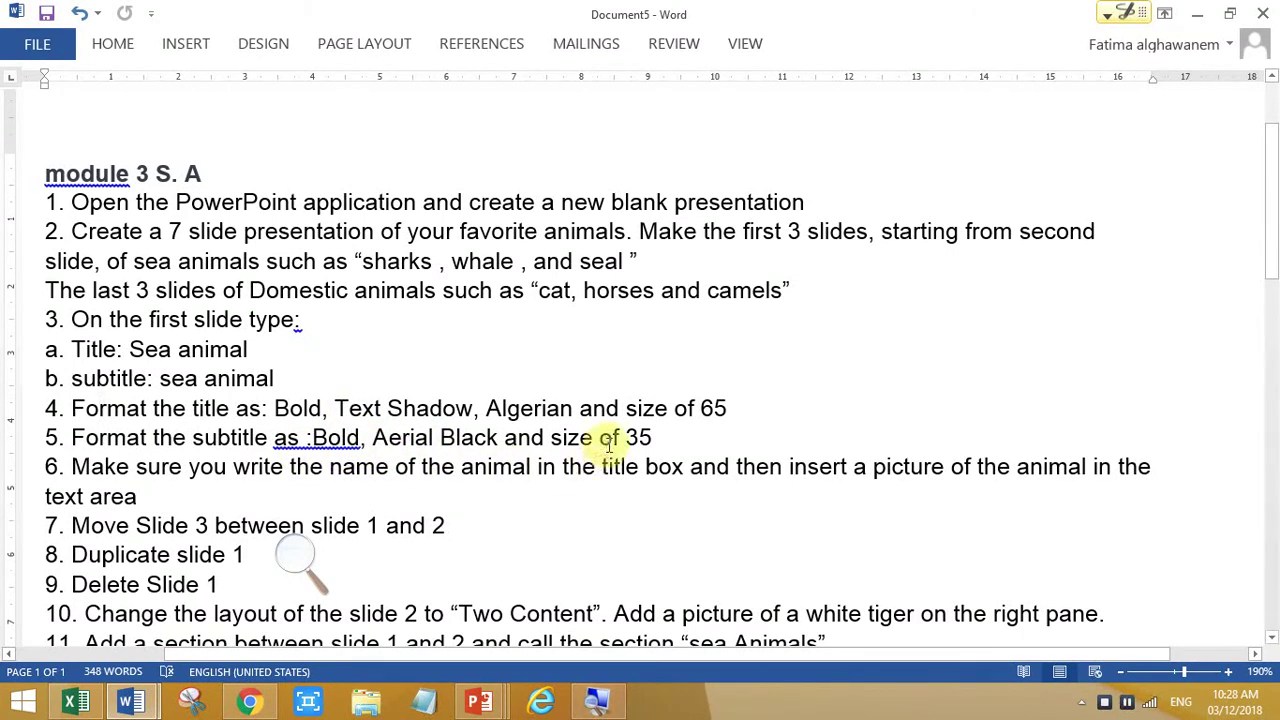
{"action": "left_click", "coordinate": [479, 702]}
Step: Select the whole Sea animal subtitle box and start searching the font list for Arial
{"action": "left_click", "coordinate": [928, 600]}
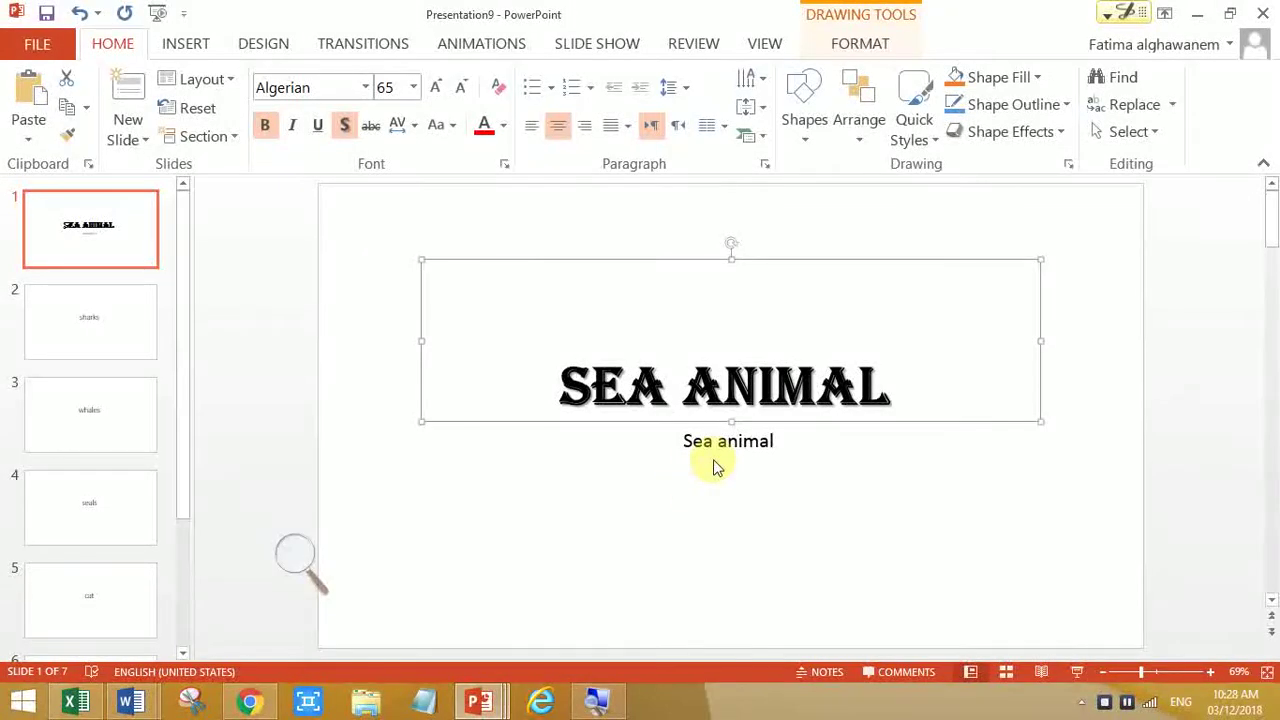
{"action": "left_click", "coordinate": [718, 446]}
{"action": "left_click", "coordinate": [714, 429]}
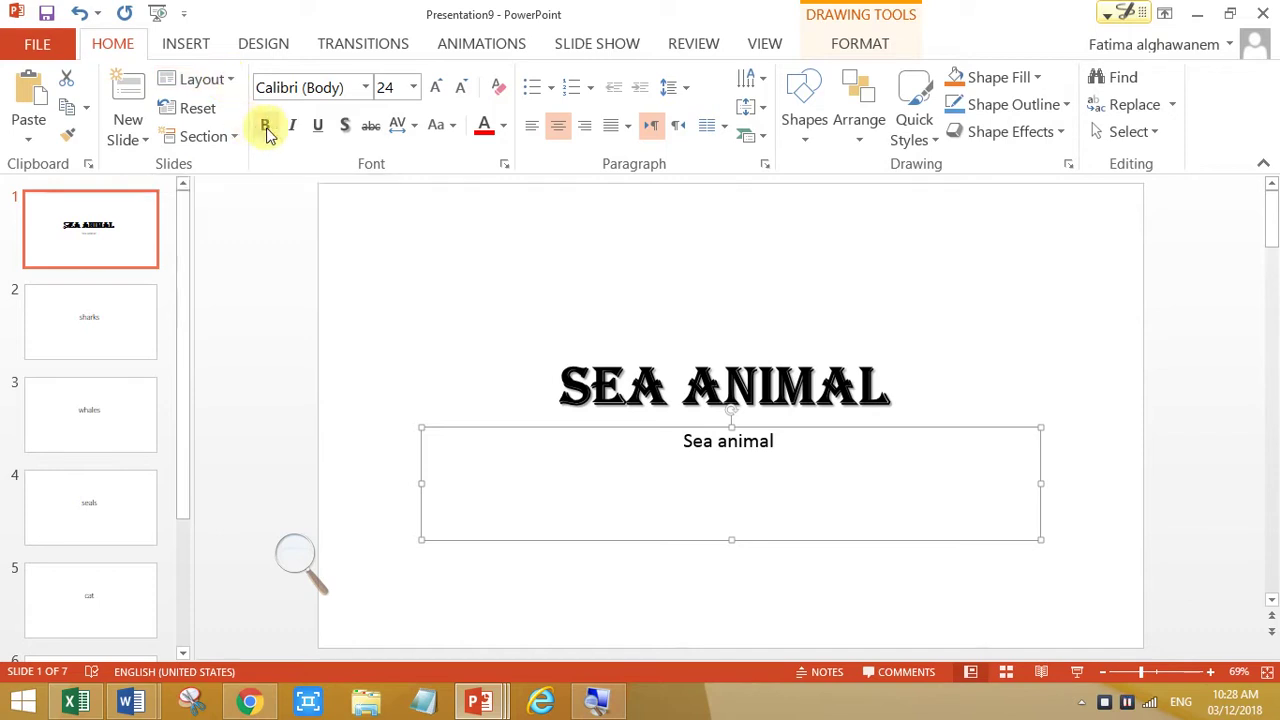
{"action": "left_click", "coordinate": [367, 88]}
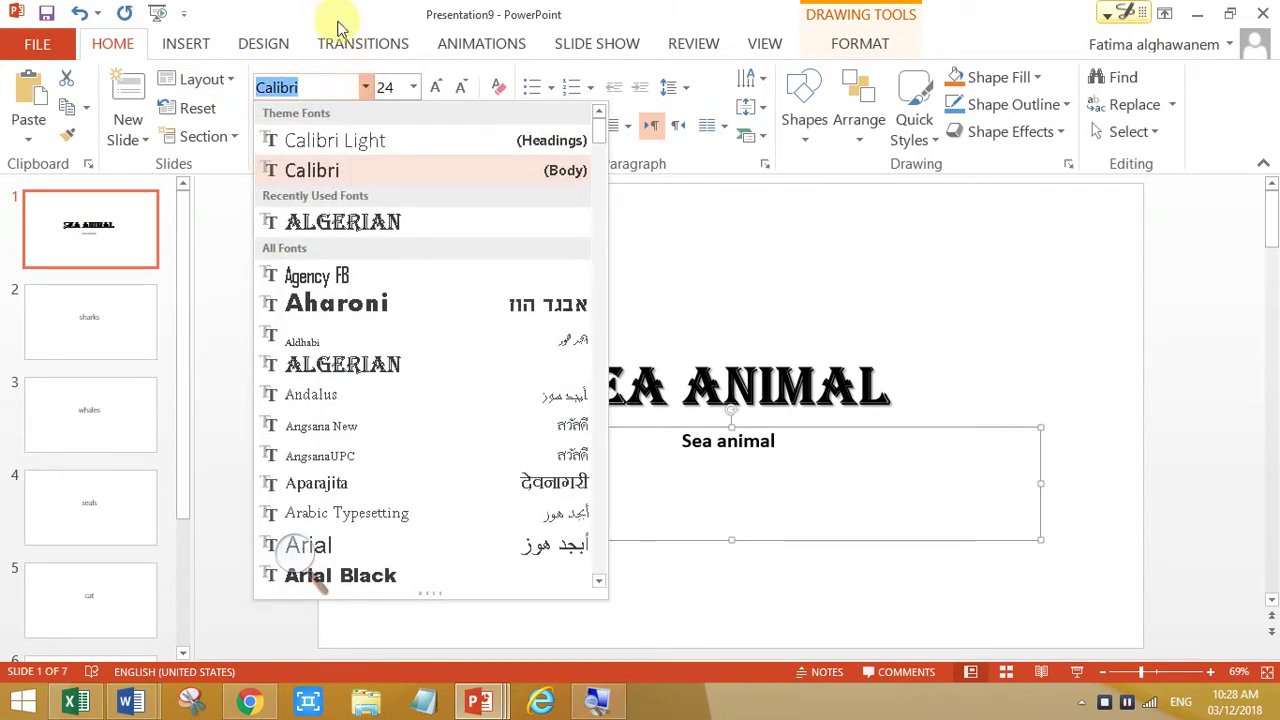
{"action": "key", "text": "Down"}
{"action": "type", "text": "Ar"}
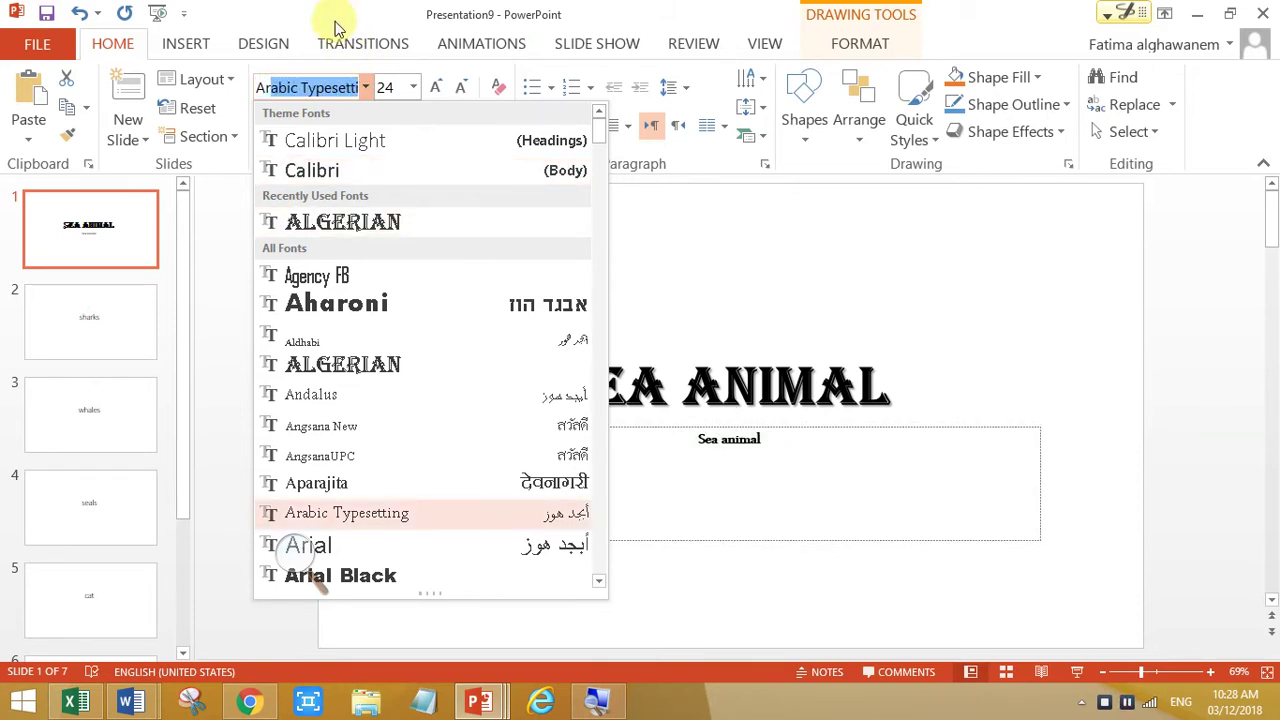
Step: Recheck the Word instructions, then set the subtitle font to Arial Black
{"action": "left_click", "coordinate": [130, 702]}
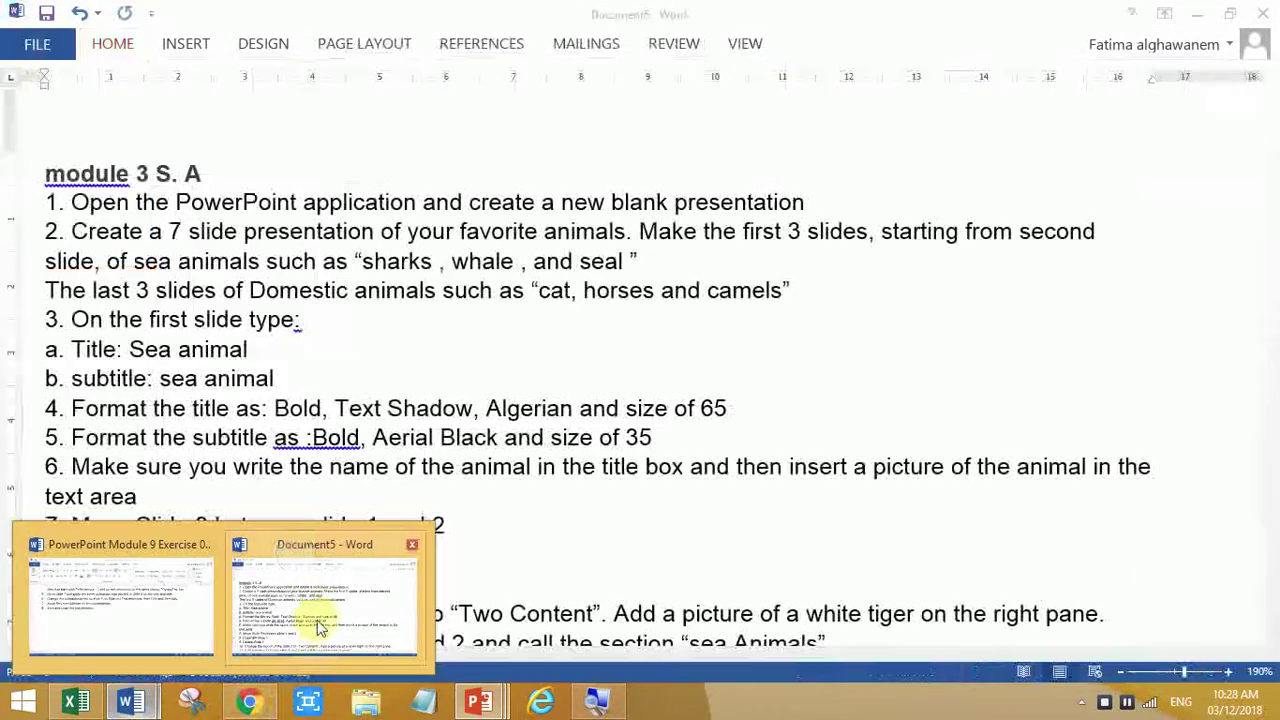
{"action": "left_click", "coordinate": [320, 627]}
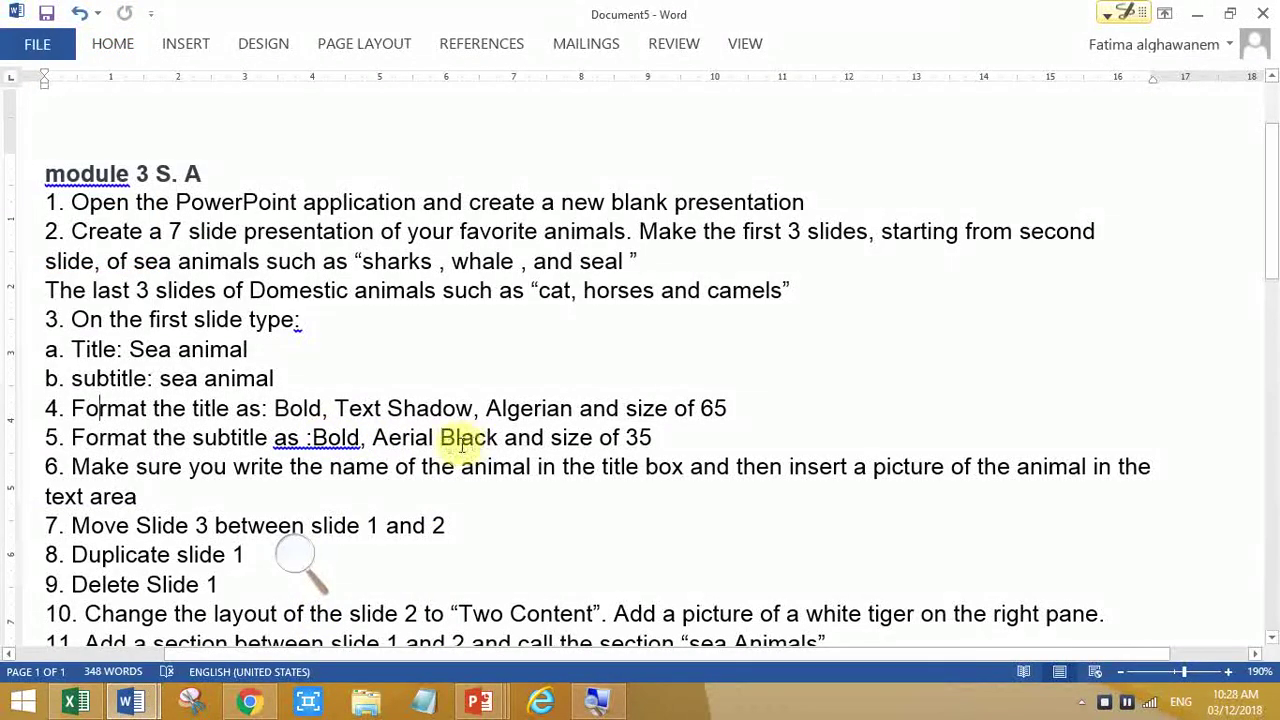
{"action": "left_click", "coordinate": [478, 702]}
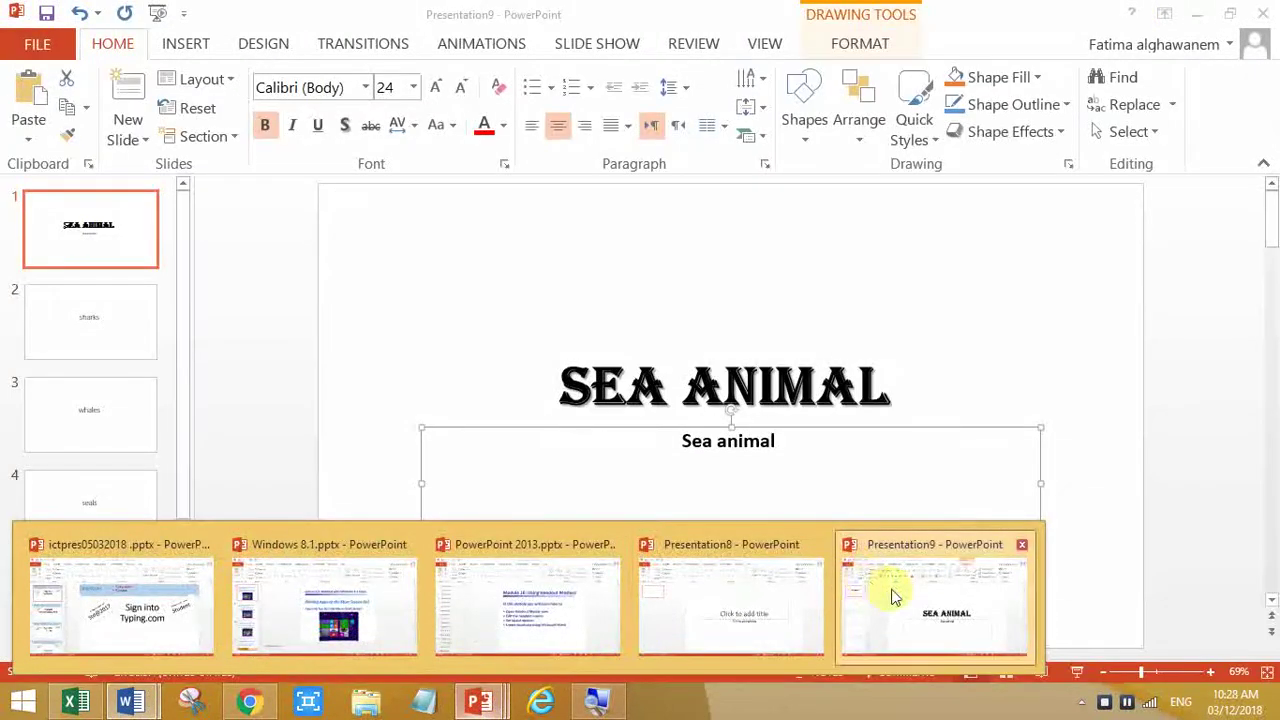
{"action": "left_click", "coordinate": [895, 597]}
{"action": "left_click", "coordinate": [356, 94]}
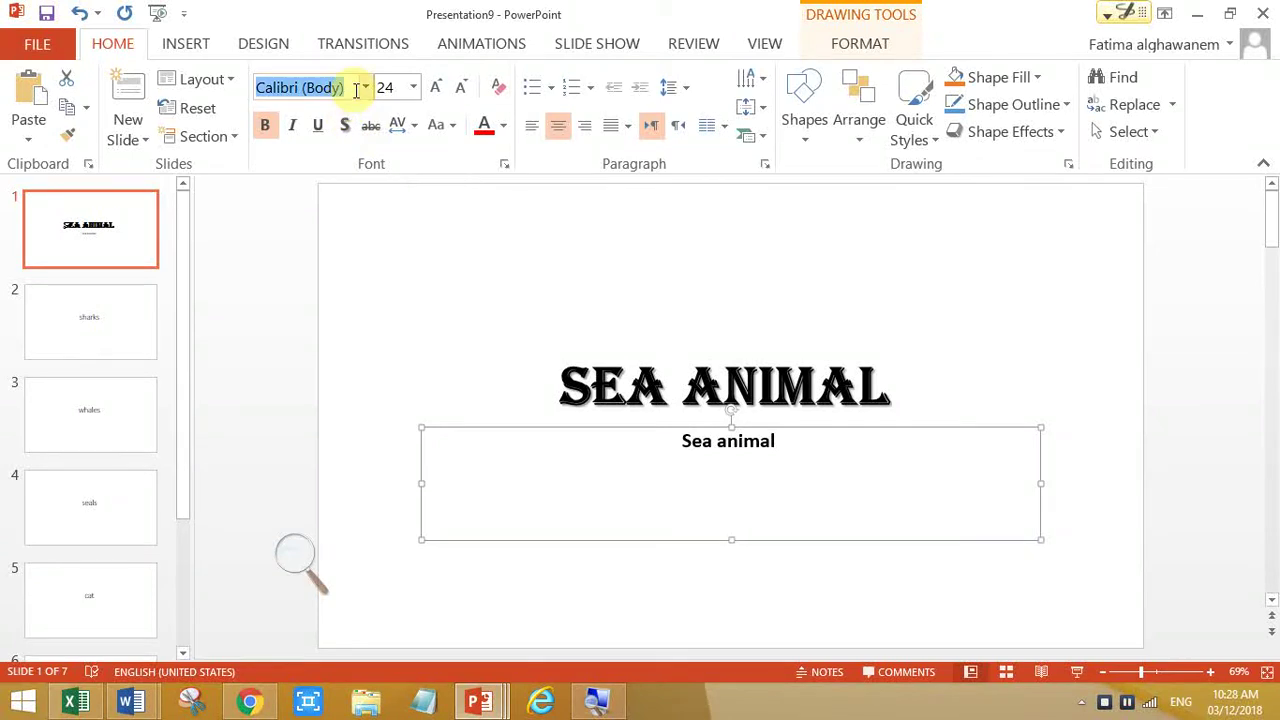
{"action": "type", "text": "ar"}
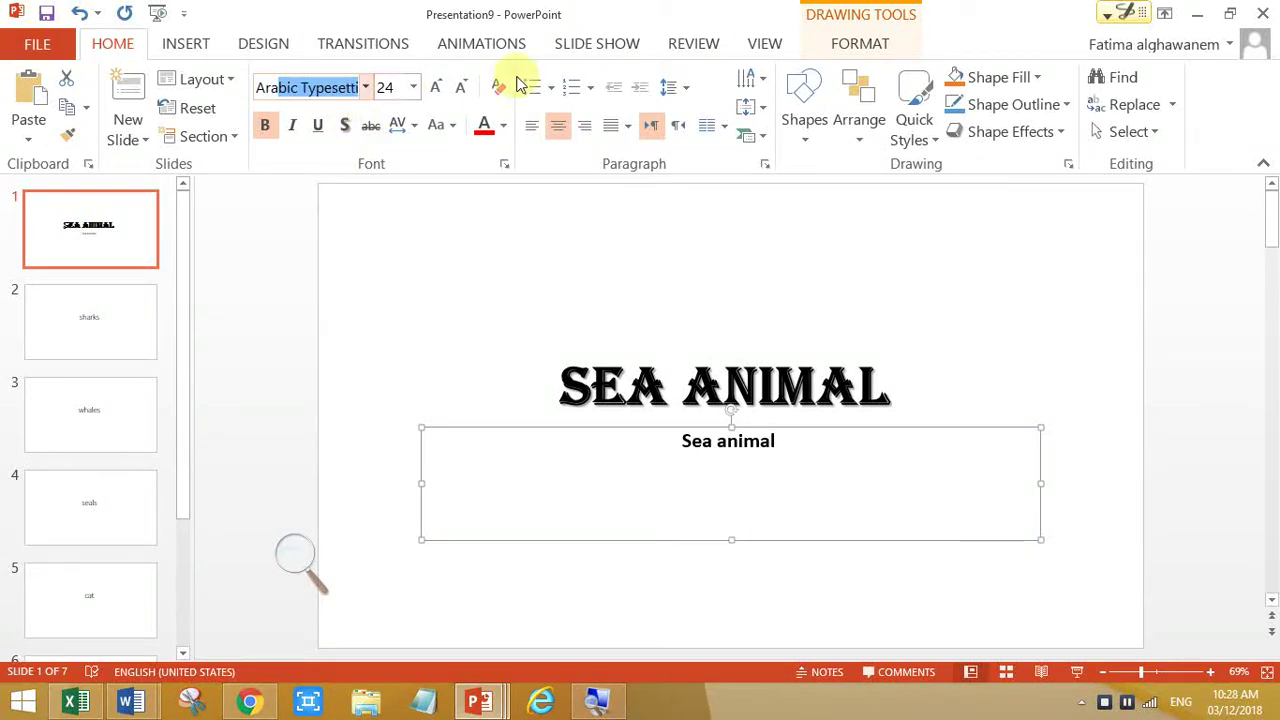
{"action": "left_click", "coordinate": [367, 92]}
{"action": "left_click", "coordinate": [367, 89]}
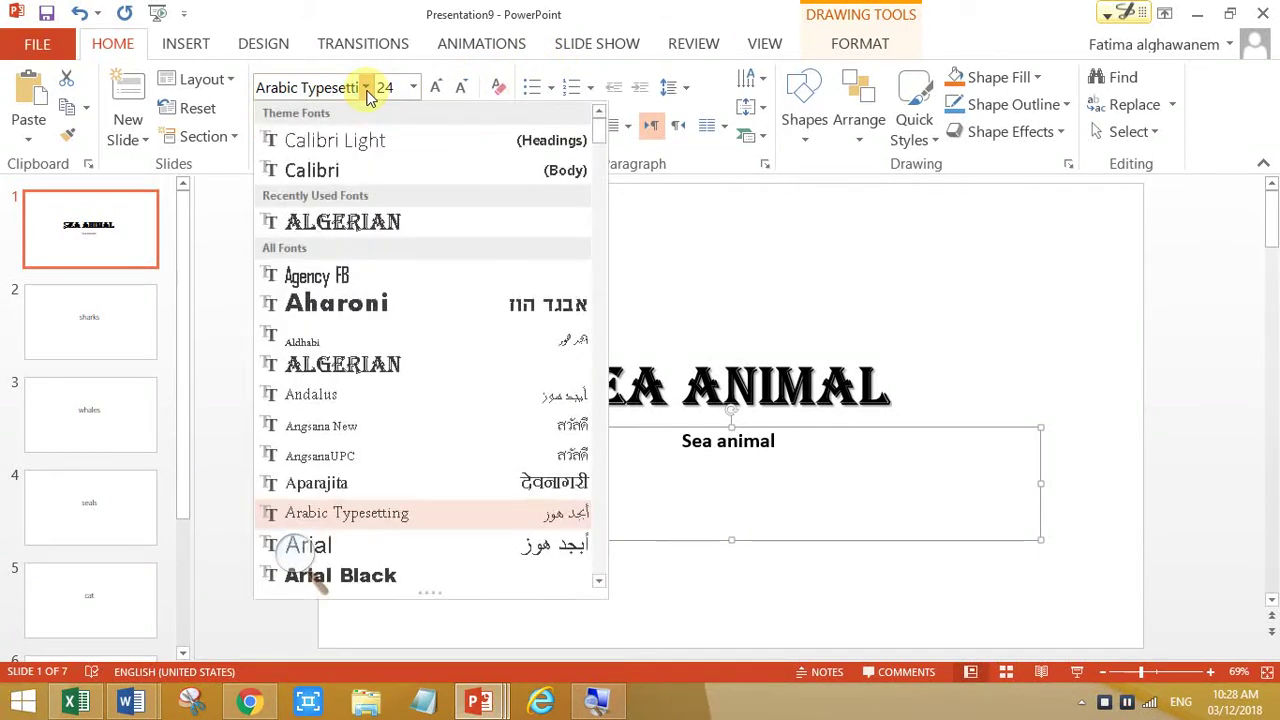
{"action": "left_click", "coordinate": [372, 578]}
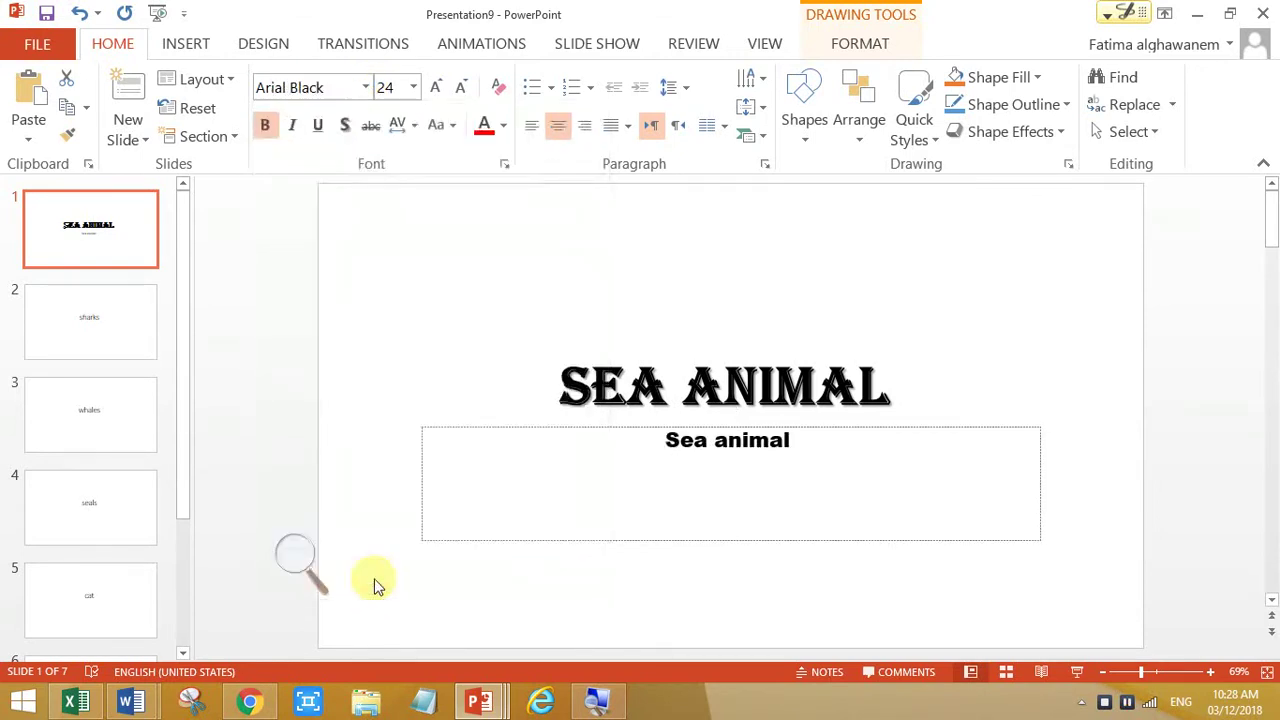
Step: Set the subtitle size to 35 pt, then switch back to the Word instructions
{"action": "left_click", "coordinate": [416, 89]}
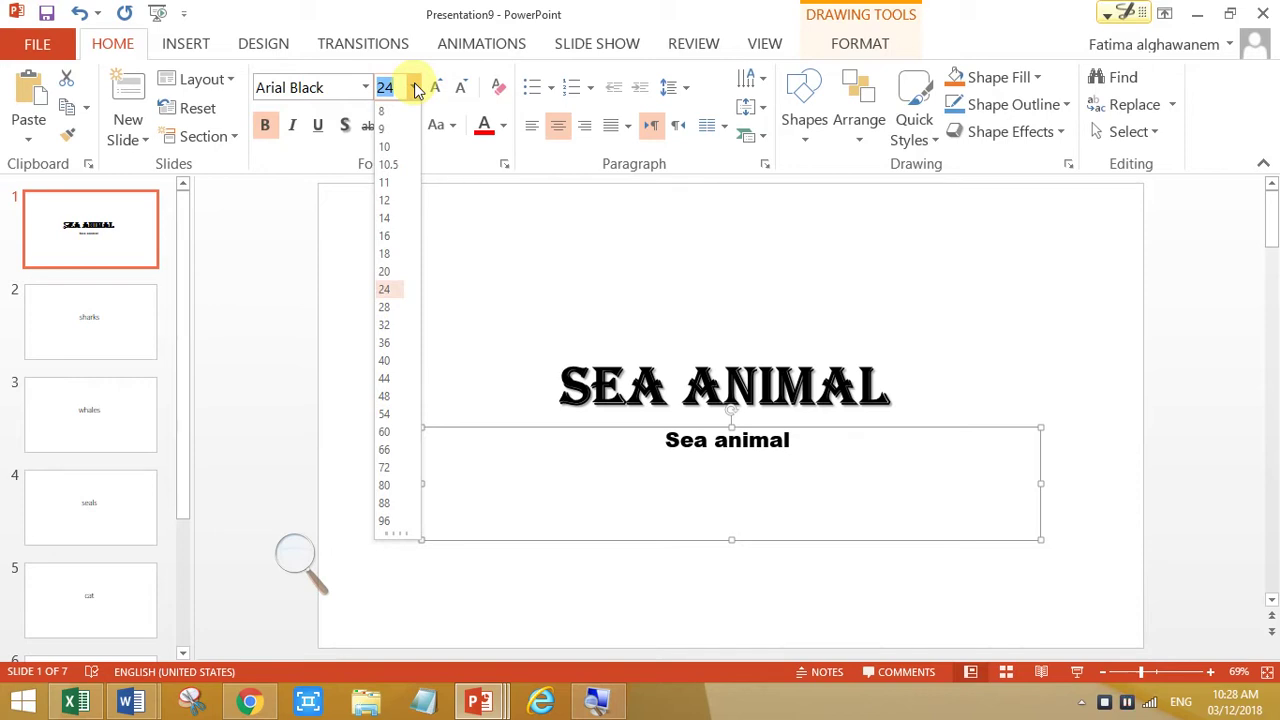
{"action": "type", "text": "35"}
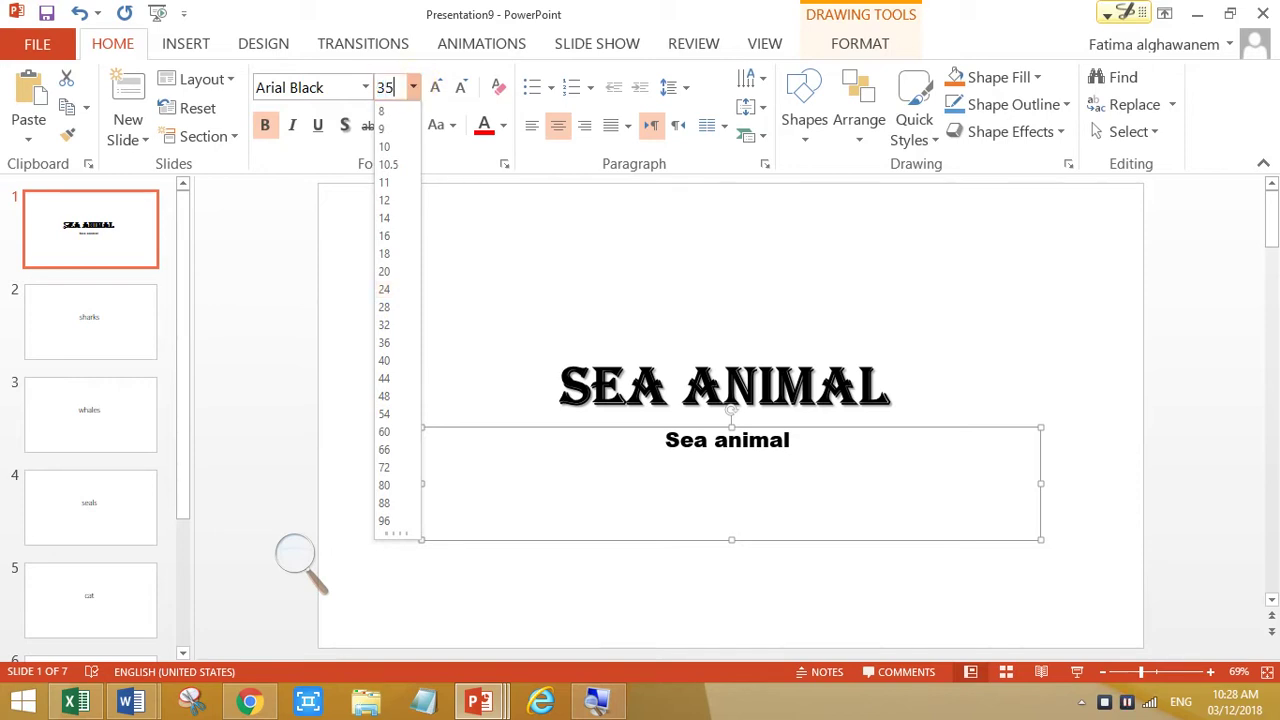
{"action": "key", "text": "Return"}
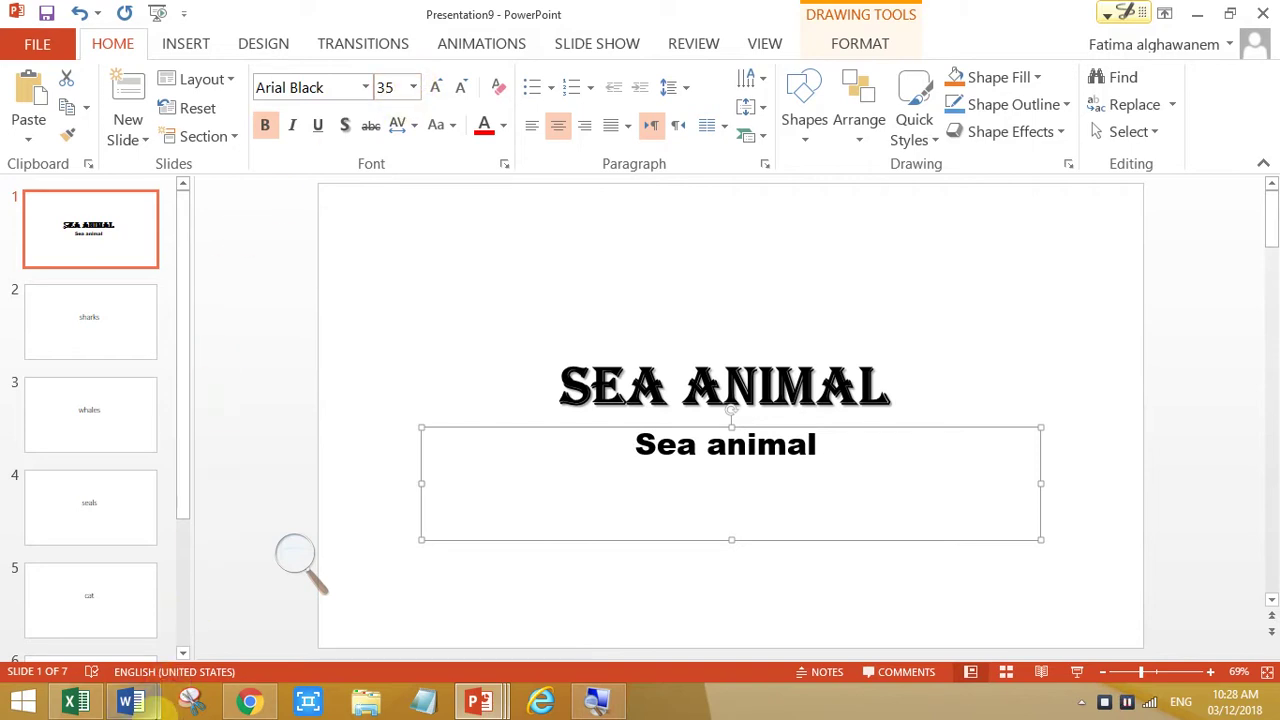
{"action": "mouse_move", "coordinate": [131, 701]}
{"action": "left_click", "coordinate": [310, 618]}
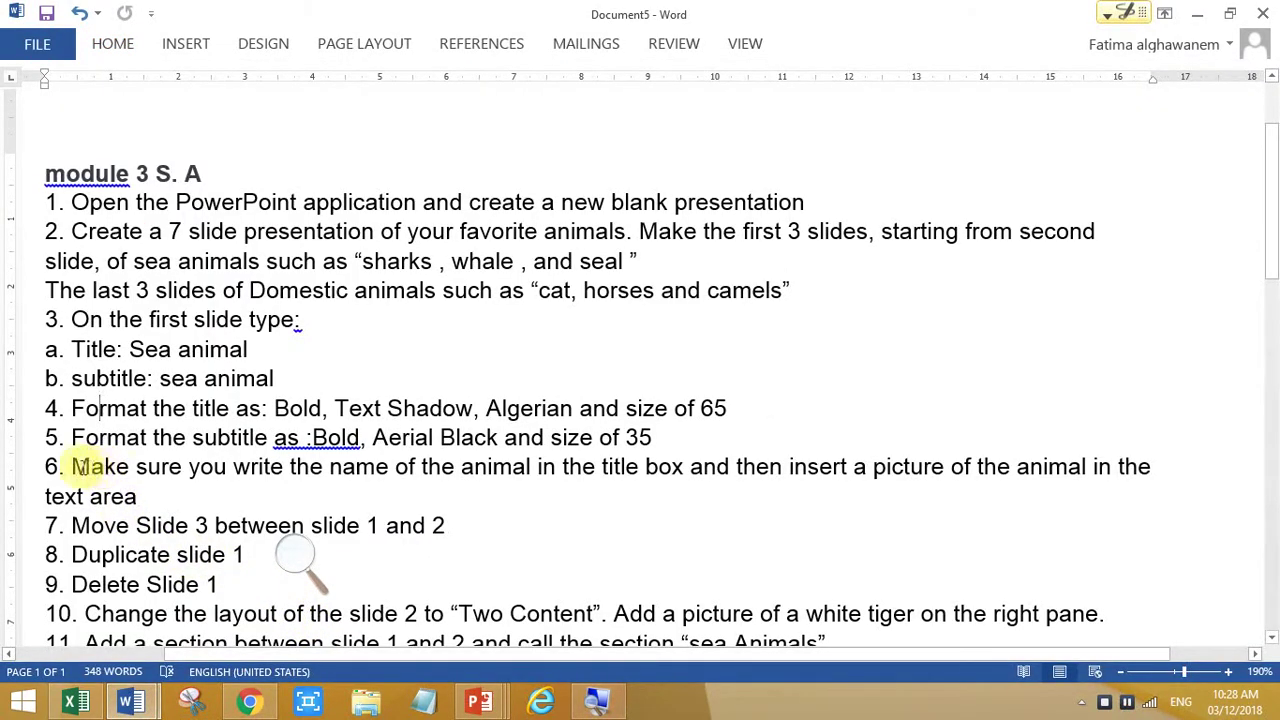
Step: Highlight instruction step 6 about naming each animal and inserting its picture, then return to Presentation9
{"action": "left_click_drag", "start_coordinate": [72, 466], "coordinate": [500, 489]}
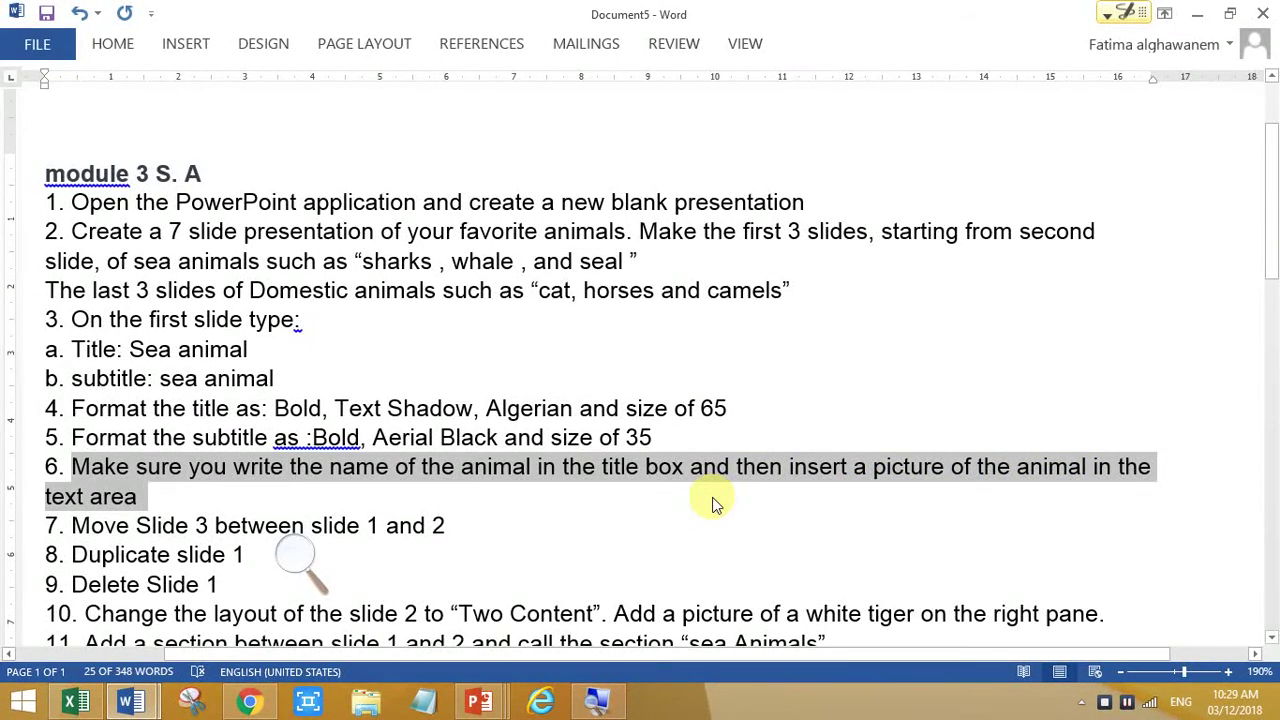
{"action": "mouse_move", "coordinate": [500, 707]}
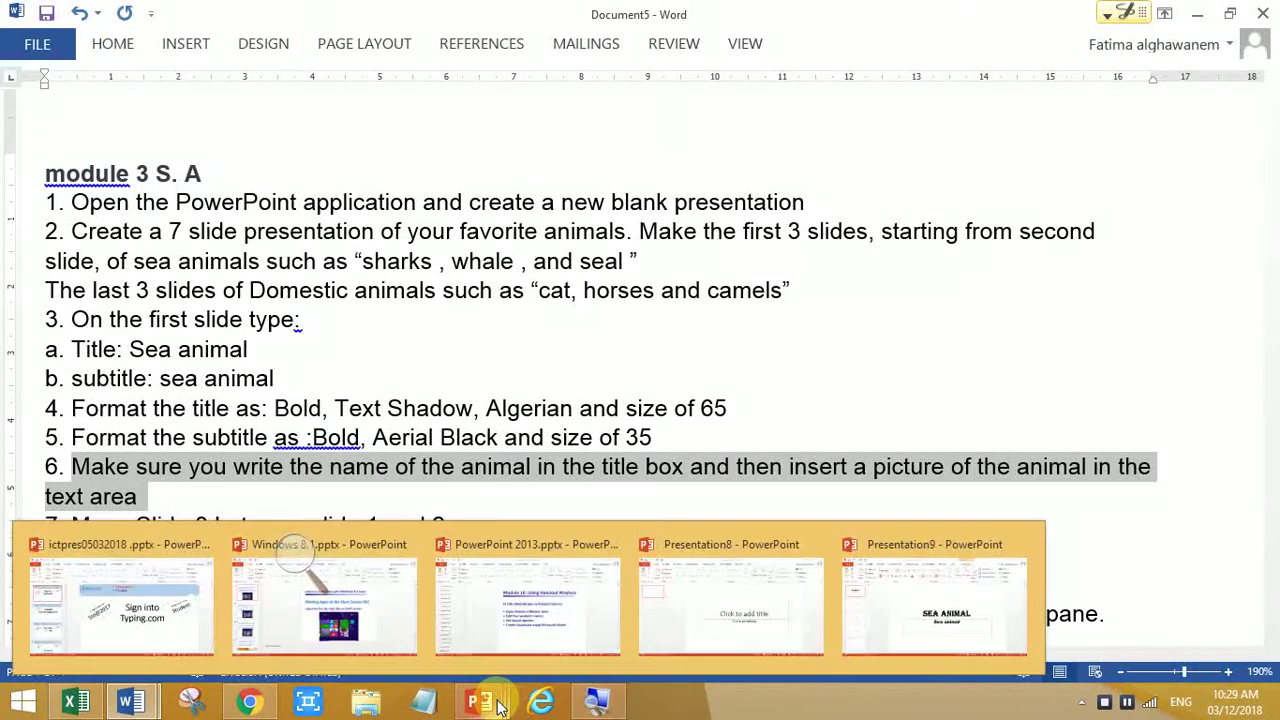
{"action": "left_click", "coordinate": [930, 605]}
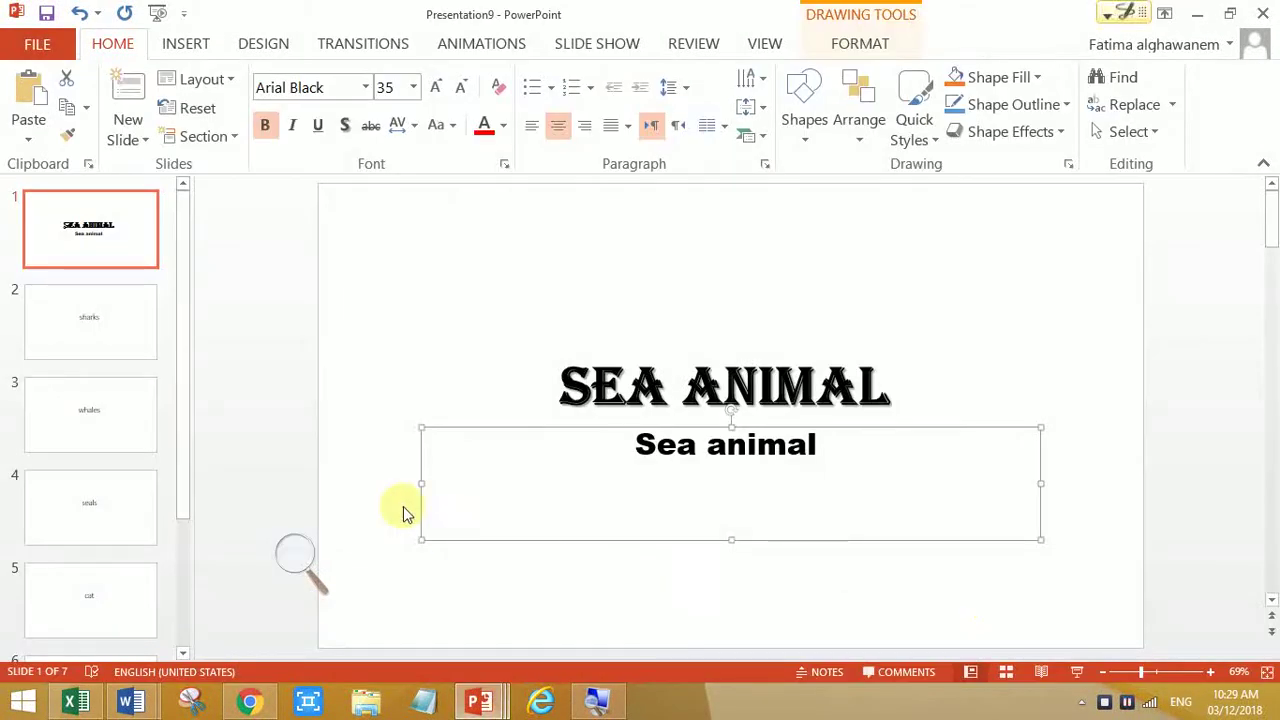
Step: Give the sharks slide the Title and Content layout
{"action": "left_click", "coordinate": [113, 350]}
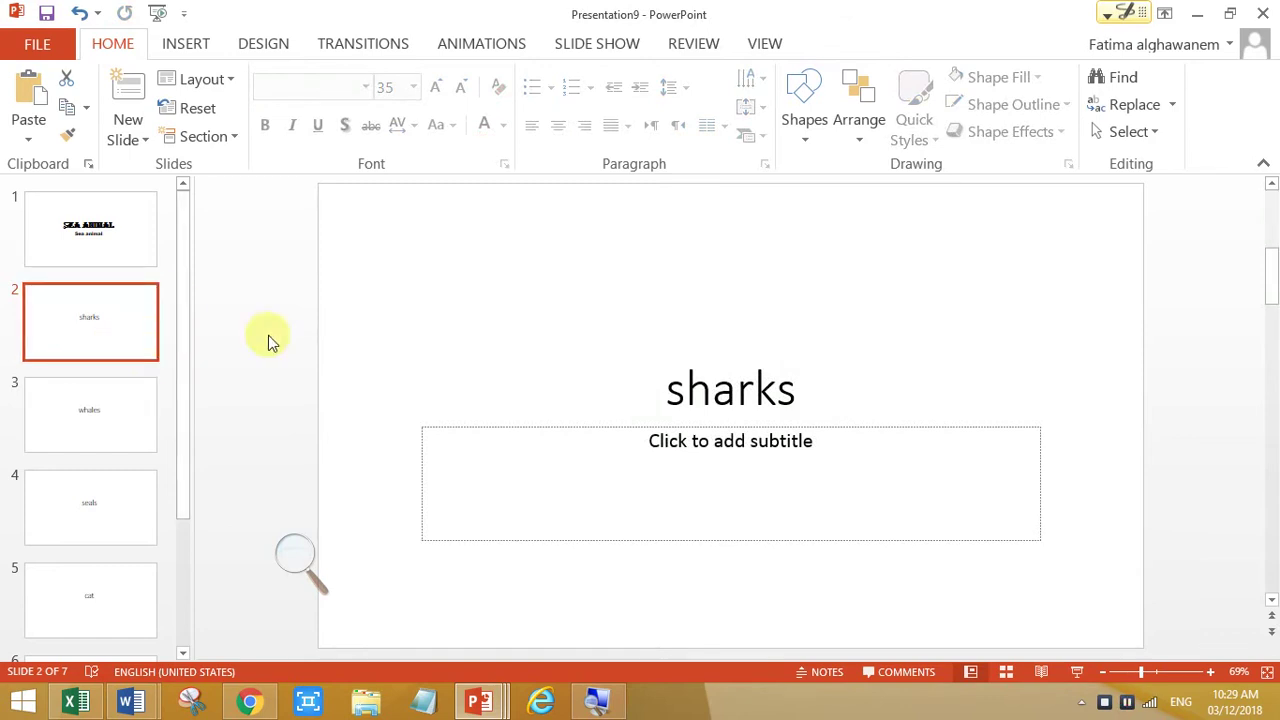
{"action": "left_click", "coordinate": [229, 83]}
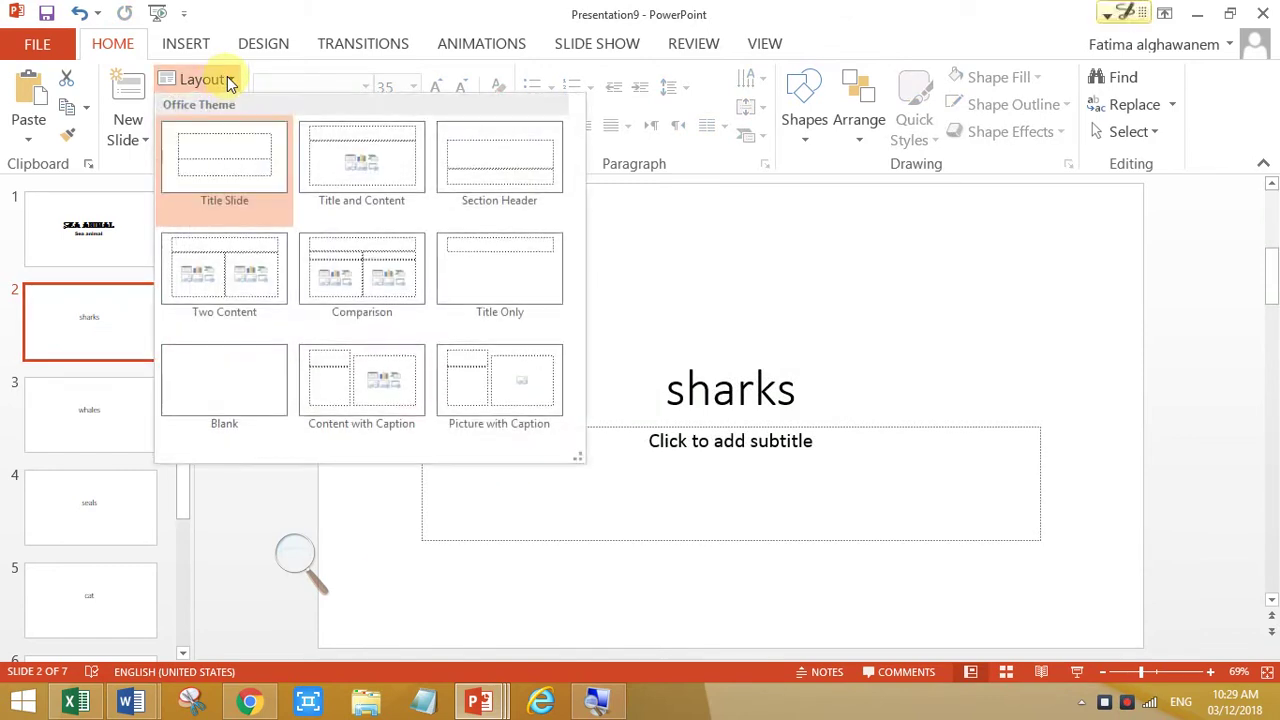
{"action": "left_click", "coordinate": [352, 179]}
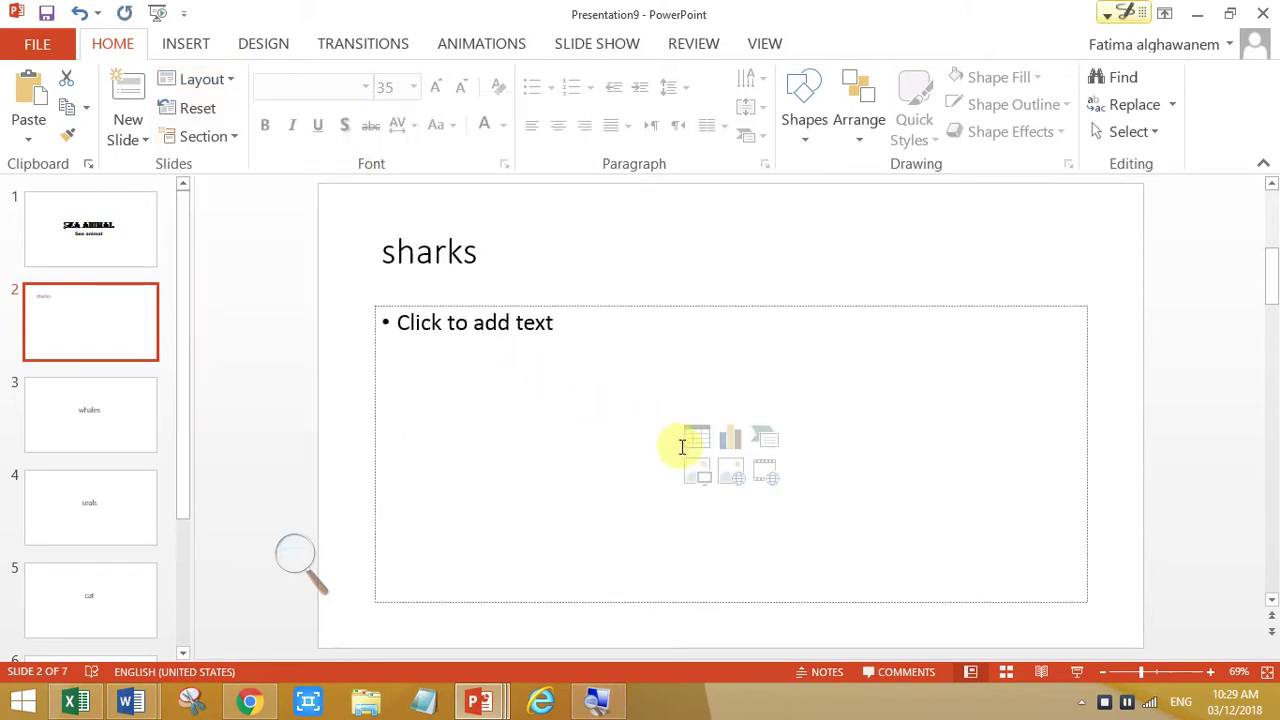
Step: Search online images for 'shark' and insert the great white shark photo
{"action": "left_click", "coordinate": [733, 478]}
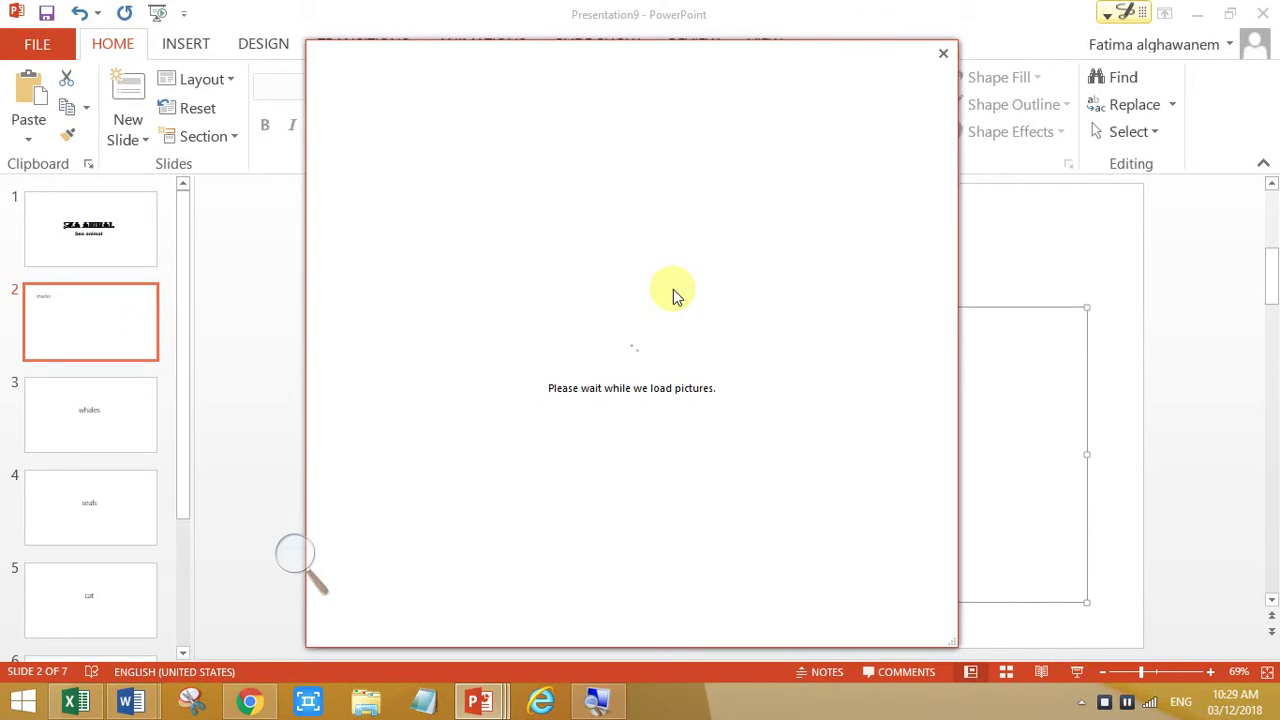
{"action": "type", "text": "shark"}
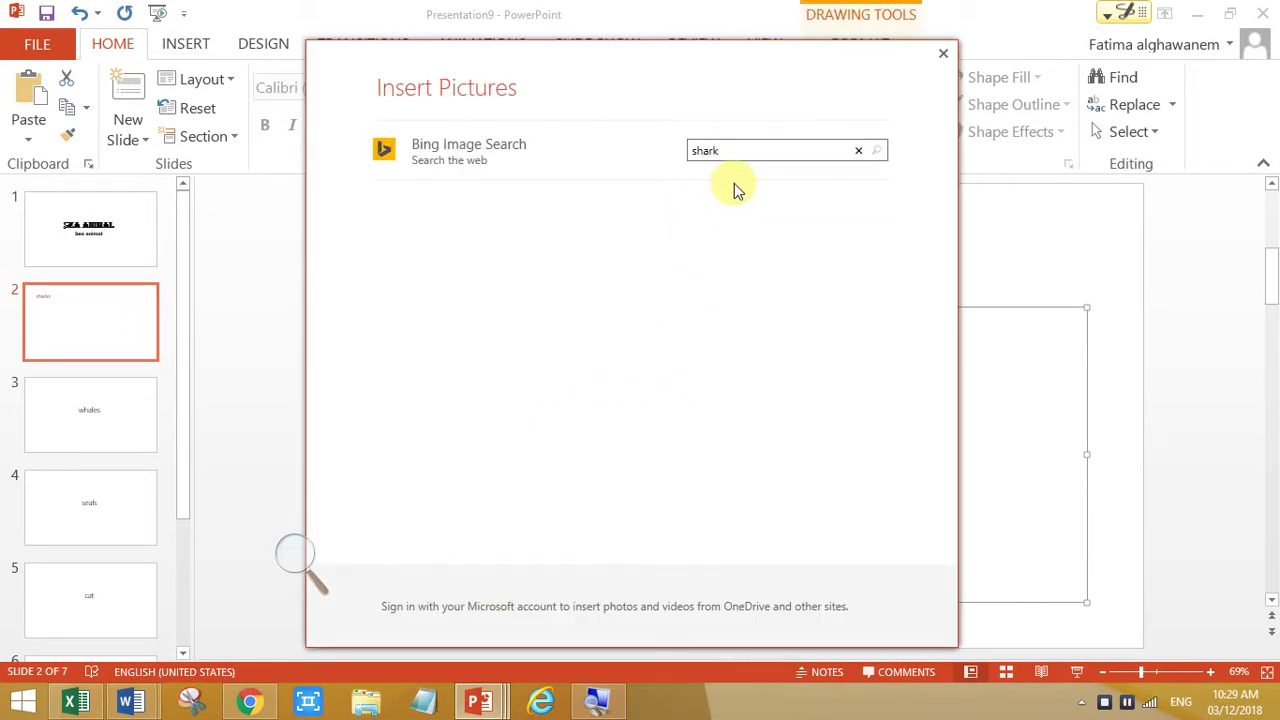
{"action": "left_click", "coordinate": [880, 156]}
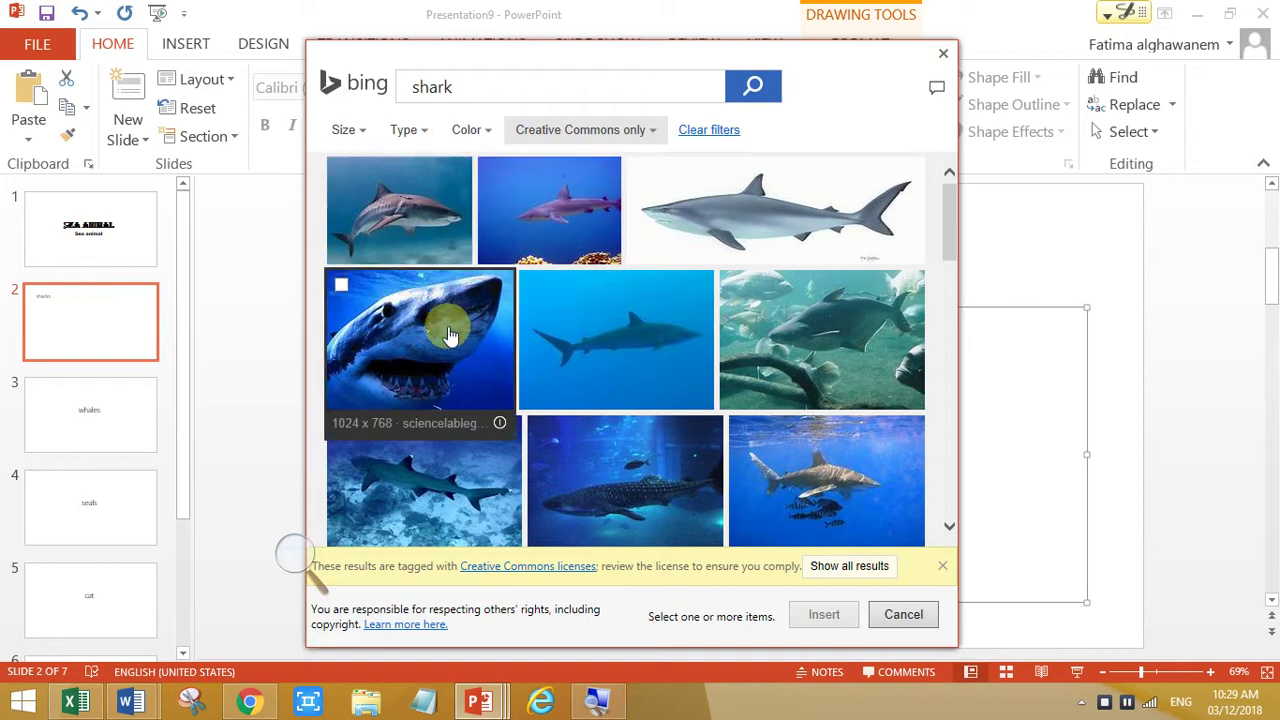
{"action": "left_click", "coordinate": [450, 335]}
{"action": "left_click", "coordinate": [450, 335]}
{"action": "left_click", "coordinate": [450, 335]}
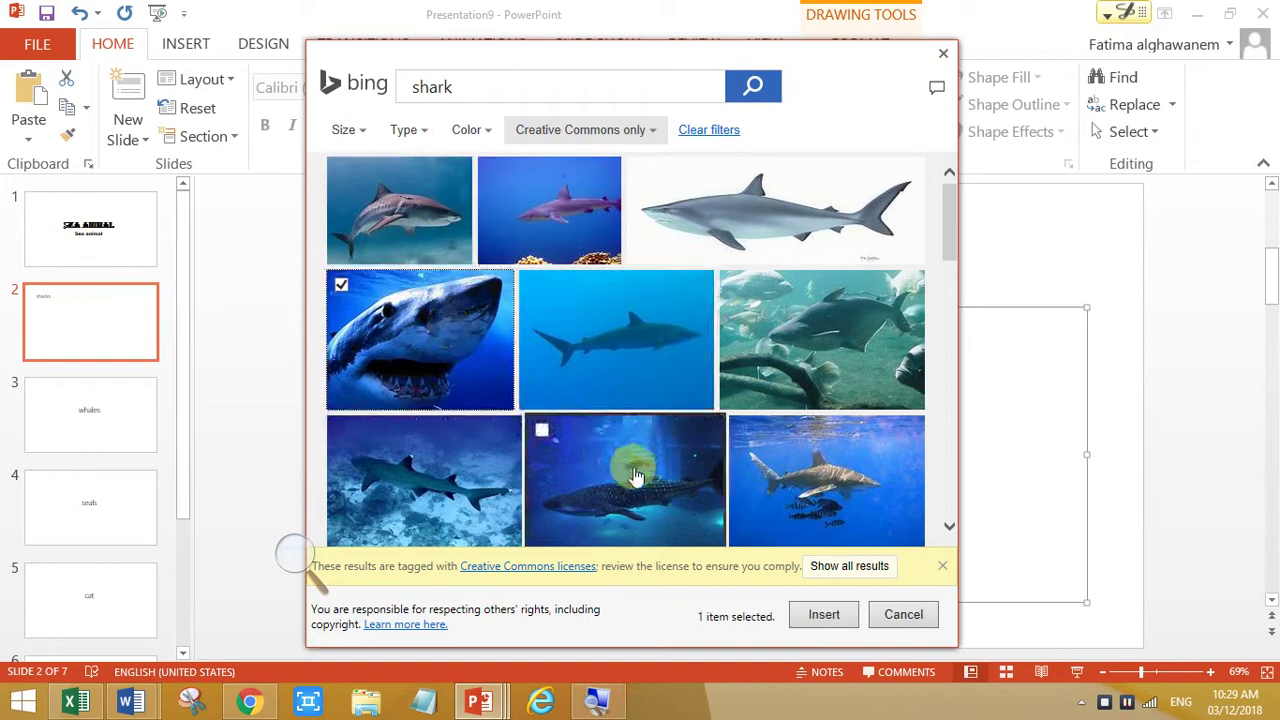
{"action": "left_click", "coordinate": [825, 614]}
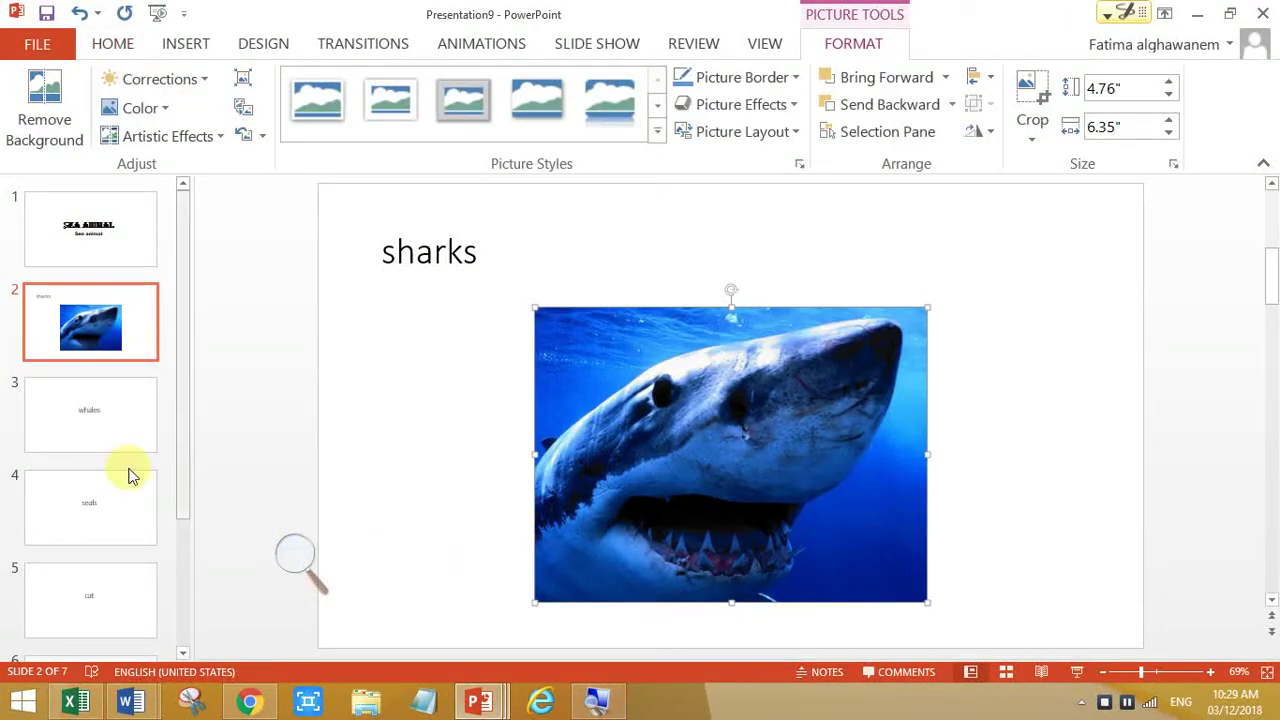
{"action": "left_click", "coordinate": [34, 432]}
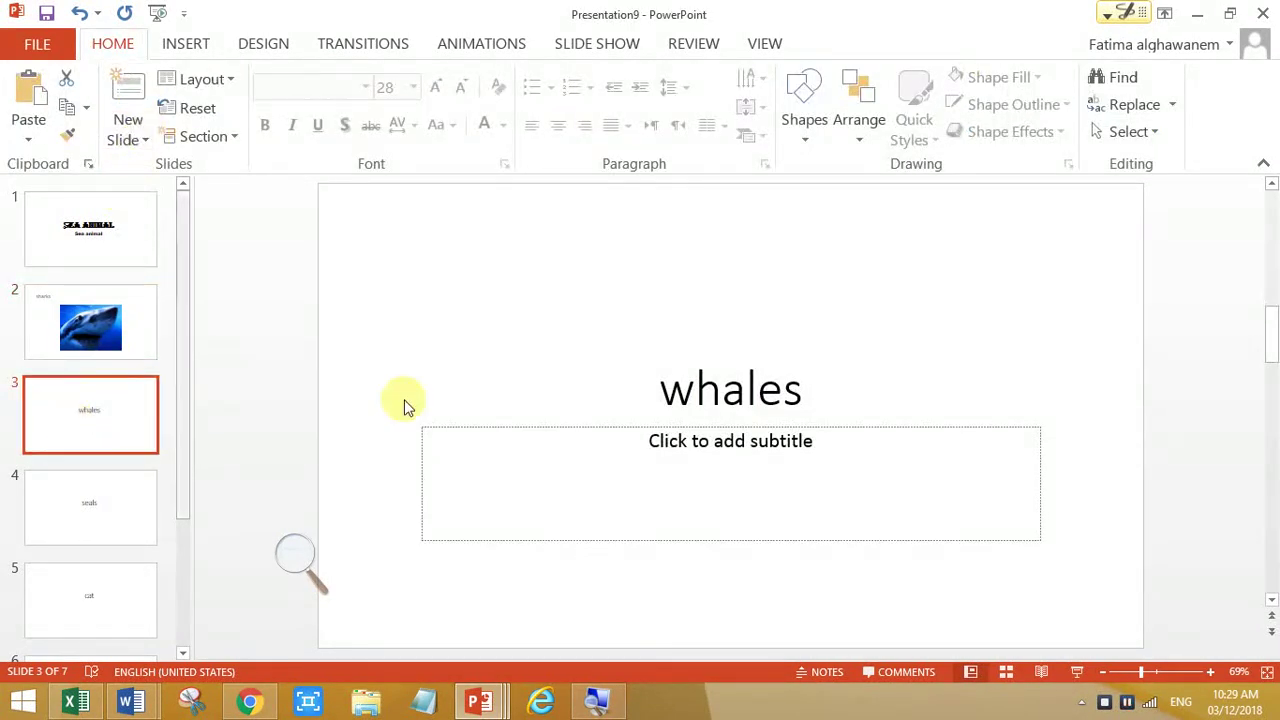
Step: Apply Title and Content to the whales slide and insert a breaching whale photo from a 'whale' search
{"action": "left_click", "coordinate": [230, 80]}
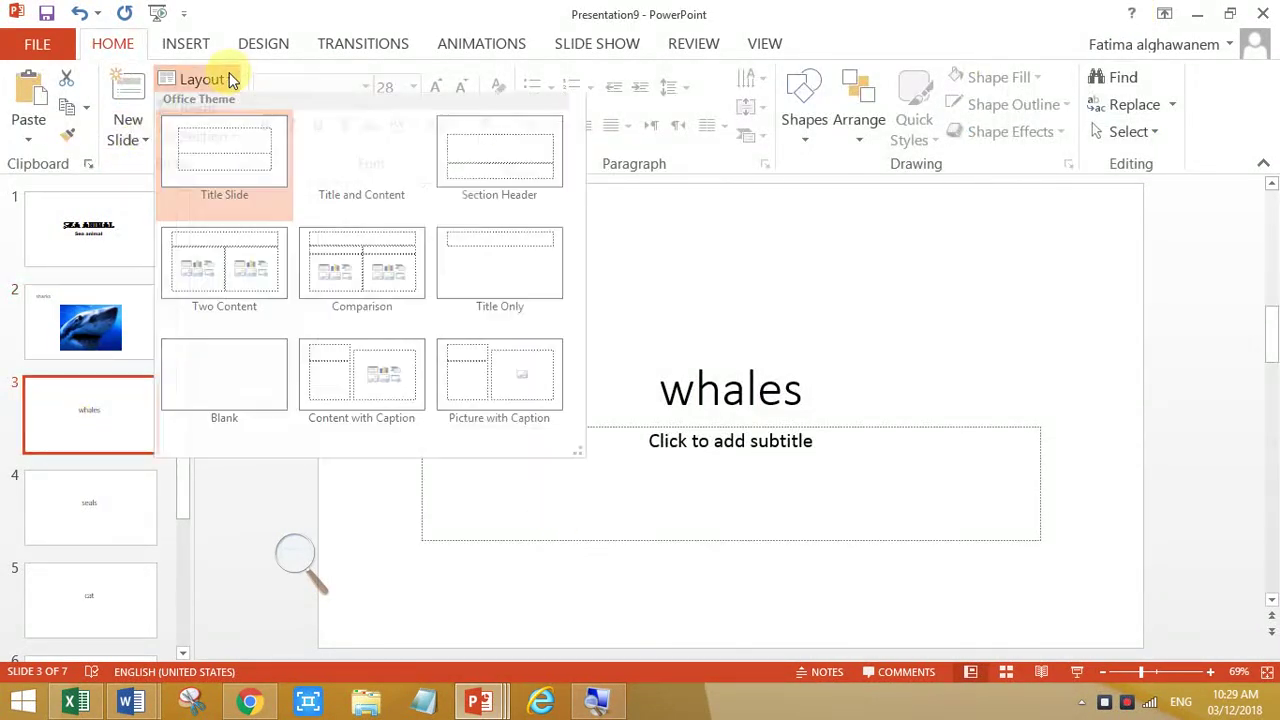
{"action": "left_click", "coordinate": [347, 142]}
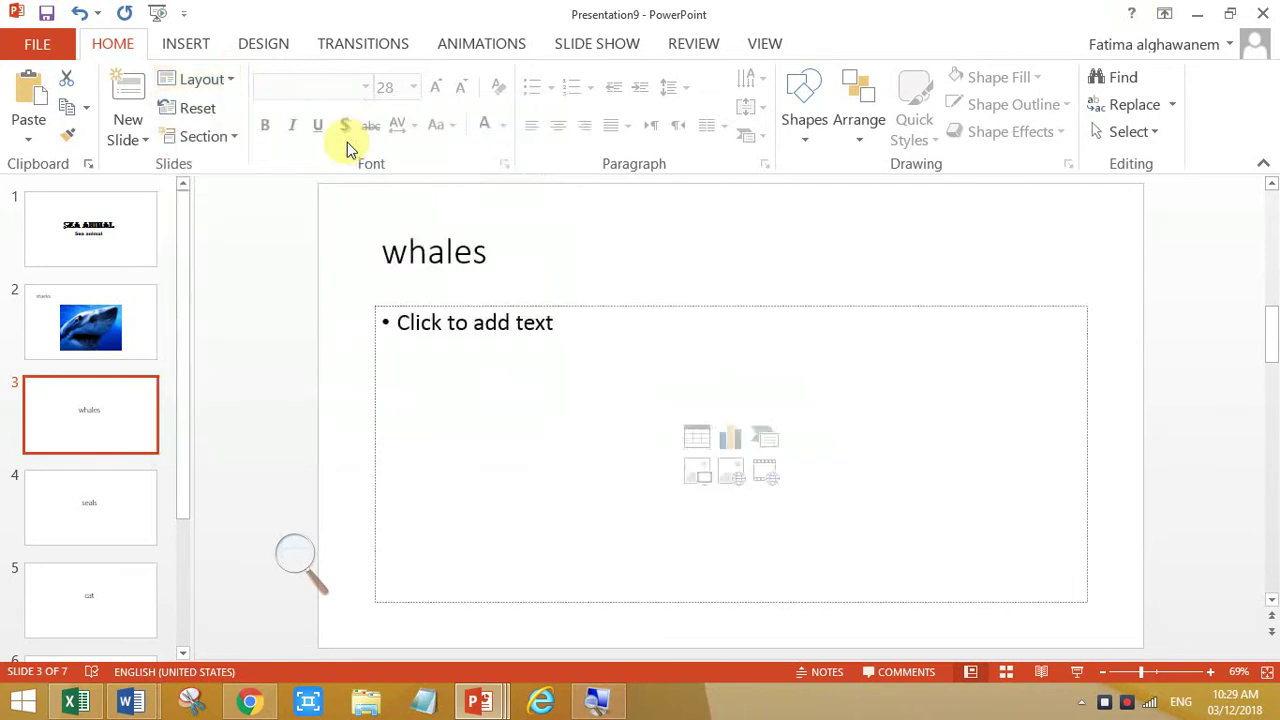
{"action": "left_click", "coordinate": [729, 481]}
{"action": "type", "text": "whale"}
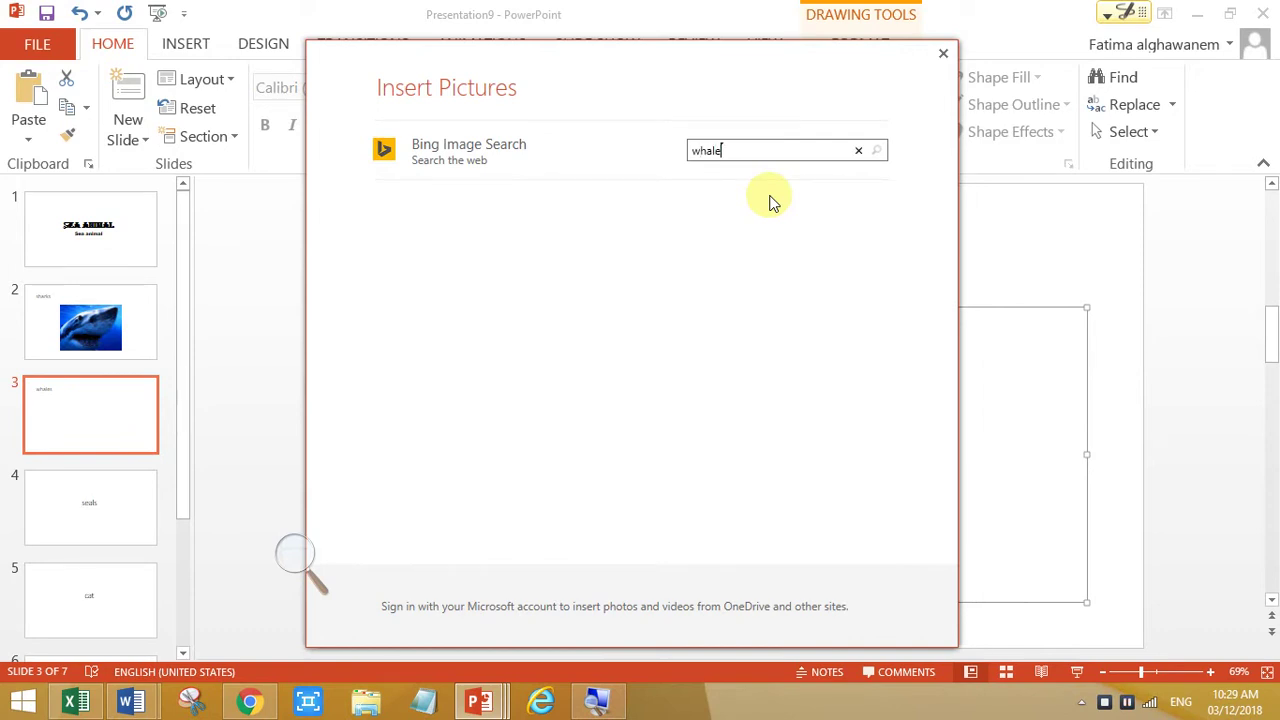
{"action": "key", "text": "Return"}
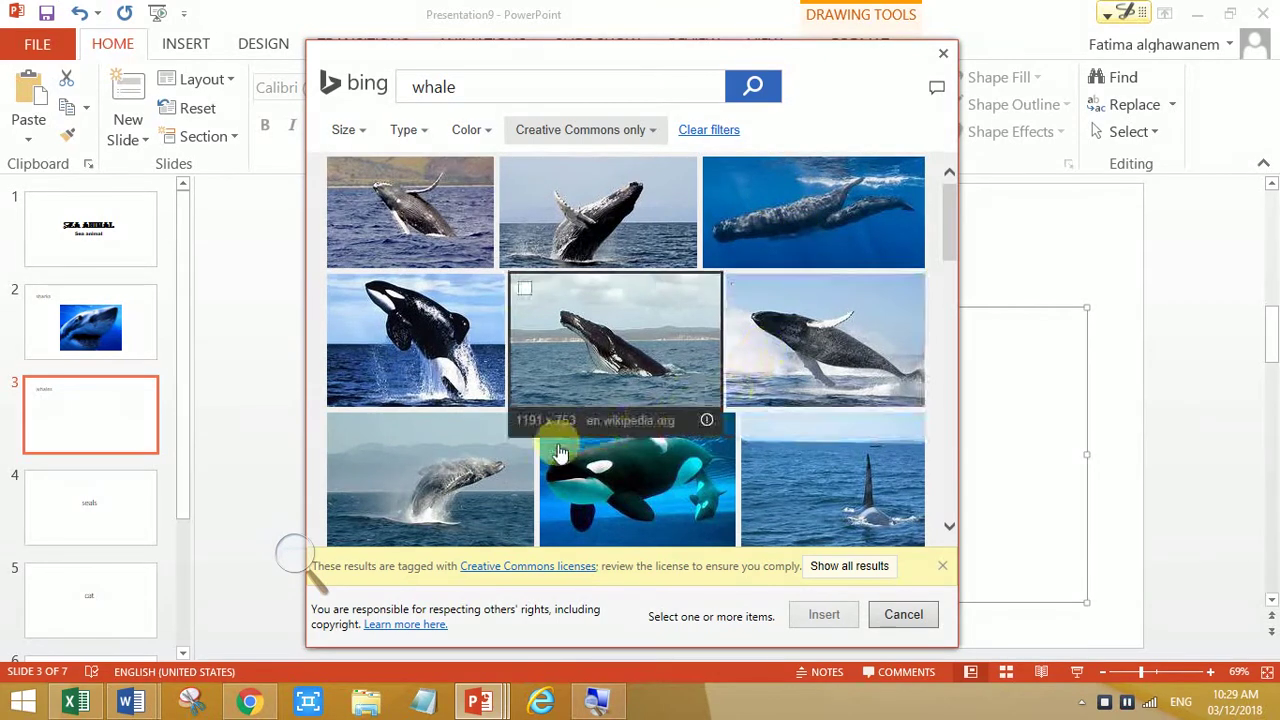
{"action": "left_click", "coordinate": [463, 477]}
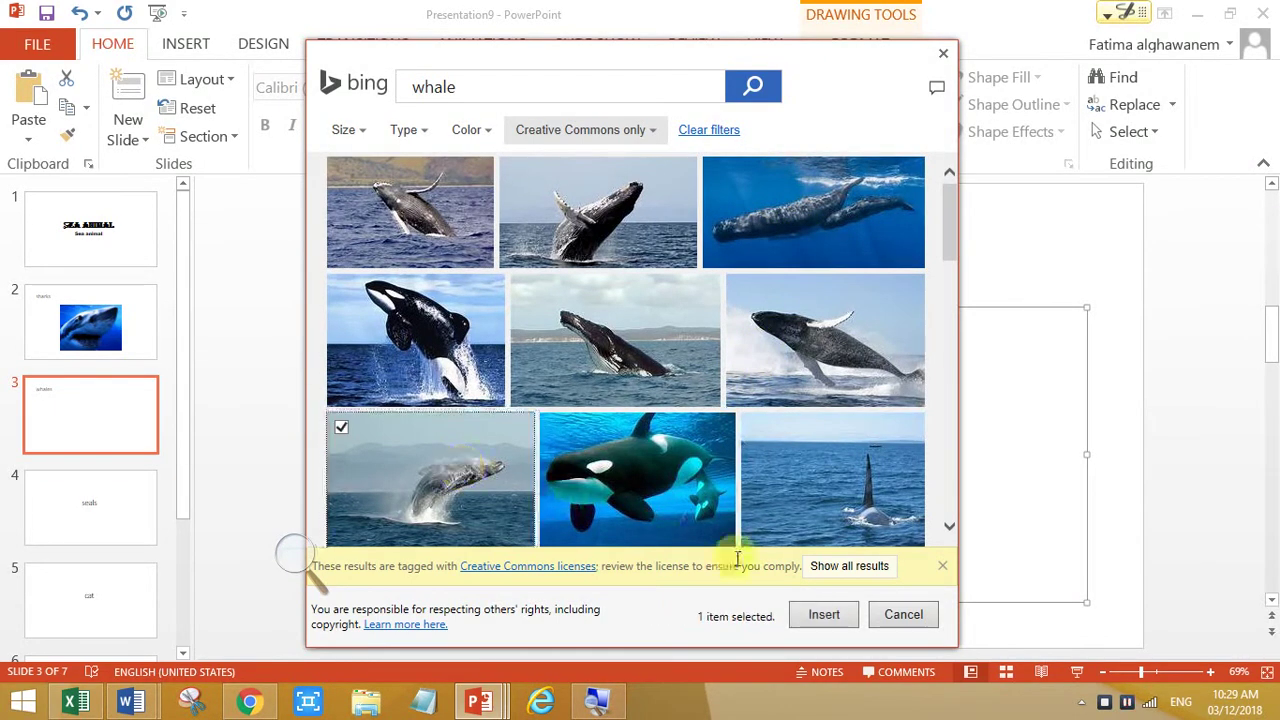
{"action": "left_click", "coordinate": [824, 613]}
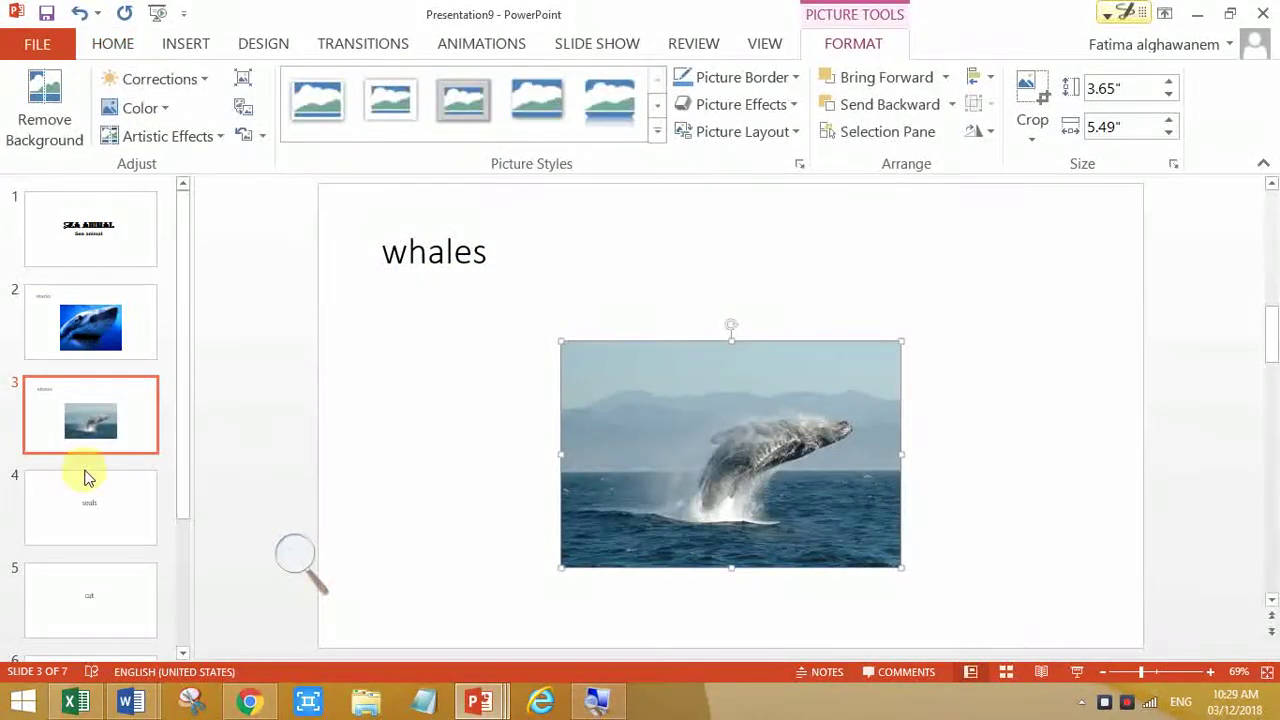
Step: Apply Title and Content to the seals slide and insert a seal photo from an online 'seal' search
{"action": "left_click", "coordinate": [85, 478]}
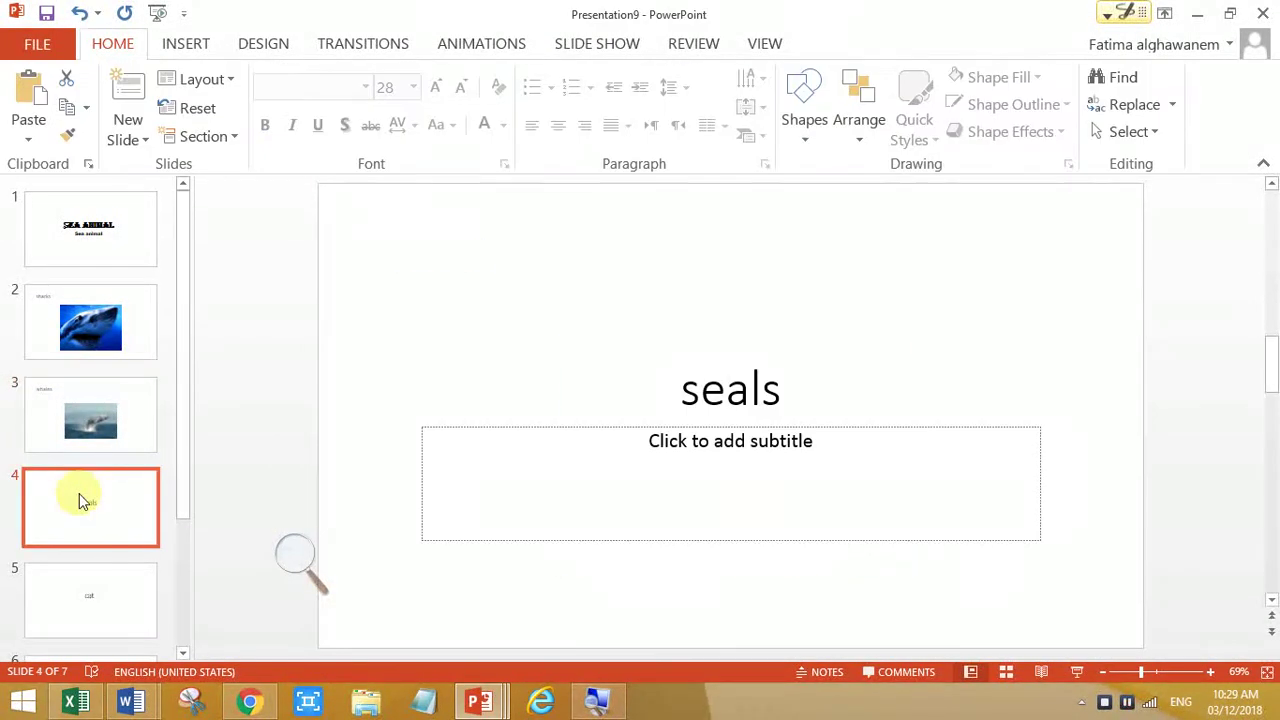
{"action": "left_click", "coordinate": [201, 80]}
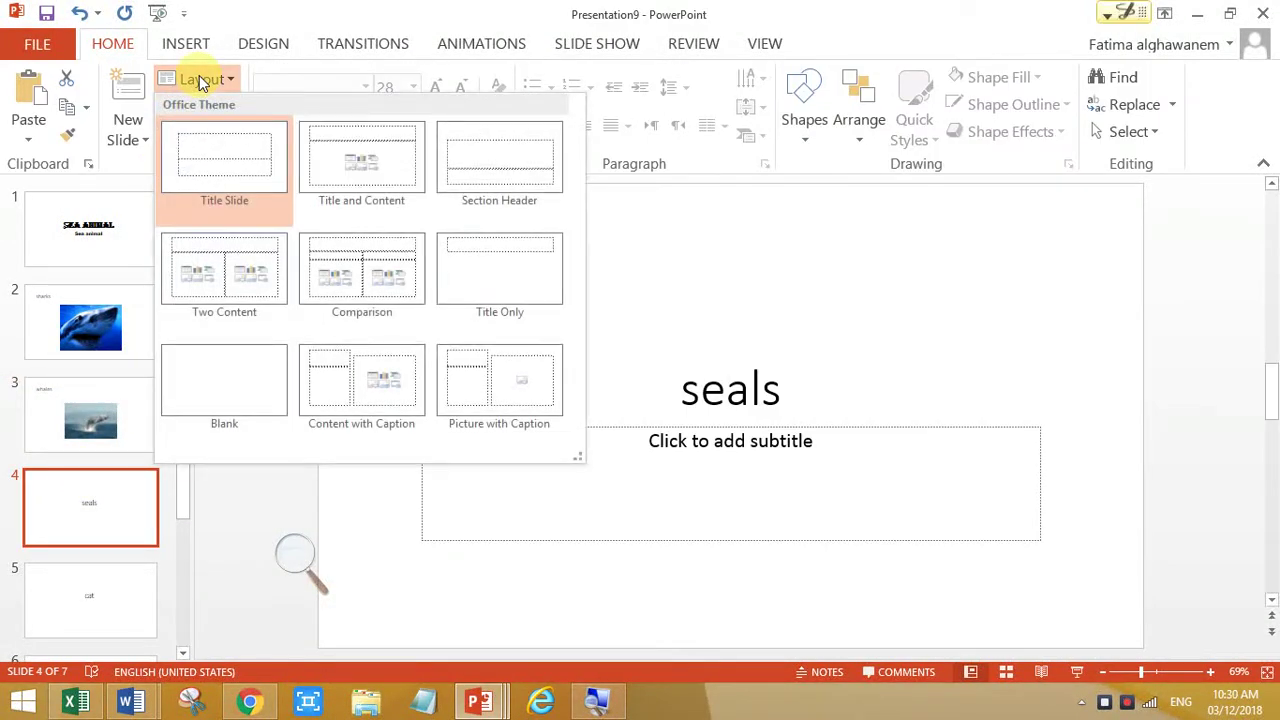
{"action": "left_click", "coordinate": [325, 168]}
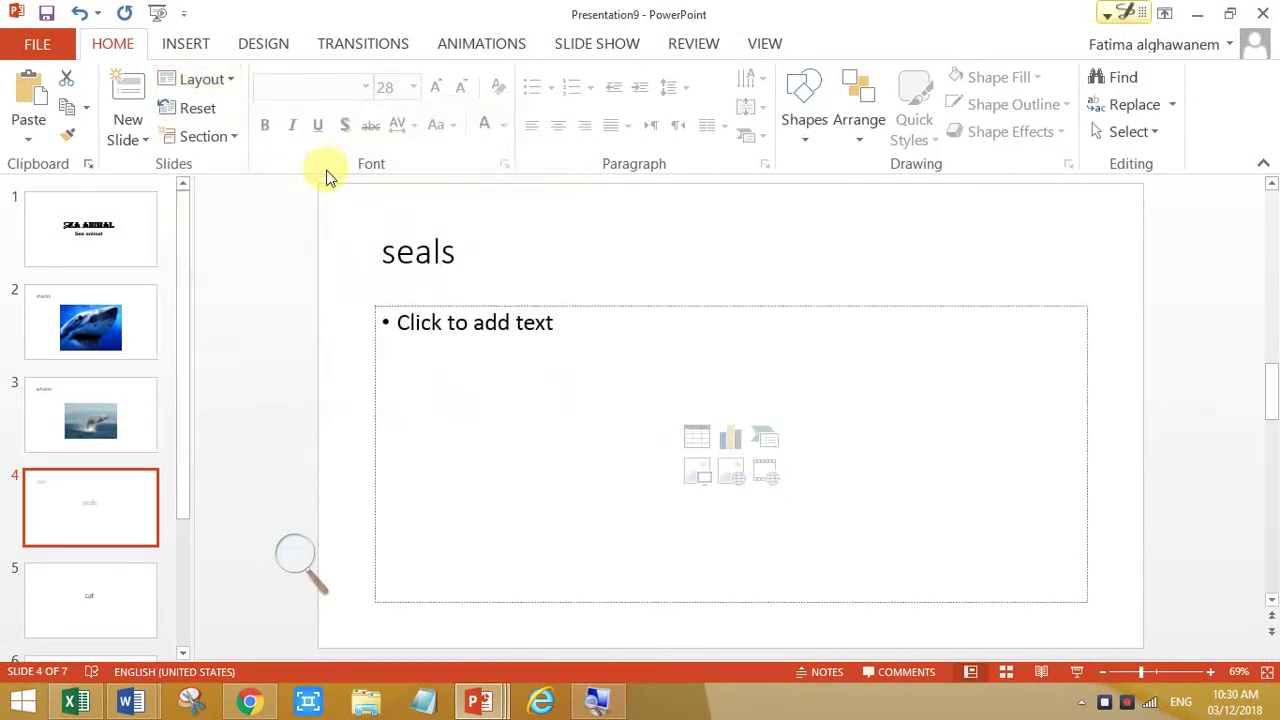
{"action": "left_click", "coordinate": [735, 480]}
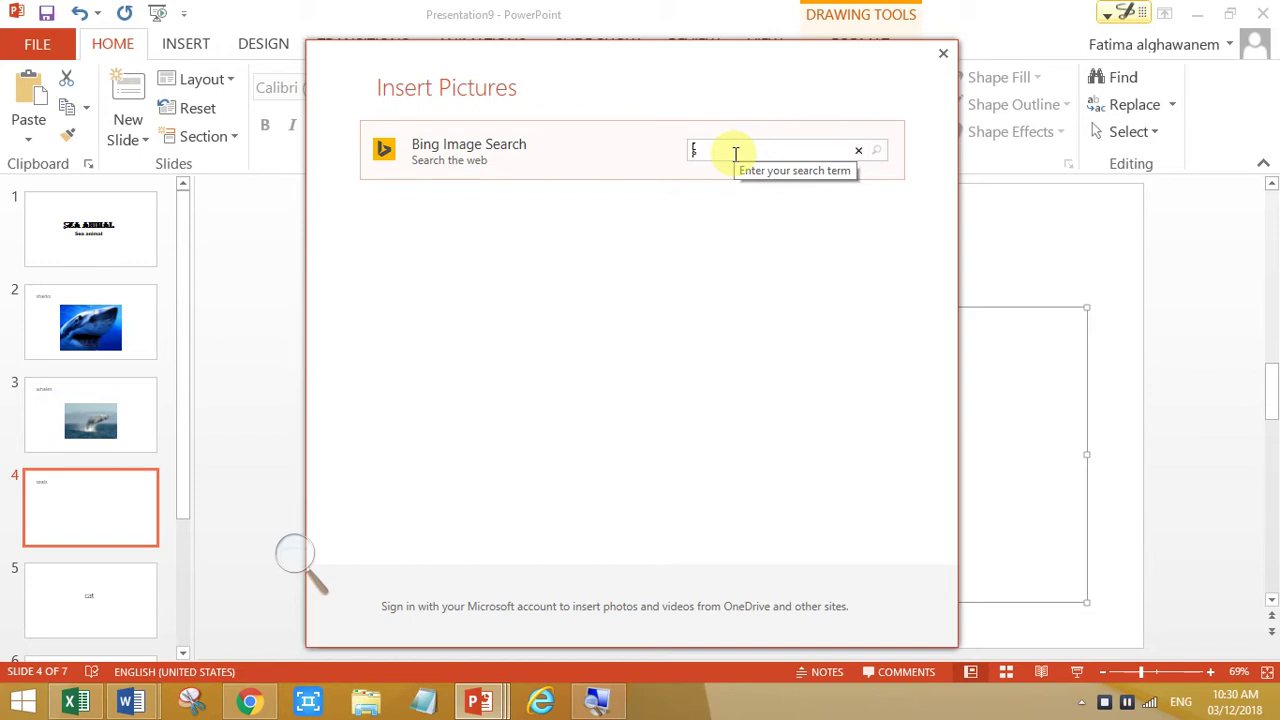
{"action": "type", "text": "seal"}
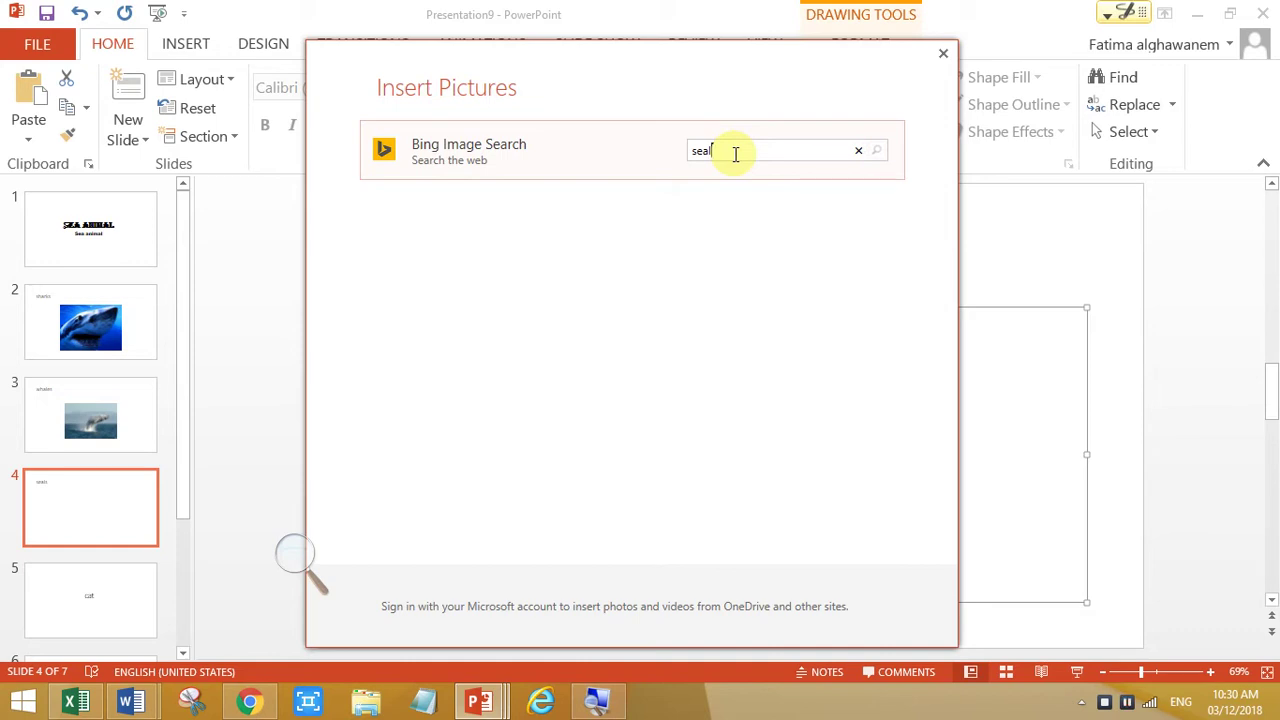
{"action": "left_click", "coordinate": [880, 155]}
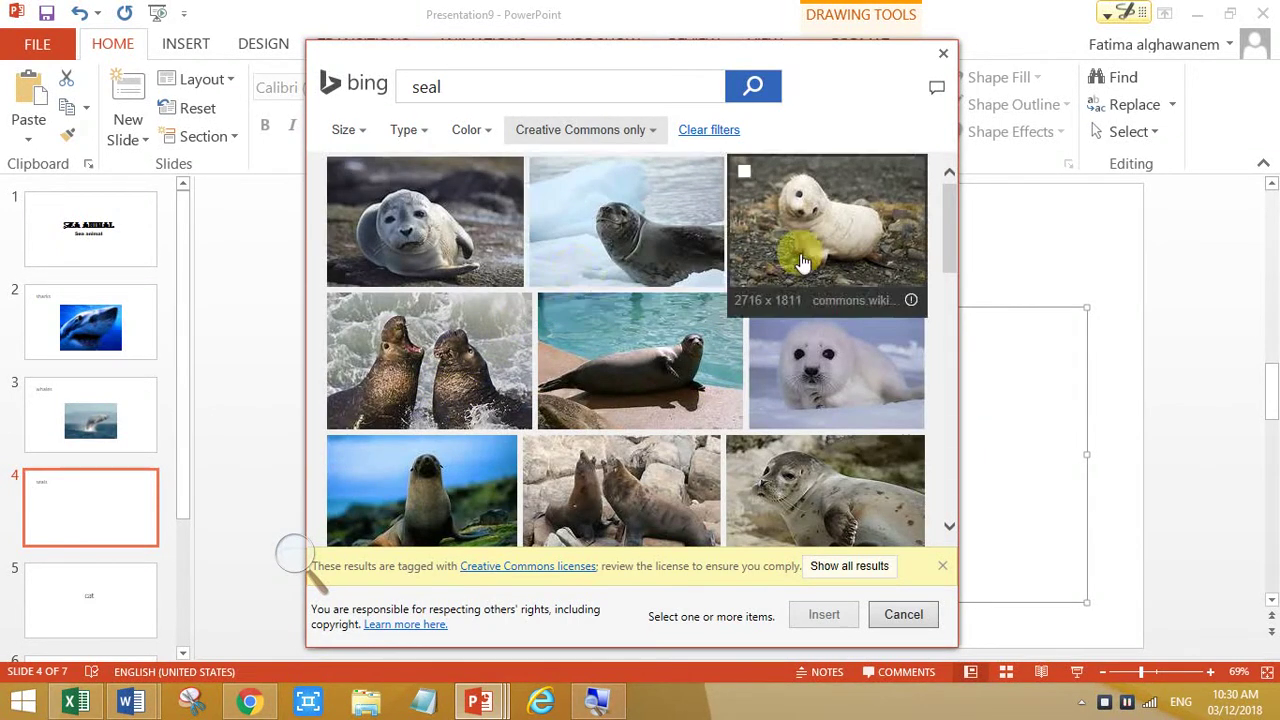
{"action": "left_click_drag", "start_coordinate": [949, 236], "coordinate": [960, 280]}
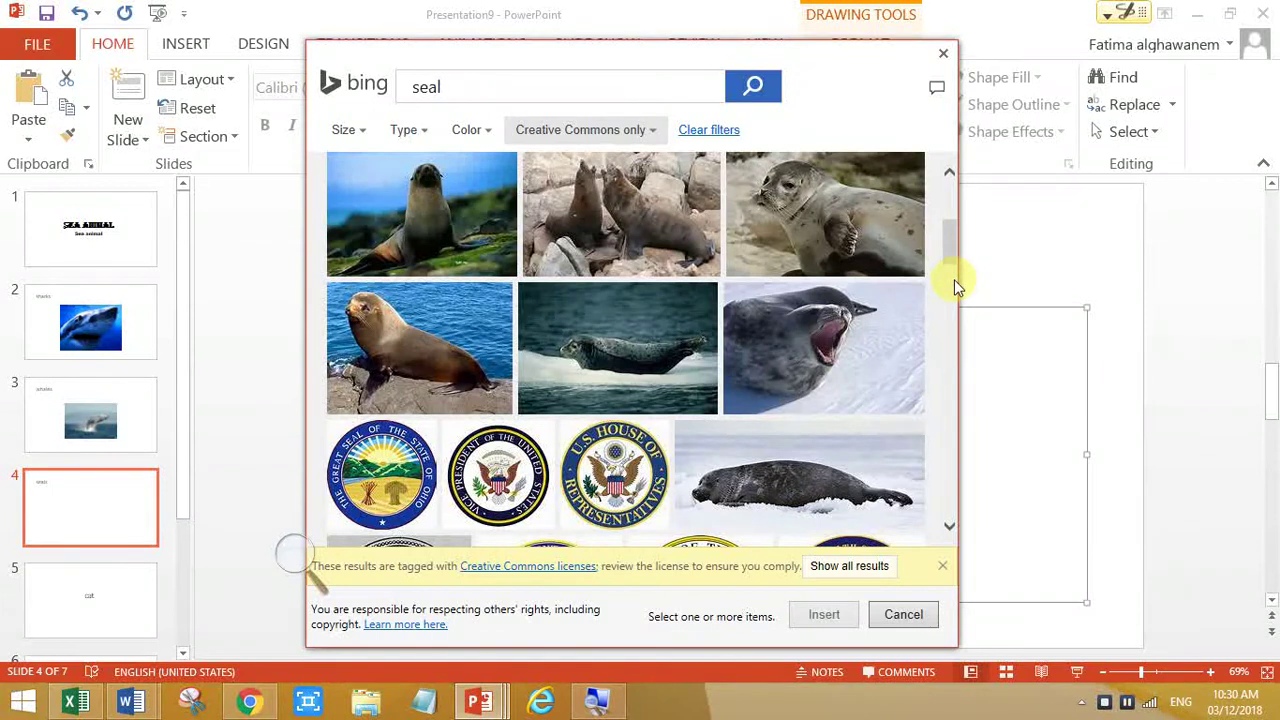
{"action": "left_click", "coordinate": [742, 165]}
{"action": "left_click", "coordinate": [816, 615]}
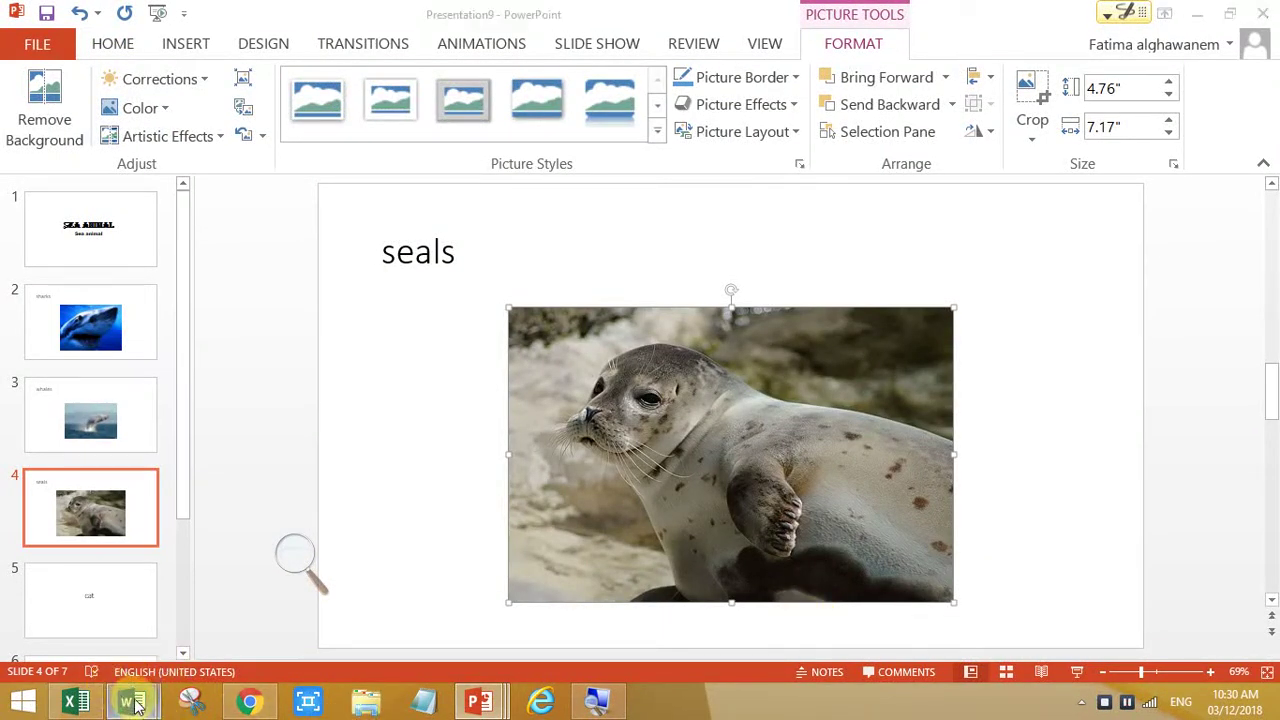
{"action": "mouse_move", "coordinate": [130, 700]}
{"action": "left_click", "coordinate": [290, 635]}
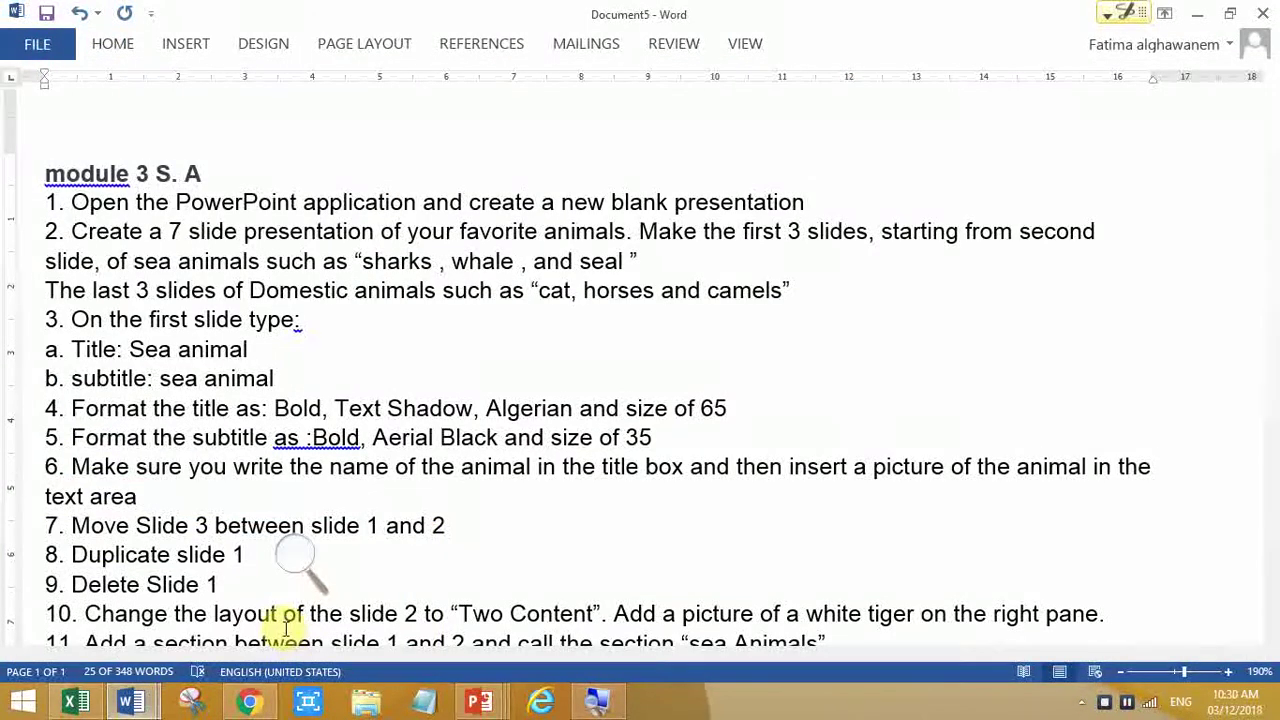
{"action": "left_click", "coordinate": [152, 550]}
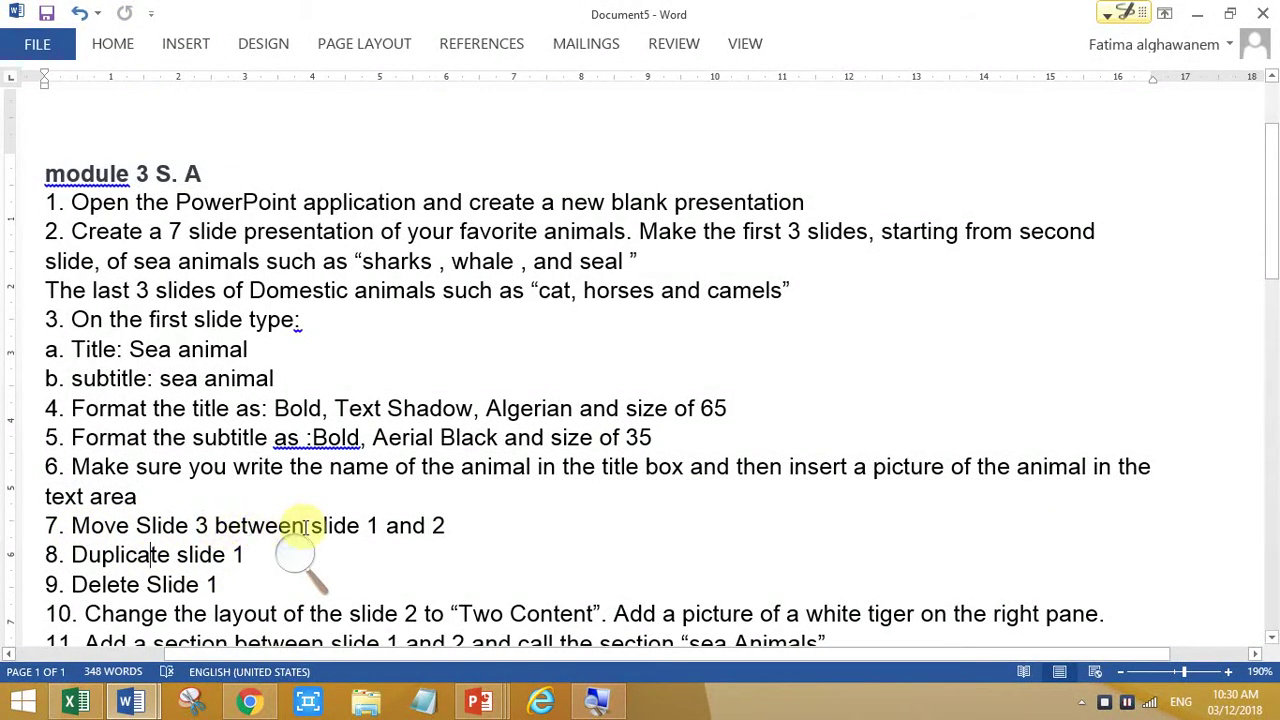
{"action": "mouse_move", "coordinate": [479, 702]}
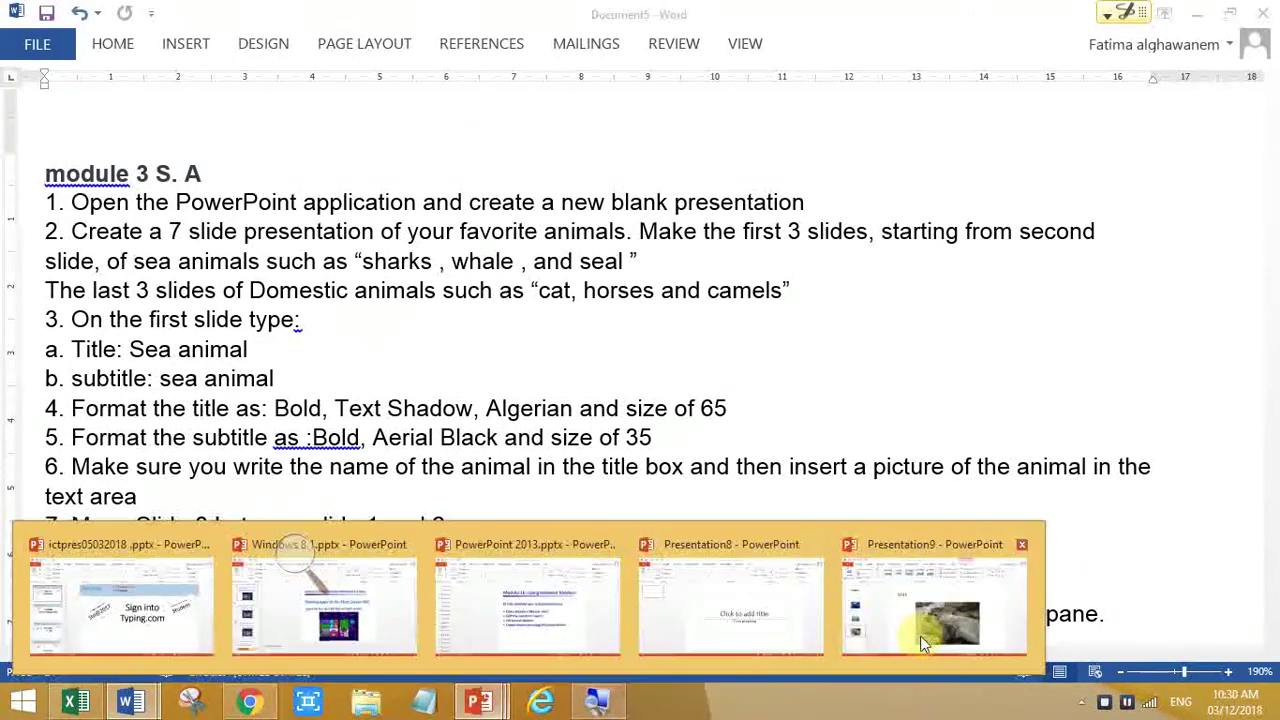
{"action": "left_click", "coordinate": [920, 635]}
{"action": "left_click", "coordinate": [55, 428]}
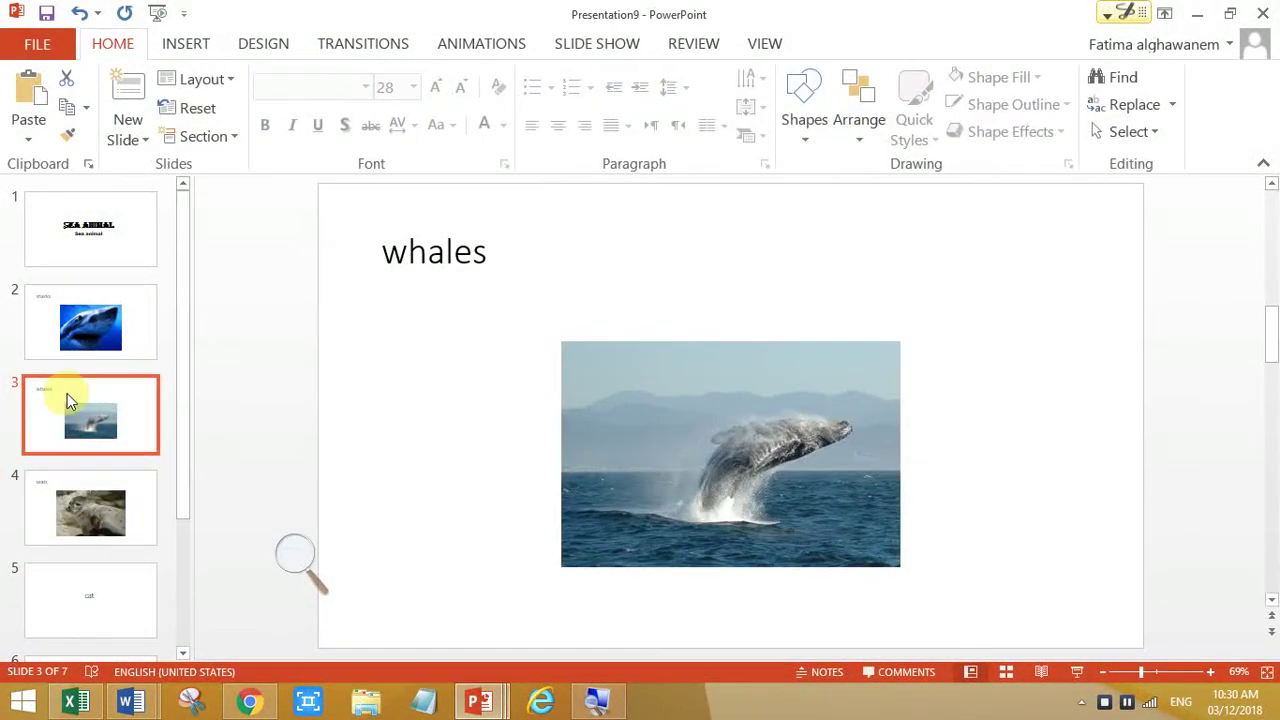
Step: Drag the whales slide up to sit between the title slide and the sharks slide
{"action": "left_click", "coordinate": [69, 369]}
{"action": "left_click", "coordinate": [52, 402]}
{"action": "left_click_drag", "start_coordinate": [38, 425], "coordinate": [40, 323]}
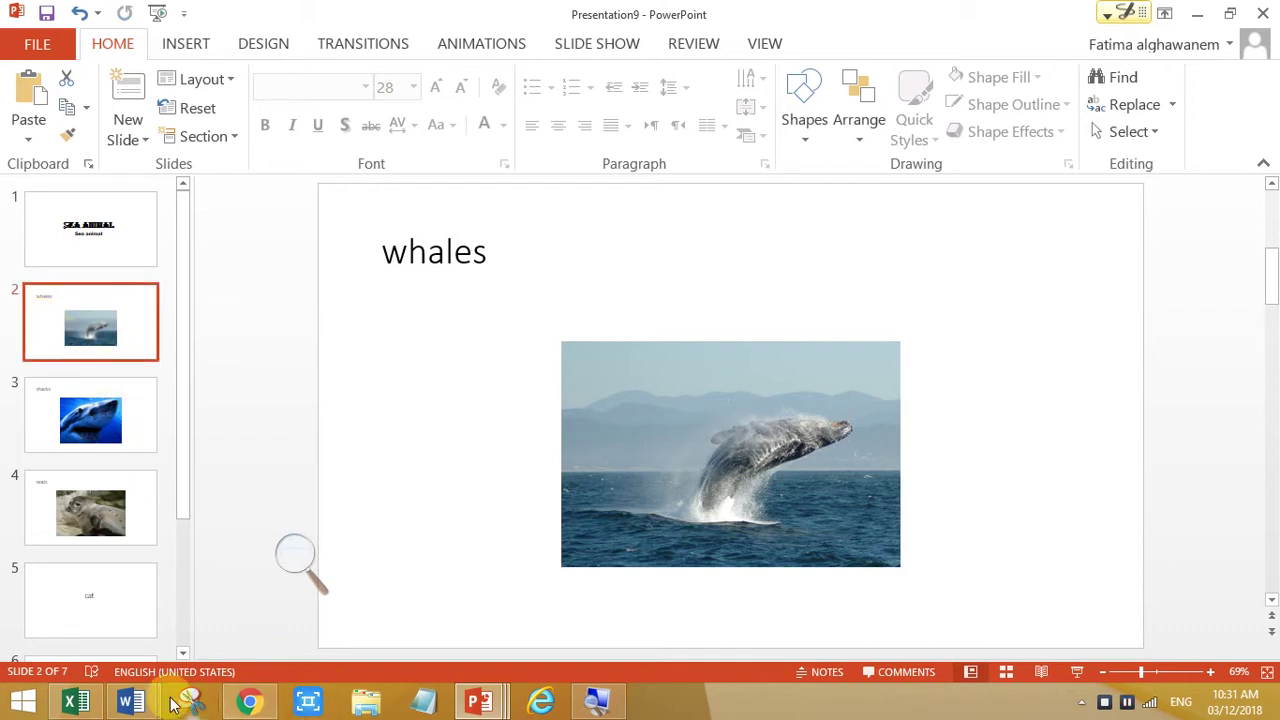
Step: Mark the 'Duplicate slide 1' instruction in Word, then return to Presentation9
{"action": "mouse_move", "coordinate": [140, 700]}
{"action": "left_click", "coordinate": [345, 608]}
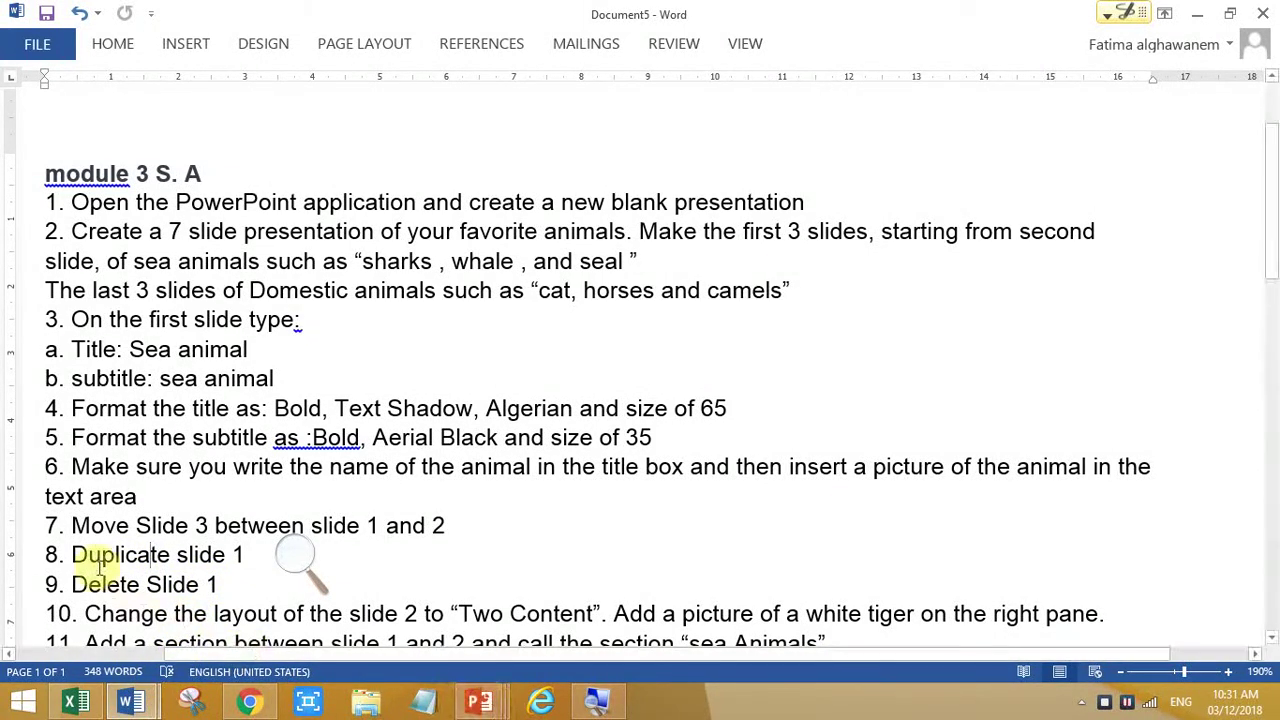
{"action": "left_click_drag", "start_coordinate": [73, 553], "coordinate": [220, 553]}
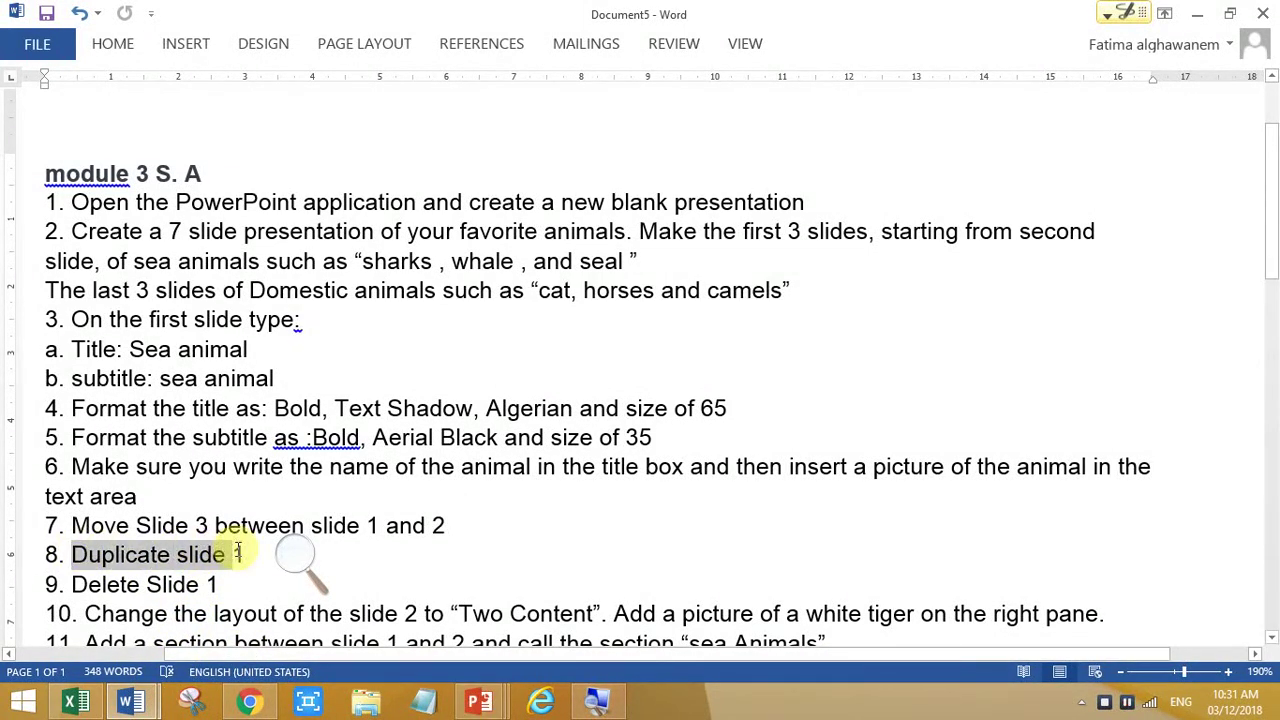
{"action": "mouse_move", "coordinate": [479, 702]}
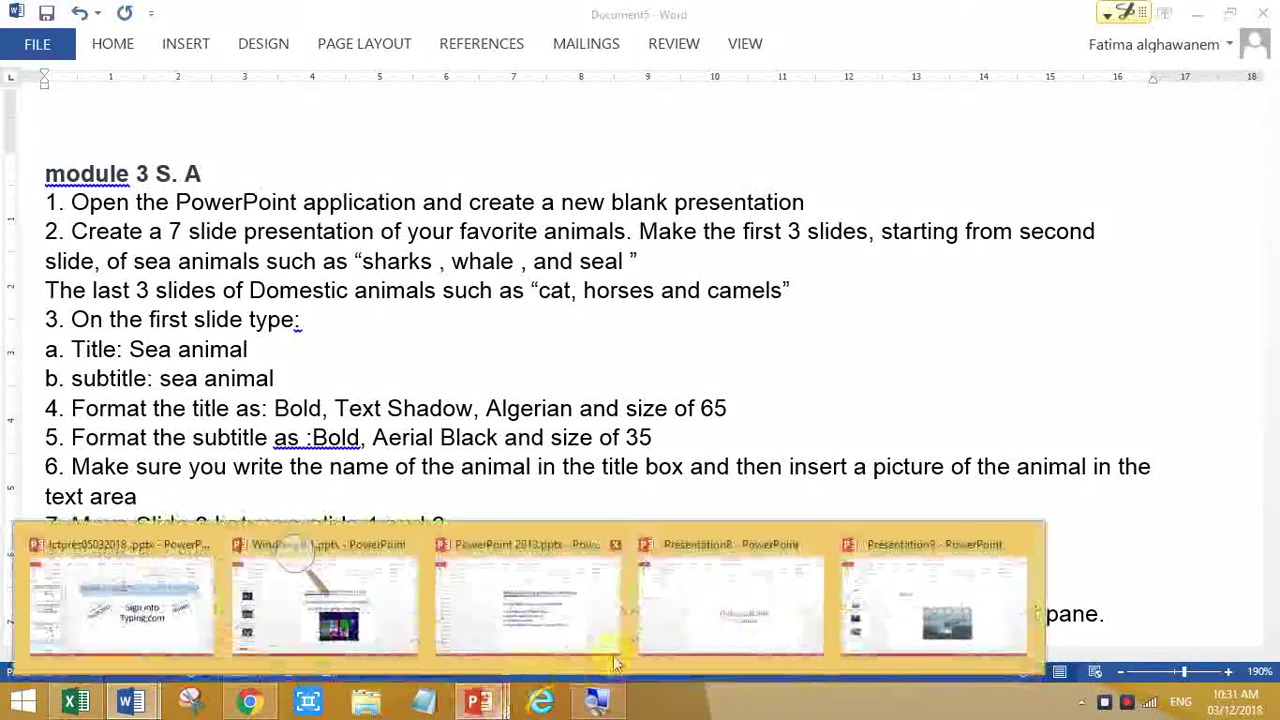
{"action": "left_click", "coordinate": [870, 600]}
Step: Duplicate the Sea animal title slide from its thumbnail's context menu, making eight slides
{"action": "left_click", "coordinate": [45, 241]}
{"action": "right_click", "coordinate": [40, 237]}
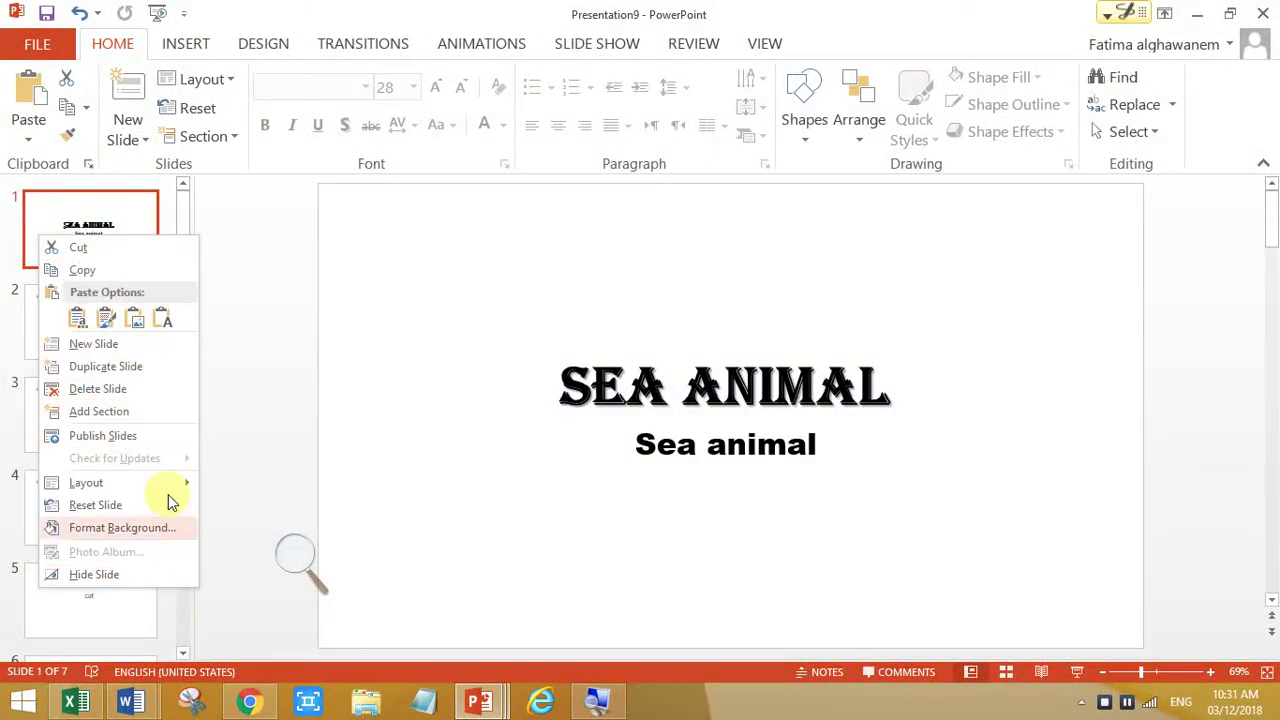
{"action": "left_click", "coordinate": [88, 368]}
Step: Highlight item 9, 'Delete Slide 1', in the Word instructions, then bring Presentation9 back in front
{"action": "mouse_move", "coordinate": [157, 705]}
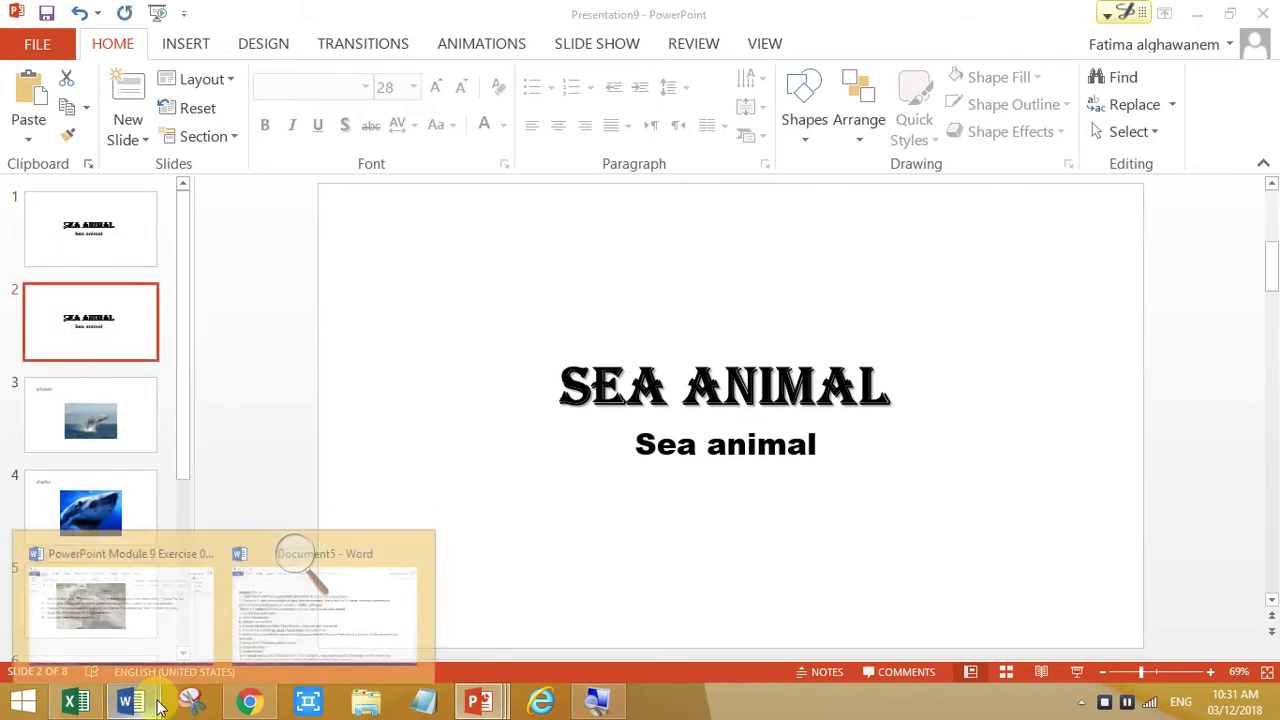
{"action": "left_click", "coordinate": [345, 620]}
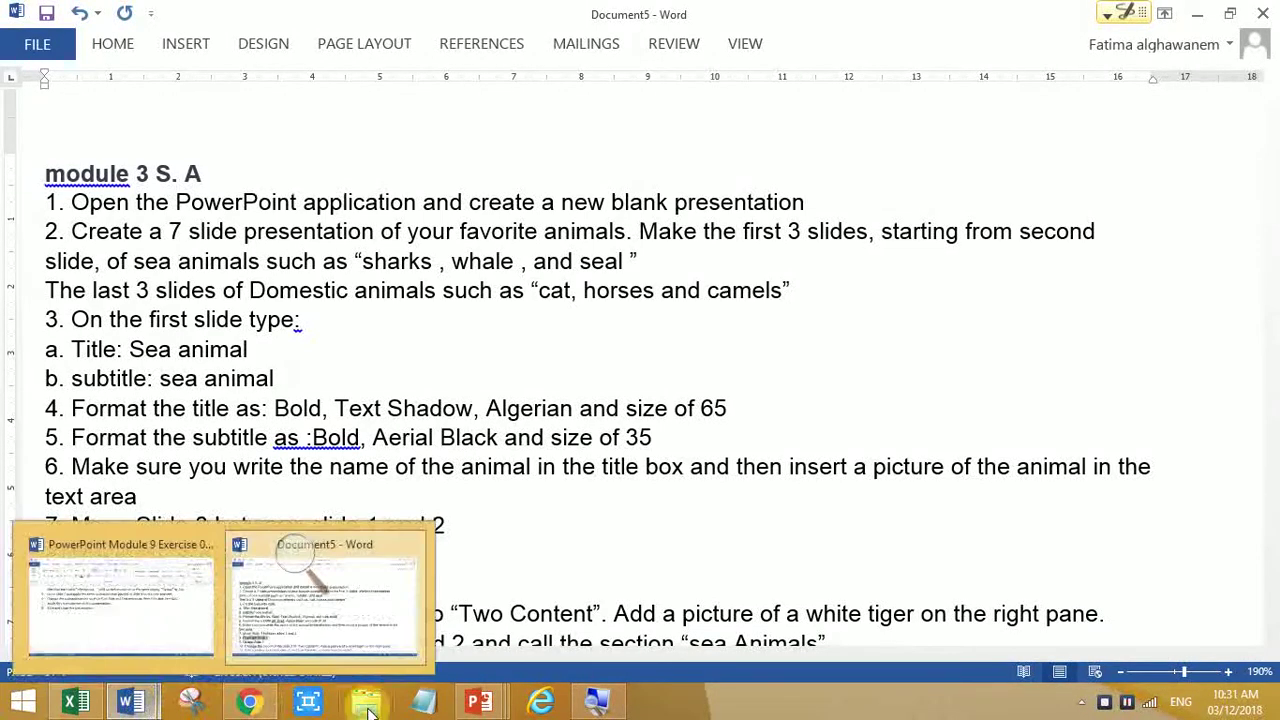
{"action": "mouse_move", "coordinate": [478, 703]}
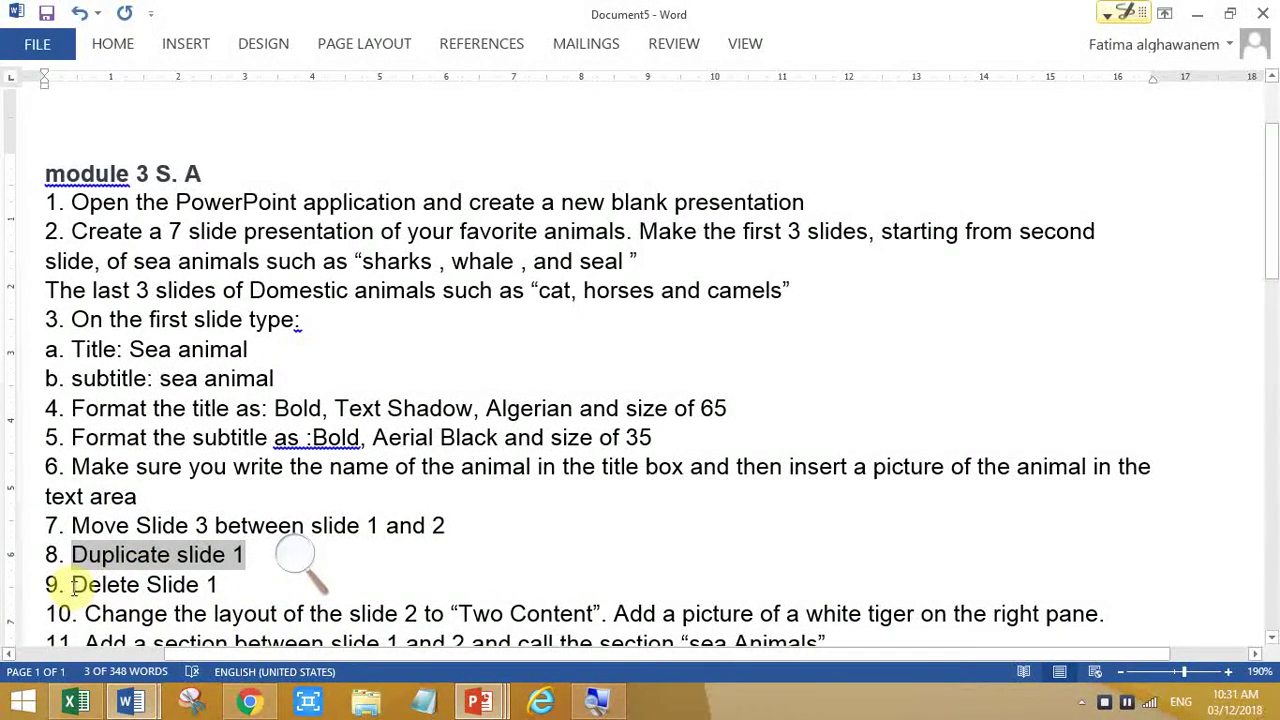
{"action": "left_click_drag", "start_coordinate": [73, 585], "coordinate": [230, 588]}
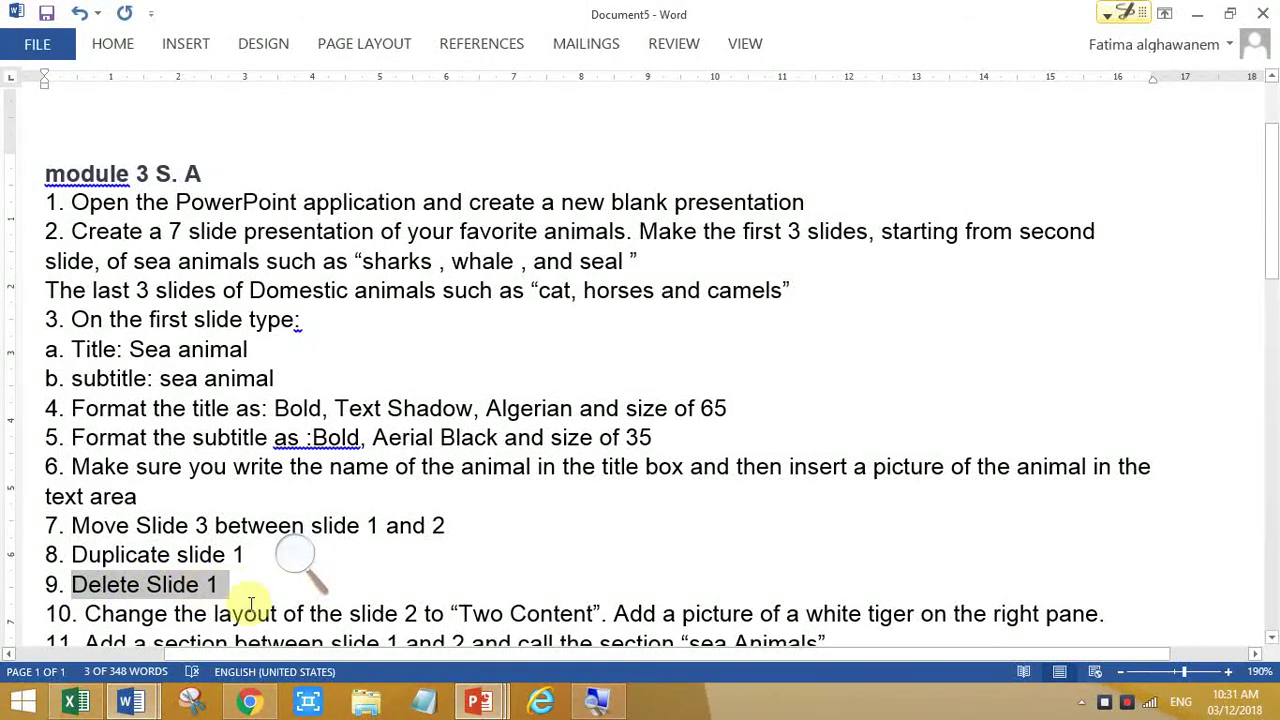
{"action": "left_click", "coordinate": [479, 700]}
{"action": "left_click", "coordinate": [895, 585]}
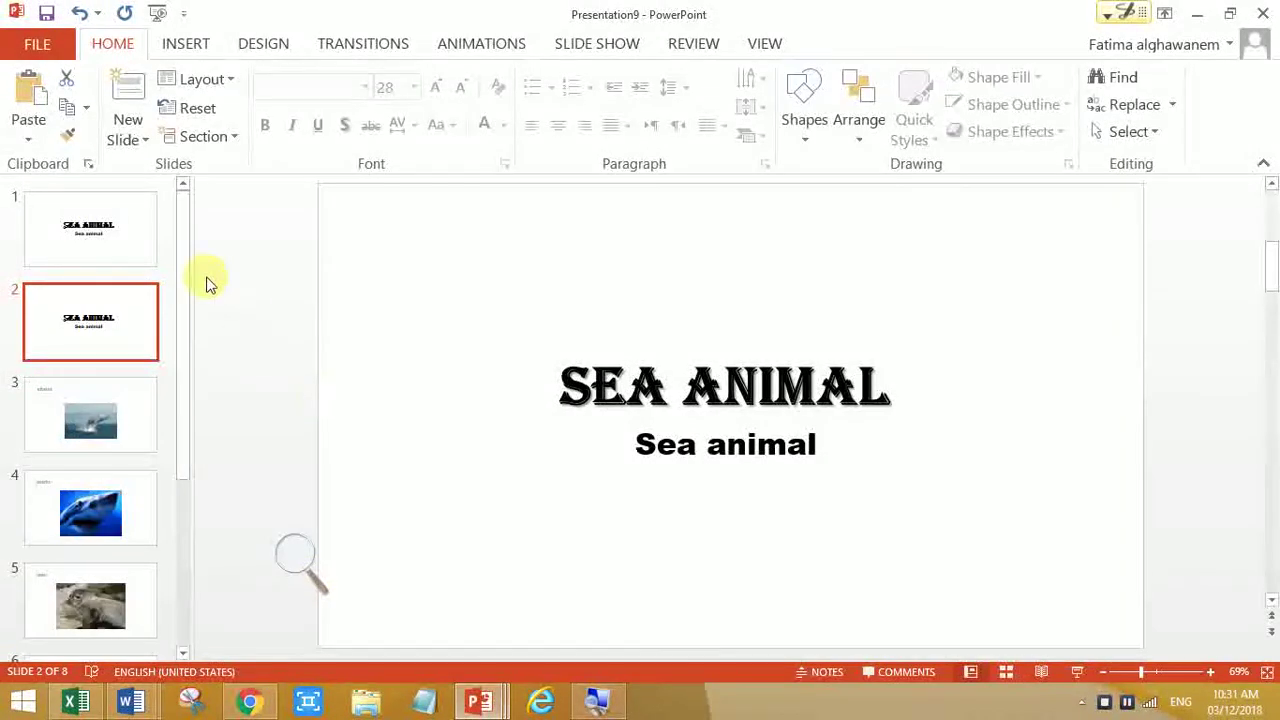
Step: Delete the original first slide, leaving seven slides, then return to the Word instructions
{"action": "left_click", "coordinate": [113, 230]}
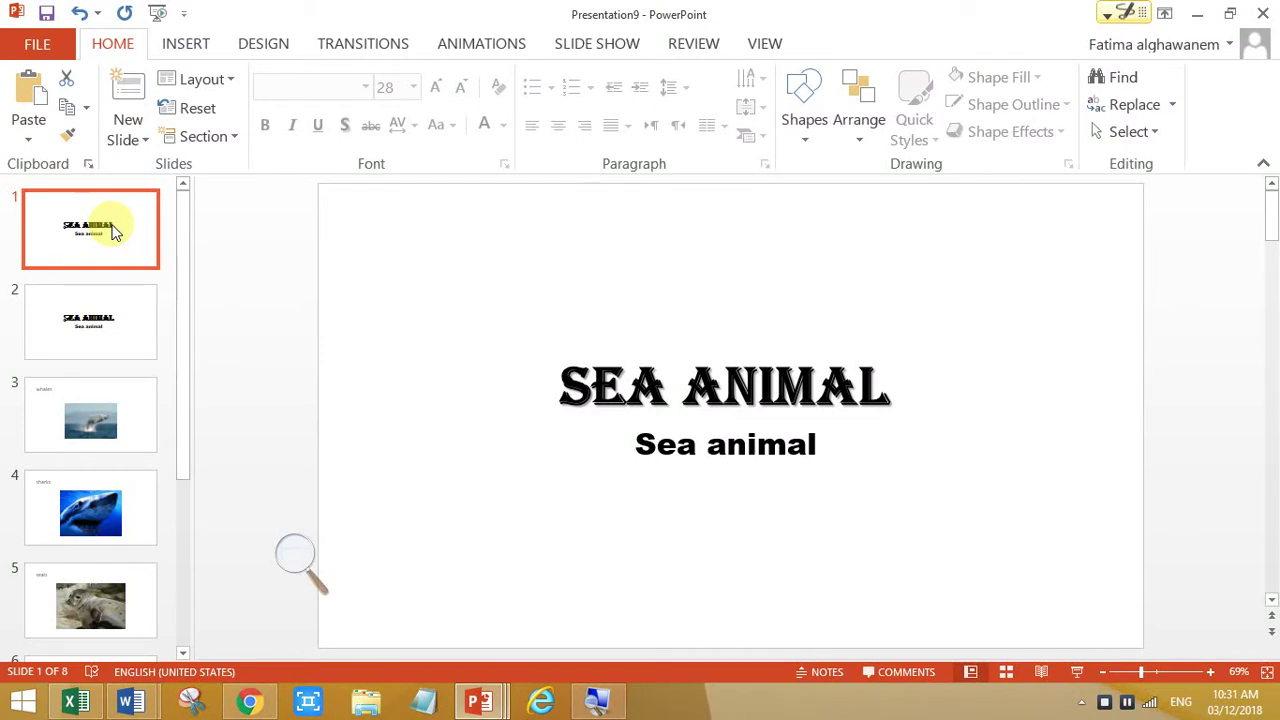
{"action": "right_click", "coordinate": [113, 230]}
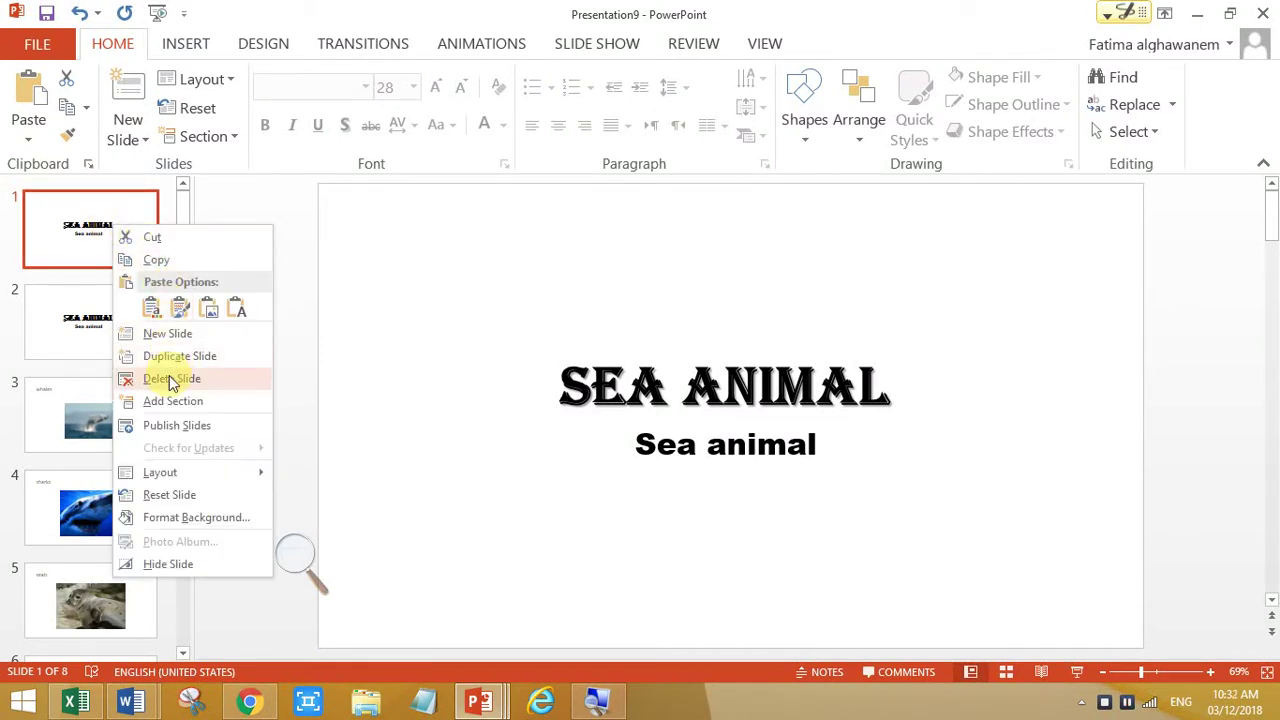
{"action": "left_click", "coordinate": [169, 375]}
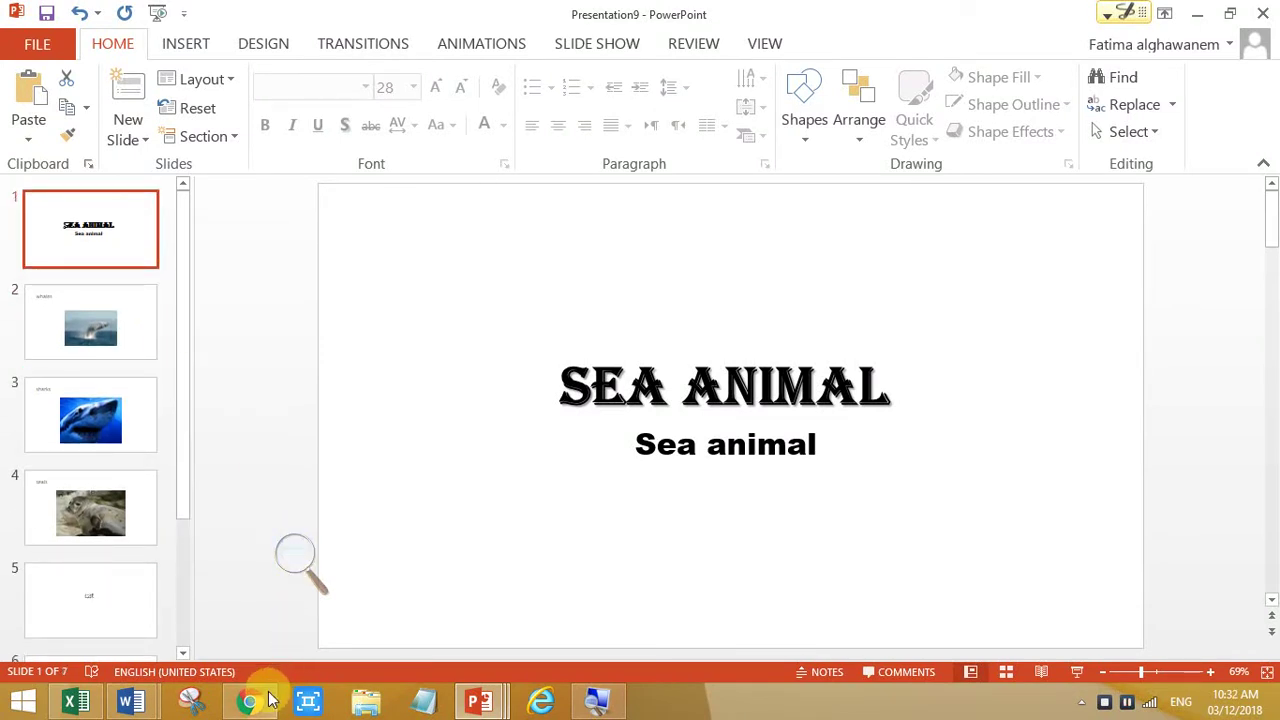
{"action": "mouse_move", "coordinate": [150, 712]}
{"action": "left_click", "coordinate": [330, 600]}
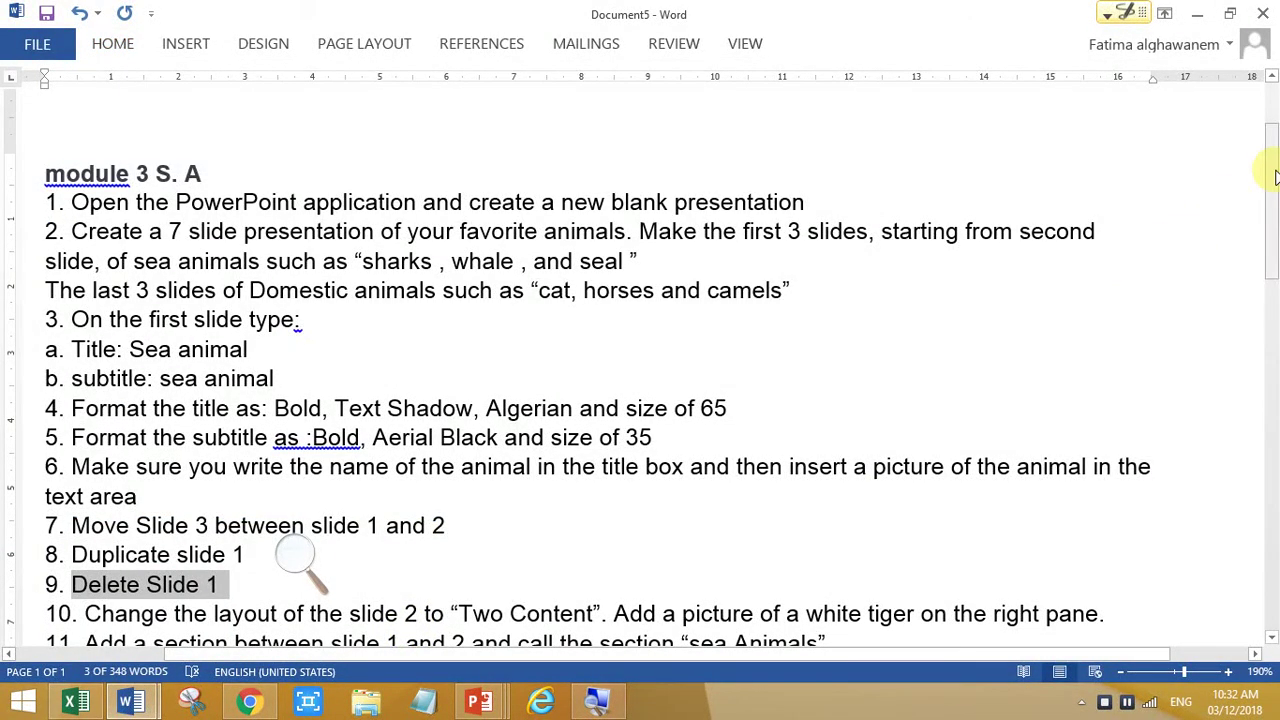
Step: Scroll to item 10 and highlight 'Change the layout of the slide 2 to "Two Content"'
{"action": "left_click_drag", "start_coordinate": [1271, 188], "coordinate": [1273, 250]}
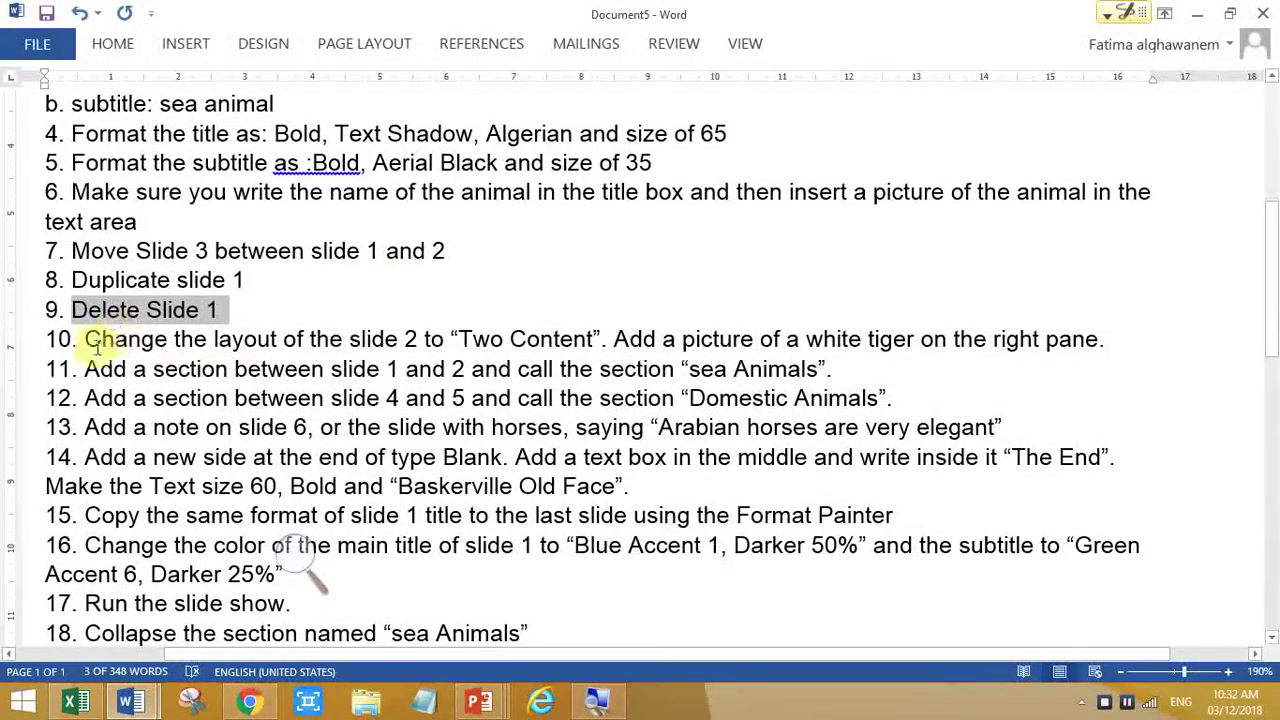
{"action": "left_click_drag", "start_coordinate": [103, 340], "coordinate": [612, 340]}
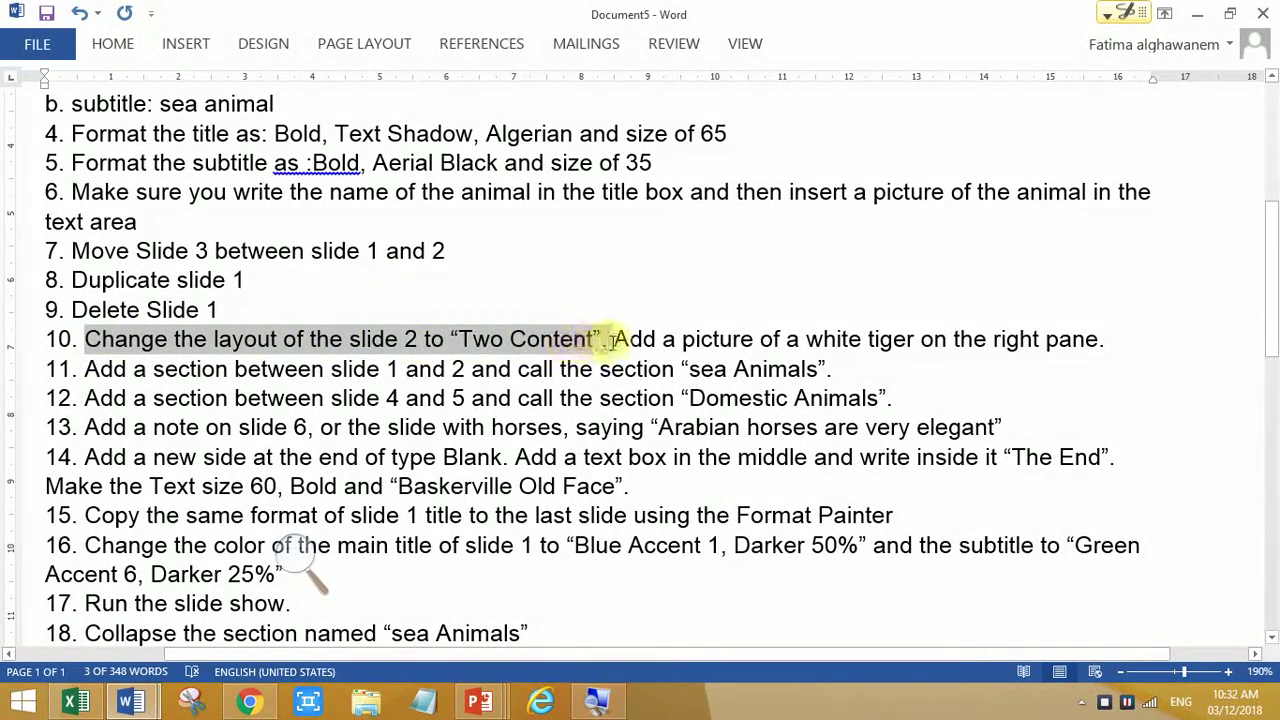
{"action": "left_click_drag", "start_coordinate": [614, 340], "coordinate": [608, 340]}
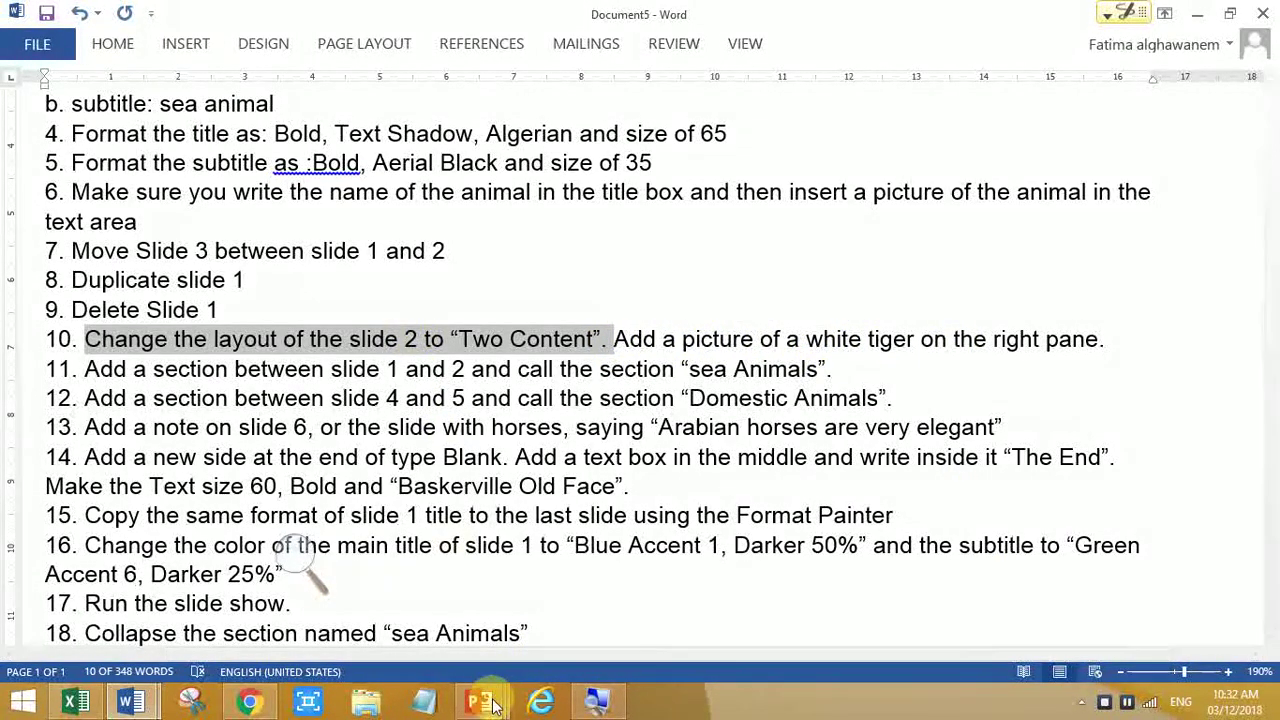
Step: Give the whales slide (slide 2) the Two Content layout
{"action": "mouse_move", "coordinate": [478, 700]}
{"action": "left_click", "coordinate": [903, 614]}
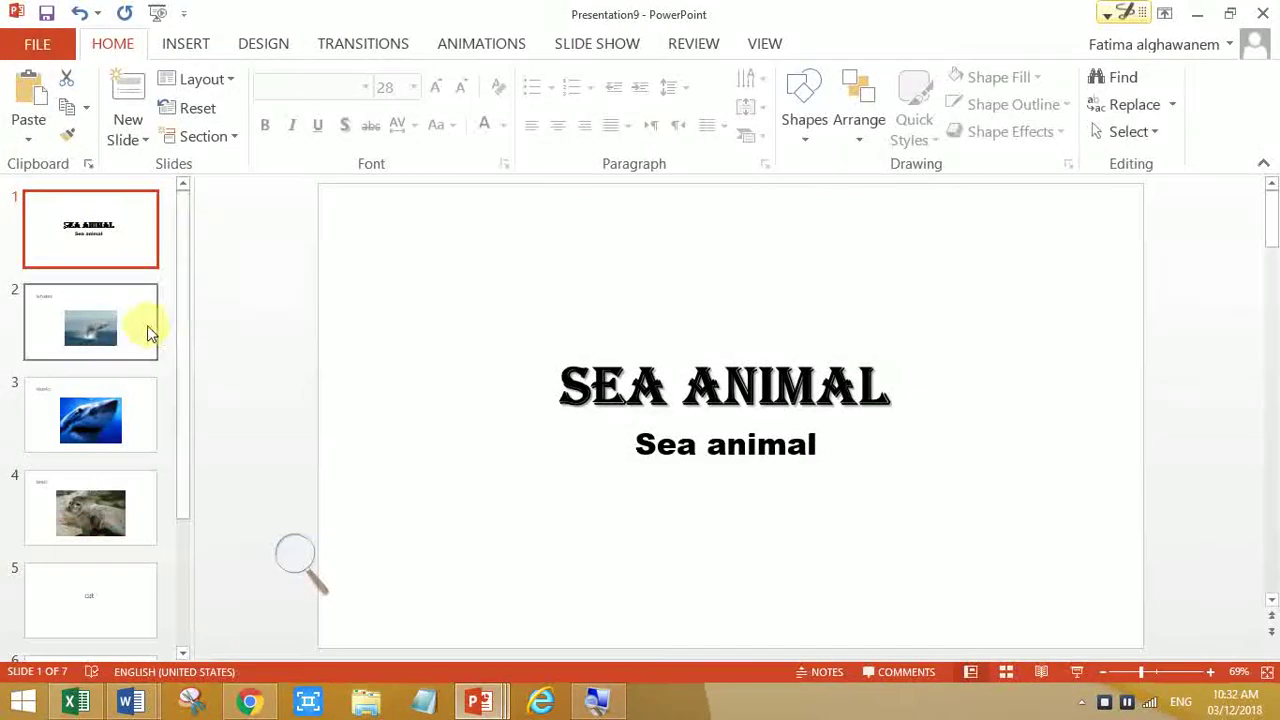
{"action": "left_click", "coordinate": [128, 333]}
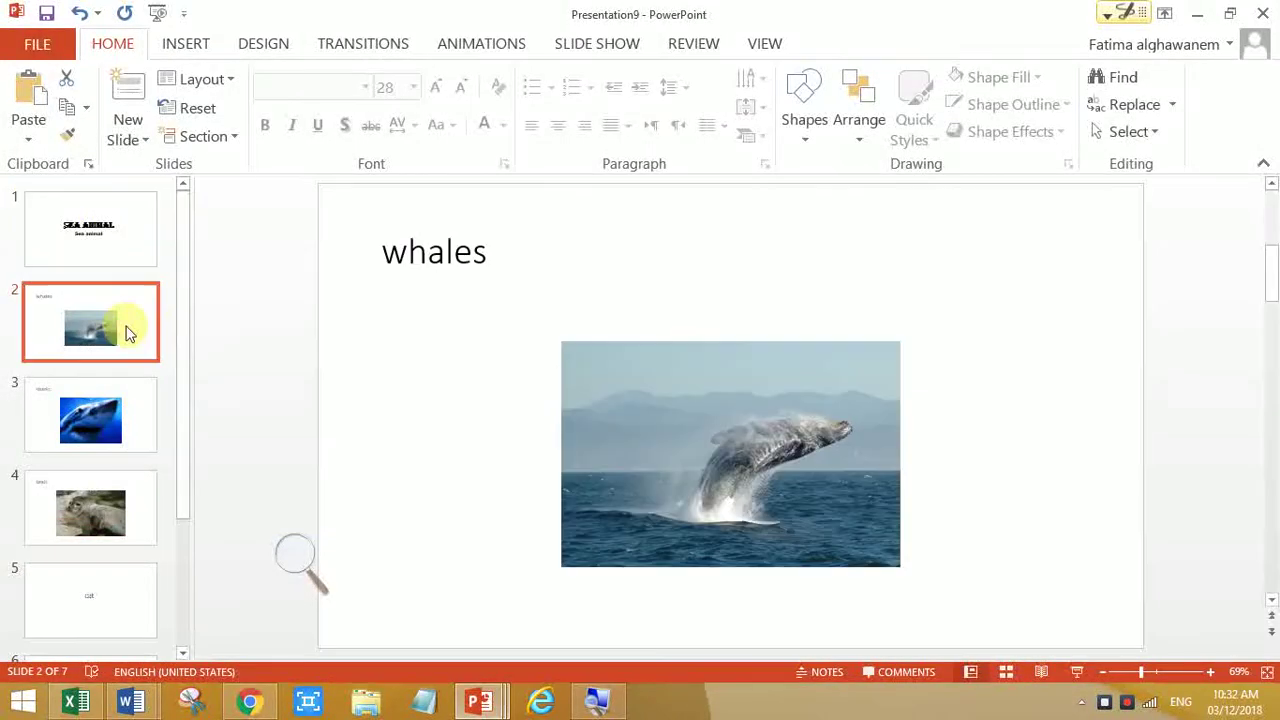
{"action": "left_click", "coordinate": [200, 79]}
{"action": "left_click", "coordinate": [223, 270]}
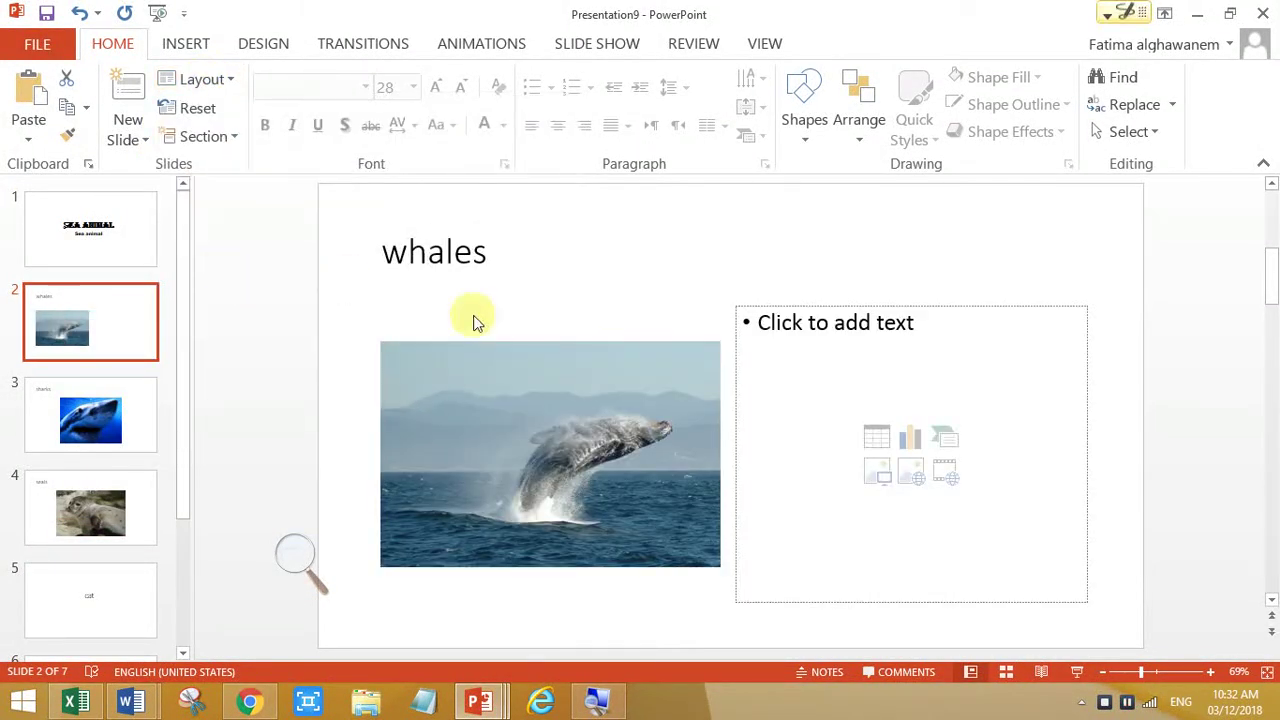
Step: Insert a white tiger photo from a Bing online picture search into the right placeholder, retrying after an import error
{"action": "left_click", "coordinate": [911, 479]}
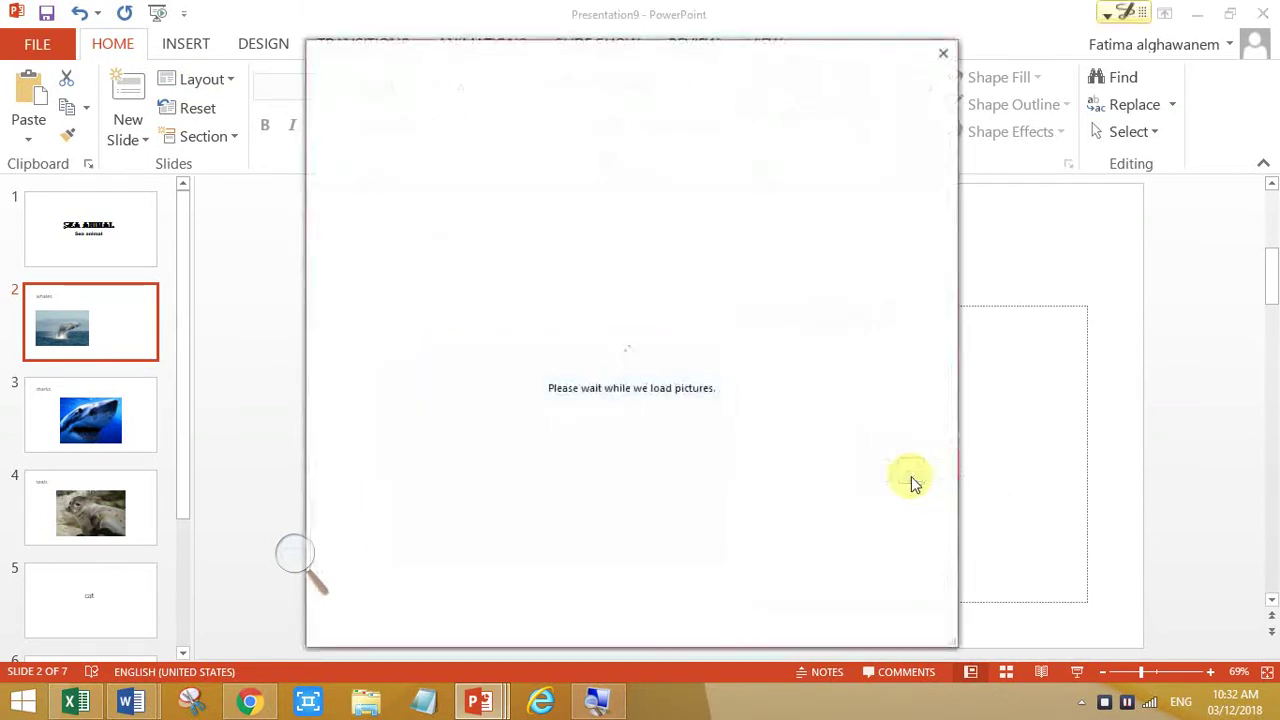
{"action": "type", "text": "white tiger"}
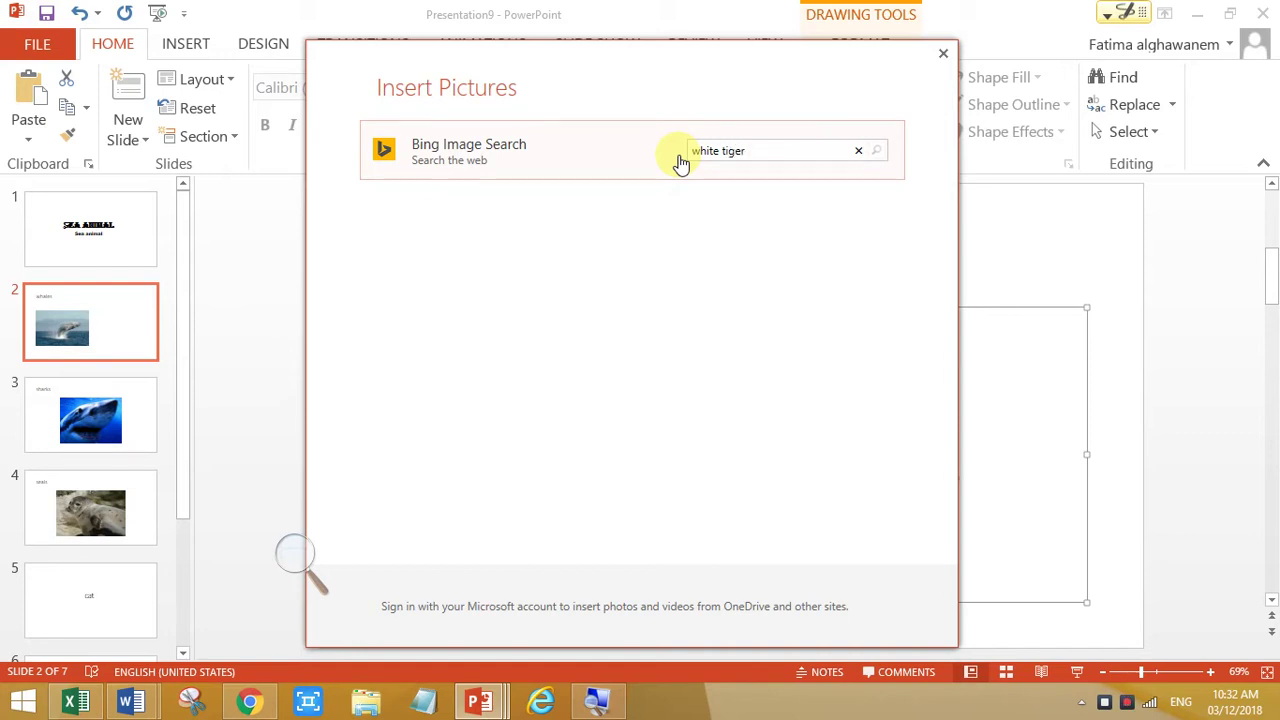
{"action": "key", "text": "Return"}
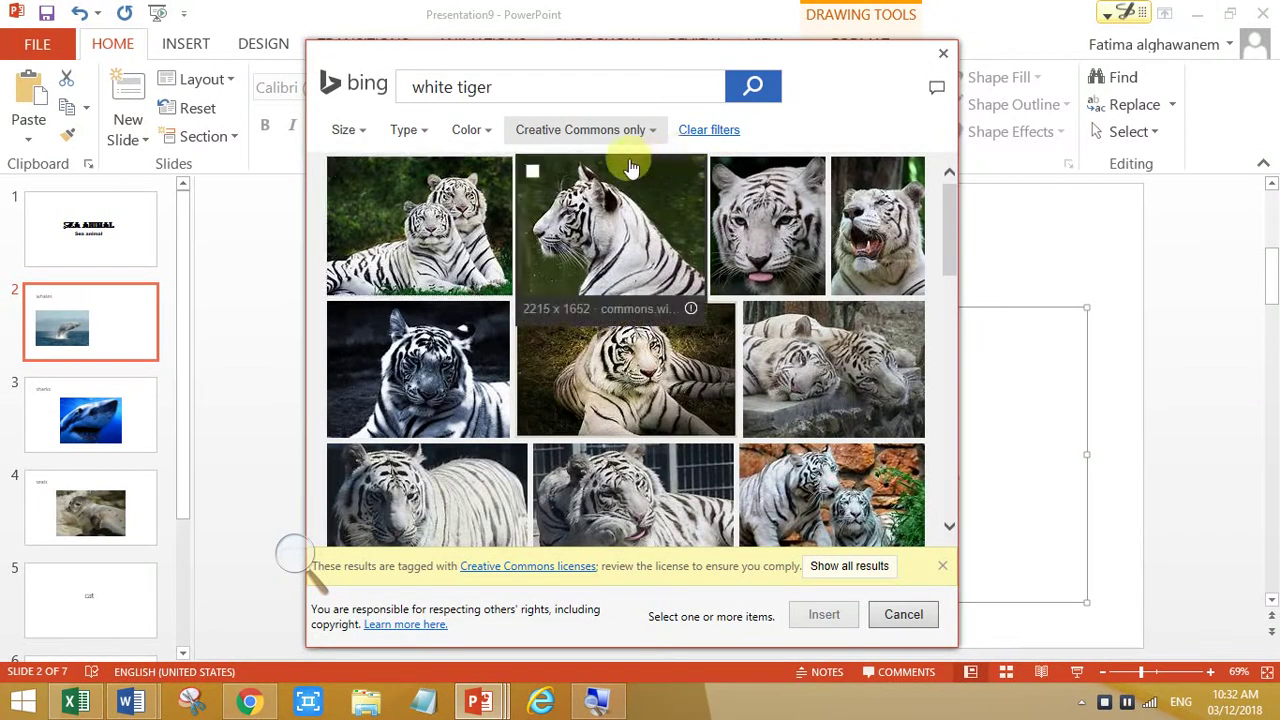
{"action": "left_click", "coordinate": [450, 205]}
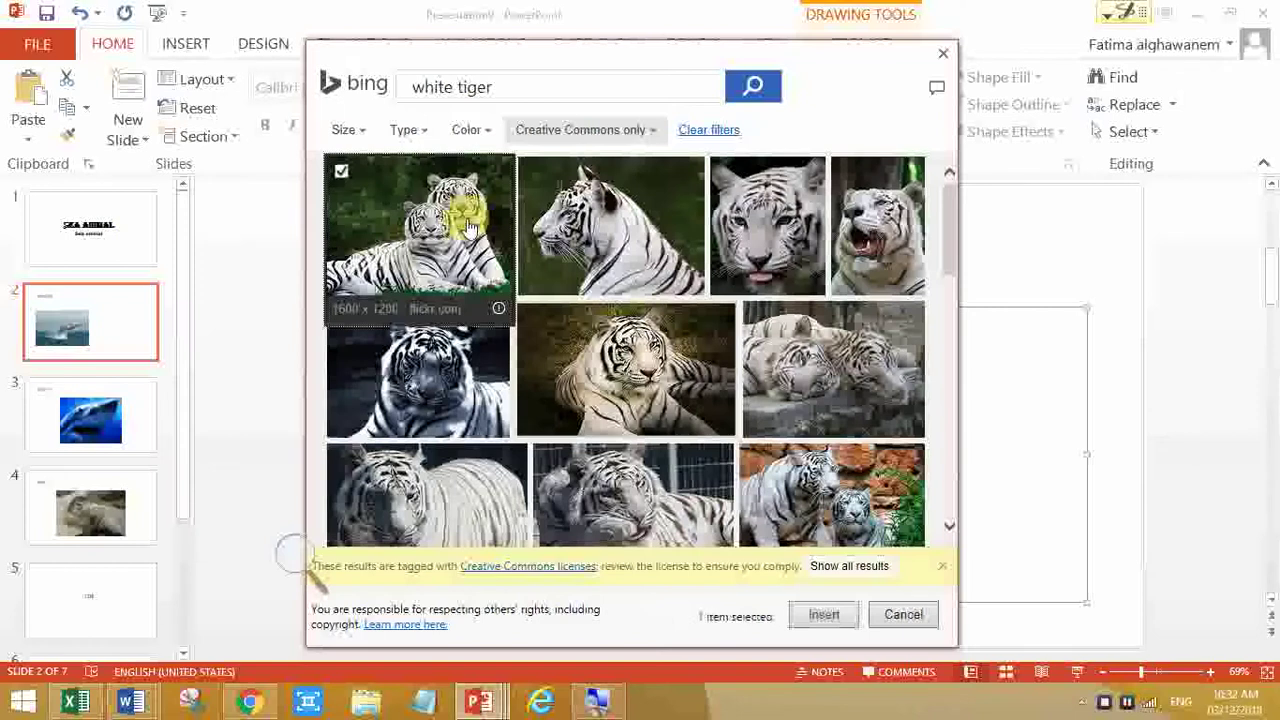
{"action": "left_click", "coordinate": [820, 615]}
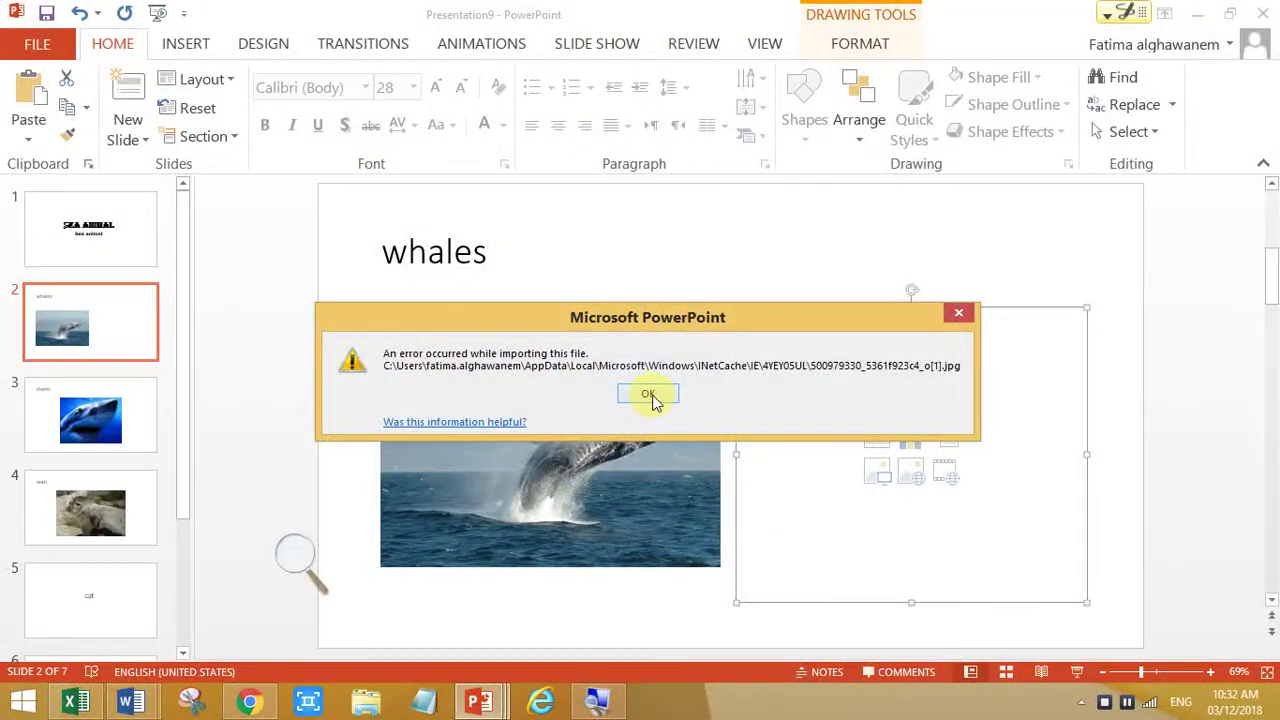
{"action": "left_click", "coordinate": [648, 394]}
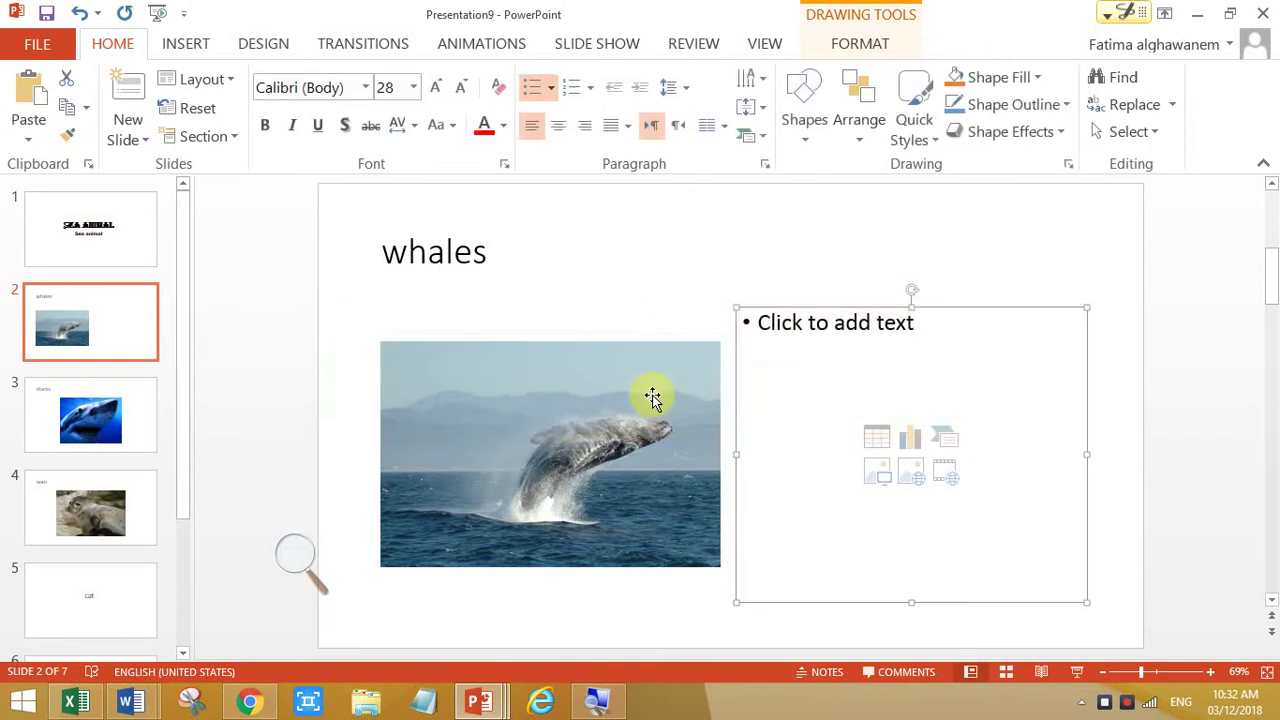
{"action": "left_click", "coordinate": [908, 478]}
{"action": "type", "text": "white tiger"}
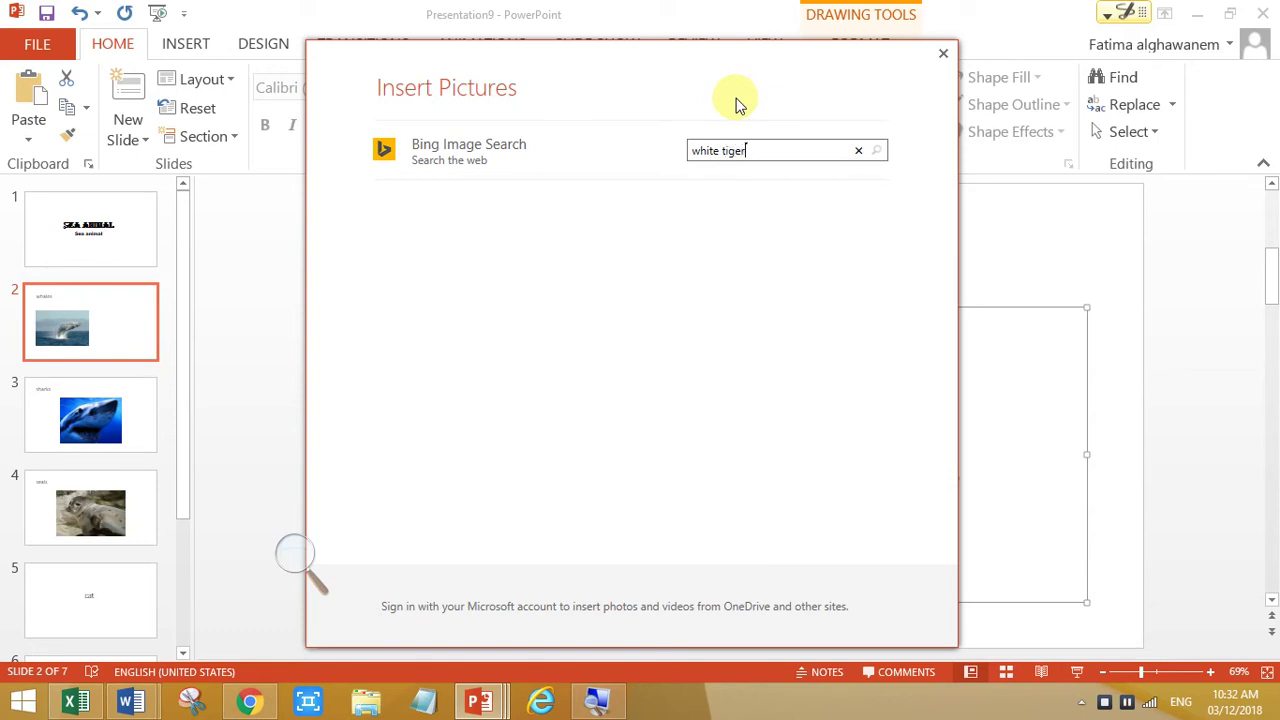
{"action": "left_click", "coordinate": [876, 152]}
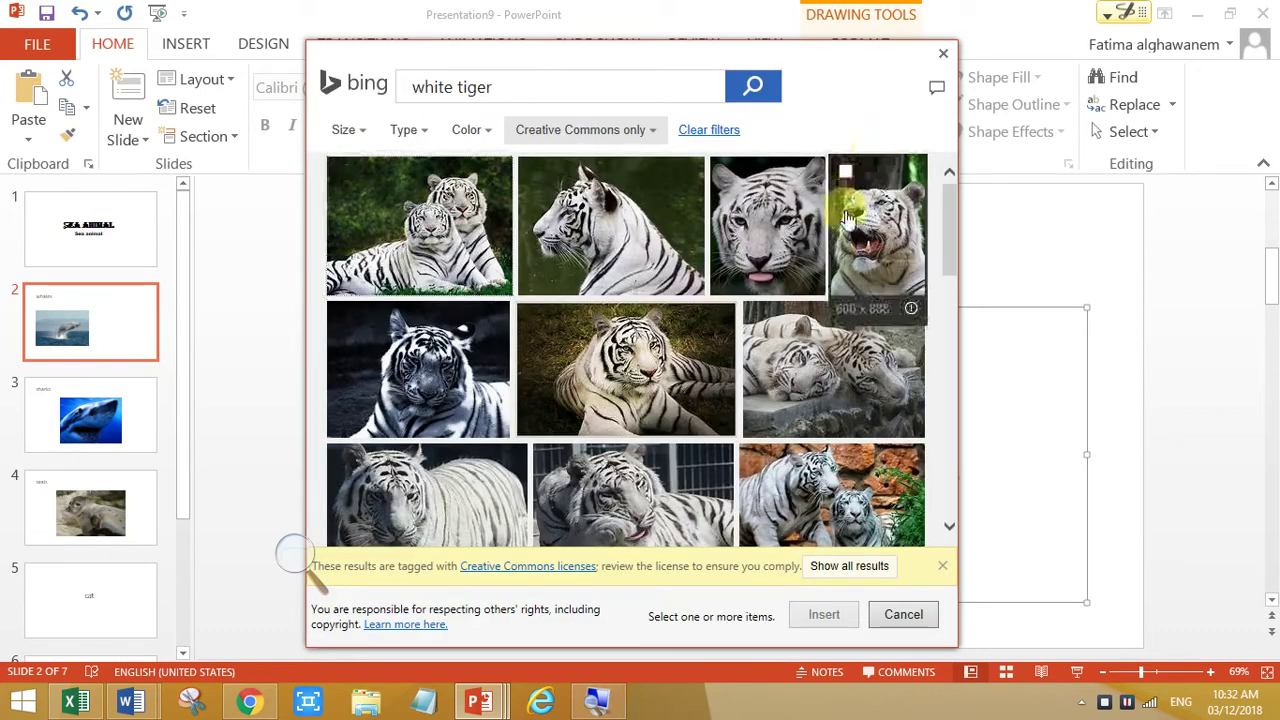
{"action": "left_click", "coordinate": [643, 362]}
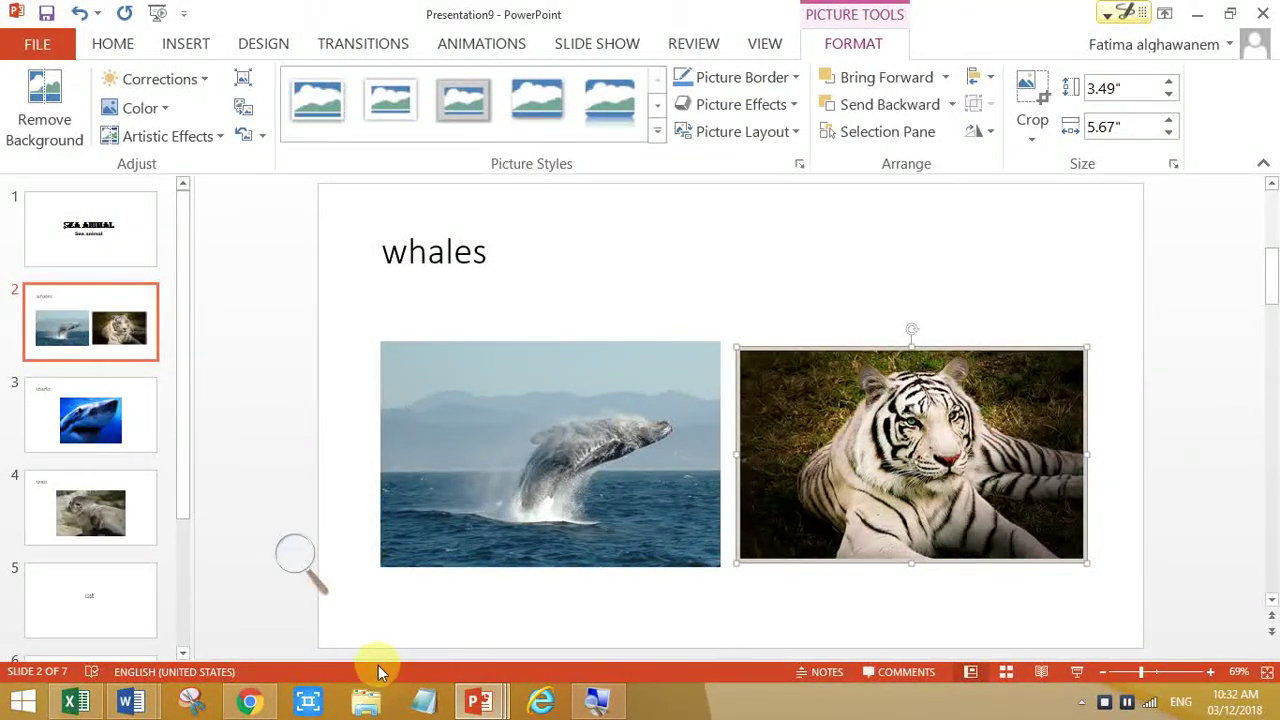
Step: Highlight item 11's 'Add a section between slide 1 and 2' instruction in Word
{"action": "mouse_move", "coordinate": [130, 700]}
{"action": "left_click", "coordinate": [300, 615]}
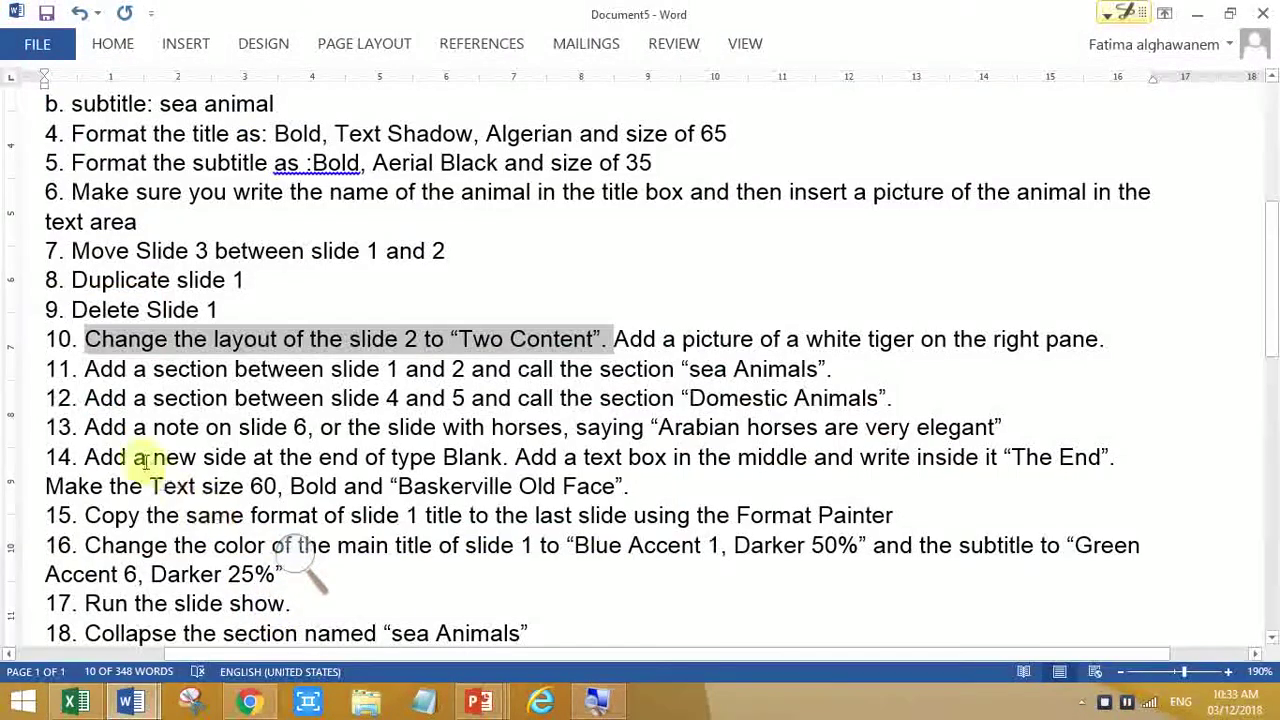
{"action": "left_click_drag", "start_coordinate": [86, 368], "coordinate": [516, 373]}
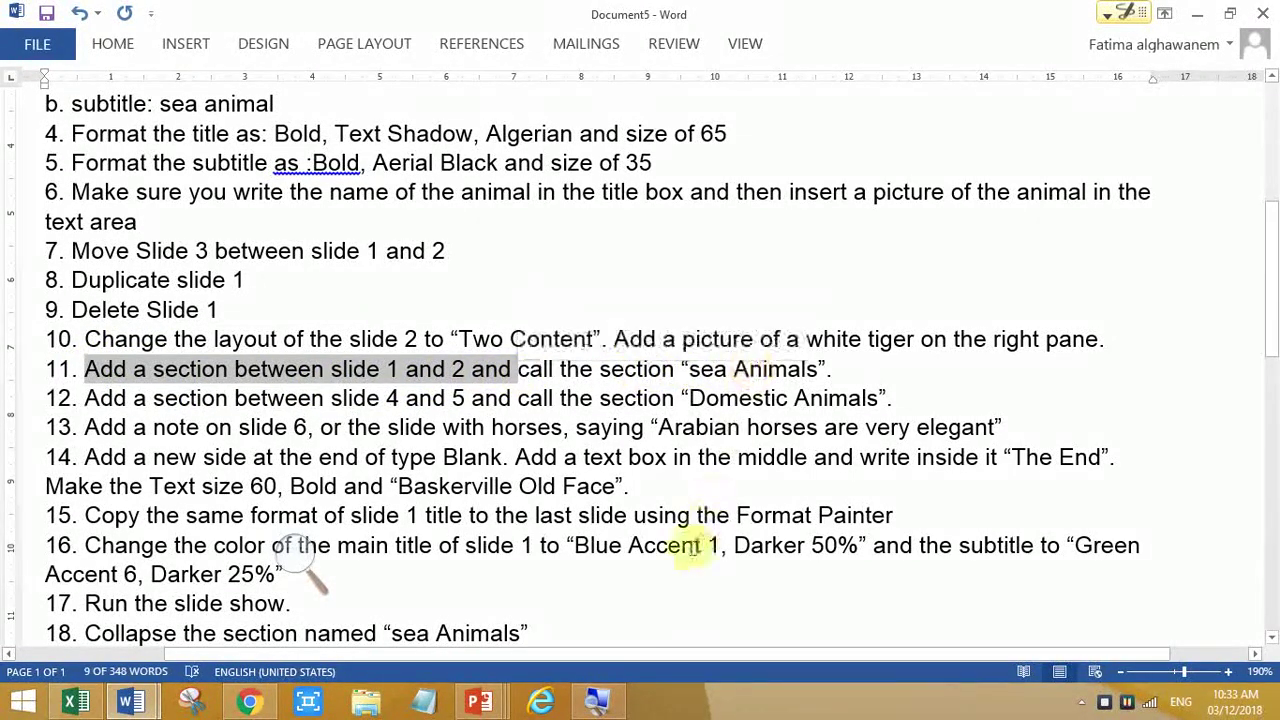
{"action": "left_click", "coordinate": [479, 700]}
Step: Add a new section starting at slide 2 and rename it 'sea animals'
{"action": "left_click", "coordinate": [880, 592]}
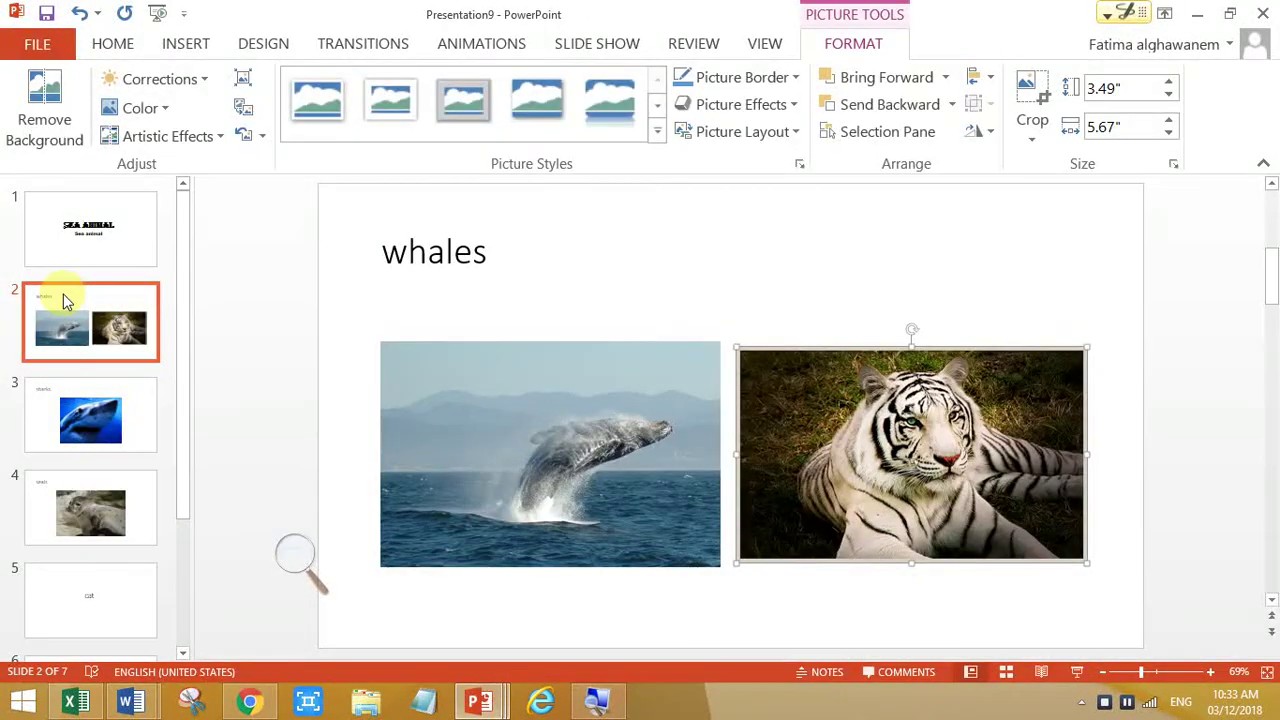
{"action": "left_click", "coordinate": [35, 280]}
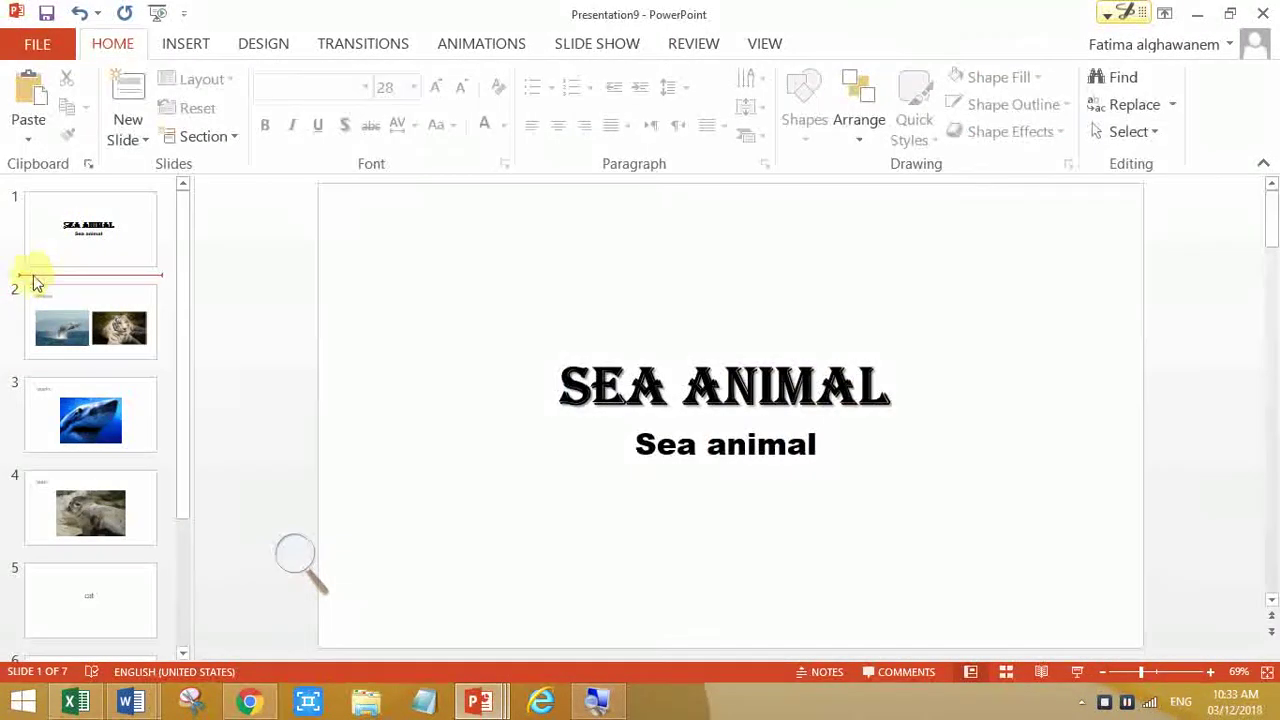
{"action": "left_click", "coordinate": [230, 138]}
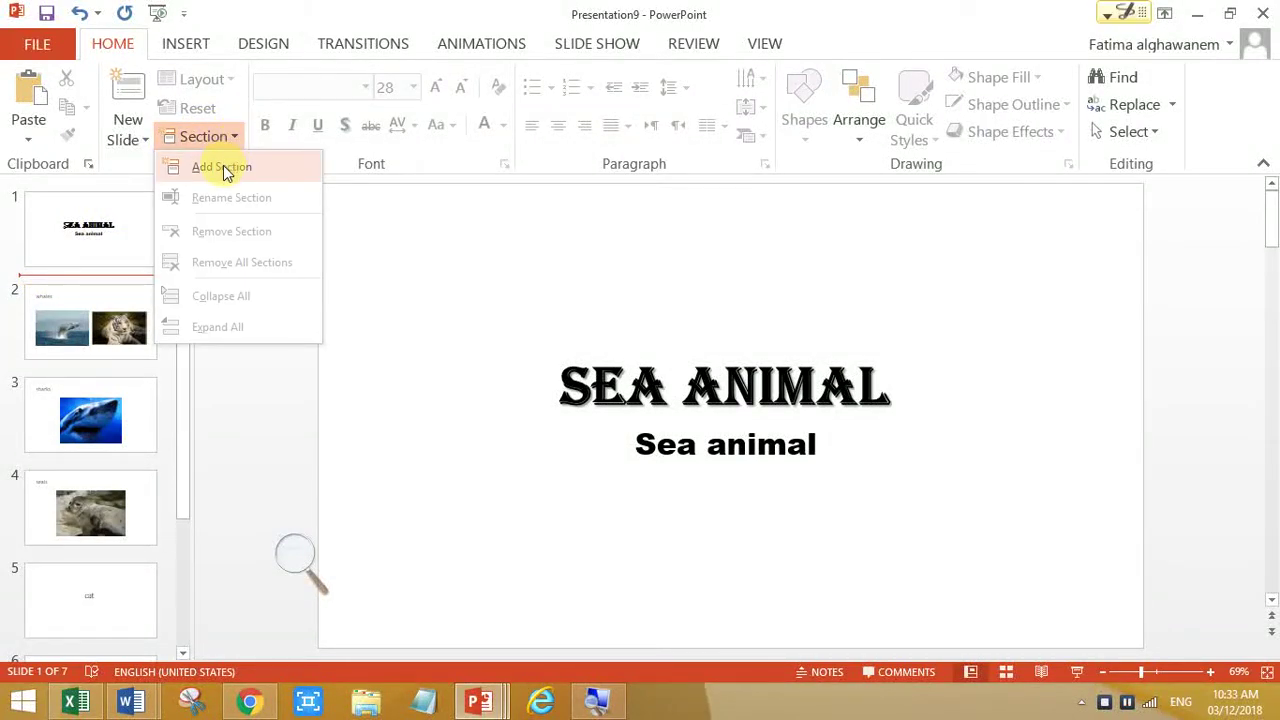
{"action": "left_click", "coordinate": [223, 165]}
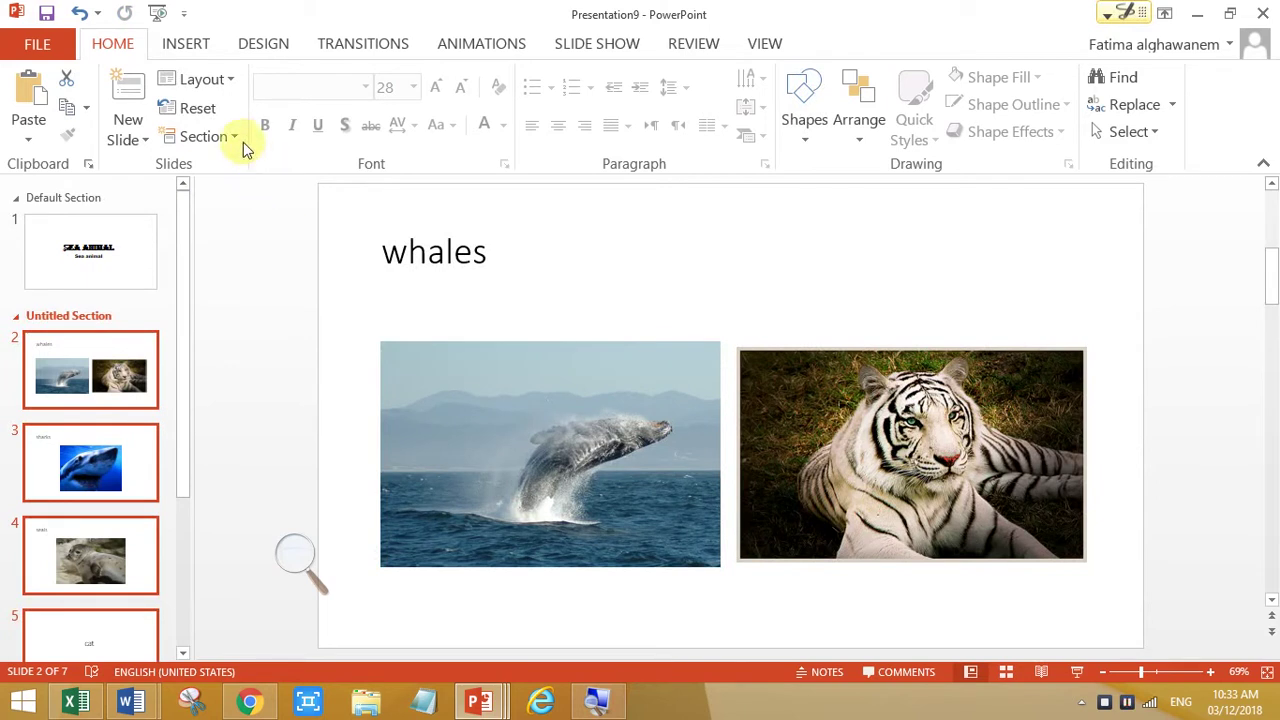
{"action": "left_click", "coordinate": [240, 136]}
{"action": "left_click", "coordinate": [228, 202]}
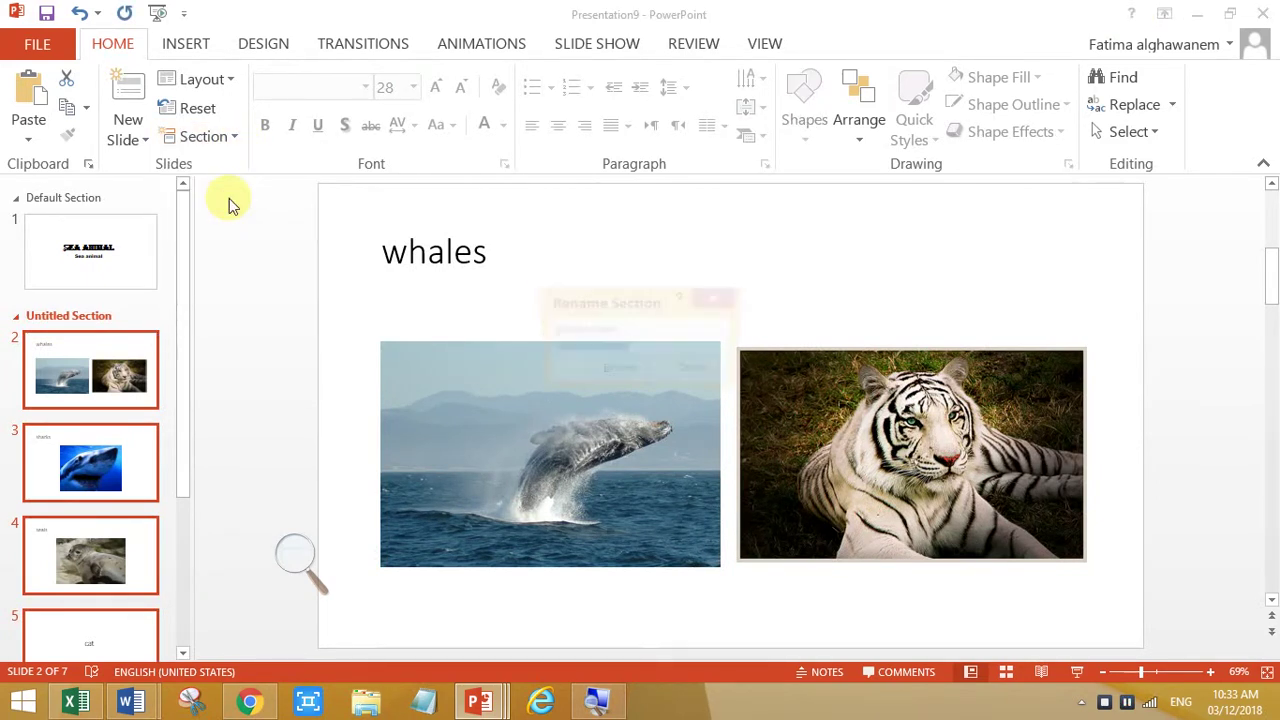
{"action": "type", "text": "sea animals"}
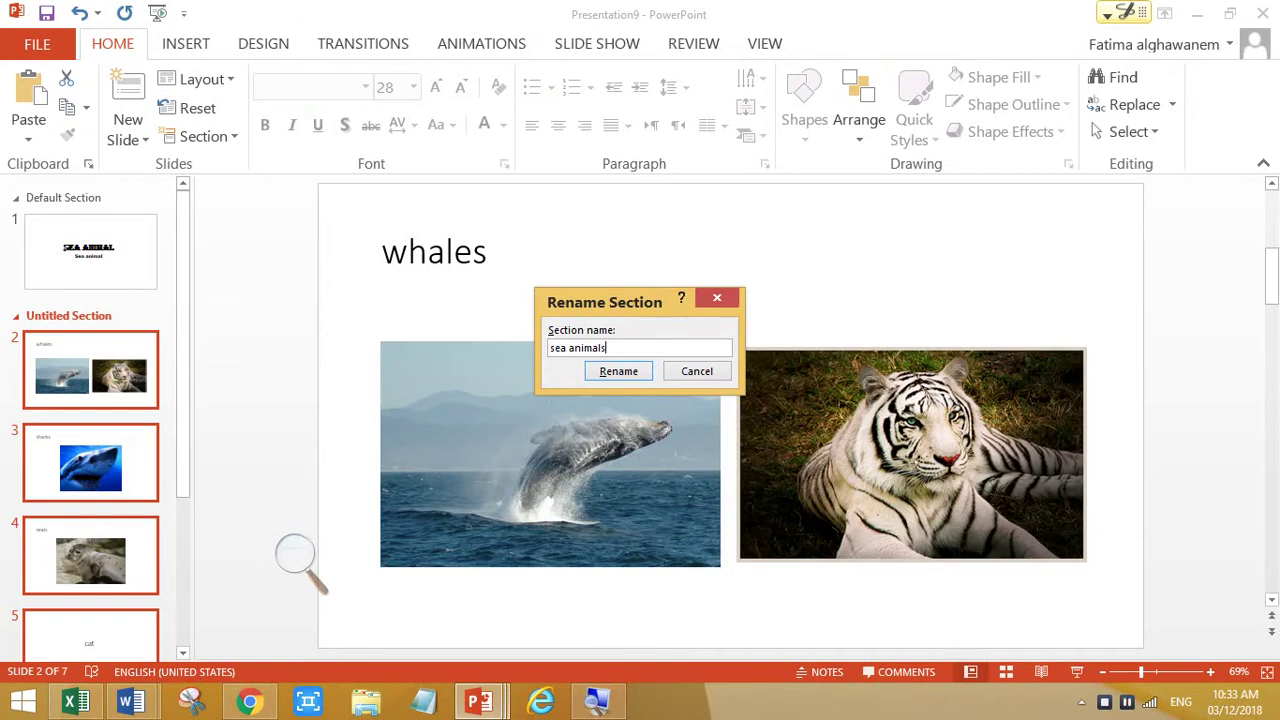
{"action": "left_click", "coordinate": [620, 372]}
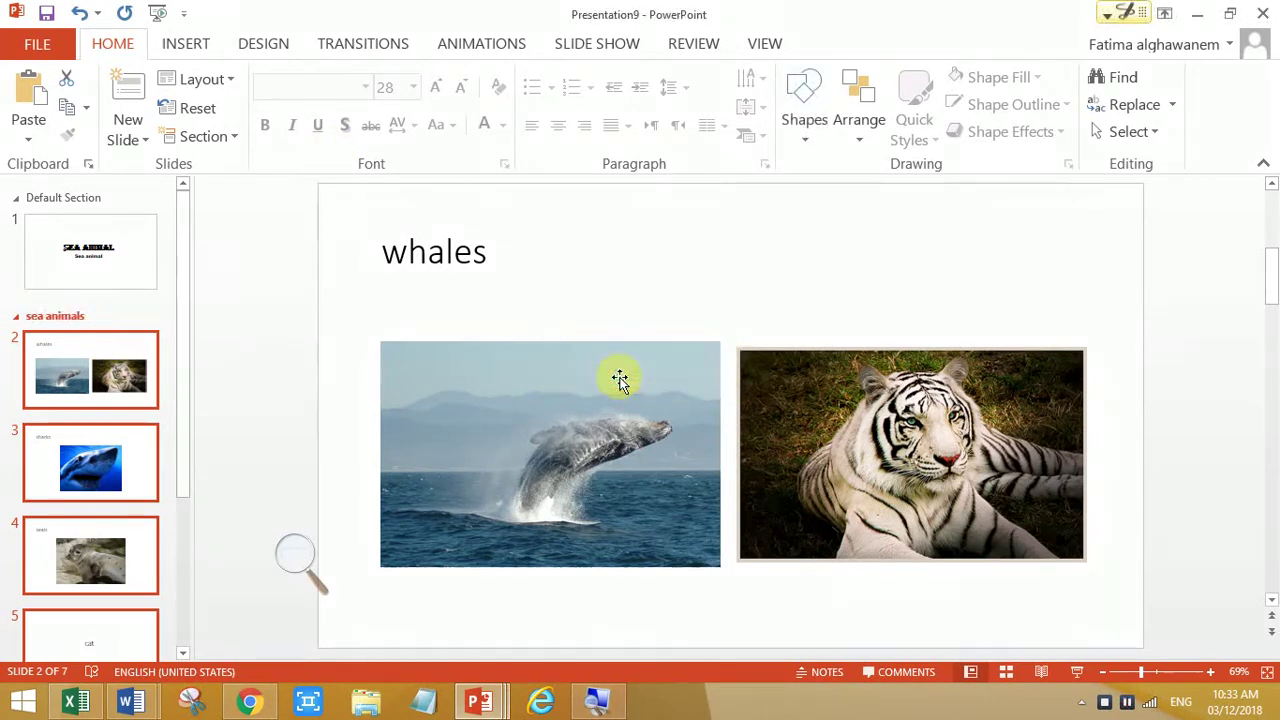
Step: Copy the words 'Domestic Animals' from item 12 of the Word instructions
{"action": "mouse_move", "coordinate": [192, 683]}
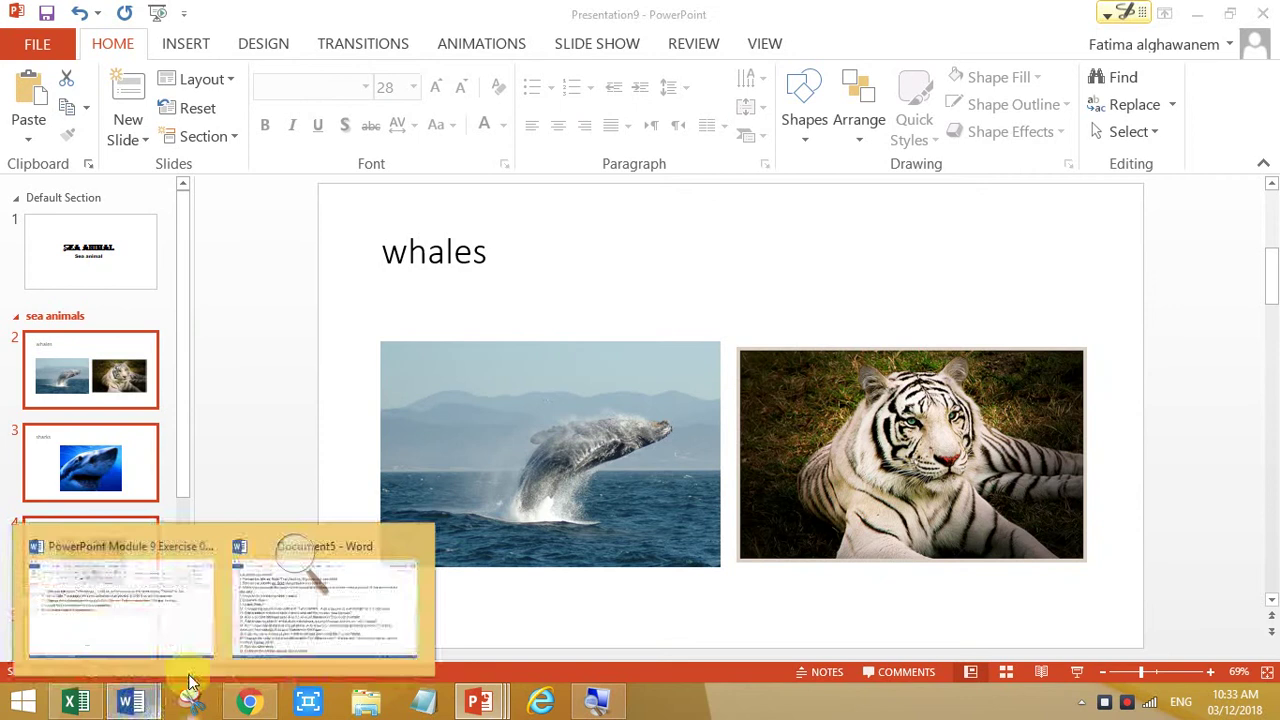
{"action": "left_click", "coordinate": [297, 628]}
{"action": "left_click", "coordinate": [120, 397]}
{"action": "left_click_drag", "start_coordinate": [120, 397], "coordinate": [860, 398]}
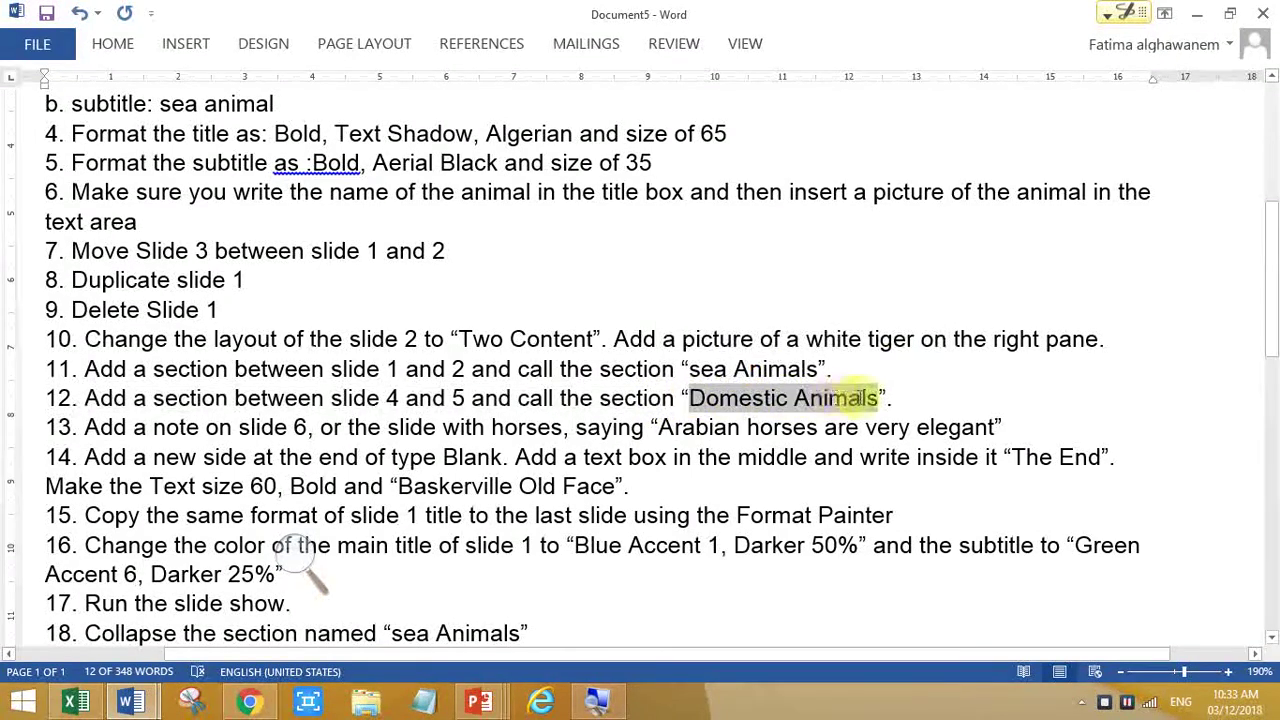
{"action": "right_click", "coordinate": [858, 400]}
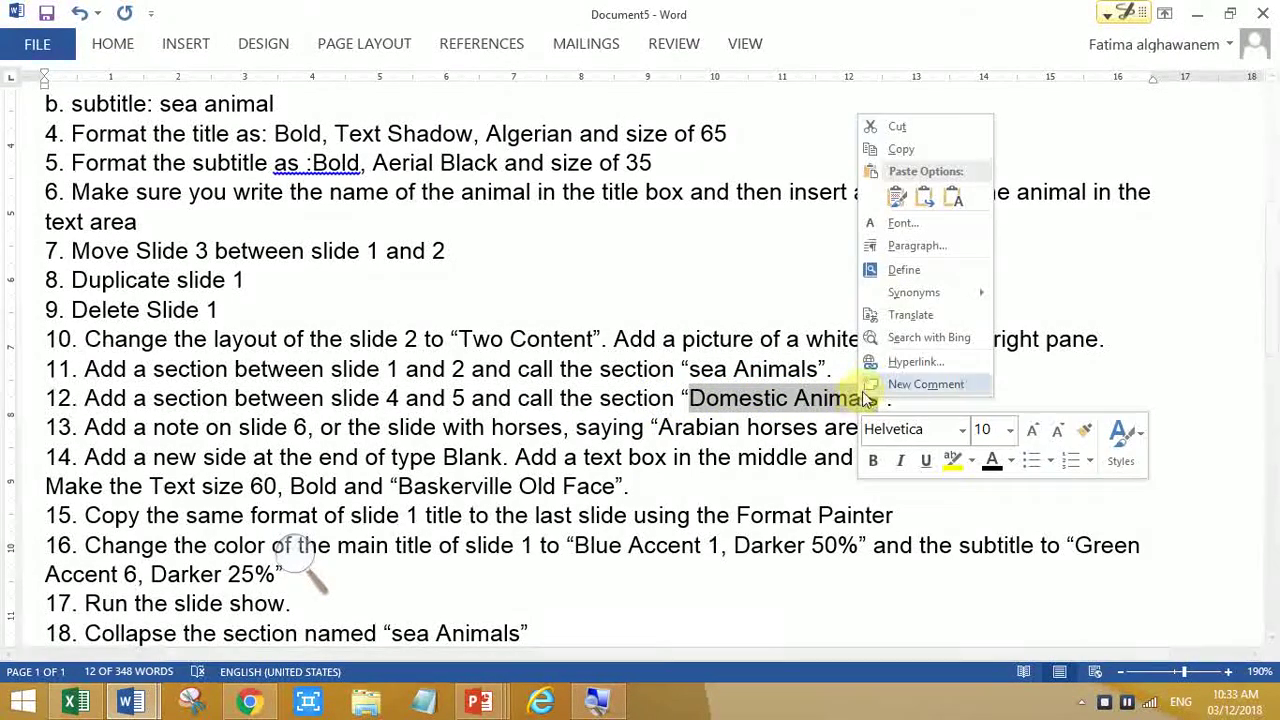
{"action": "left_click", "coordinate": [900, 150]}
{"action": "left_click", "coordinate": [478, 700]}
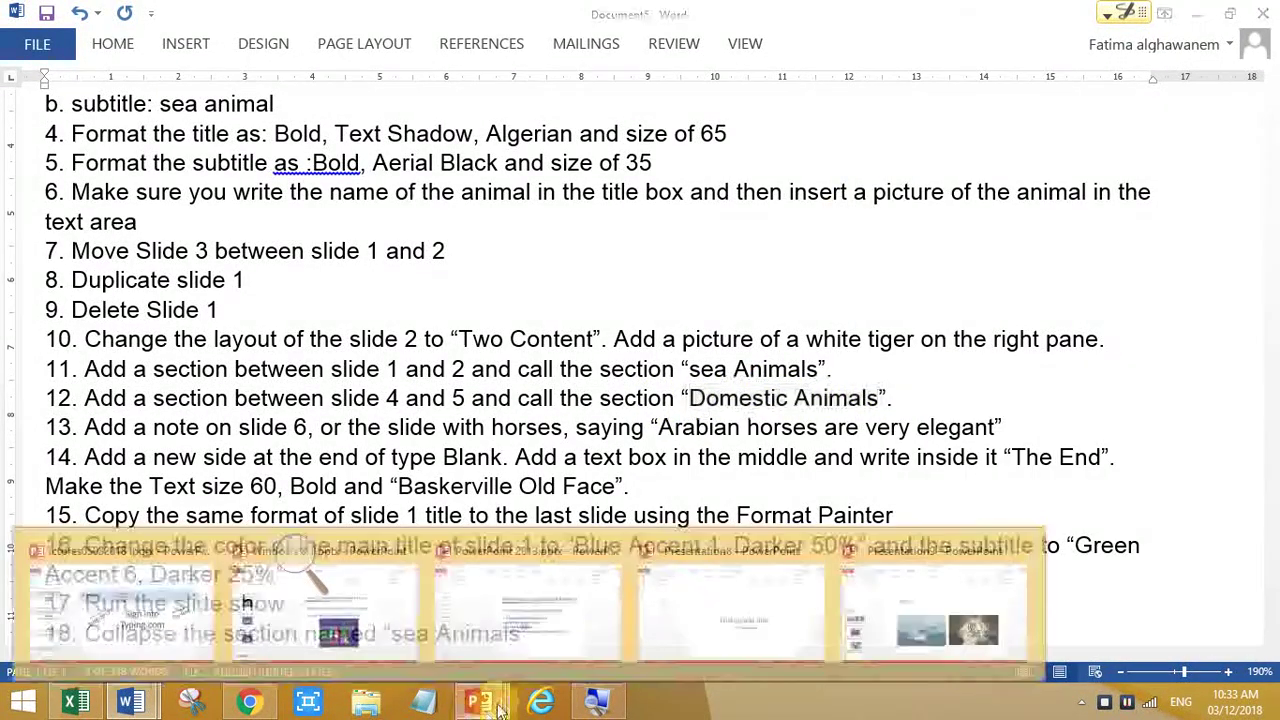
Step: Add a section between slides 4 and 5 and name it 'Domestic Animals'
{"action": "left_click", "coordinate": [878, 618]}
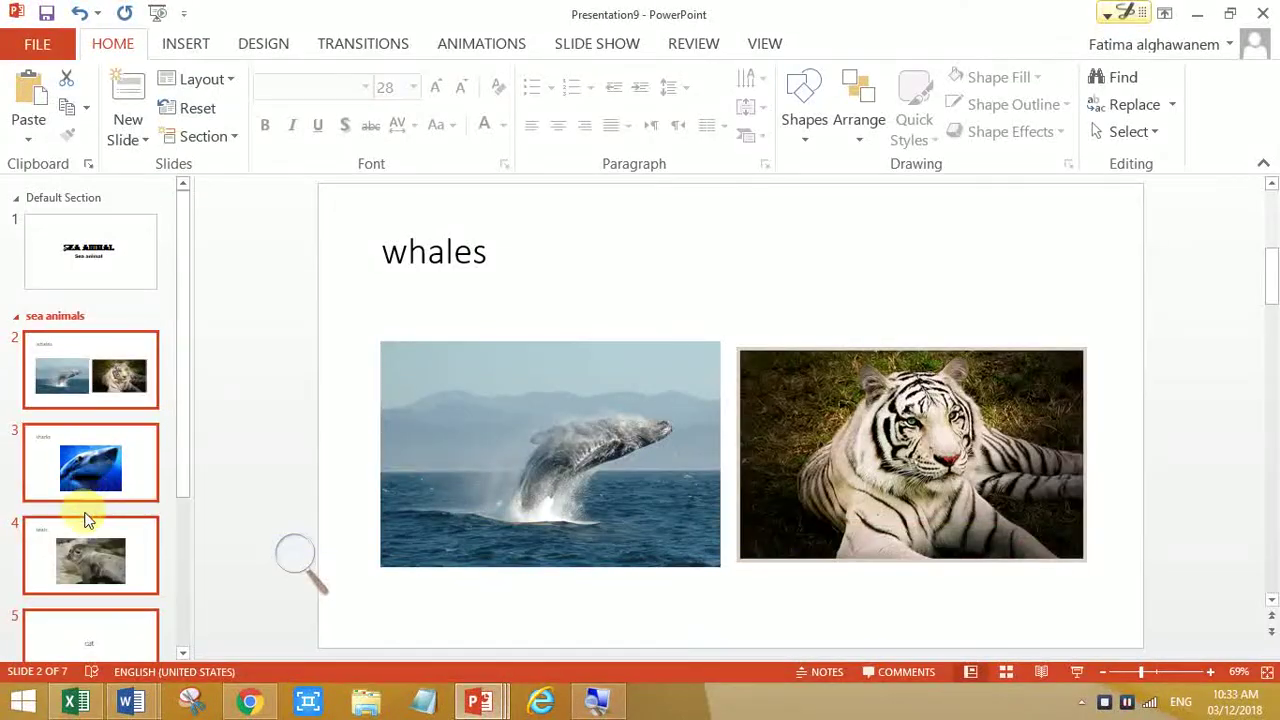
{"action": "left_click_drag", "start_coordinate": [66, 597], "coordinate": [61, 606]}
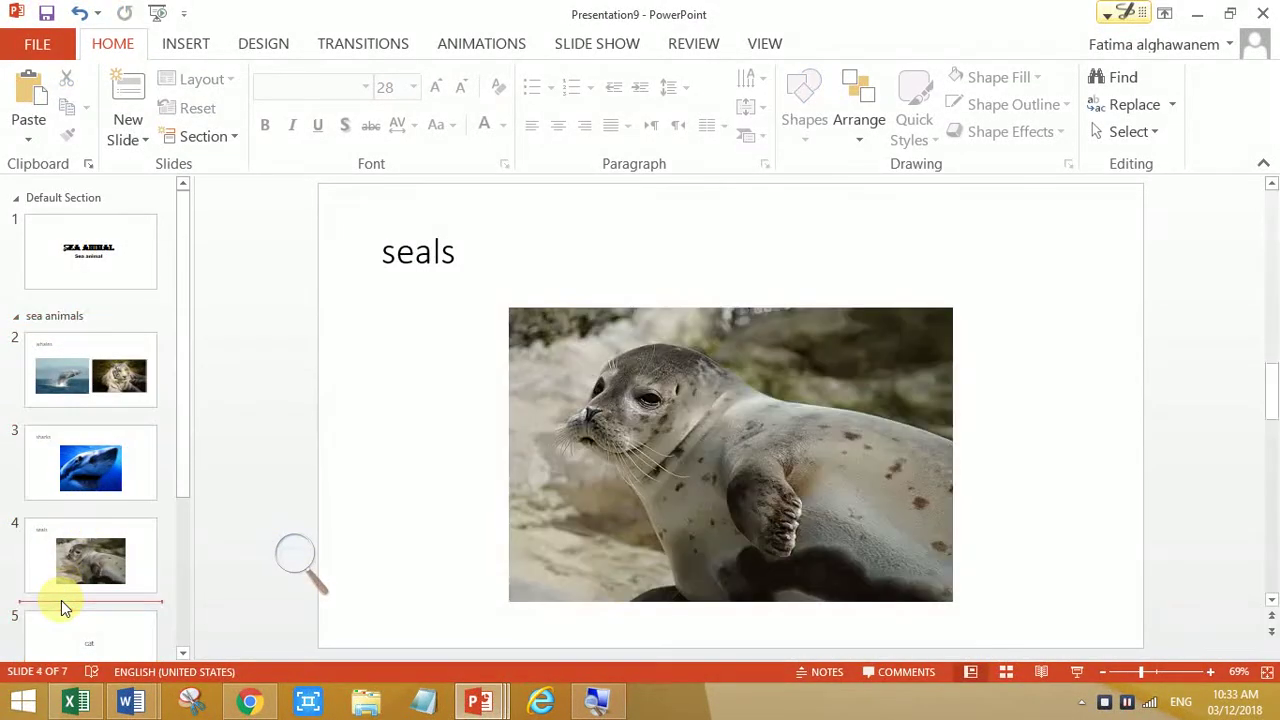
{"action": "left_click", "coordinate": [203, 136]}
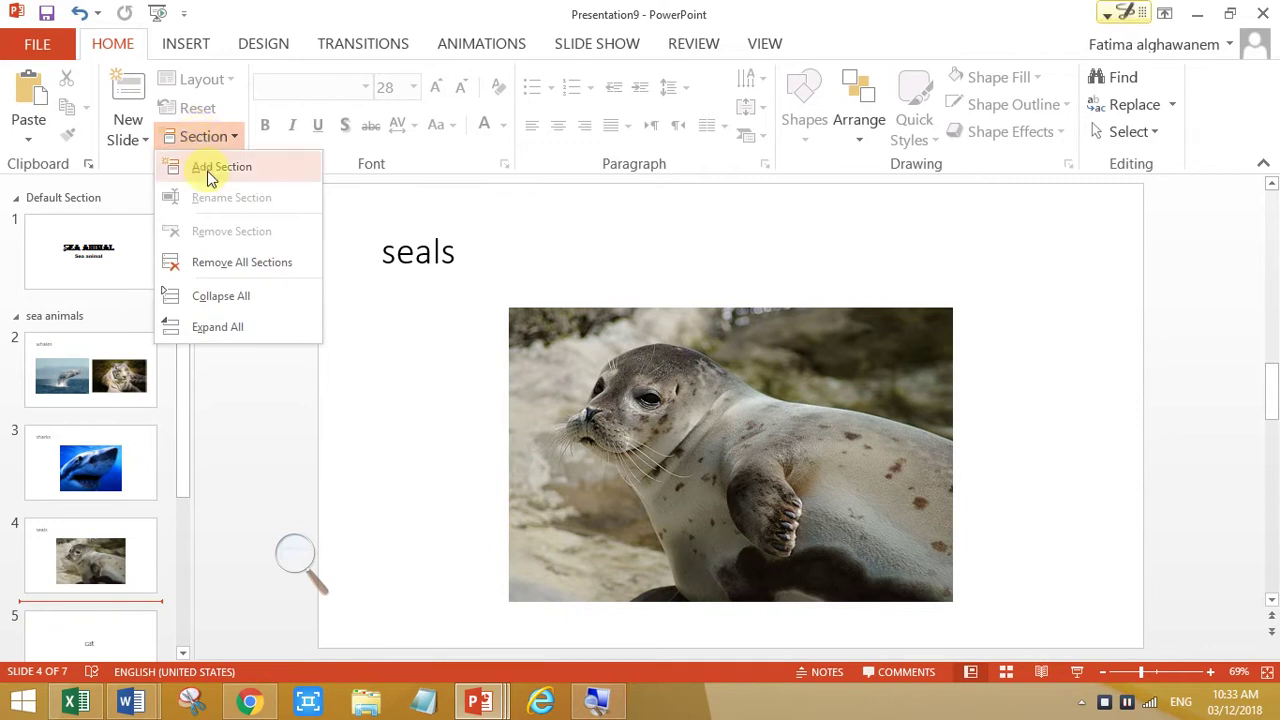
{"action": "left_click", "coordinate": [205, 166]}
{"action": "left_click", "coordinate": [224, 136]}
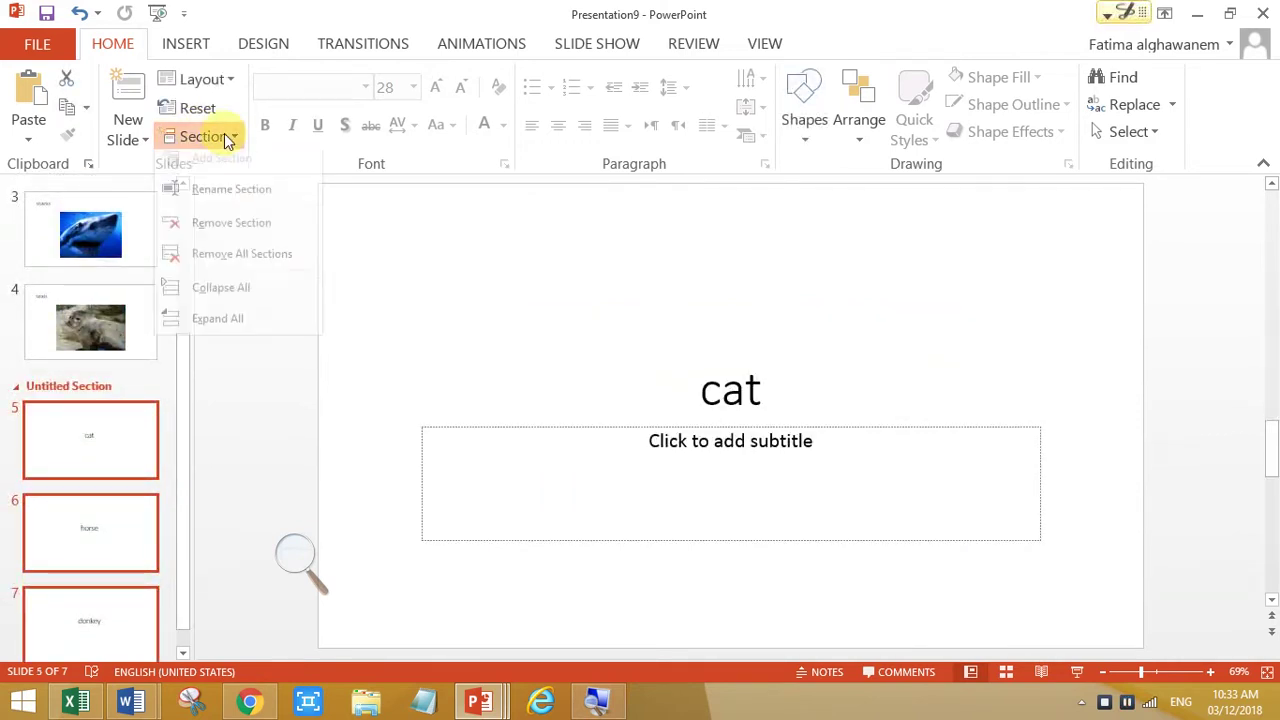
{"action": "left_click", "coordinate": [216, 197]}
{"action": "type", "text": "Domestic Animals"}
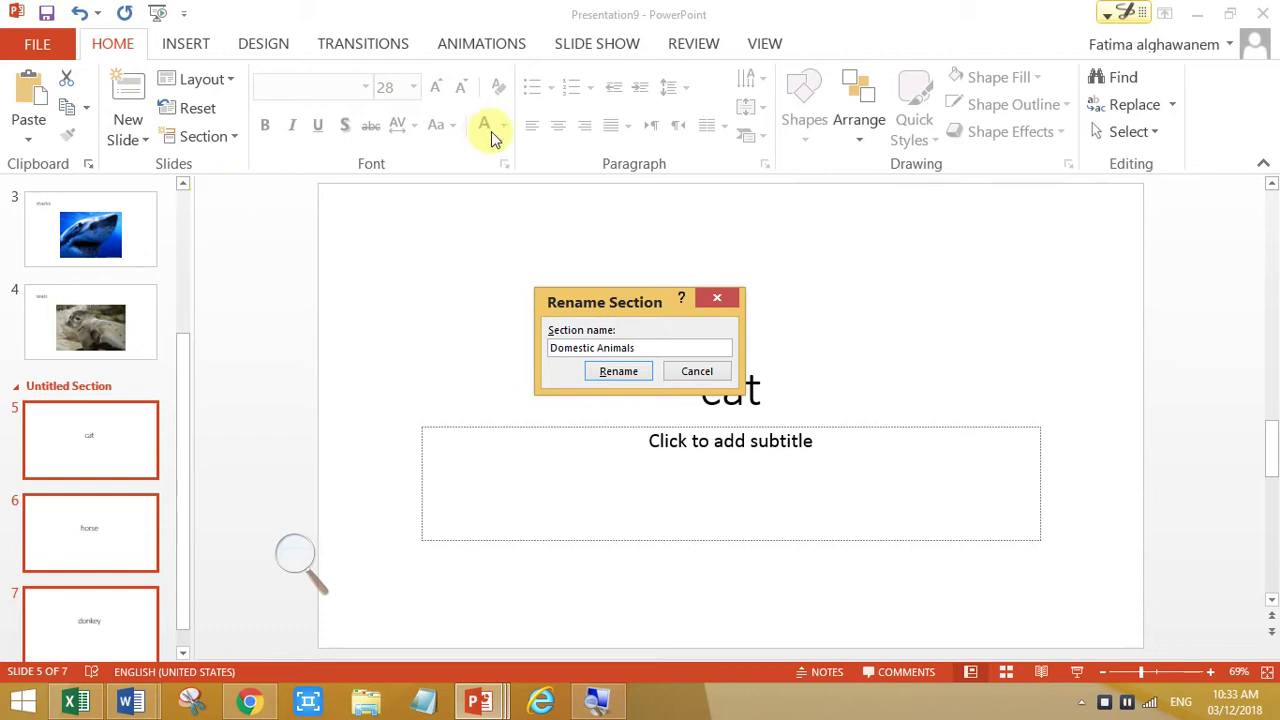
{"action": "left_click", "coordinate": [612, 373]}
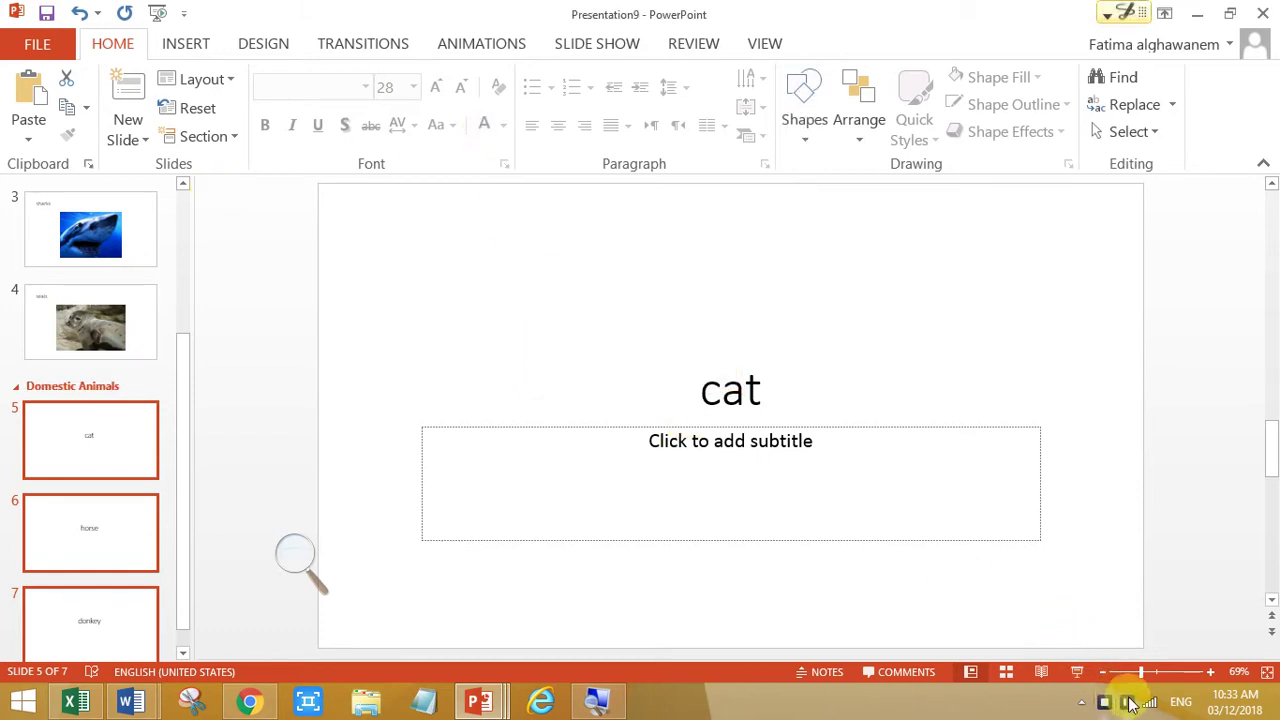
{"action": "left_click", "coordinate": [1127, 703]}
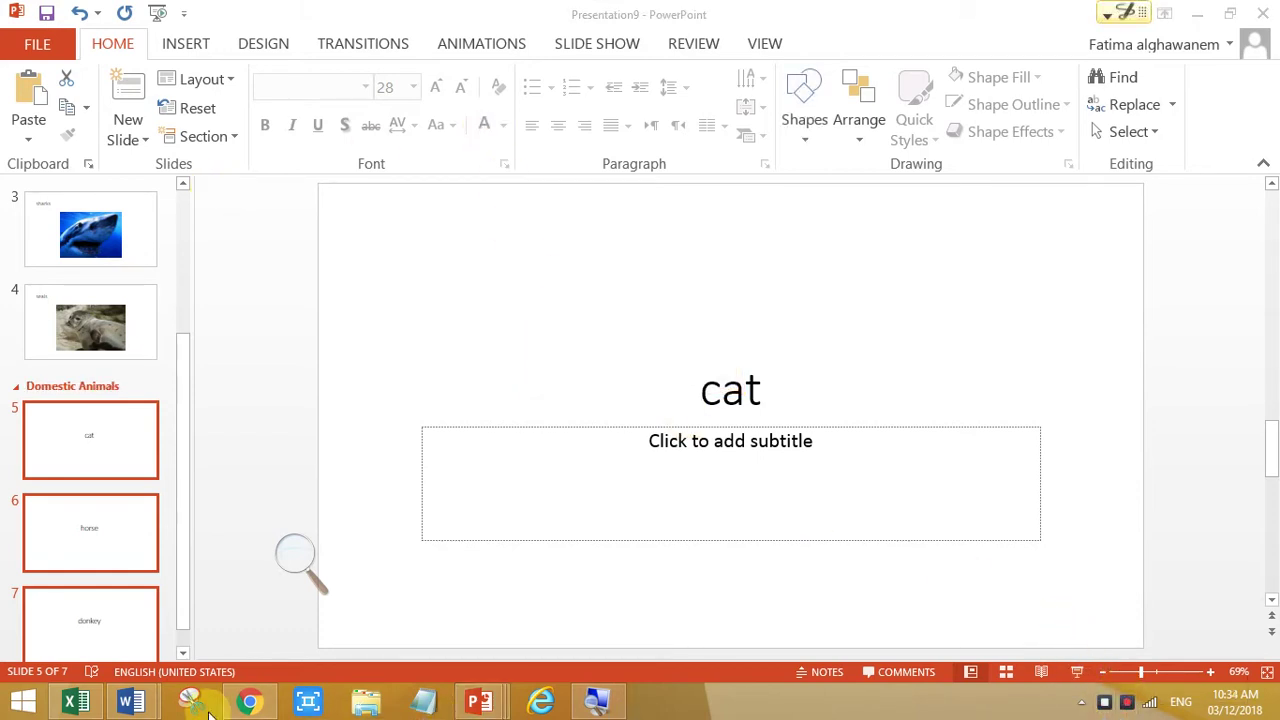
Step: Copy the sentence 'Arabian horses are very elegant' from item 13 in Word
{"action": "mouse_move", "coordinate": [145, 707]}
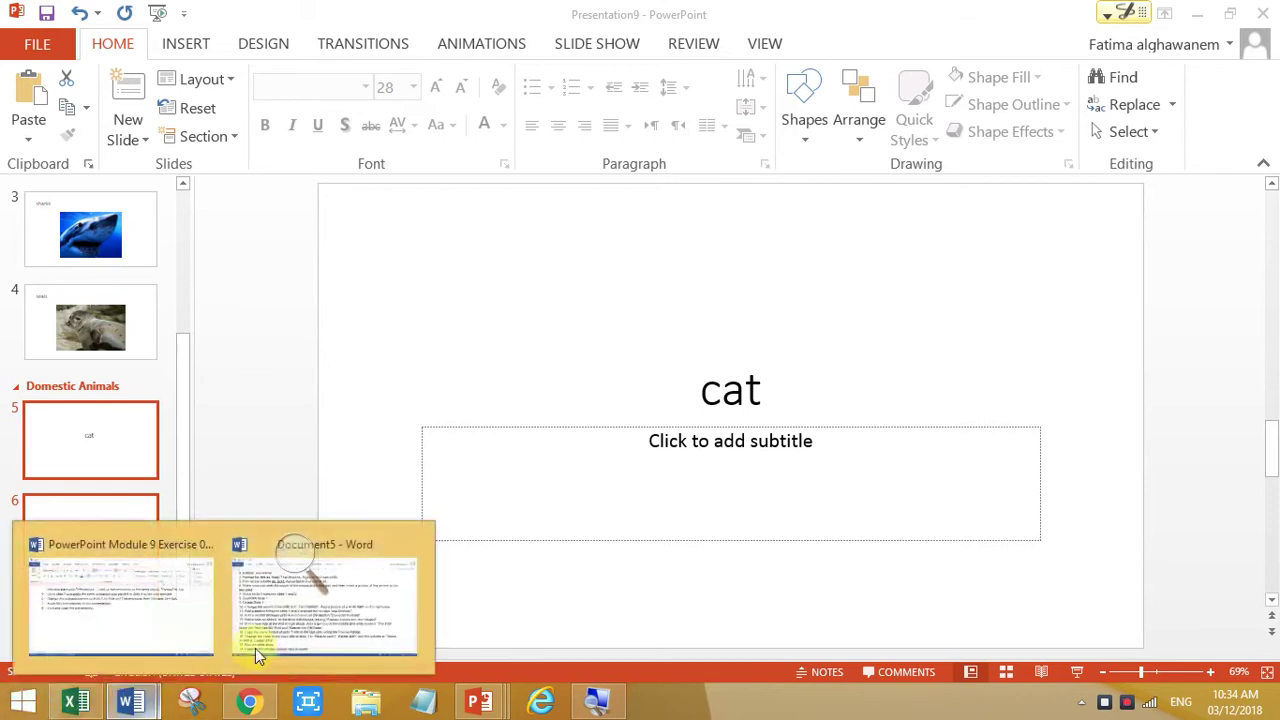
{"action": "left_click", "coordinate": [258, 645]}
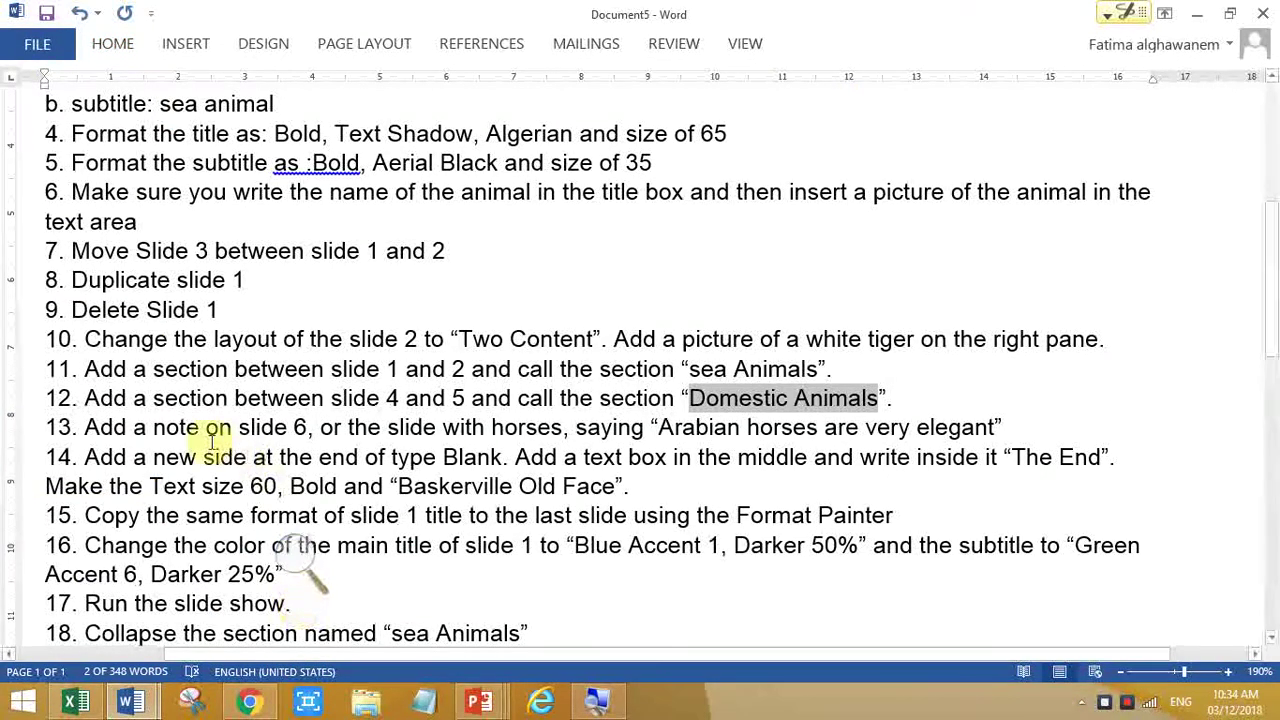
{"action": "left_click", "coordinate": [186, 430]}
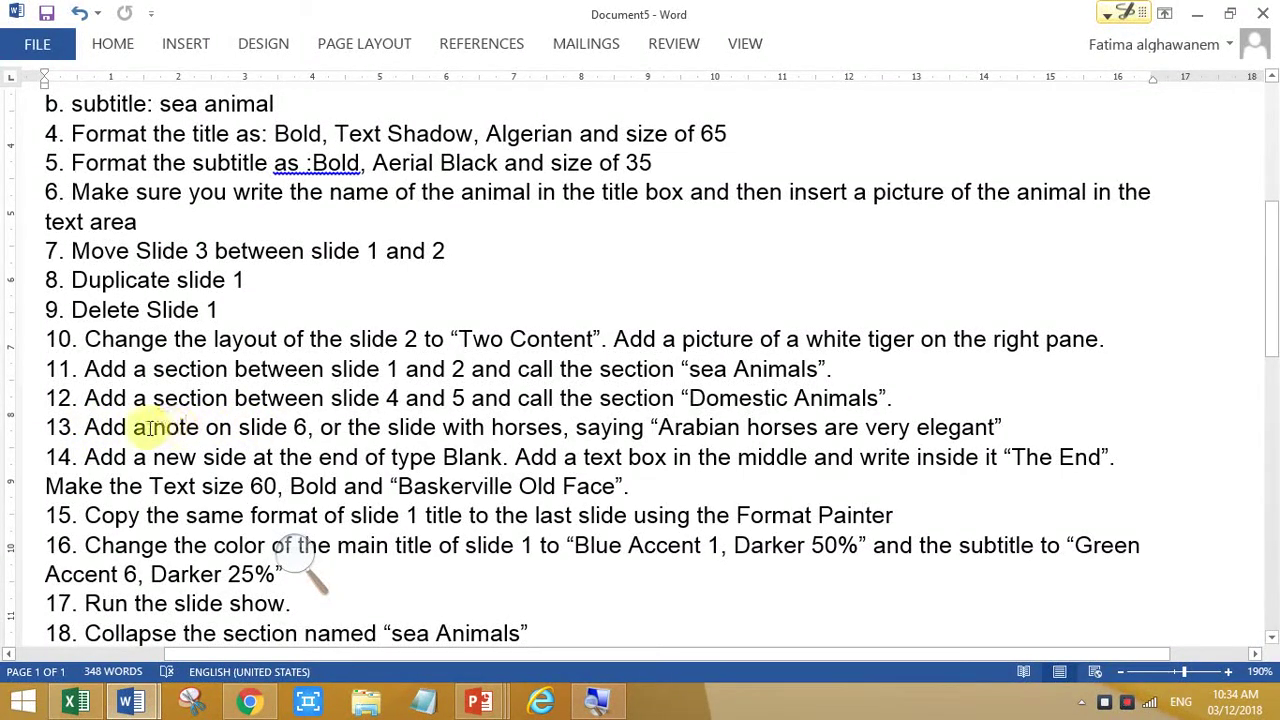
{"action": "left_click_drag", "start_coordinate": [90, 428], "coordinate": [220, 428]}
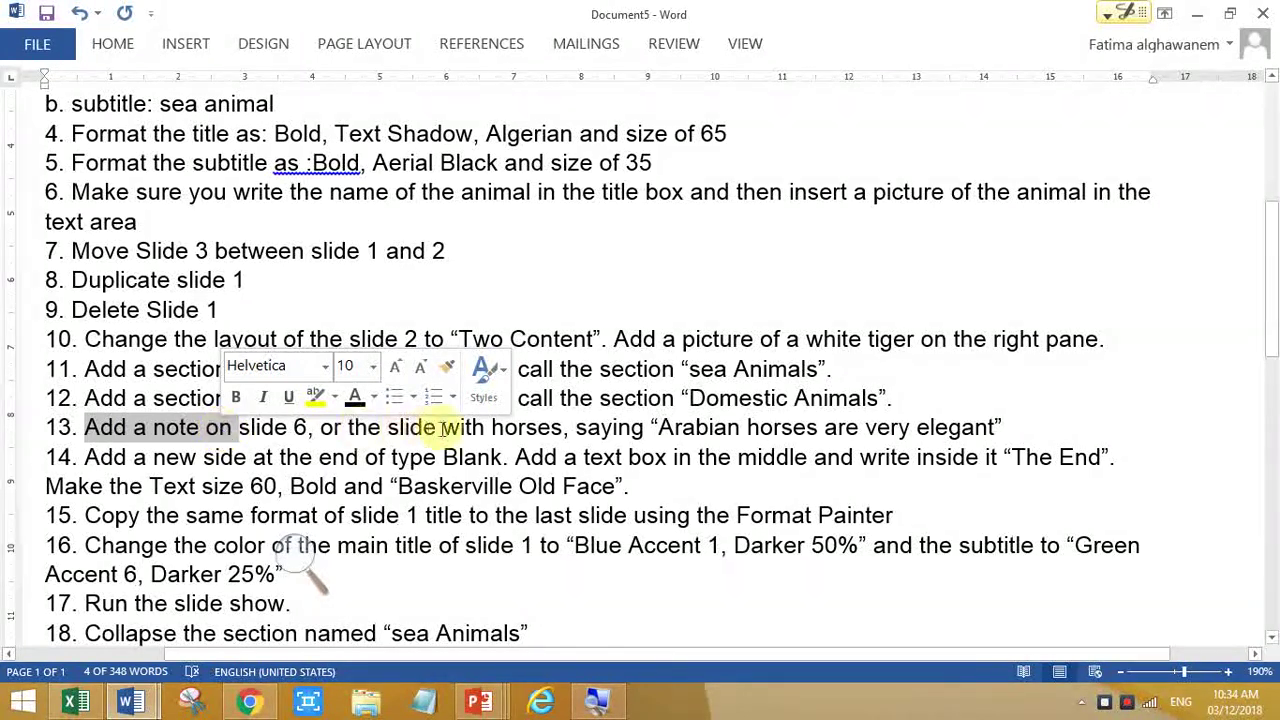
{"action": "left_click_drag", "start_coordinate": [660, 428], "coordinate": [950, 428]}
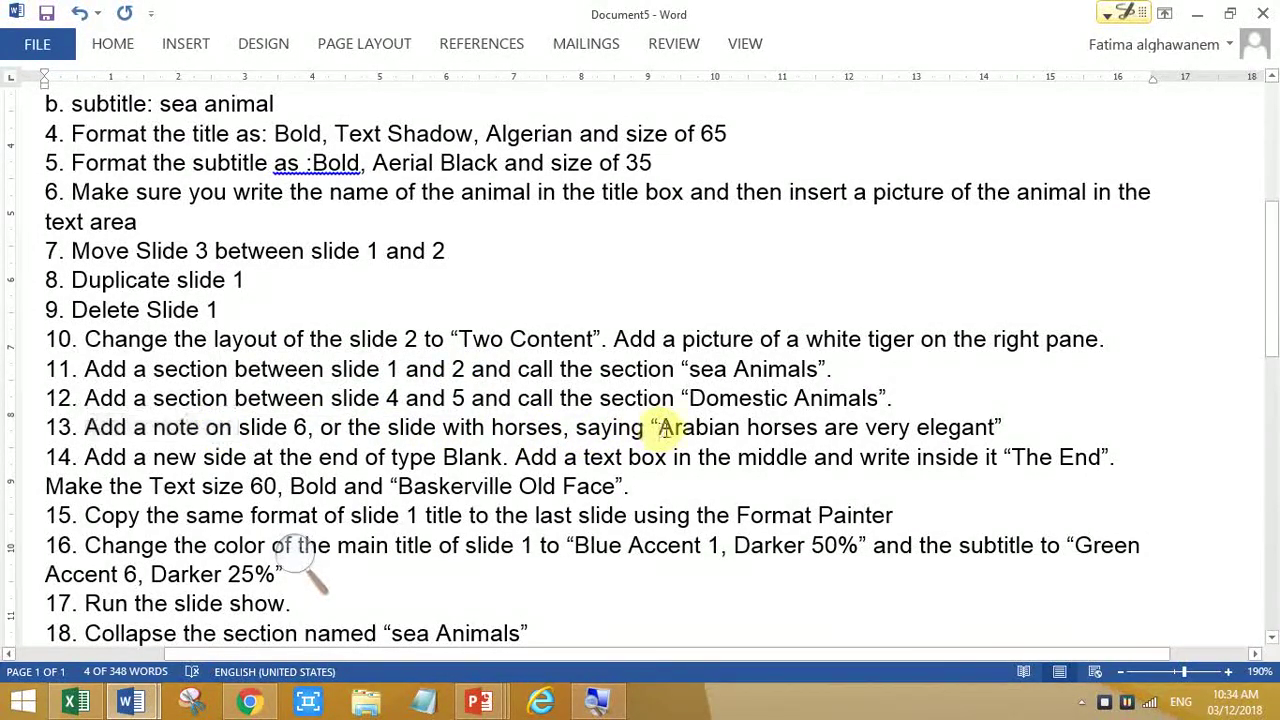
{"action": "right_click", "coordinate": [958, 428]}
{"action": "left_click", "coordinate": [1005, 181]}
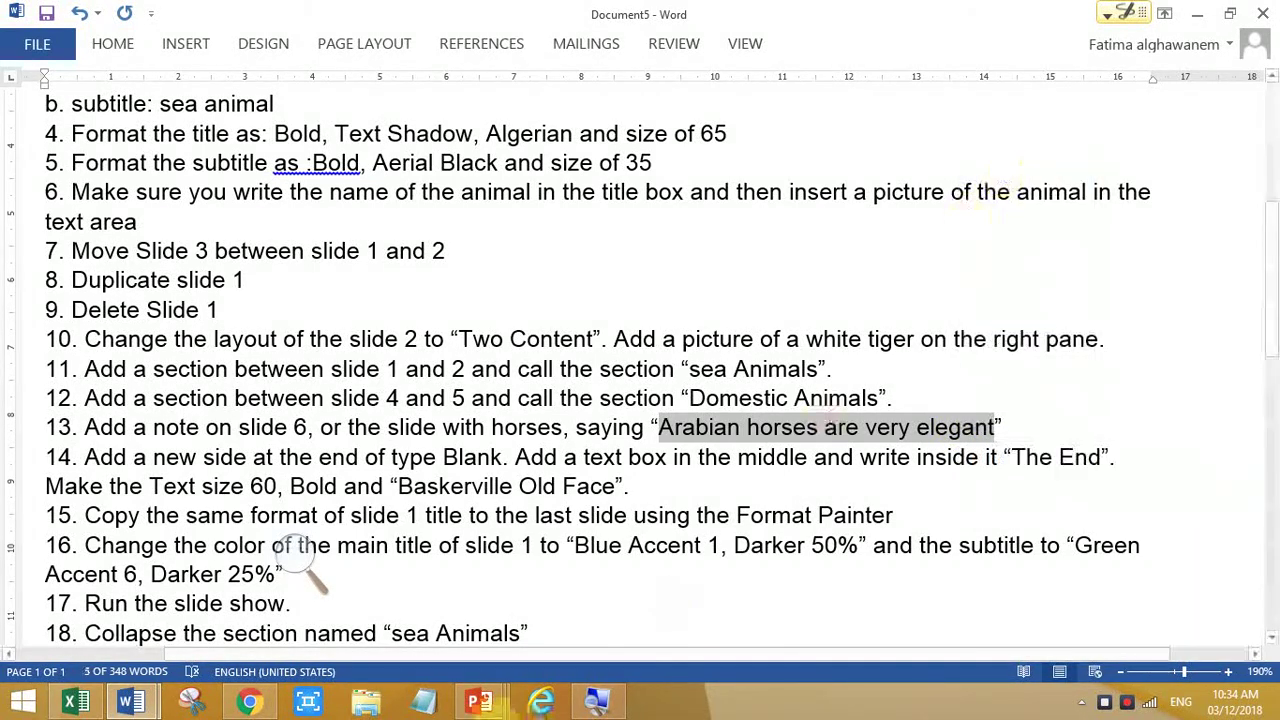
Step: Paste 'Arabian horses are very elegant' into the speaker notes of slide 6, the horse slide
{"action": "left_click", "coordinate": [478, 700]}
{"action": "left_click", "coordinate": [873, 612]}
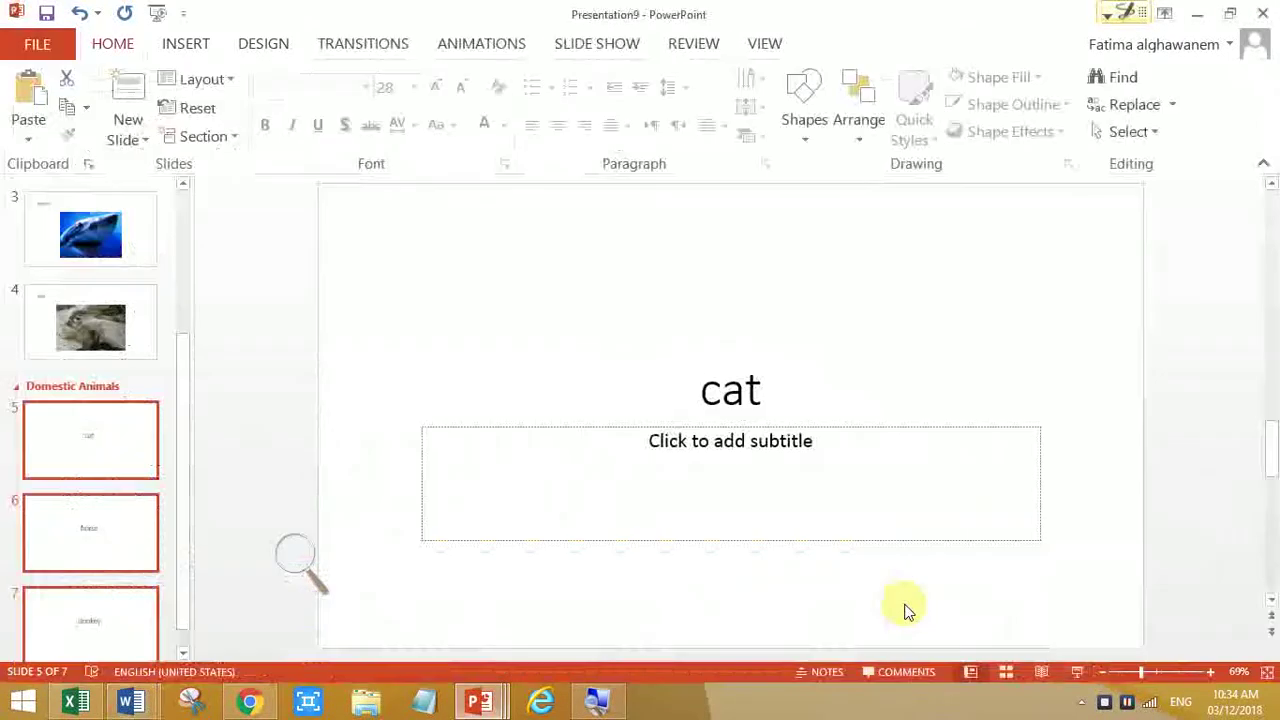
{"action": "left_click", "coordinate": [113, 545]}
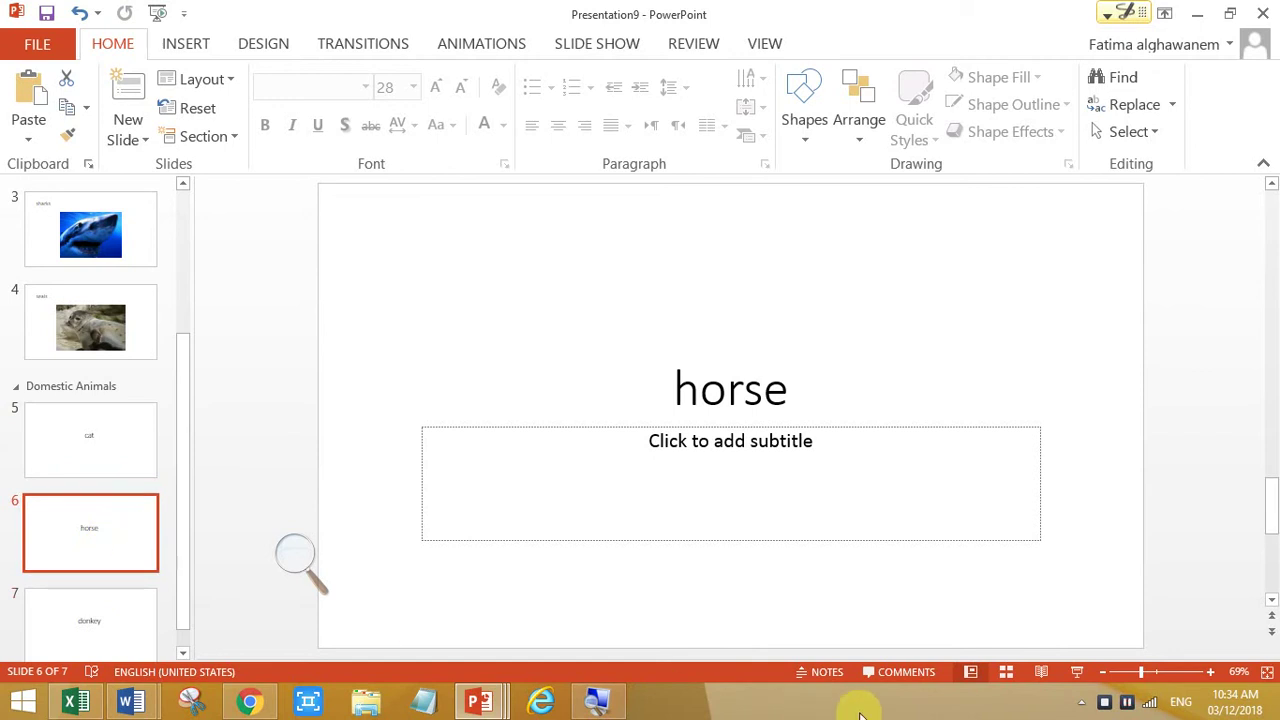
{"action": "left_click", "coordinate": [829, 678]}
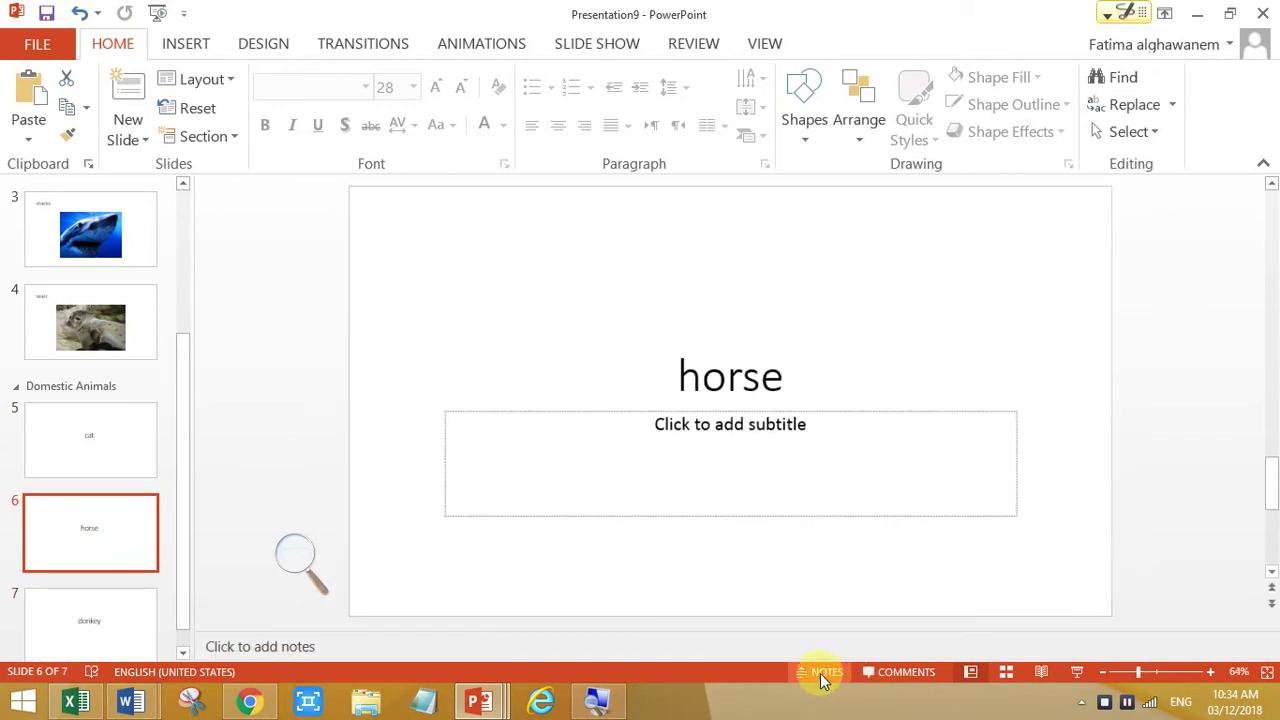
{"action": "left_click", "coordinate": [299, 645]}
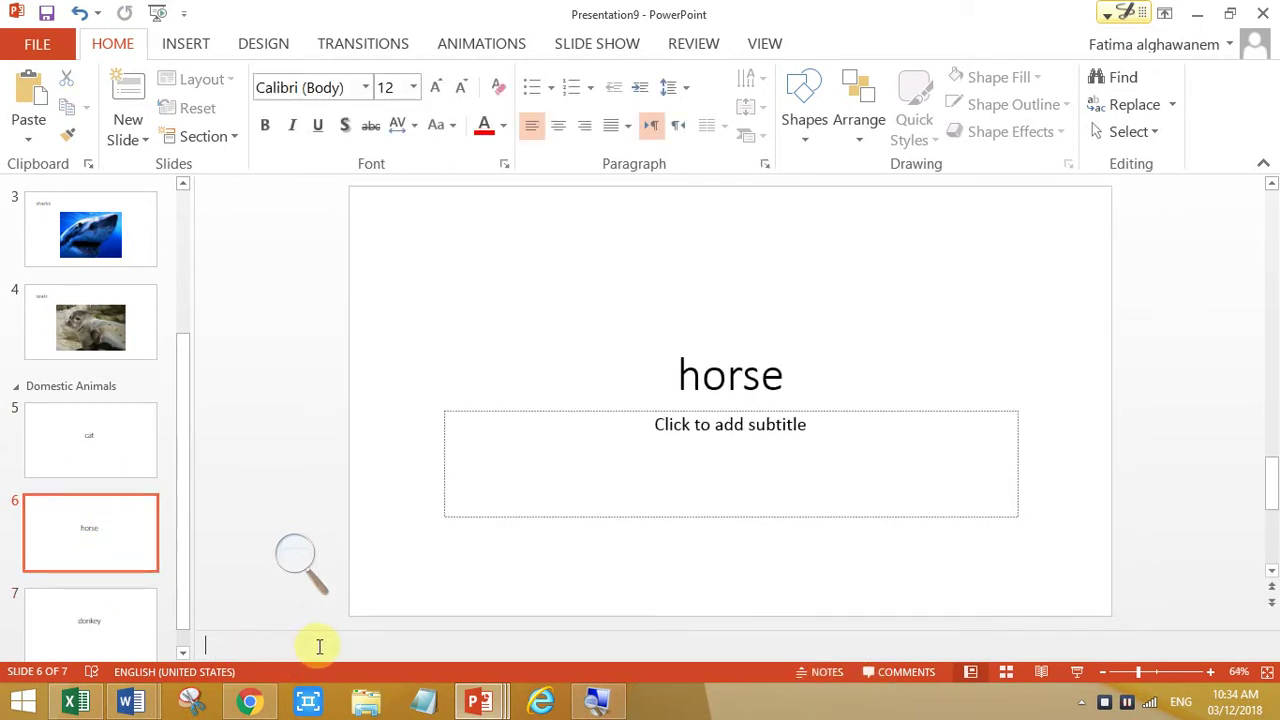
{"action": "key", "text": "ctrl+v"}
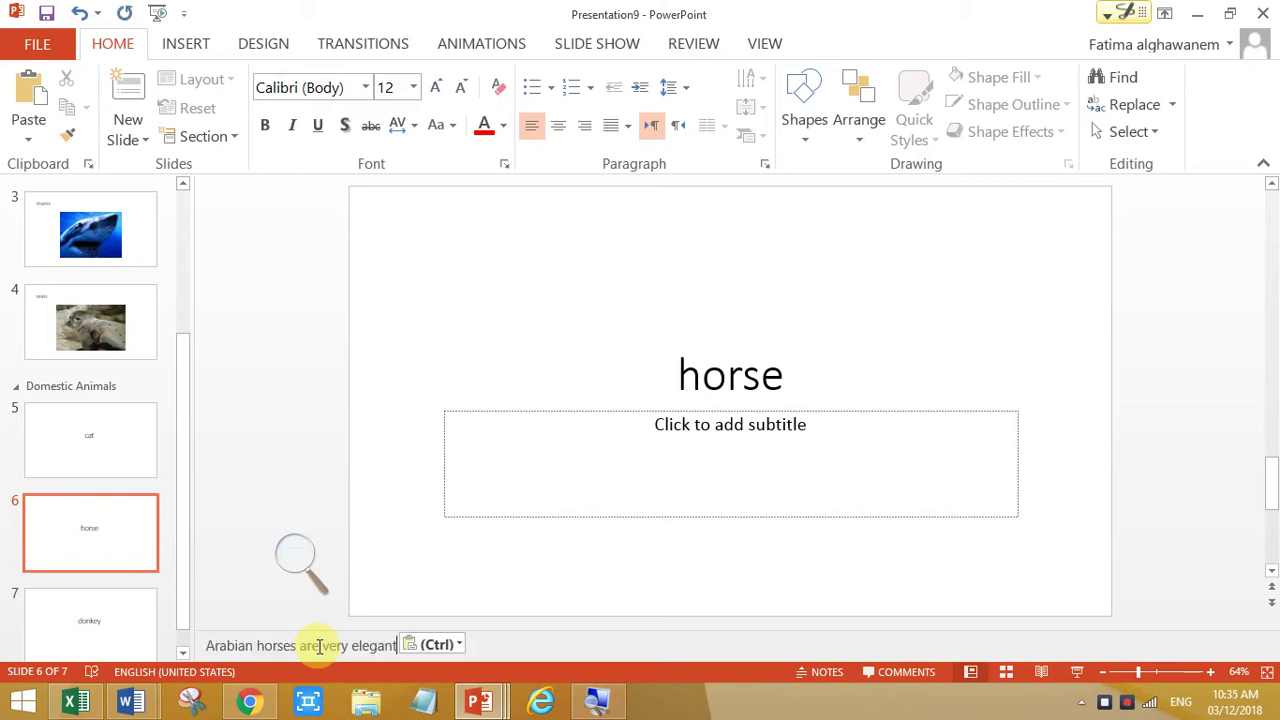
{"action": "left_click", "coordinate": [418, 582]}
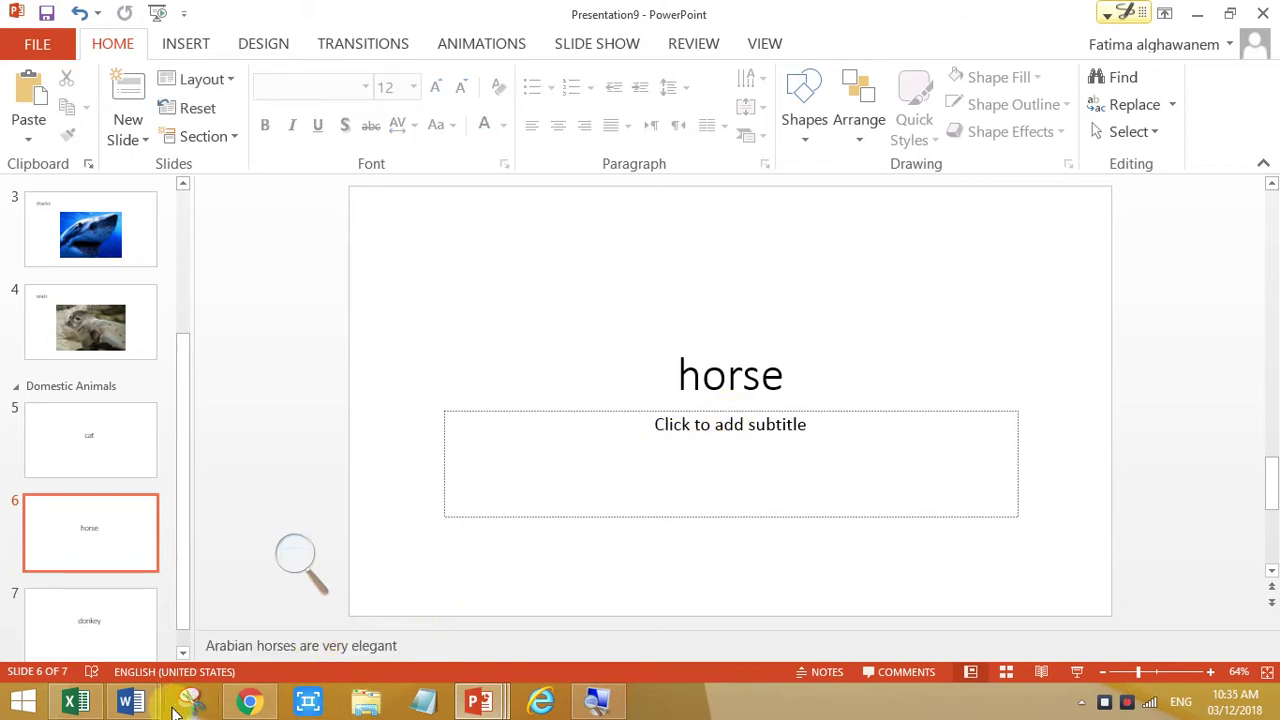
Step: Check the Word instructions, then return to Presentation9 showing the slide 6 horse note
{"action": "mouse_move", "coordinate": [130, 700]}
{"action": "left_click", "coordinate": [283, 609]}
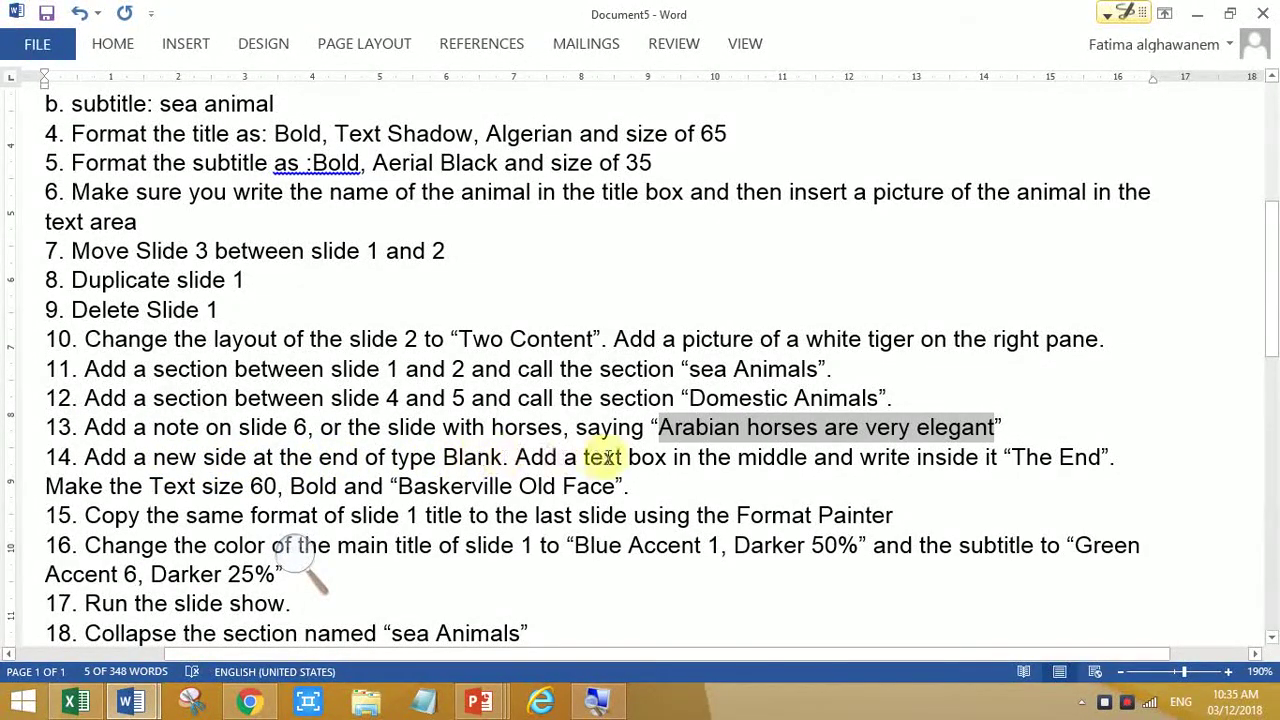
{"action": "left_click", "coordinate": [482, 692]}
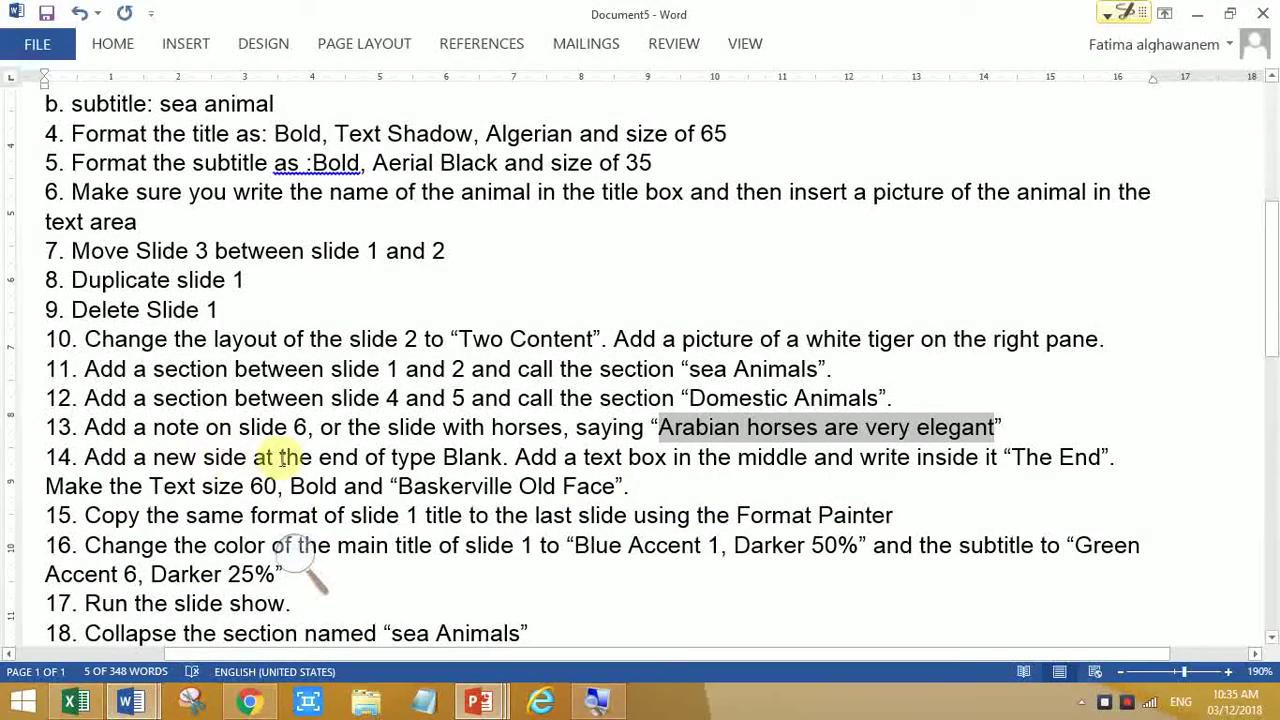
{"action": "left_click", "coordinate": [479, 701]}
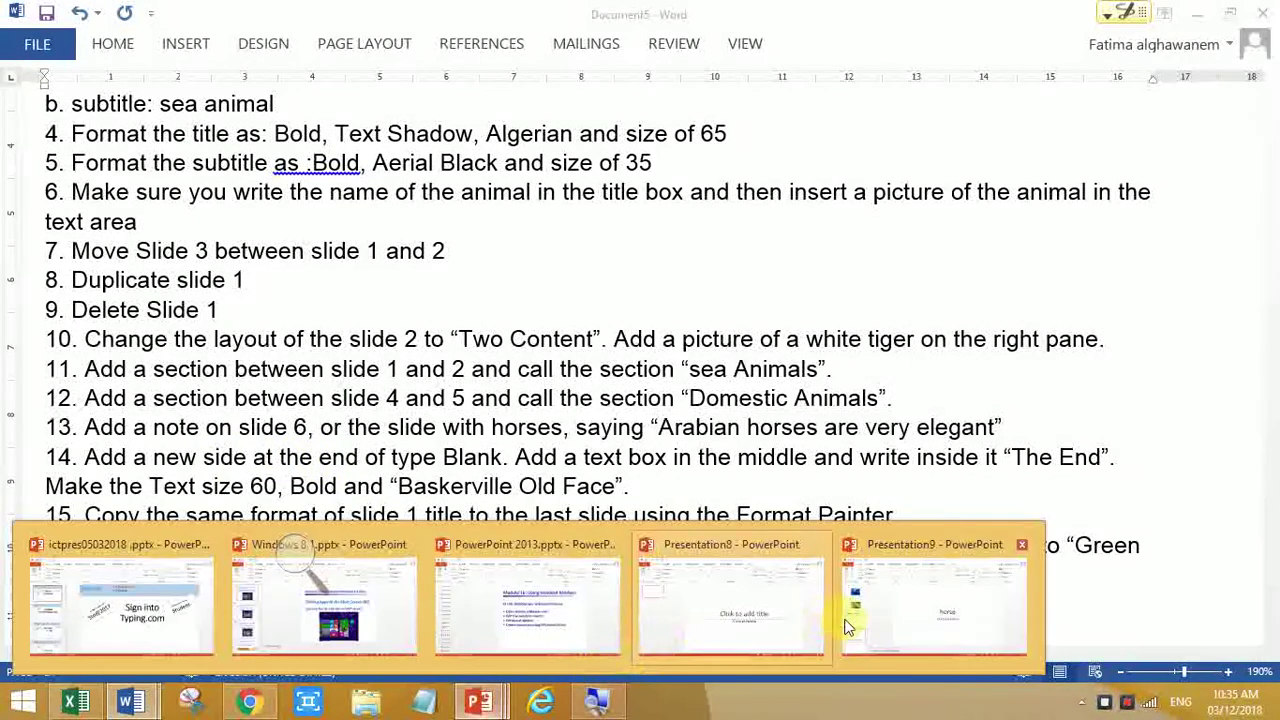
{"action": "left_click", "coordinate": [880, 630]}
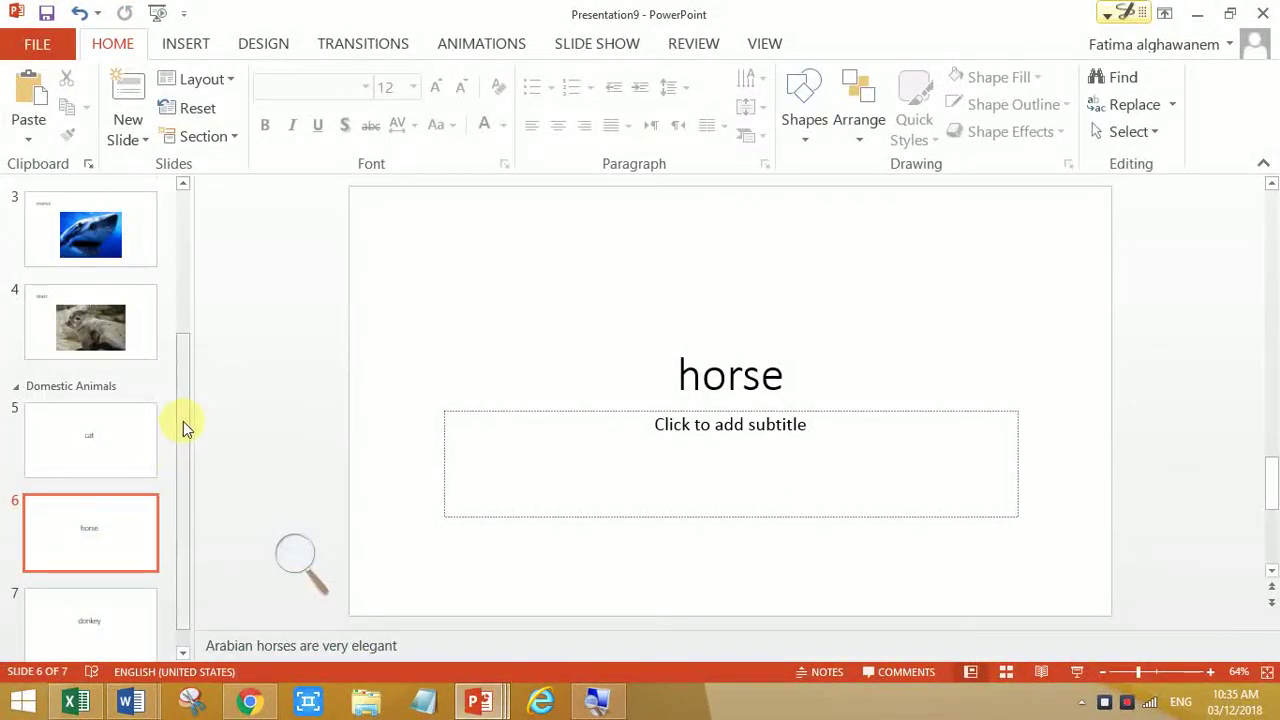
Step: Add a Blank layout slide 8 after the donkey slide
{"action": "left_click_drag", "start_coordinate": [183, 426], "coordinate": [188, 572]}
{"action": "left_click", "coordinate": [134, 641]}
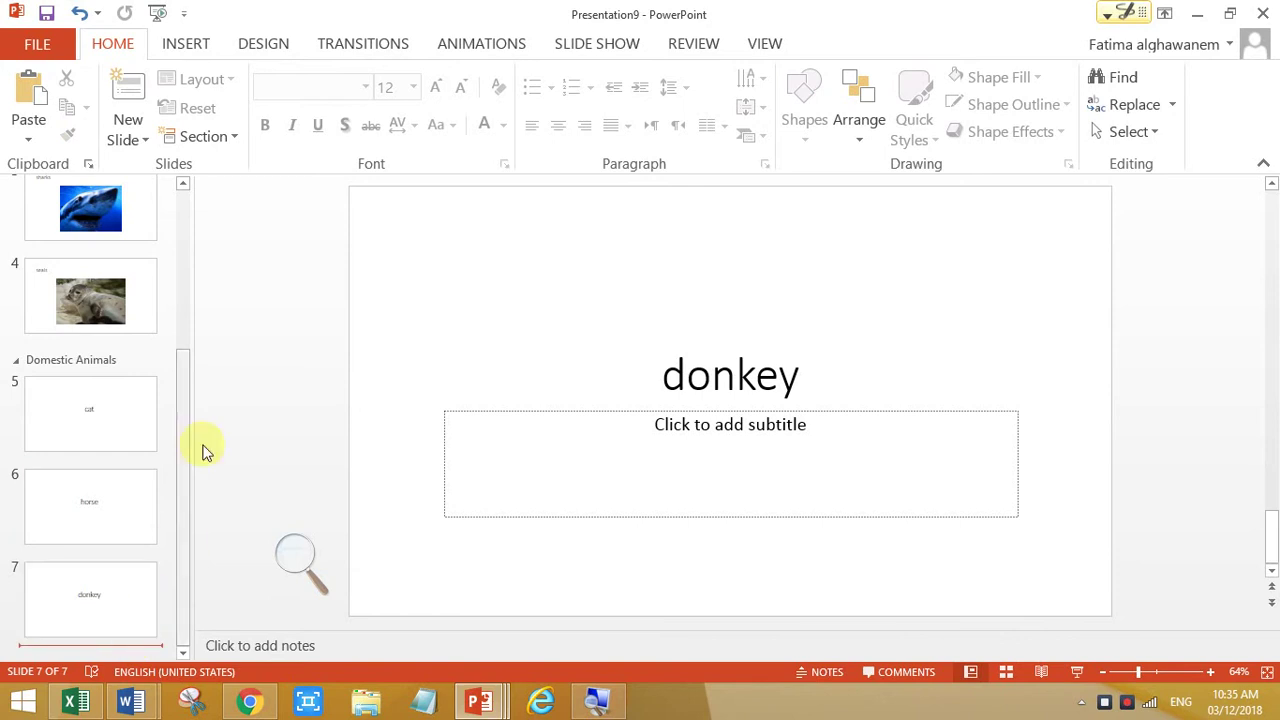
{"action": "left_click", "coordinate": [130, 134]}
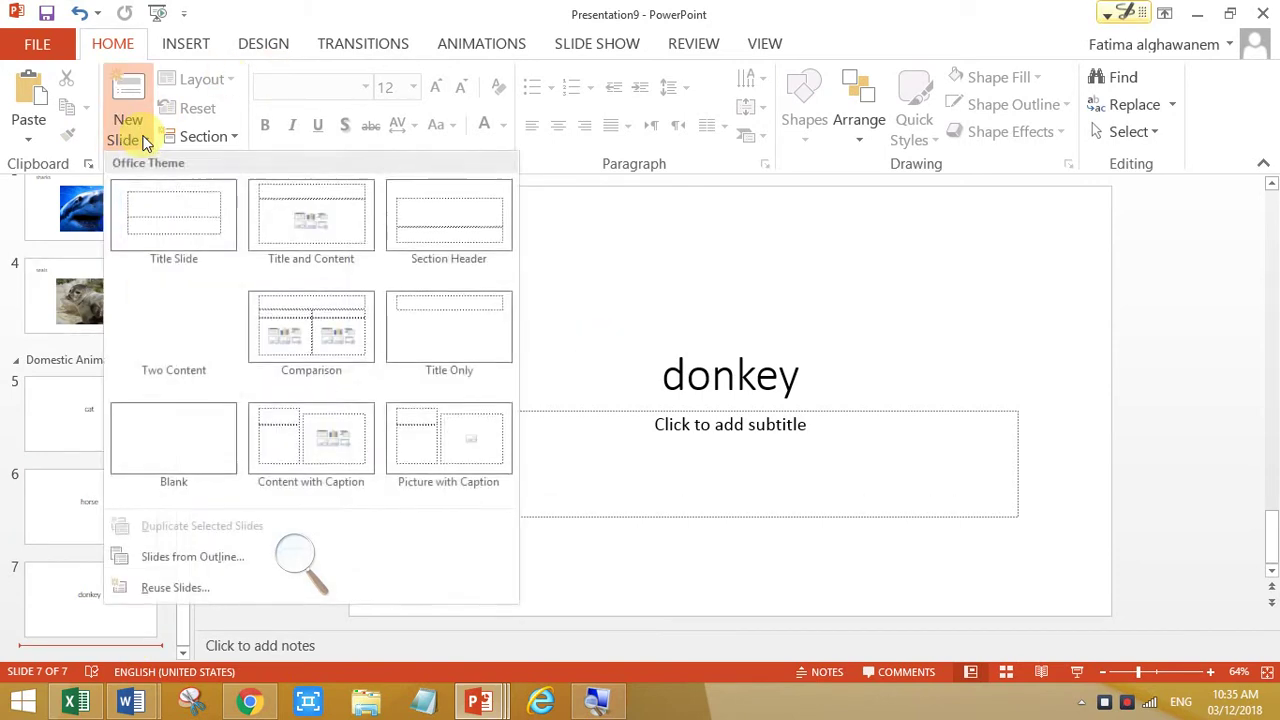
{"action": "left_click", "coordinate": [177, 428]}
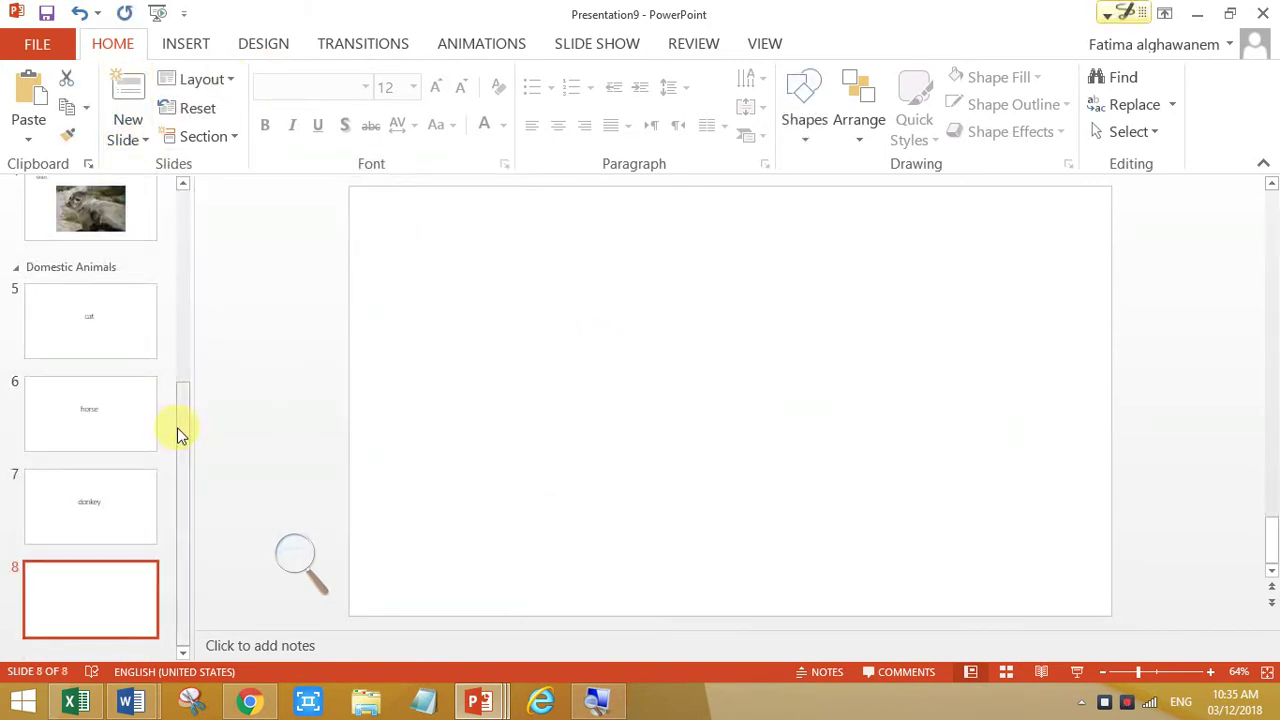
Step: Copy the words 'The End' from step 14 of the Word task list
{"action": "mouse_move", "coordinate": [137, 703]}
{"action": "left_click", "coordinate": [322, 625]}
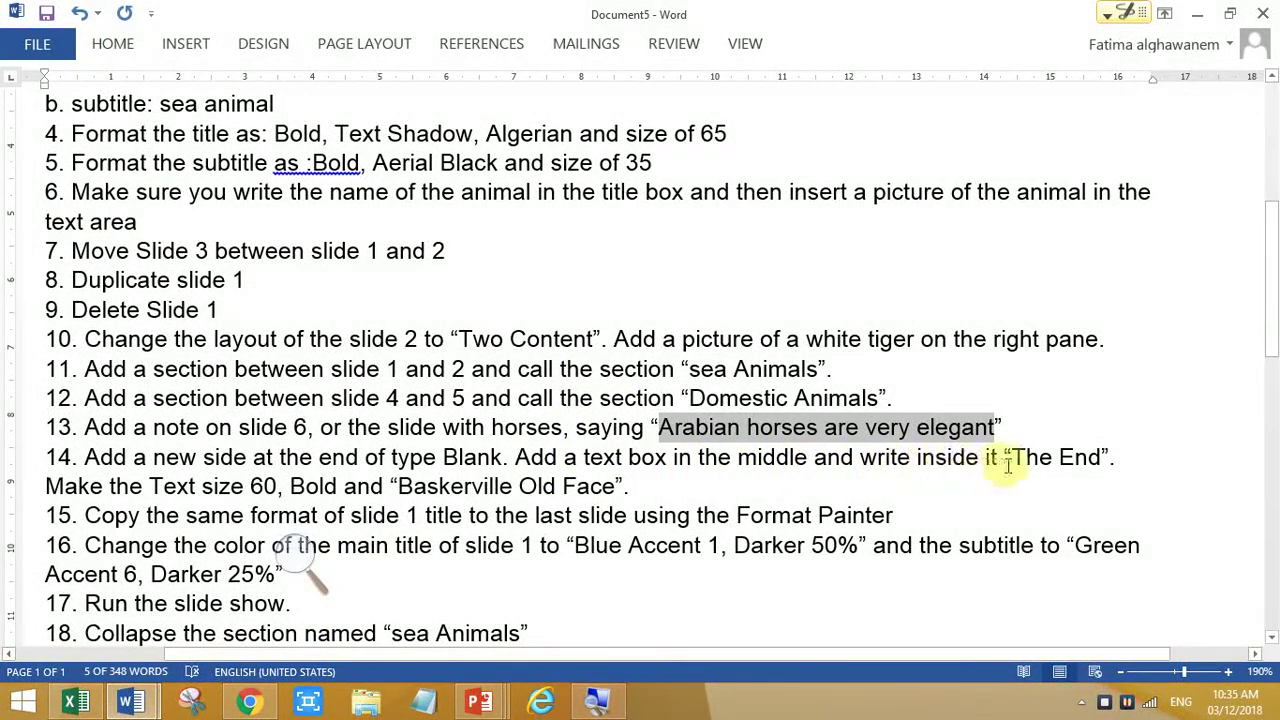
{"action": "left_click_drag", "start_coordinate": [1014, 458], "coordinate": [1107, 457]}
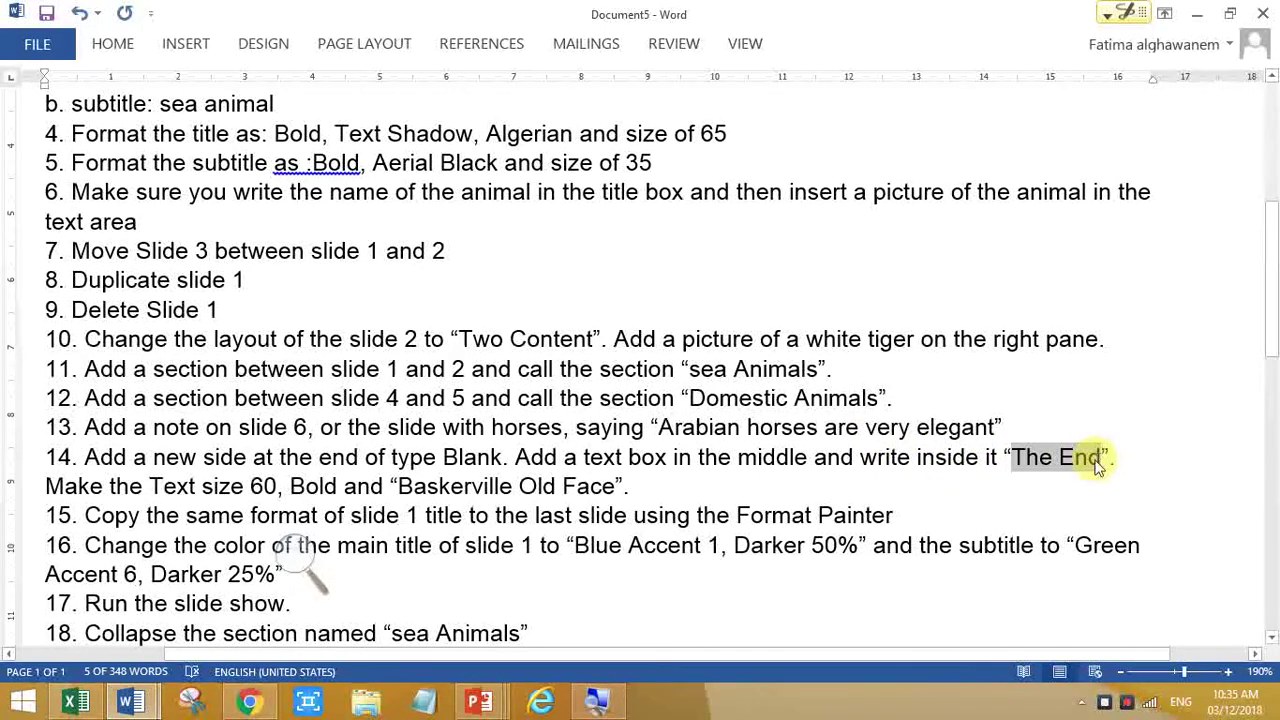
{"action": "right_click", "coordinate": [1100, 466]}
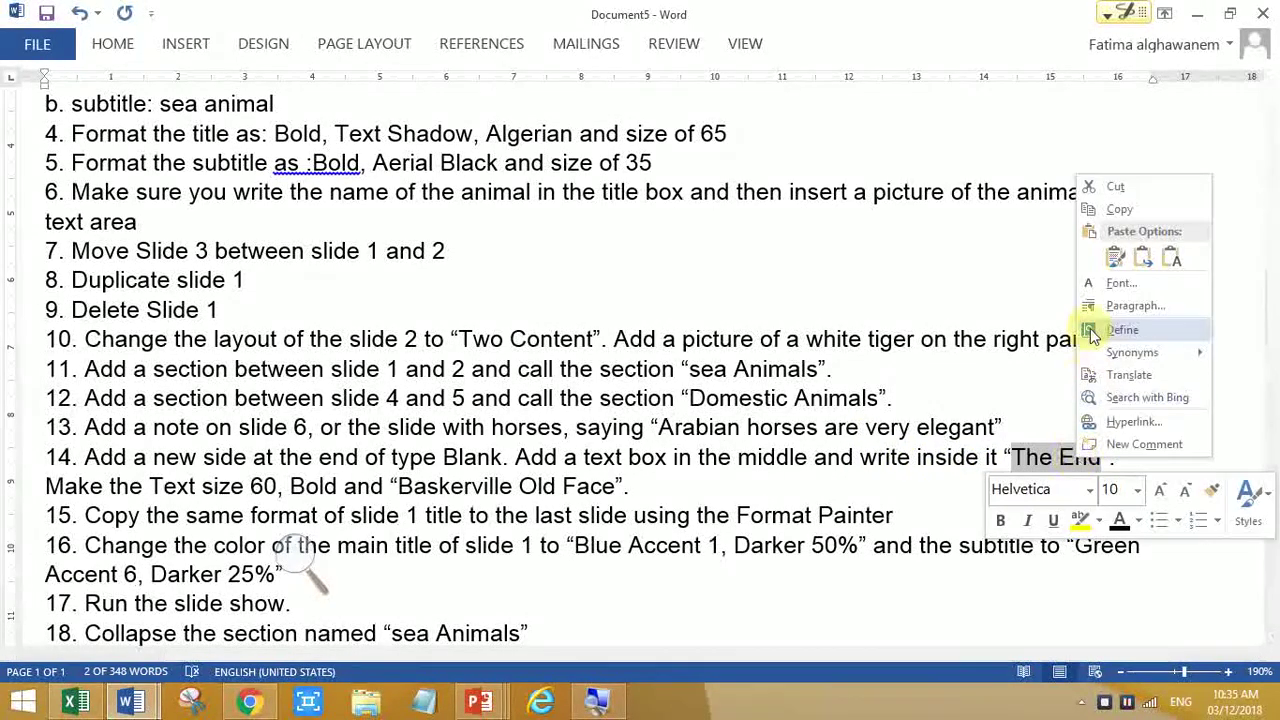
{"action": "left_click", "coordinate": [1117, 209]}
Step: Place a 'The End' text box mid-slide 8, widen it to one line, then return to Word
{"action": "mouse_move", "coordinate": [478, 700]}
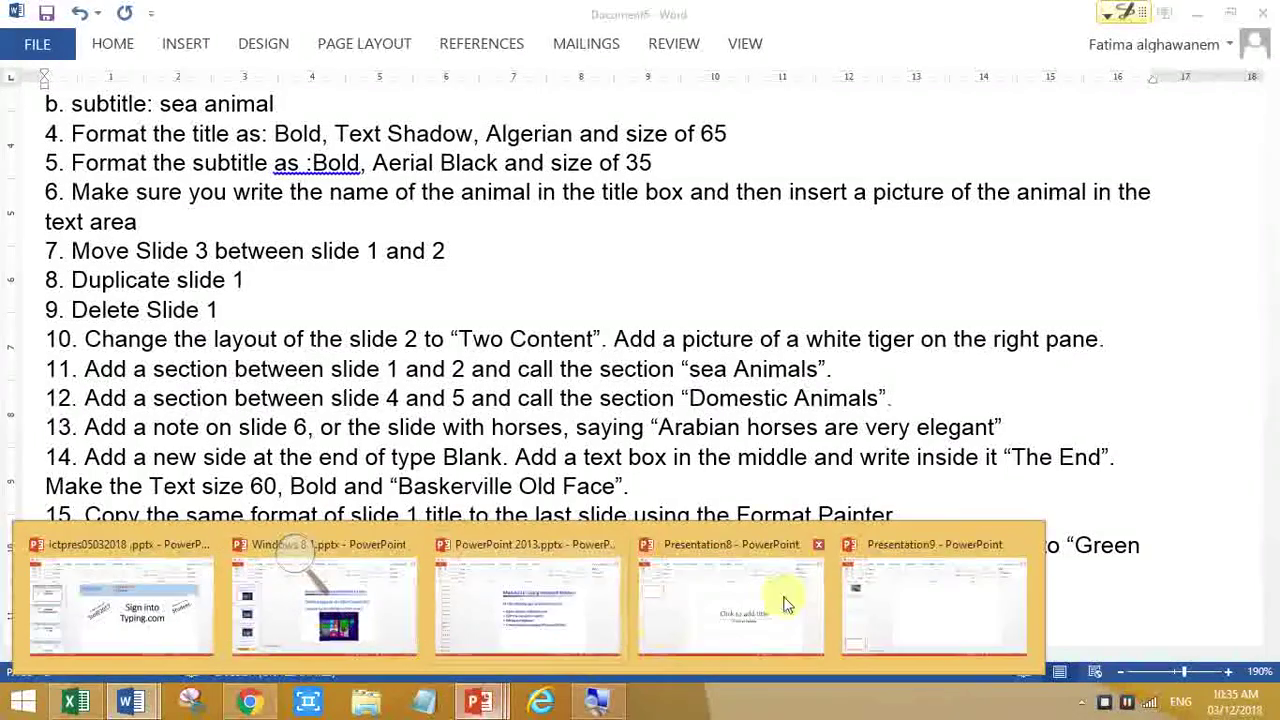
{"action": "left_click", "coordinate": [886, 594]}
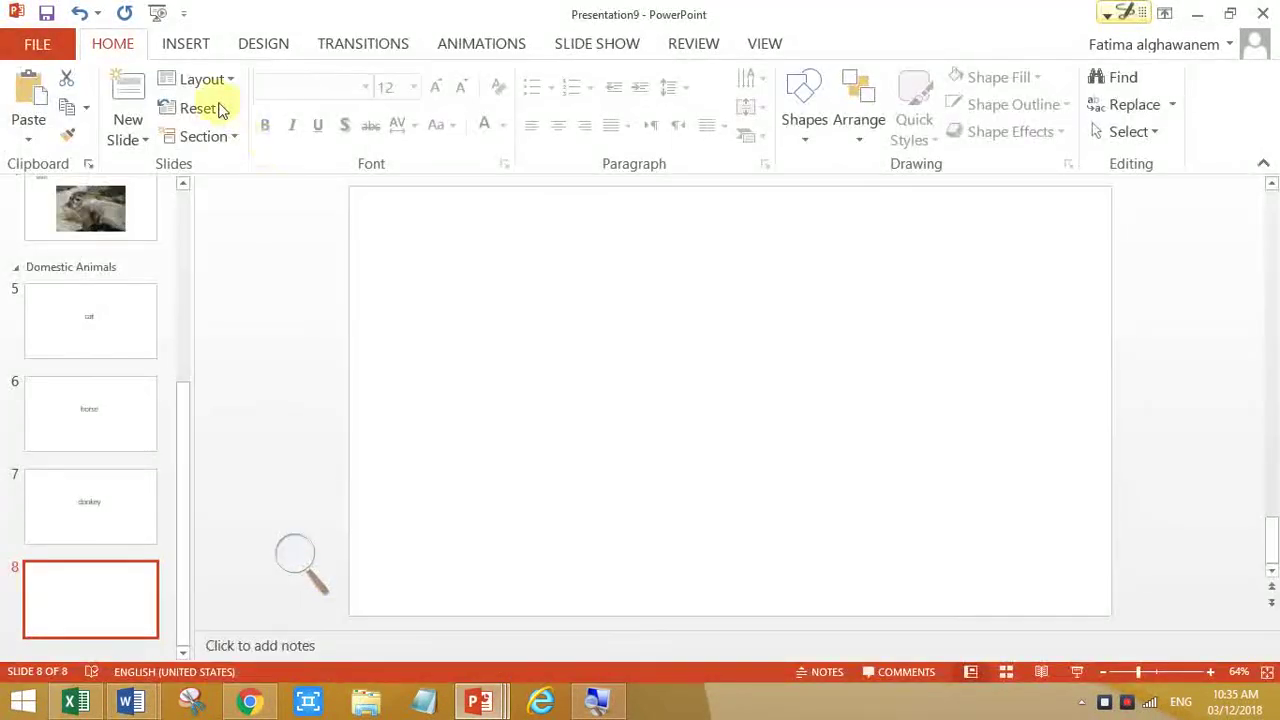
{"action": "left_click", "coordinate": [190, 44]}
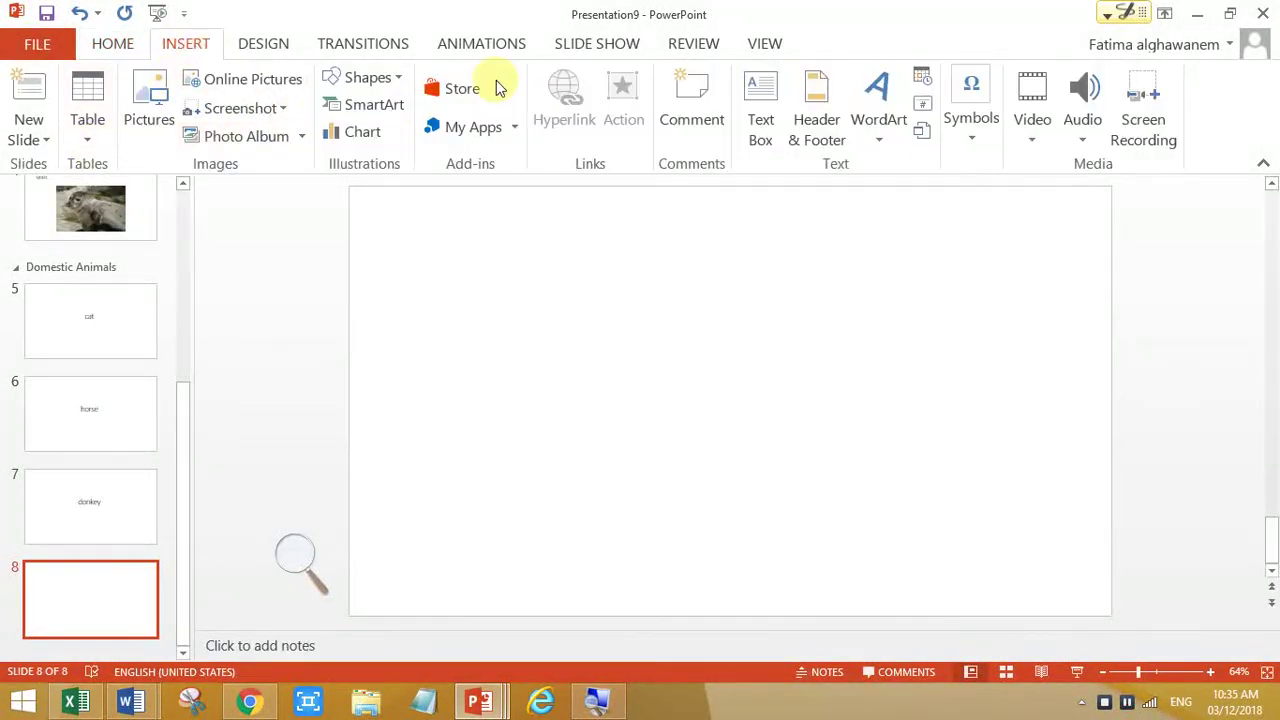
{"action": "left_click", "coordinate": [770, 94]}
{"action": "left_click", "coordinate": [656, 317]}
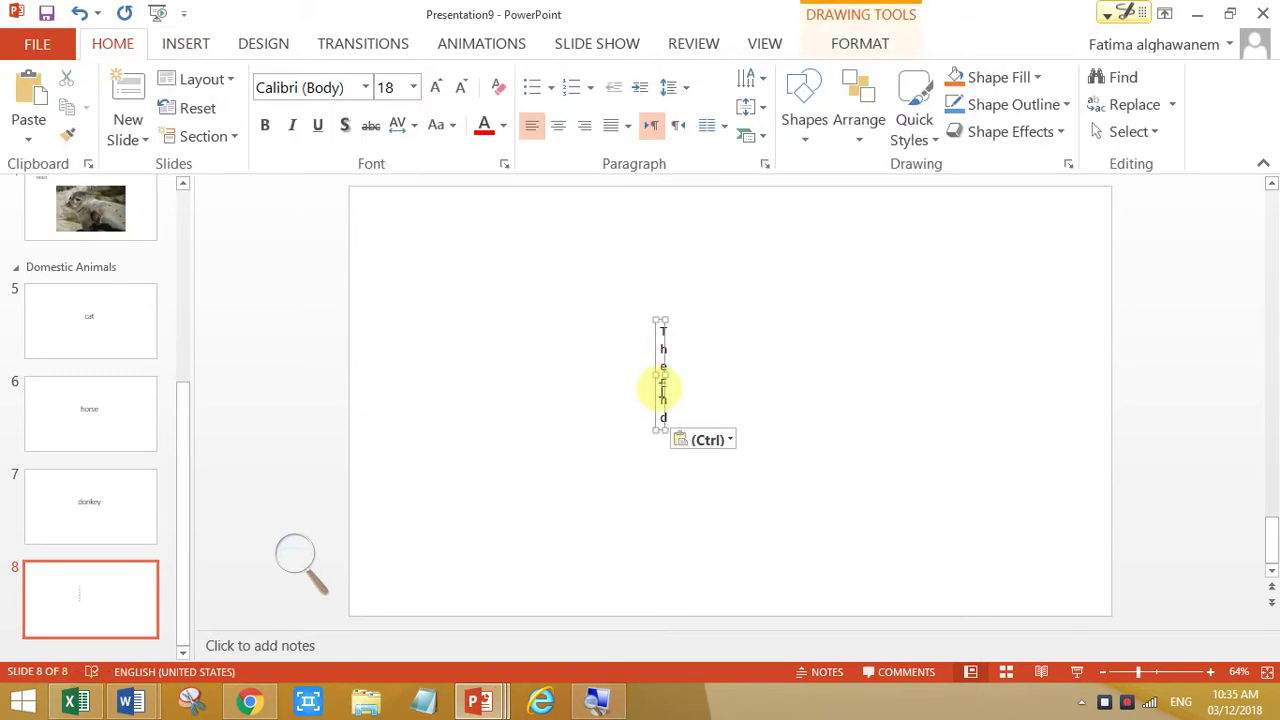
{"action": "left_click_drag", "start_coordinate": [680, 372], "coordinate": [760, 349]}
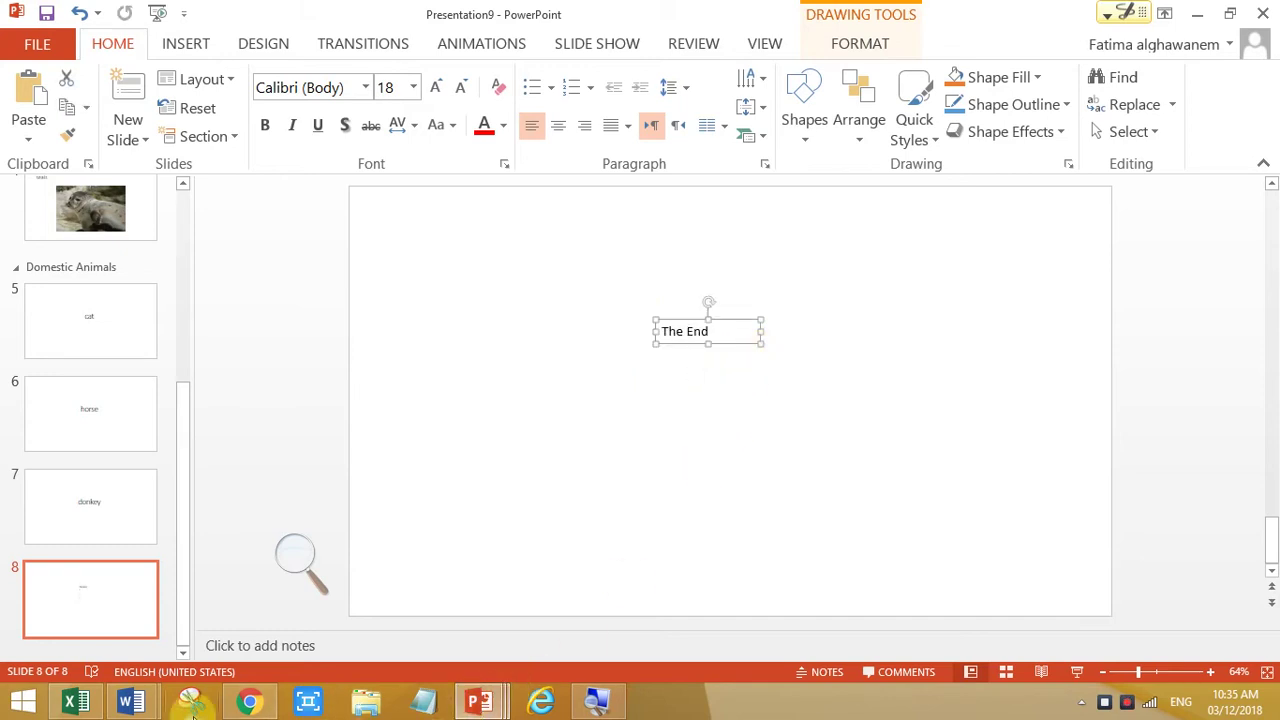
{"action": "mouse_move", "coordinate": [145, 705]}
{"action": "left_click", "coordinate": [290, 605]}
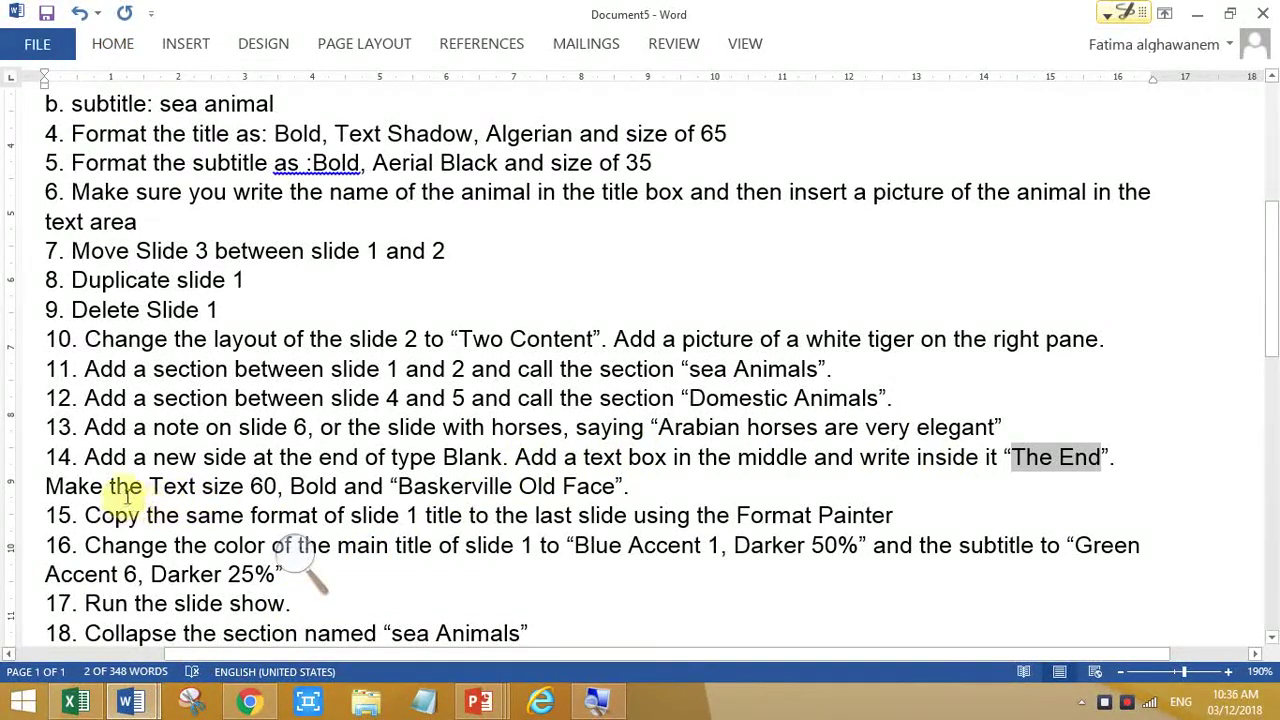
Step: Note step 14's size 60 and Bold requirements in Word, then return to slide 8
{"action": "double_click", "coordinate": [262, 486]}
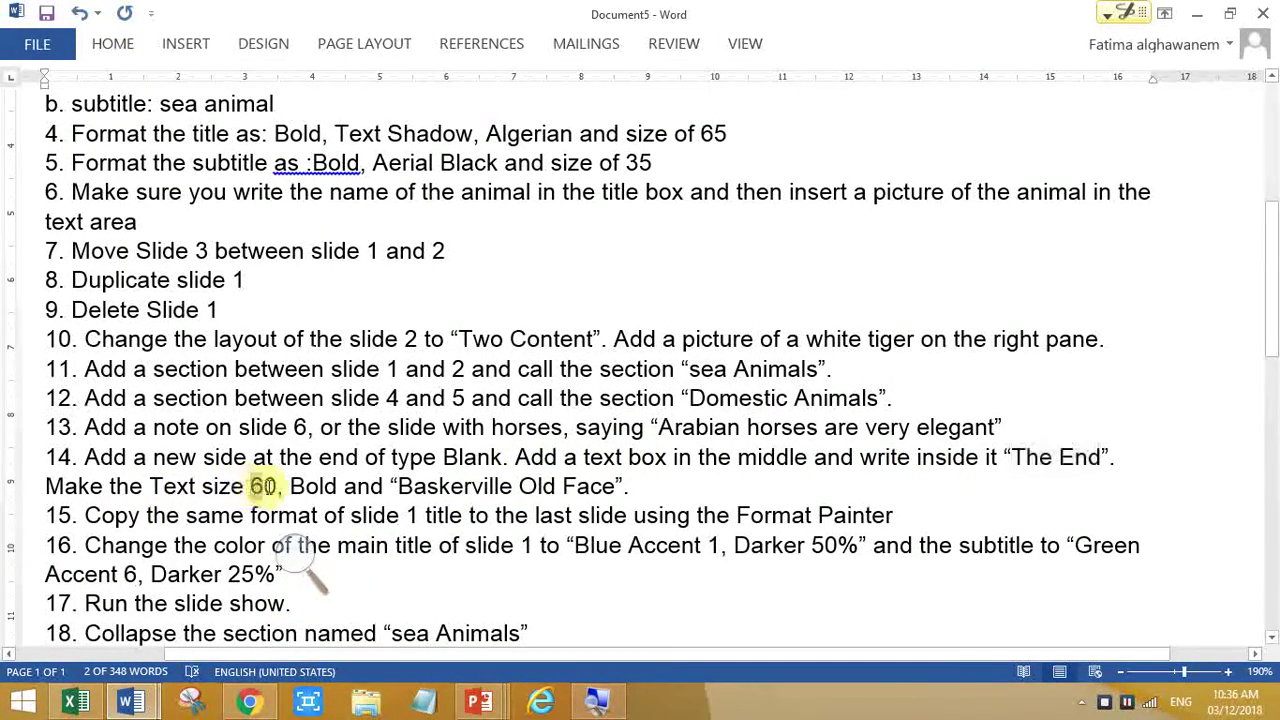
{"action": "left_click_drag", "start_coordinate": [277, 487], "coordinate": [615, 487]}
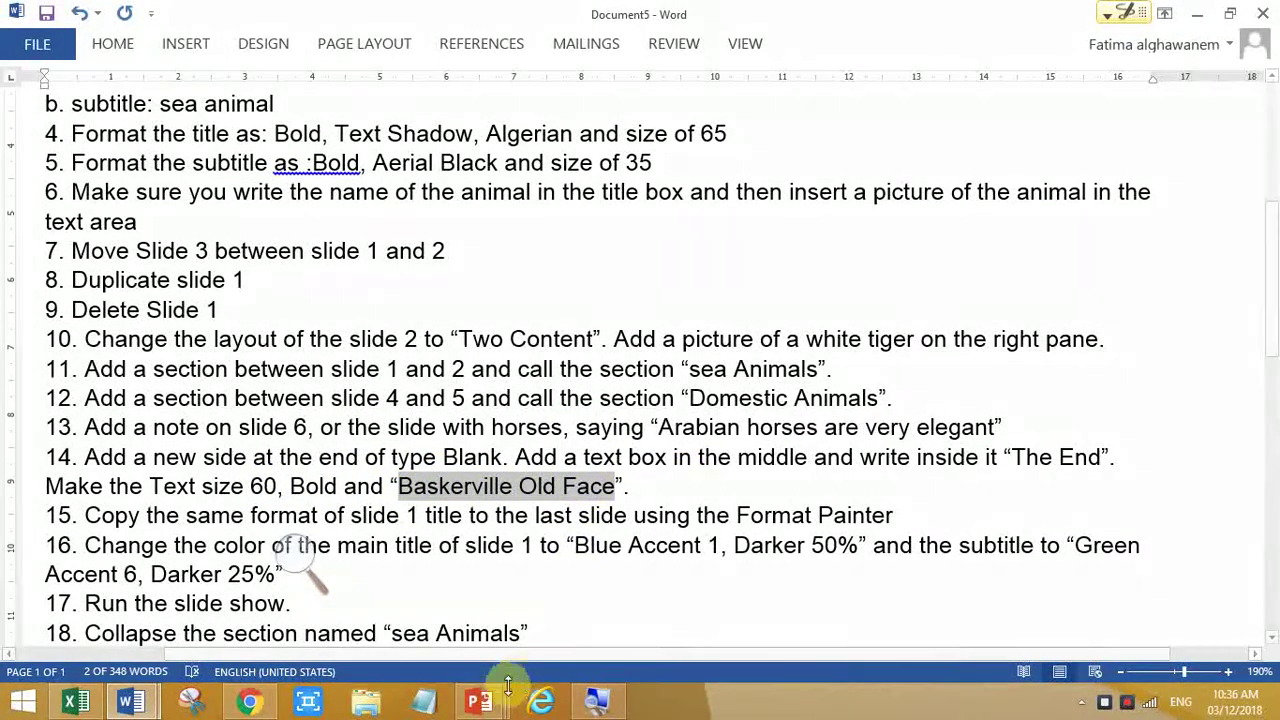
{"action": "mouse_move", "coordinate": [489, 708]}
{"action": "left_click", "coordinate": [893, 589]}
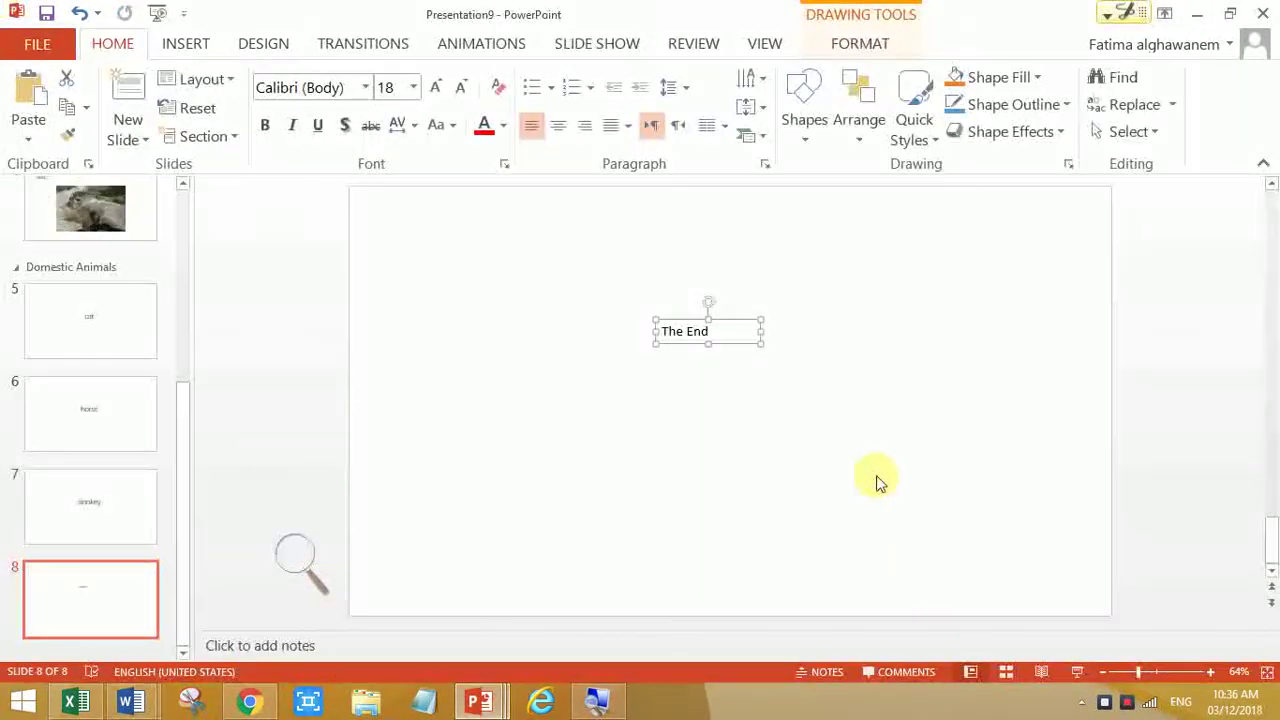
Step: Make The End bold, size 60, Baskerville Old Face, widened to fit one line
{"action": "left_click", "coordinate": [270, 126]}
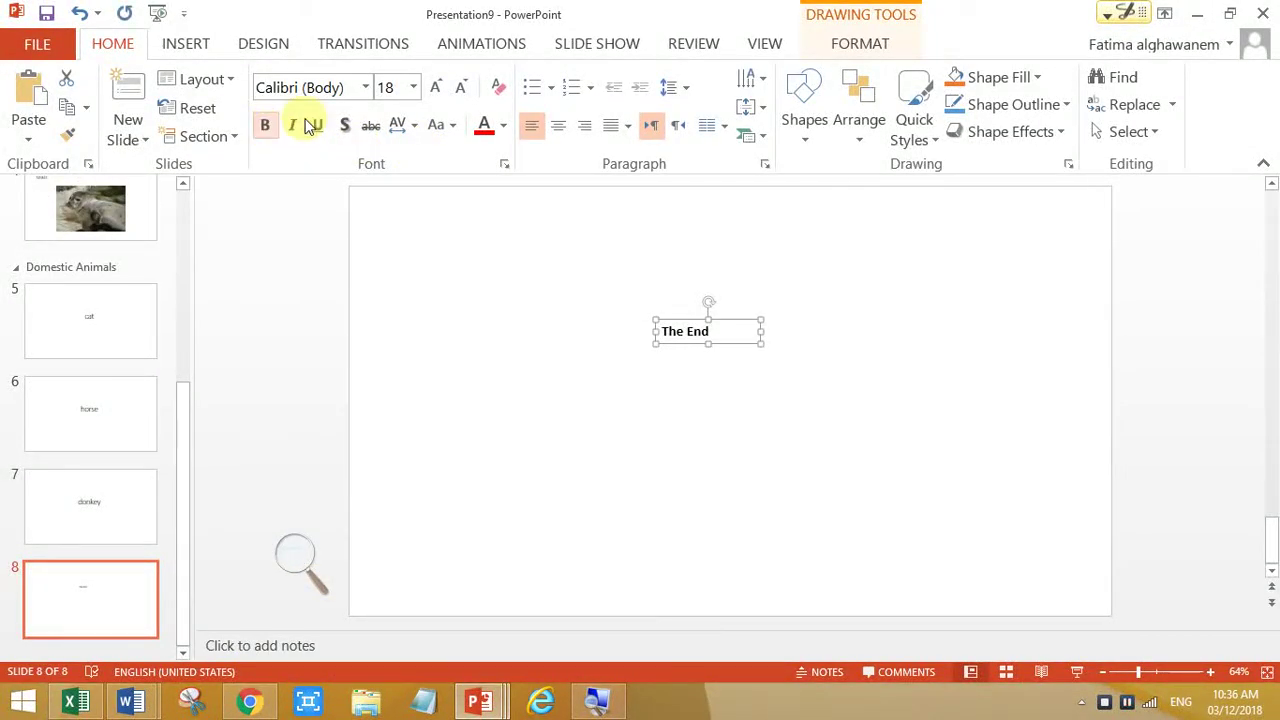
{"action": "left_click", "coordinate": [8, 10]}
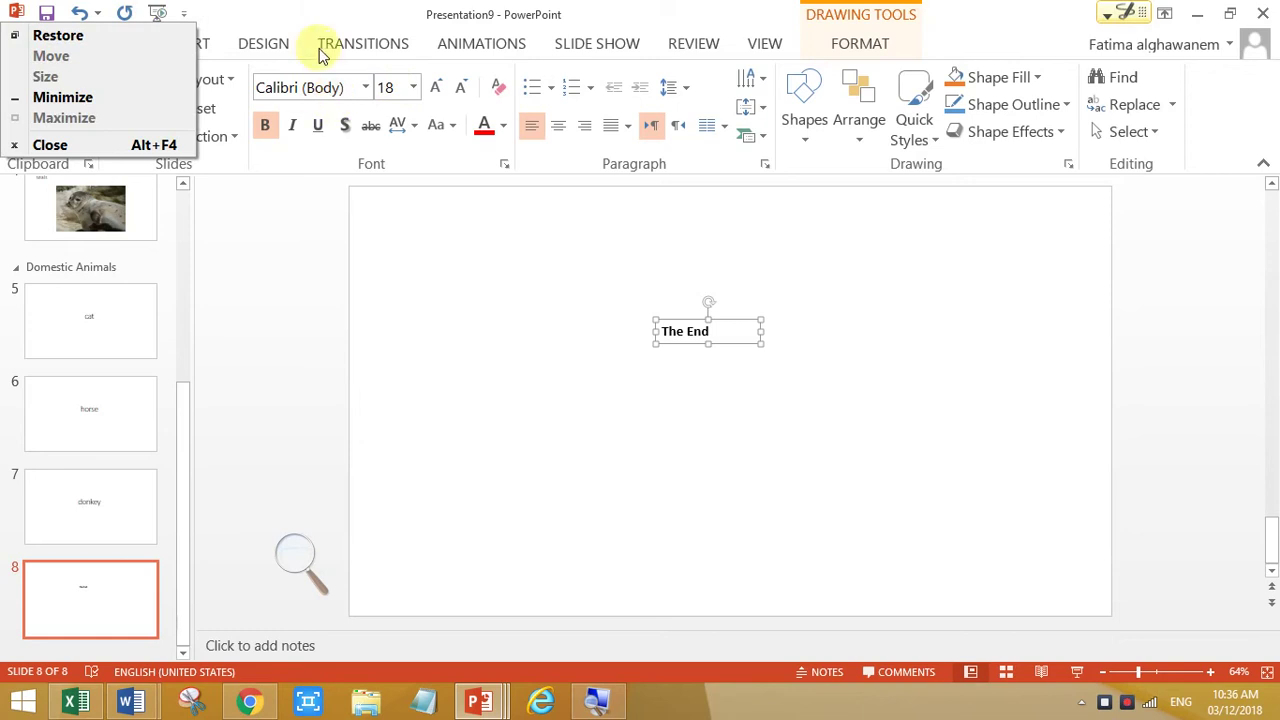
{"action": "left_click", "coordinate": [414, 88]}
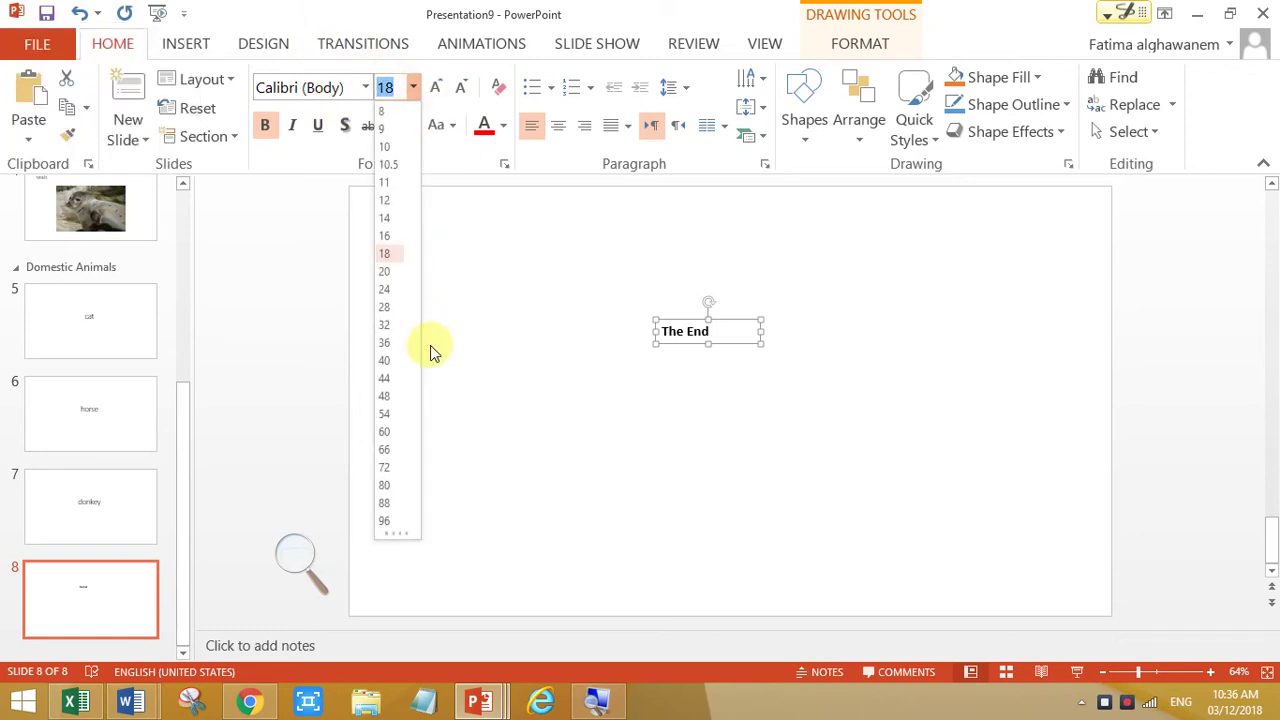
{"action": "left_click", "coordinate": [393, 441]}
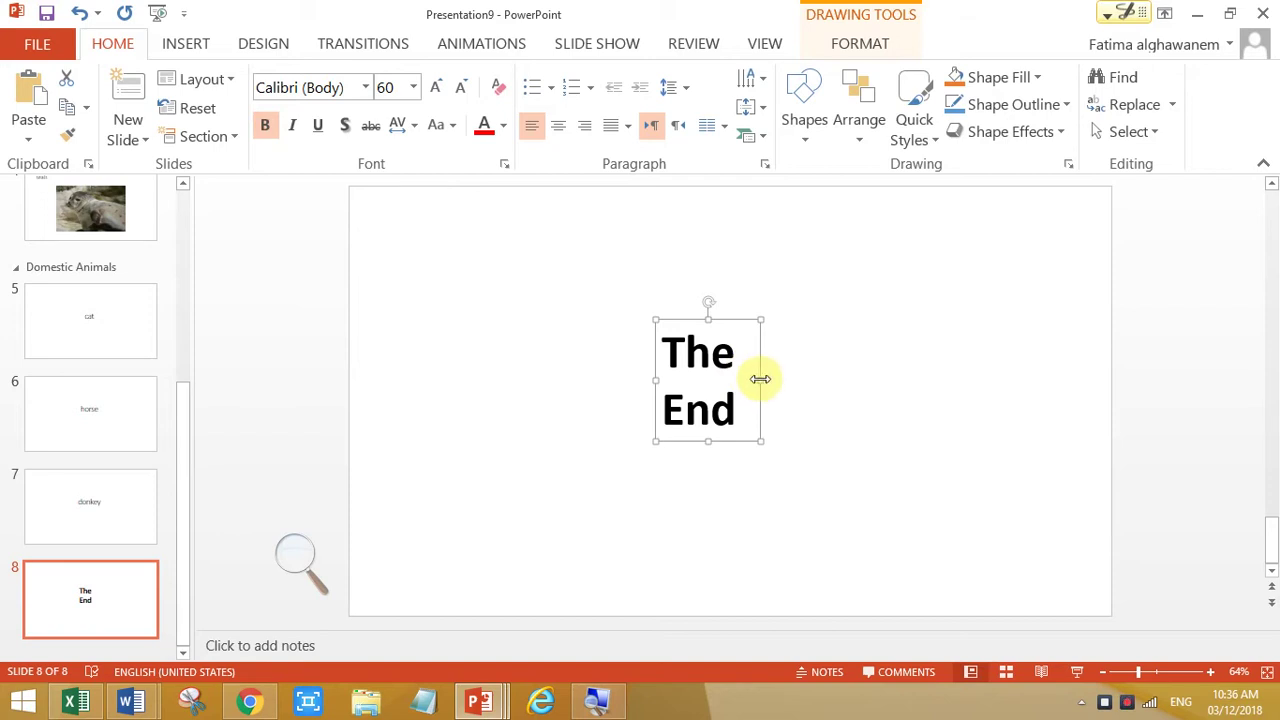
{"action": "left_click_drag", "start_coordinate": [760, 379], "coordinate": [880, 351]}
{"action": "type", "text": "Baskerville Old"}
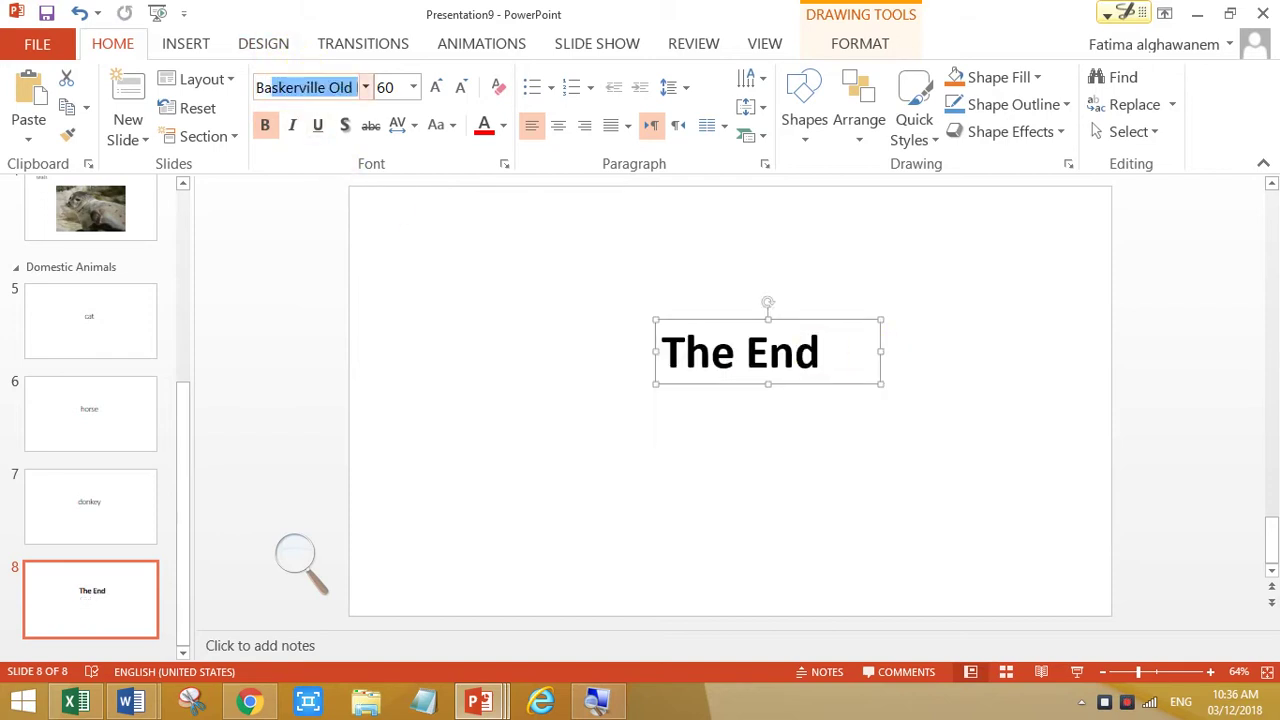
{"action": "left_click", "coordinate": [368, 90]}
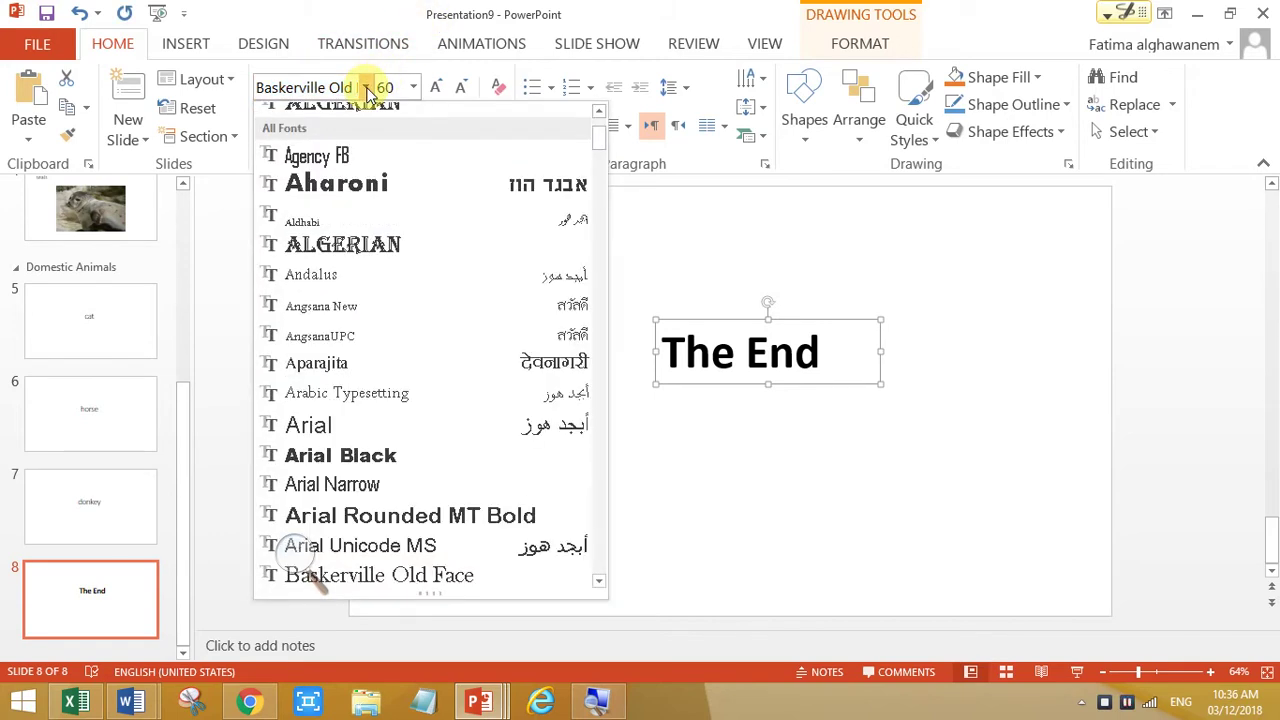
{"action": "left_click", "coordinate": [399, 579]}
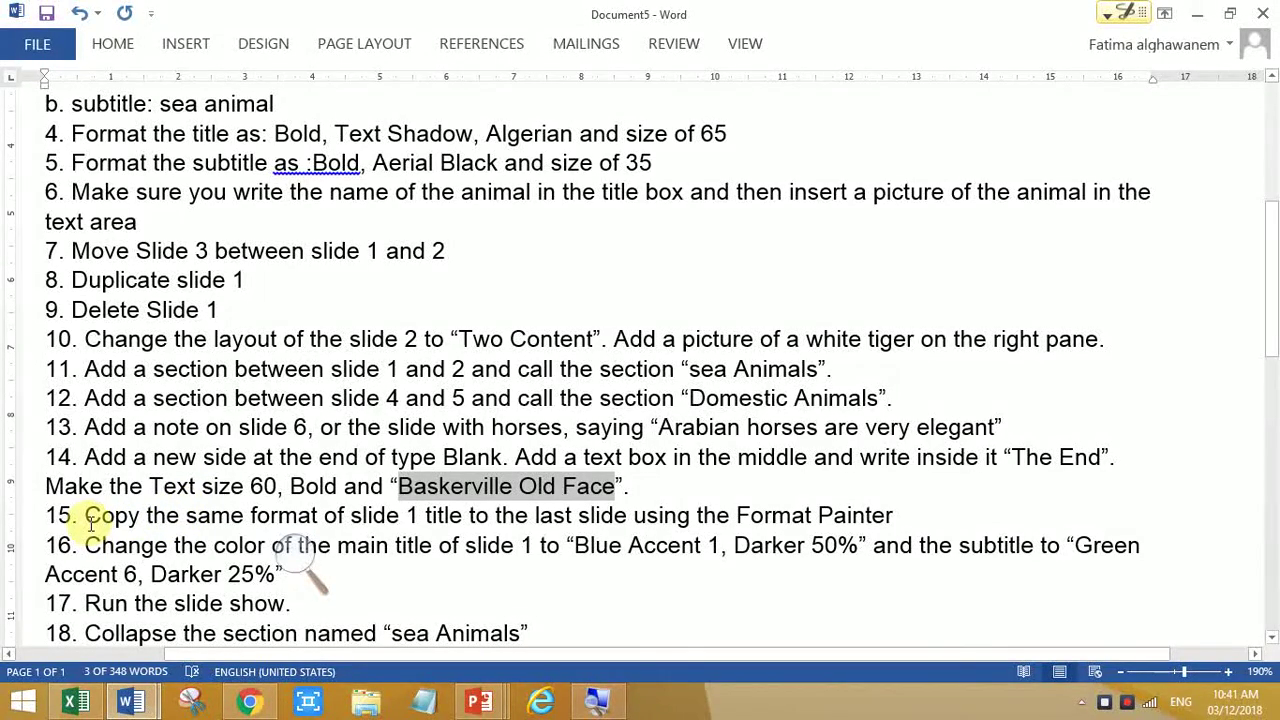
Step: Read step 15 about copying the title format and return to Presentation9
{"action": "left_click_drag", "start_coordinate": [86, 517], "coordinate": [876, 530]}
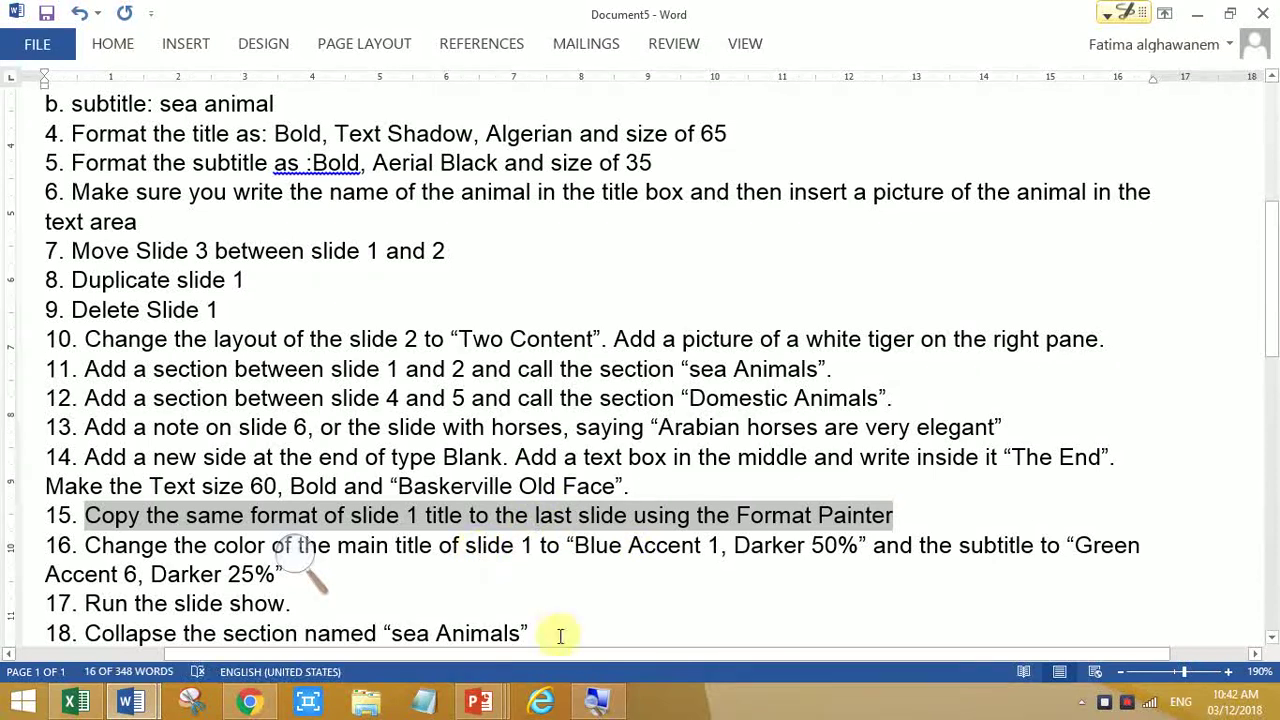
{"action": "left_click", "coordinate": [480, 700]}
{"action": "left_click", "coordinate": [866, 606]}
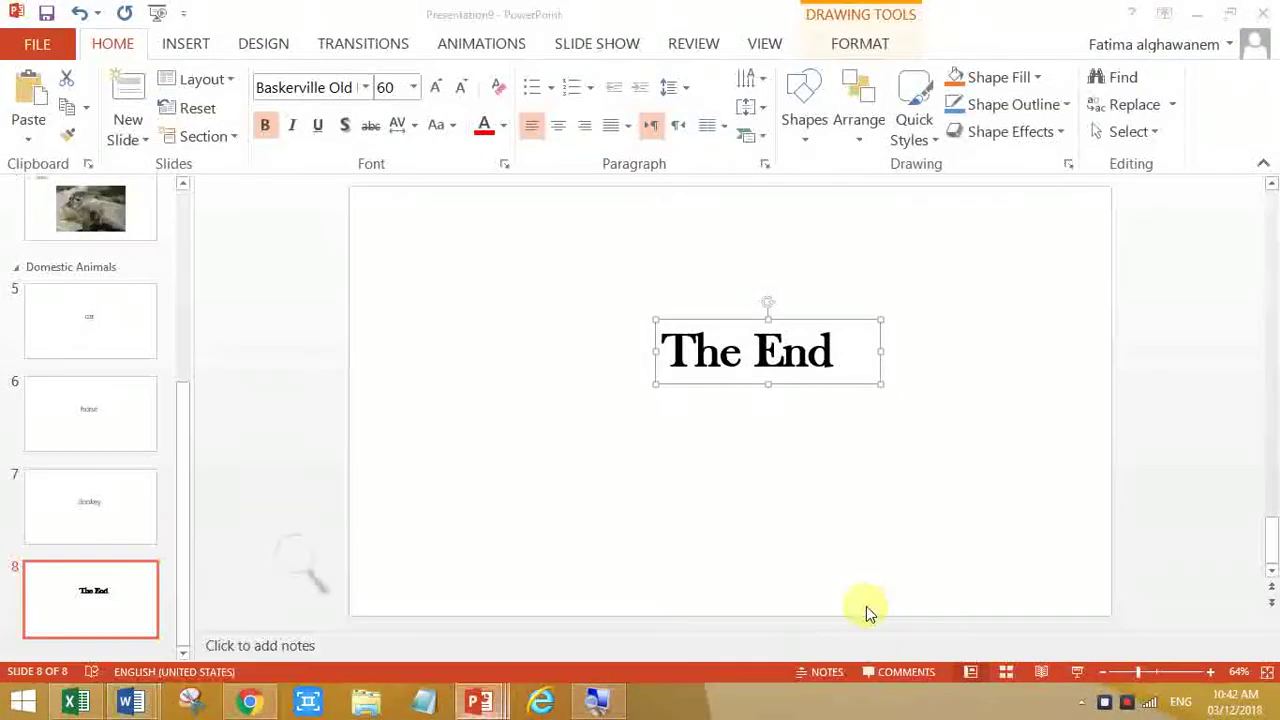
Step: Copy the slide 1 SEA ANIMAL title format onto slide 8's The End with Format Painter
{"action": "left_click_drag", "start_coordinate": [184, 415], "coordinate": [190, 214]}
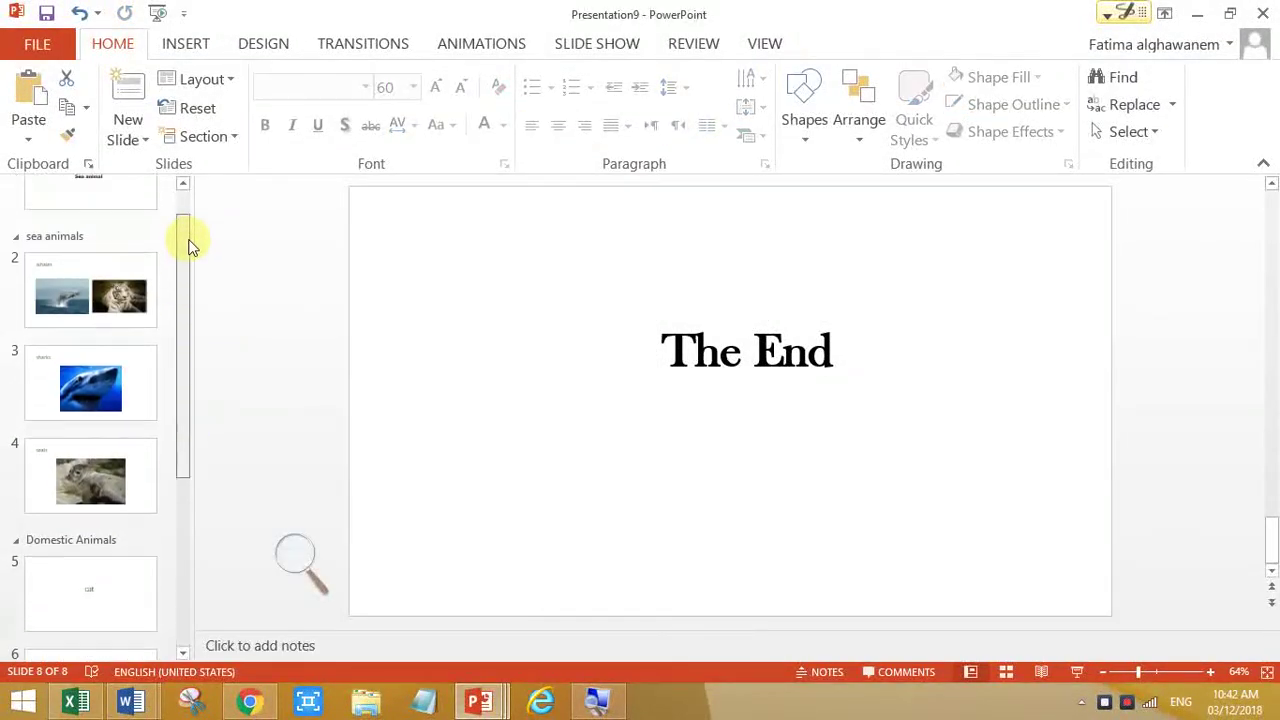
{"action": "left_click", "coordinate": [65, 297]}
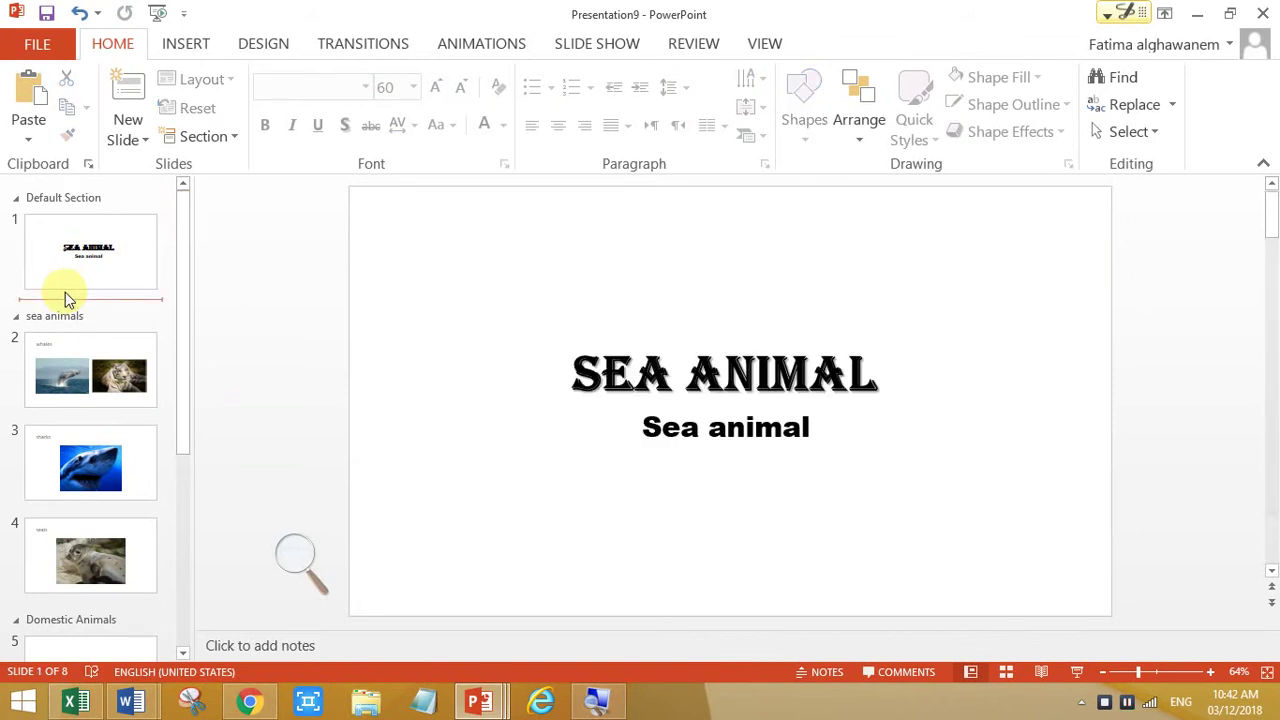
{"action": "left_click", "coordinate": [598, 375]}
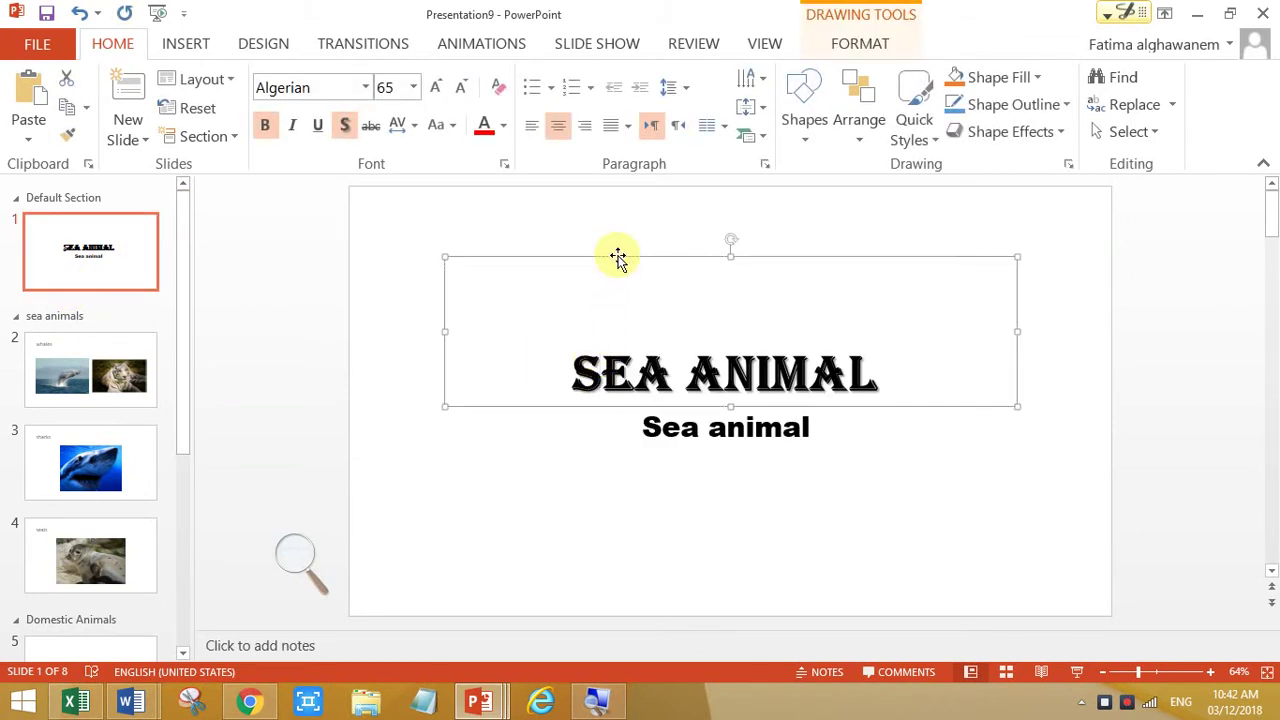
{"action": "left_click", "coordinate": [73, 140]}
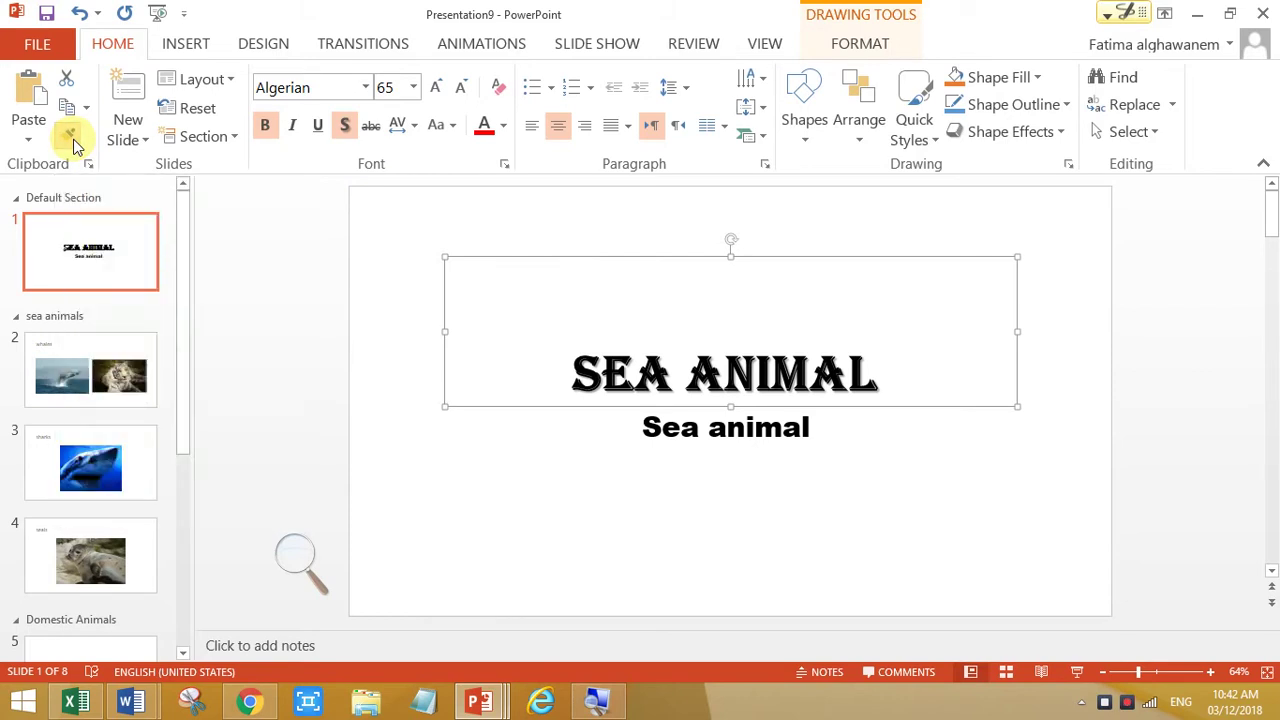
{"action": "left_click_drag", "start_coordinate": [181, 224], "coordinate": [178, 490]}
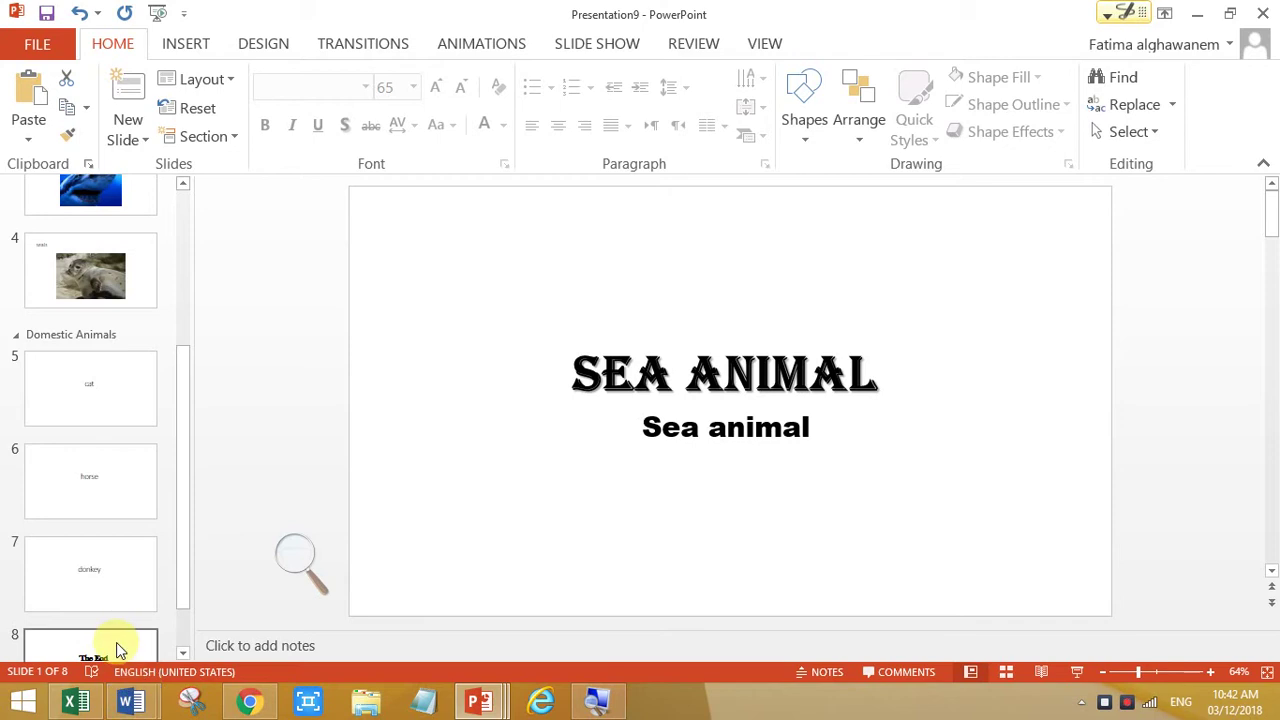
{"action": "left_click", "coordinate": [116, 642]}
{"action": "left_click", "coordinate": [765, 355]}
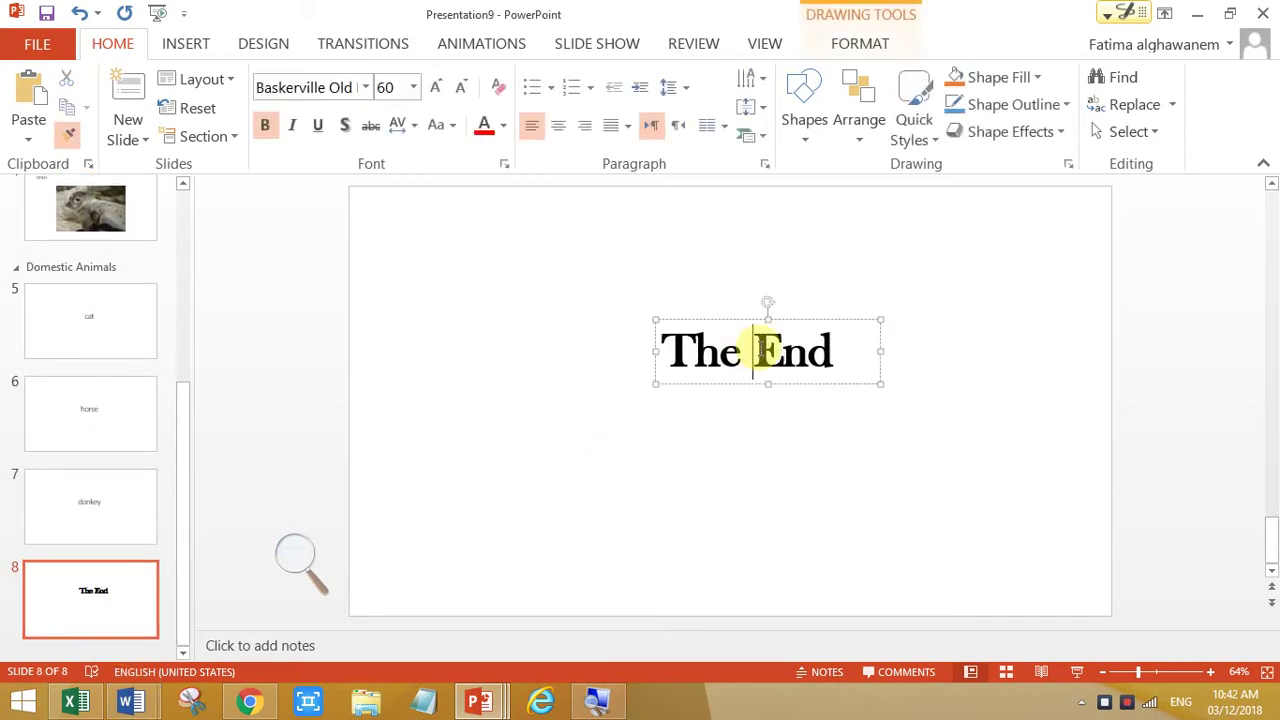
{"action": "key", "text": "ctrl+shift+v"}
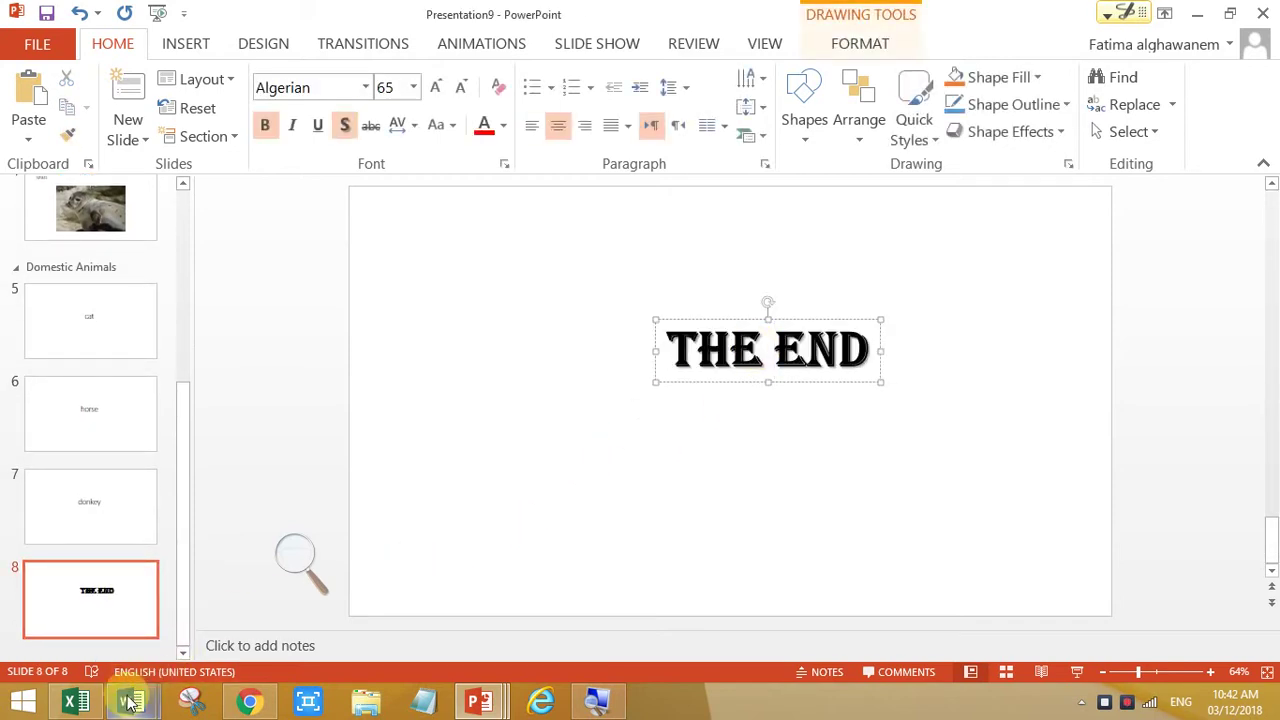
Step: Highlight the step 16 instruction in the Word exercise document
{"action": "mouse_move", "coordinate": [130, 700]}
{"action": "left_click", "coordinate": [294, 614]}
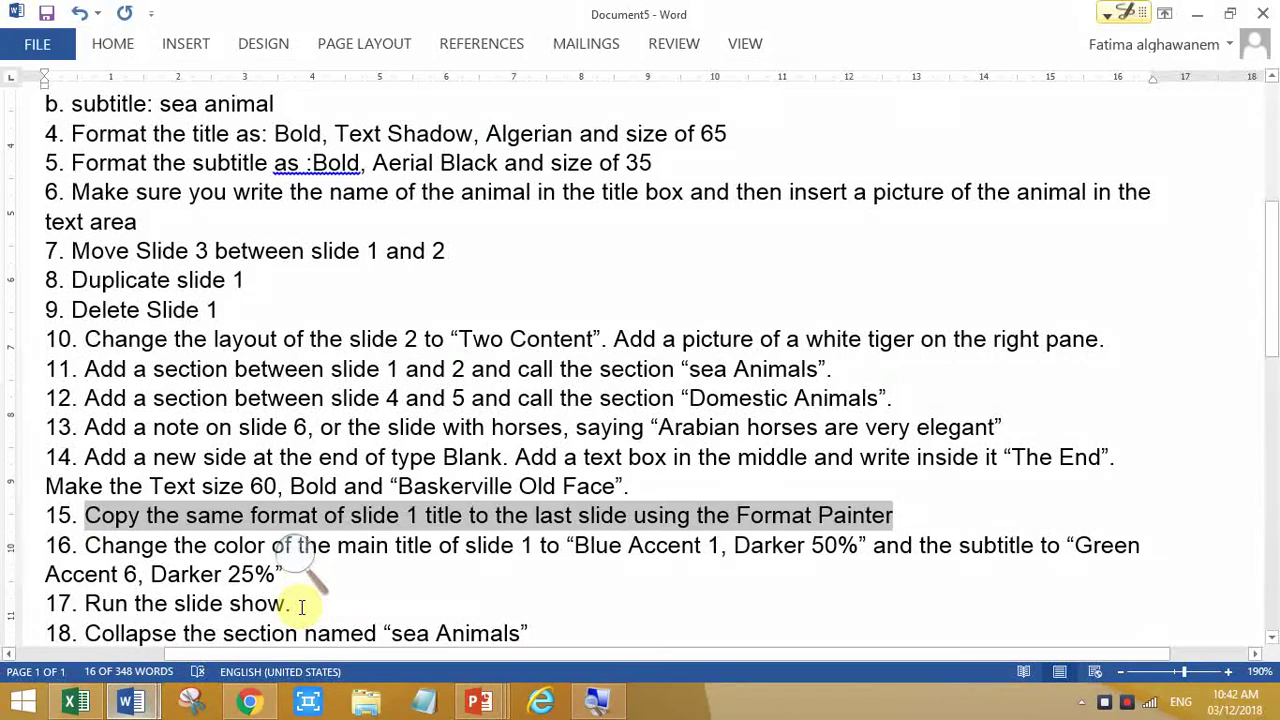
{"action": "double_click", "coordinate": [92, 548]}
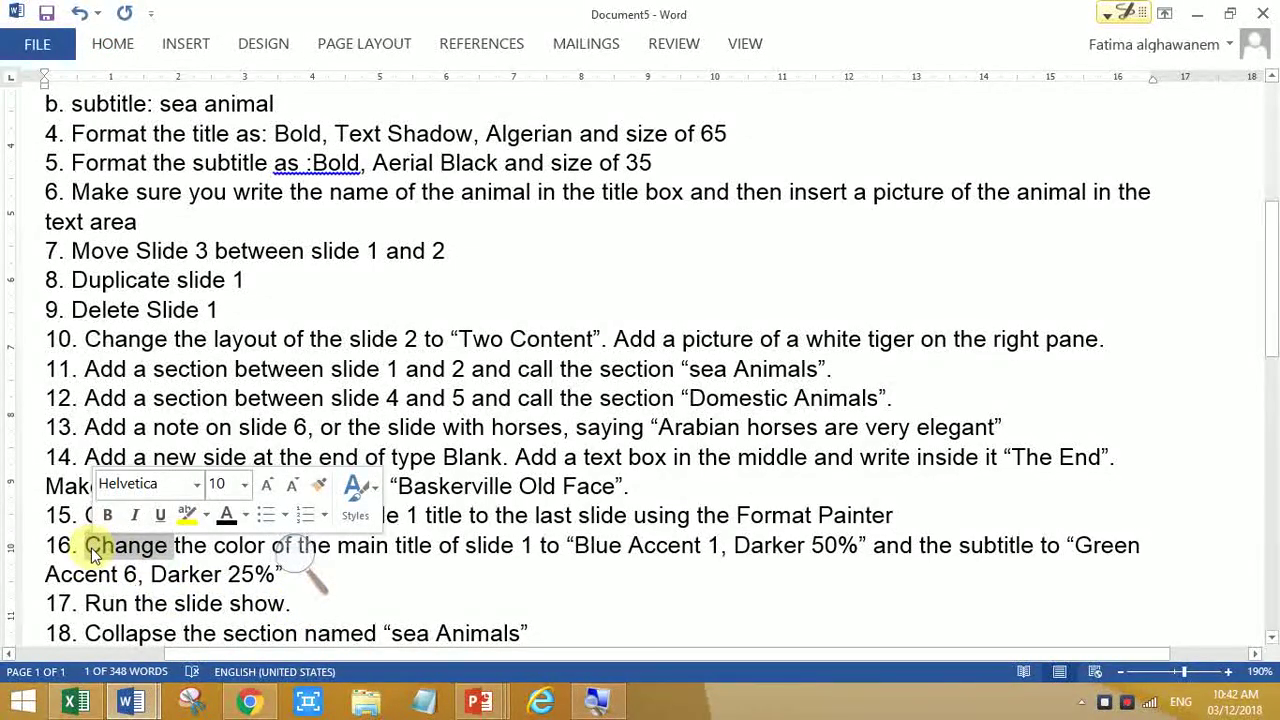
{"action": "left_click_drag", "start_coordinate": [92, 548], "coordinate": [1140, 547]}
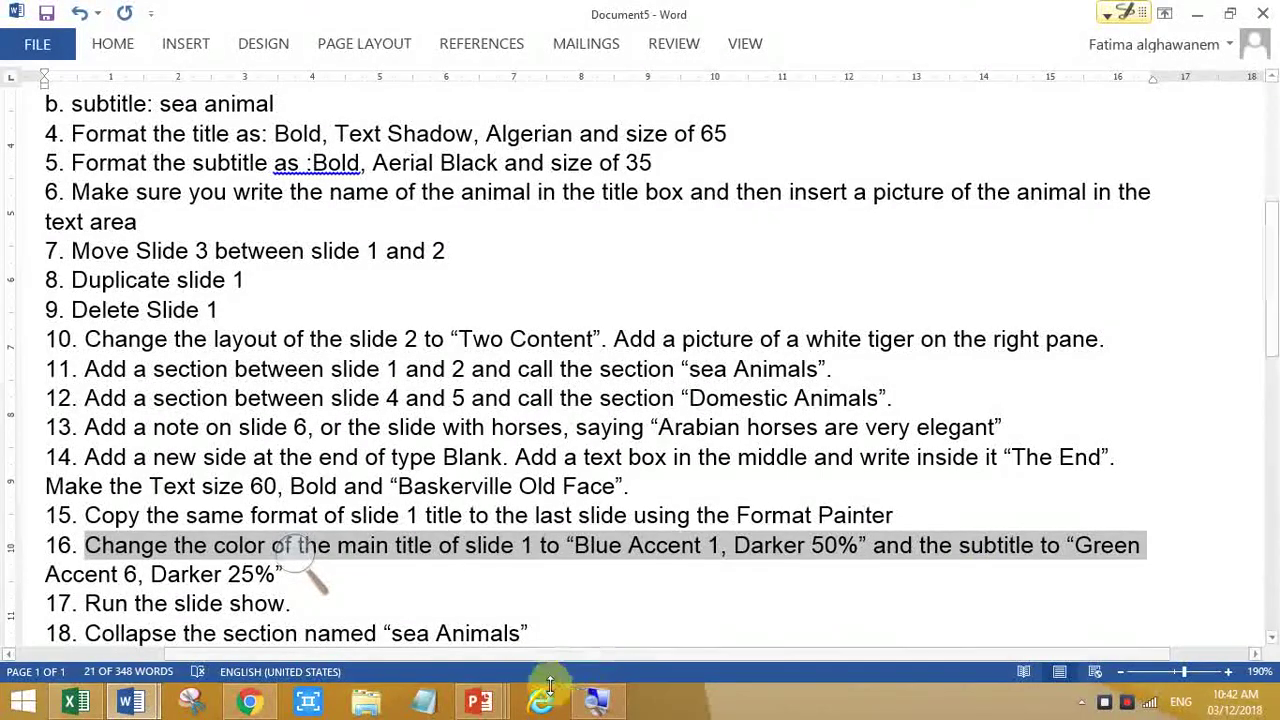
Step: Select the whole SEA ANIMAL title box on slide 1 and colour it Blue, Accent 1, Darker 50%
{"action": "mouse_move", "coordinate": [479, 700]}
{"action": "left_click", "coordinate": [930, 610]}
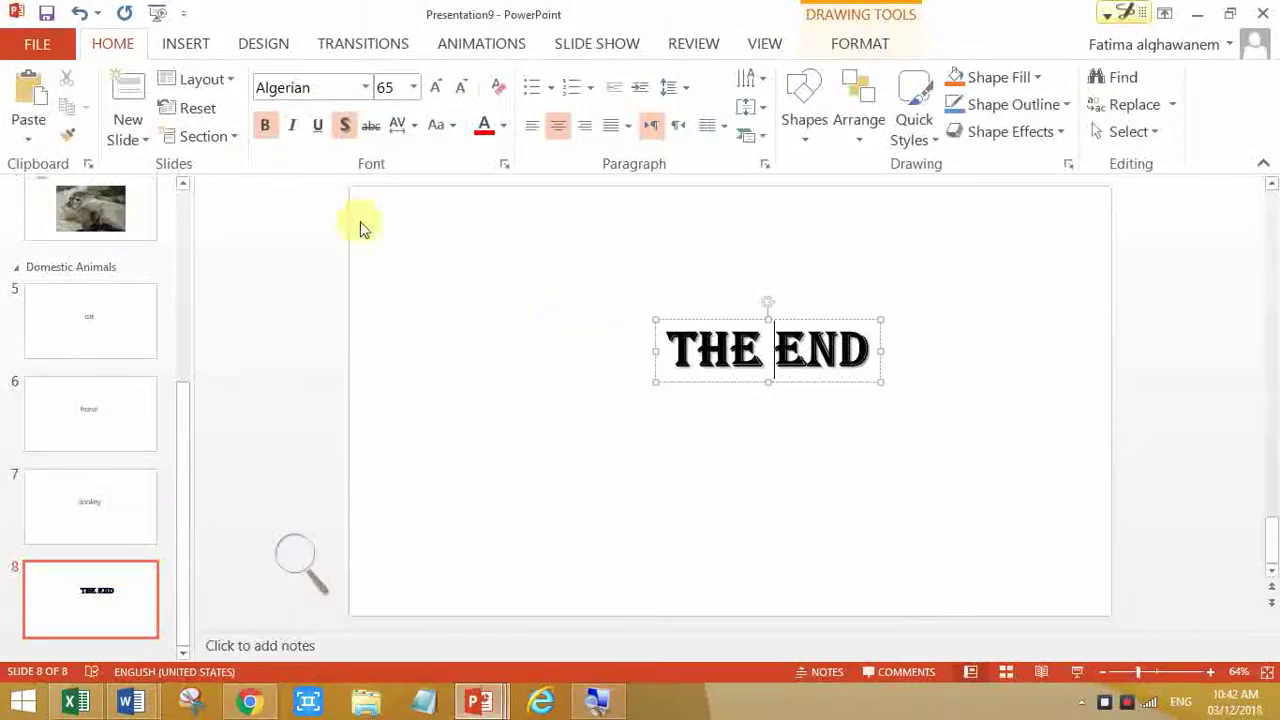
{"action": "left_click_drag", "start_coordinate": [183, 414], "coordinate": [194, 177]}
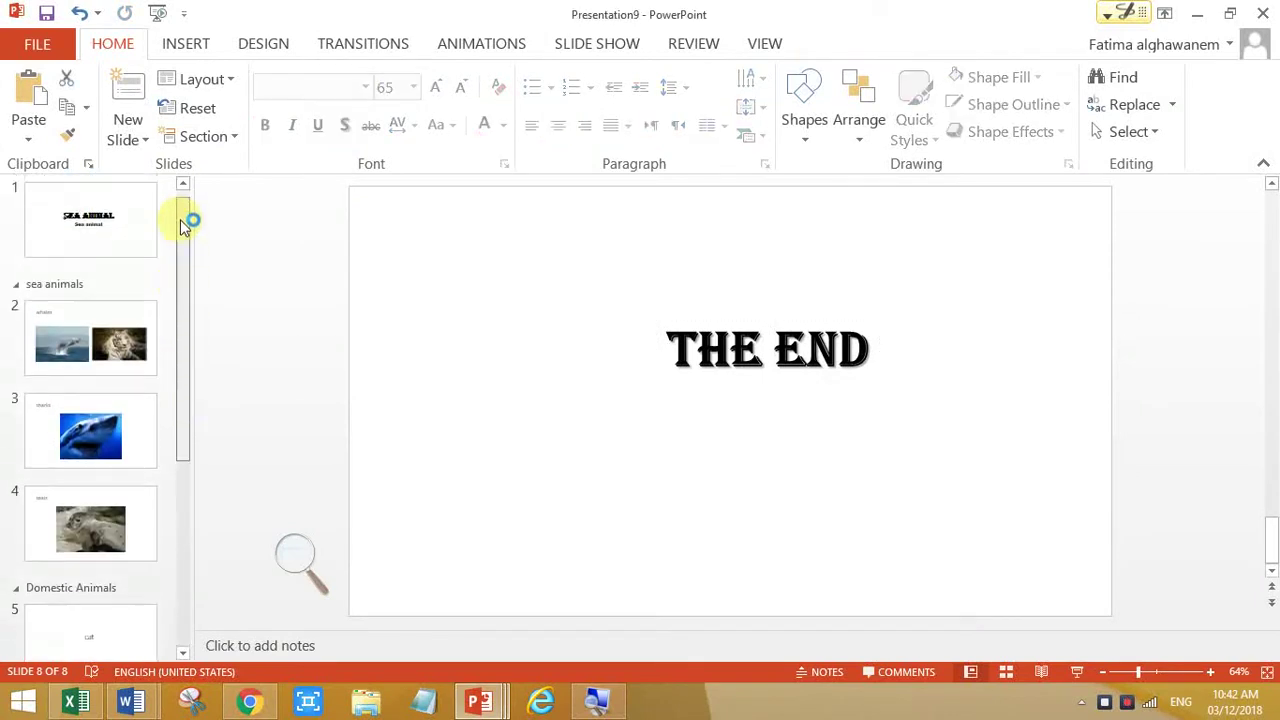
{"action": "left_click", "coordinate": [127, 255]}
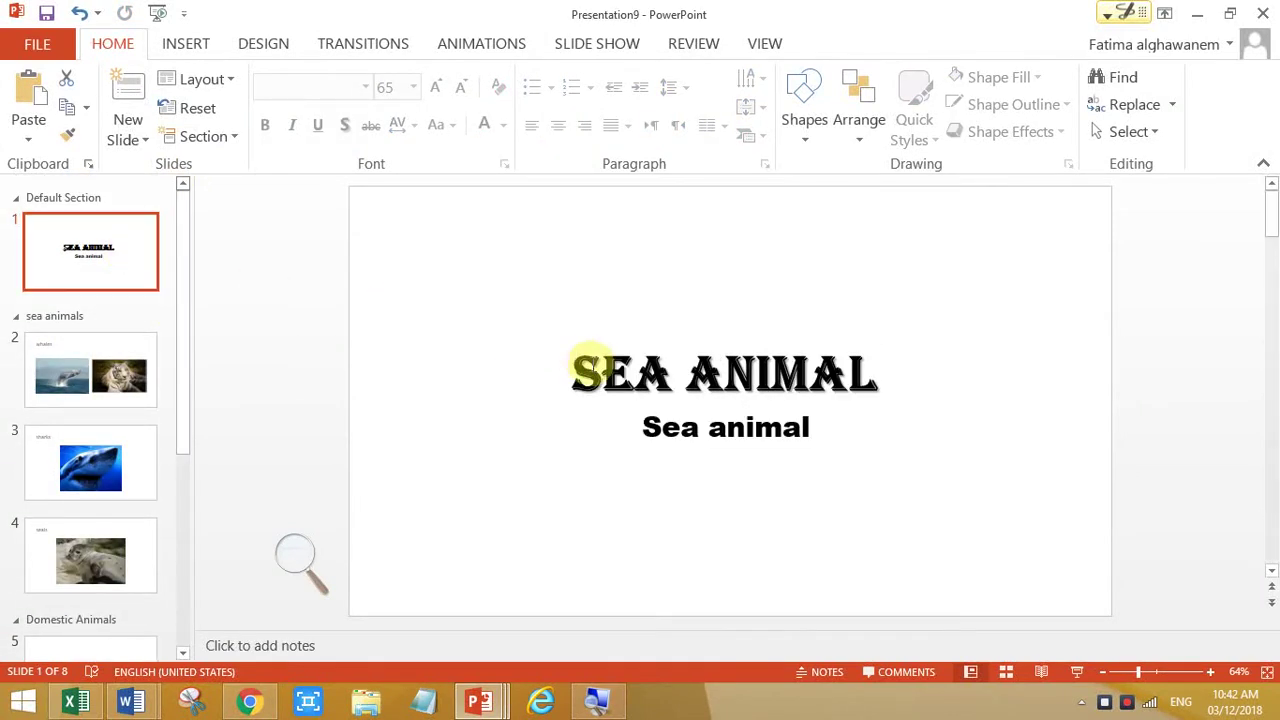
{"action": "left_click", "coordinate": [600, 372]}
{"action": "left_click", "coordinate": [622, 255]}
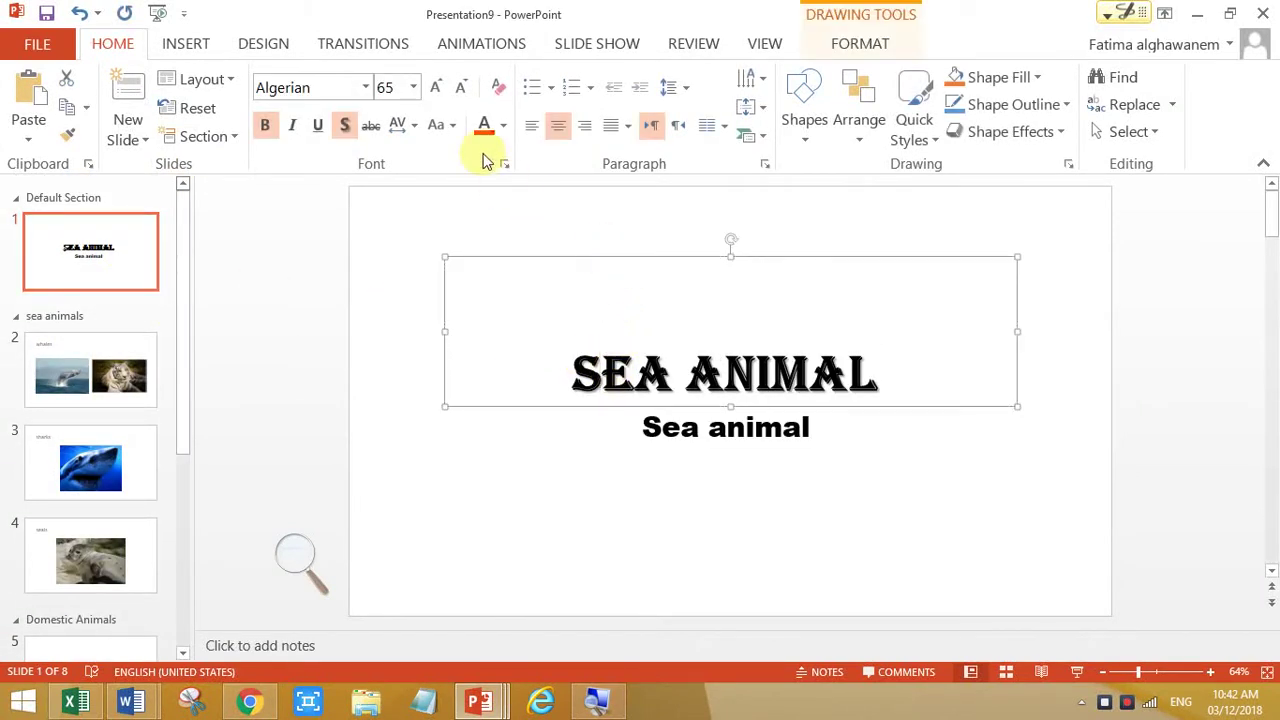
{"action": "left_click", "coordinate": [502, 130]}
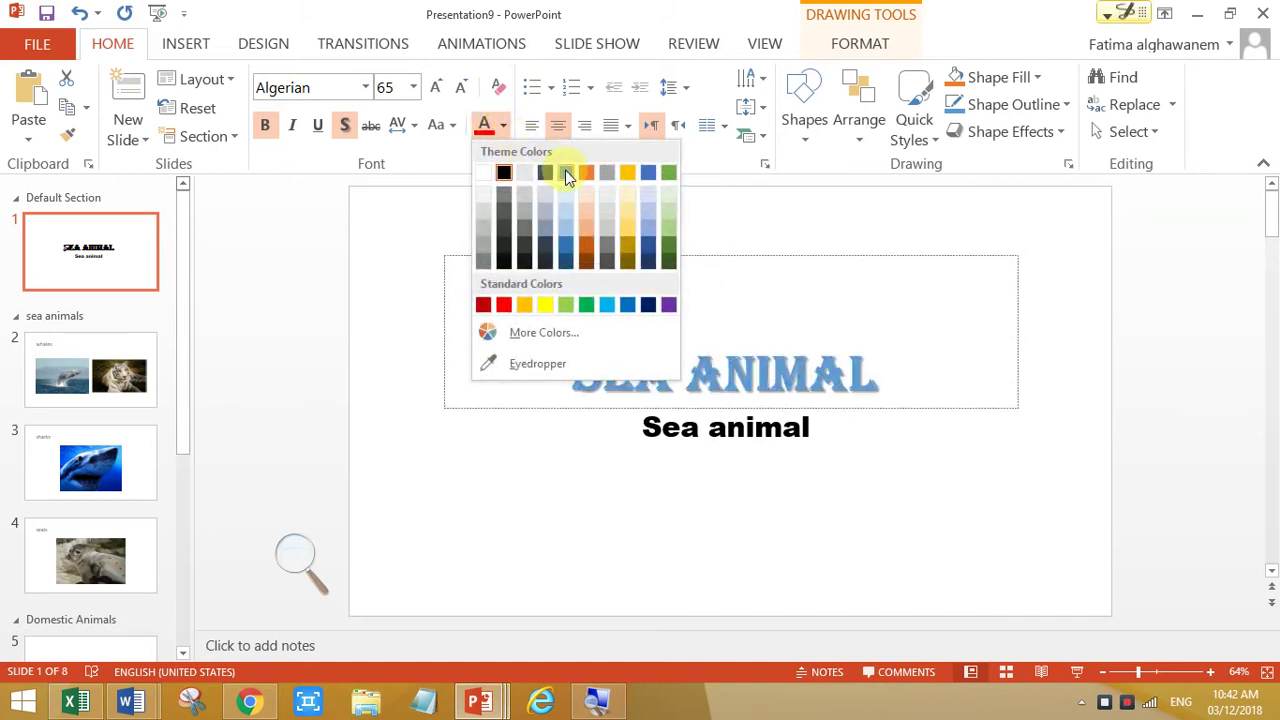
{"action": "left_click", "coordinate": [565, 260]}
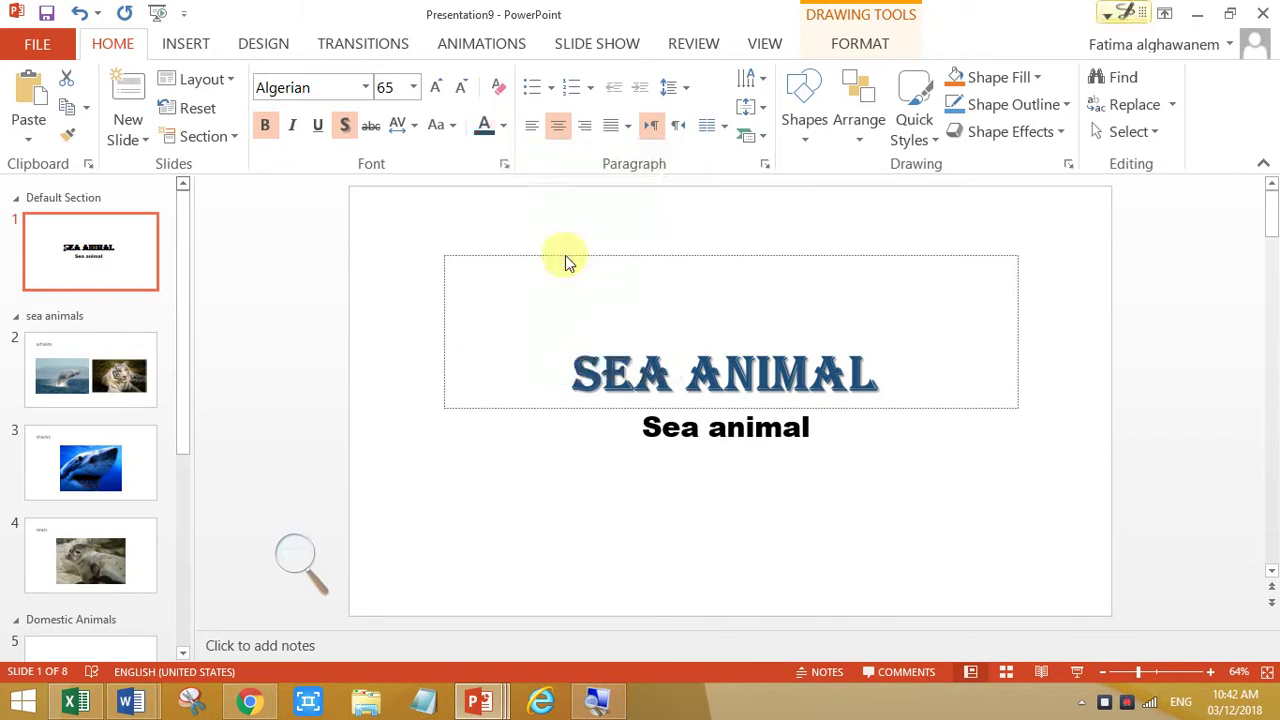
Step: Select the whole Sea animal subtitle box and give it a dark green font colour
{"action": "mouse_move", "coordinate": [130, 703]}
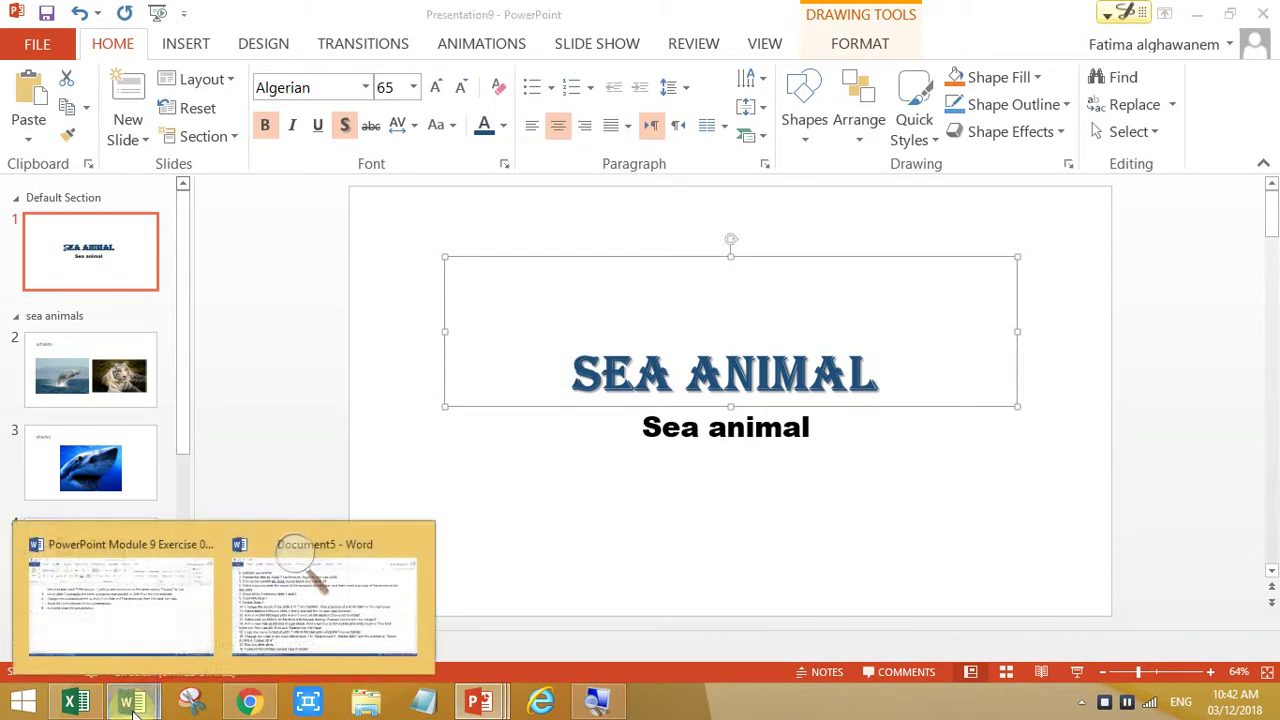
{"action": "left_click", "coordinate": [300, 605]}
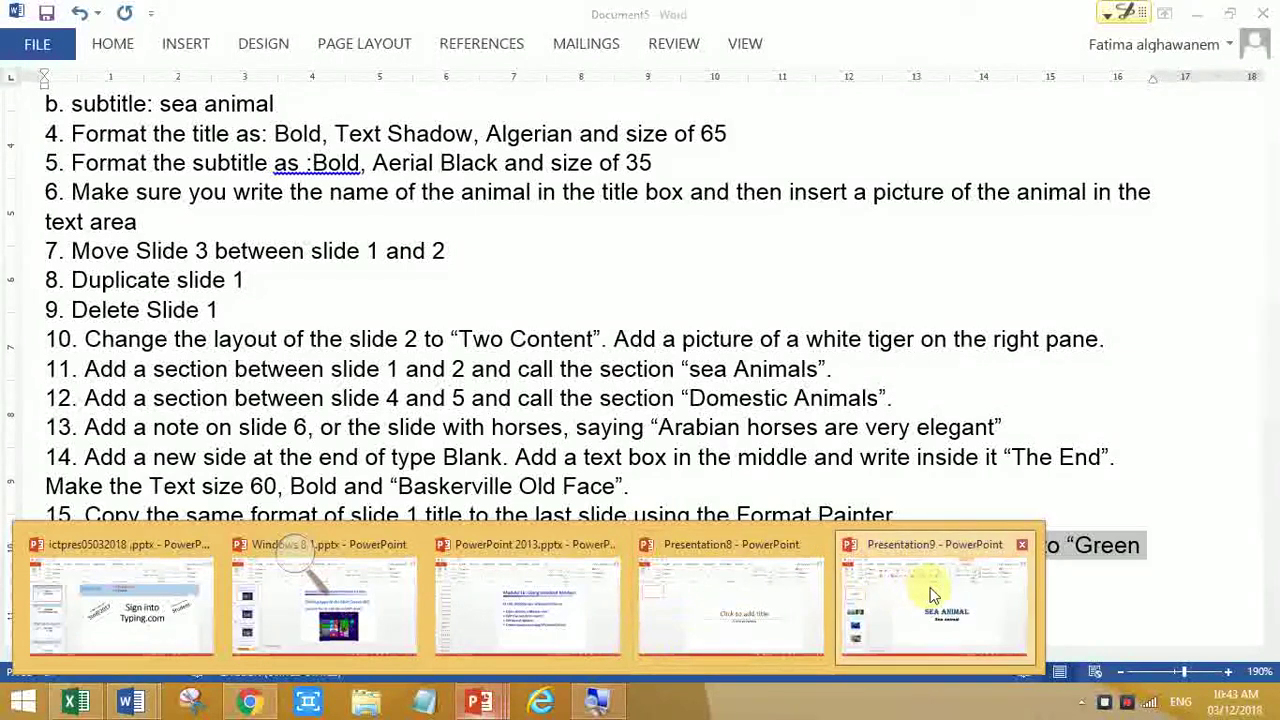
{"action": "left_click", "coordinate": [934, 595]}
{"action": "left_click", "coordinate": [745, 430]}
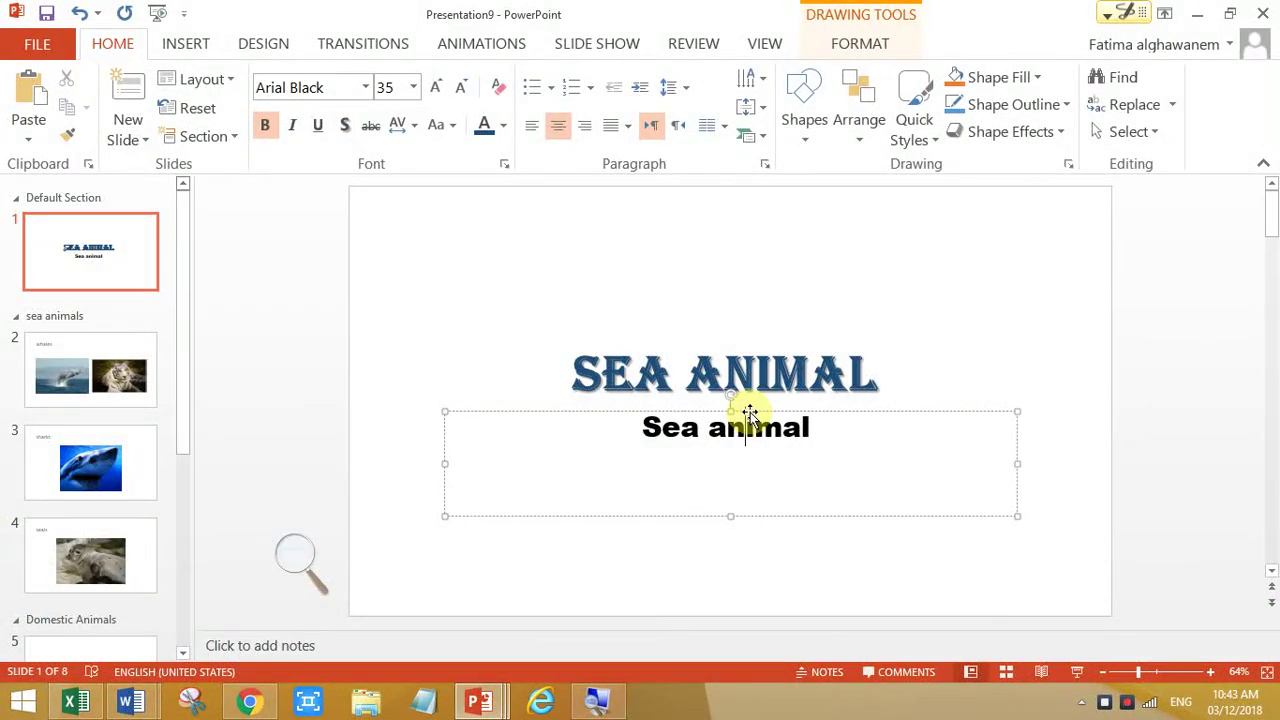
{"action": "left_click", "coordinate": [750, 413]}
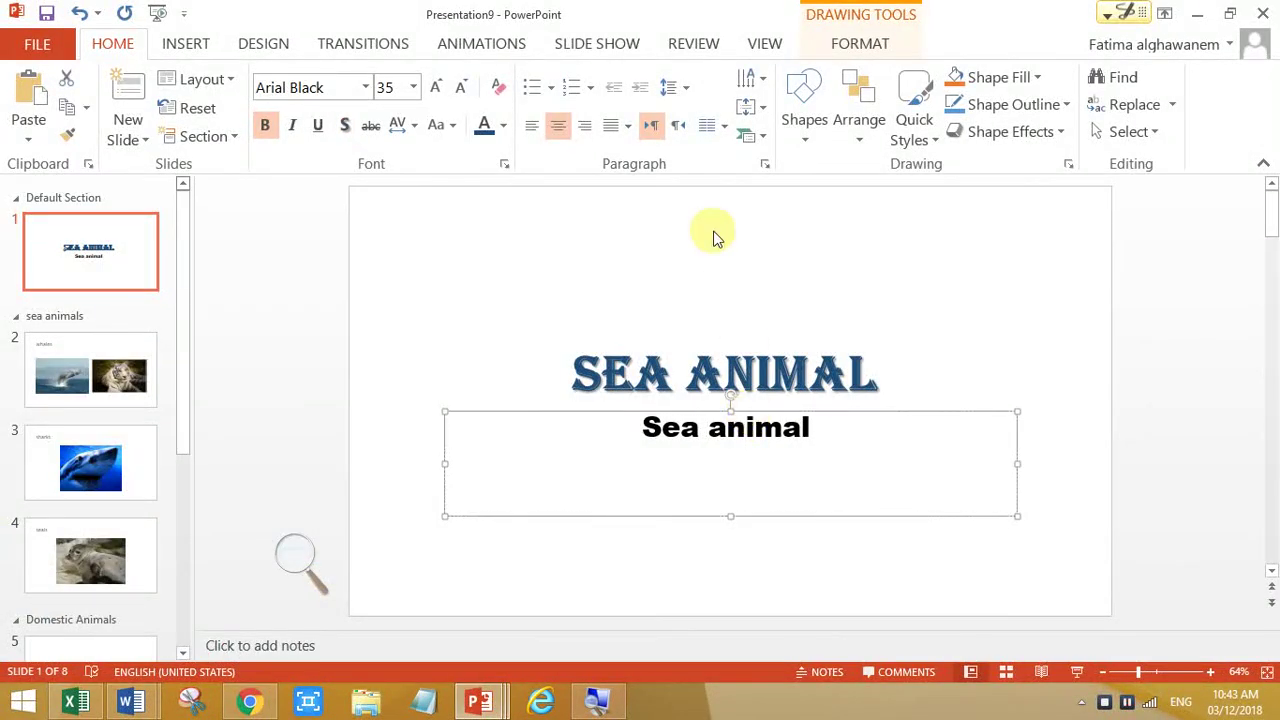
{"action": "left_click", "coordinate": [505, 128]}
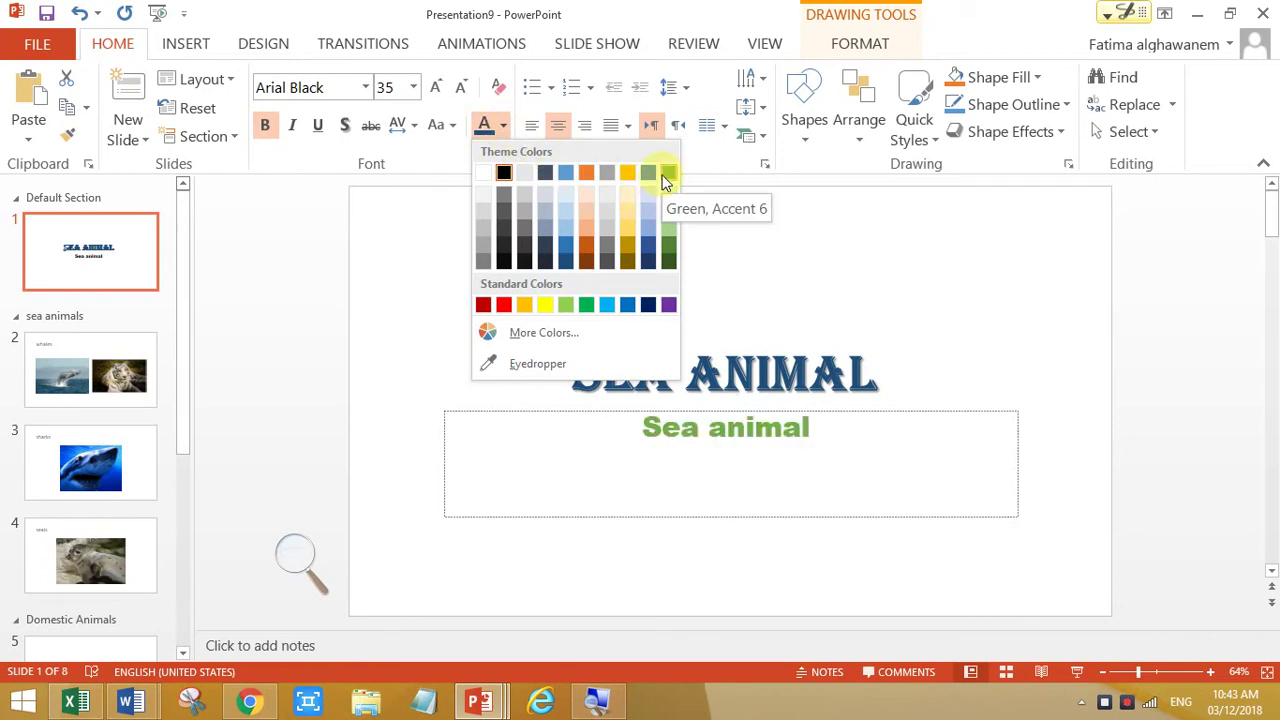
{"action": "left_click", "coordinate": [671, 246]}
Step: Recheck the instructions and set the subtitle to Green, Accent 6, Darker 25%
{"action": "mouse_move", "coordinate": [130, 700]}
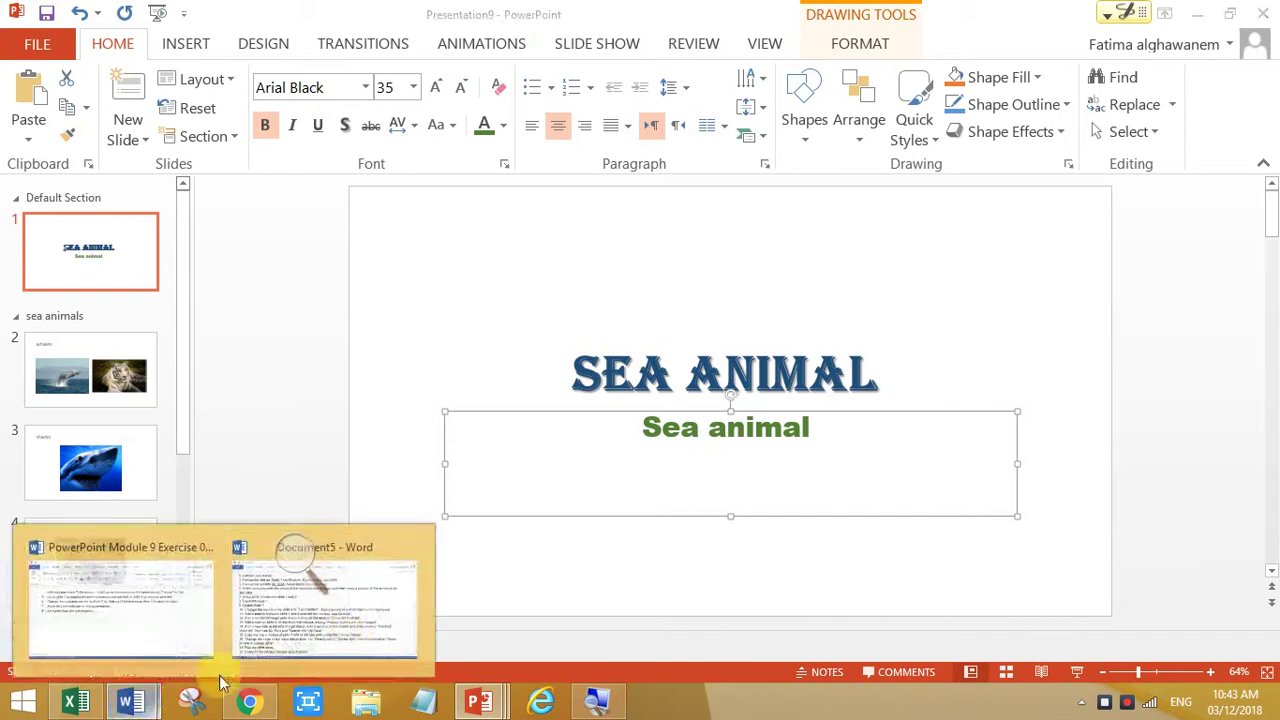
{"action": "left_click", "coordinate": [320, 600]}
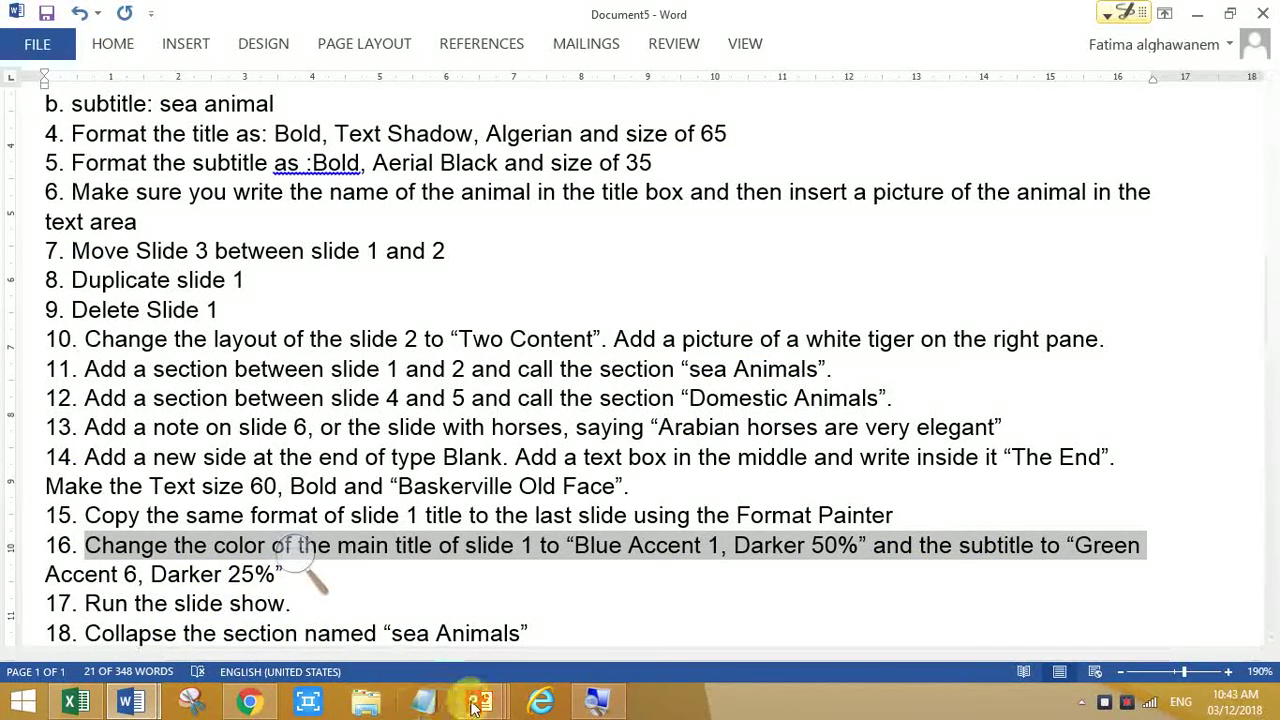
{"action": "mouse_move", "coordinate": [479, 700]}
{"action": "left_click", "coordinate": [896, 596]}
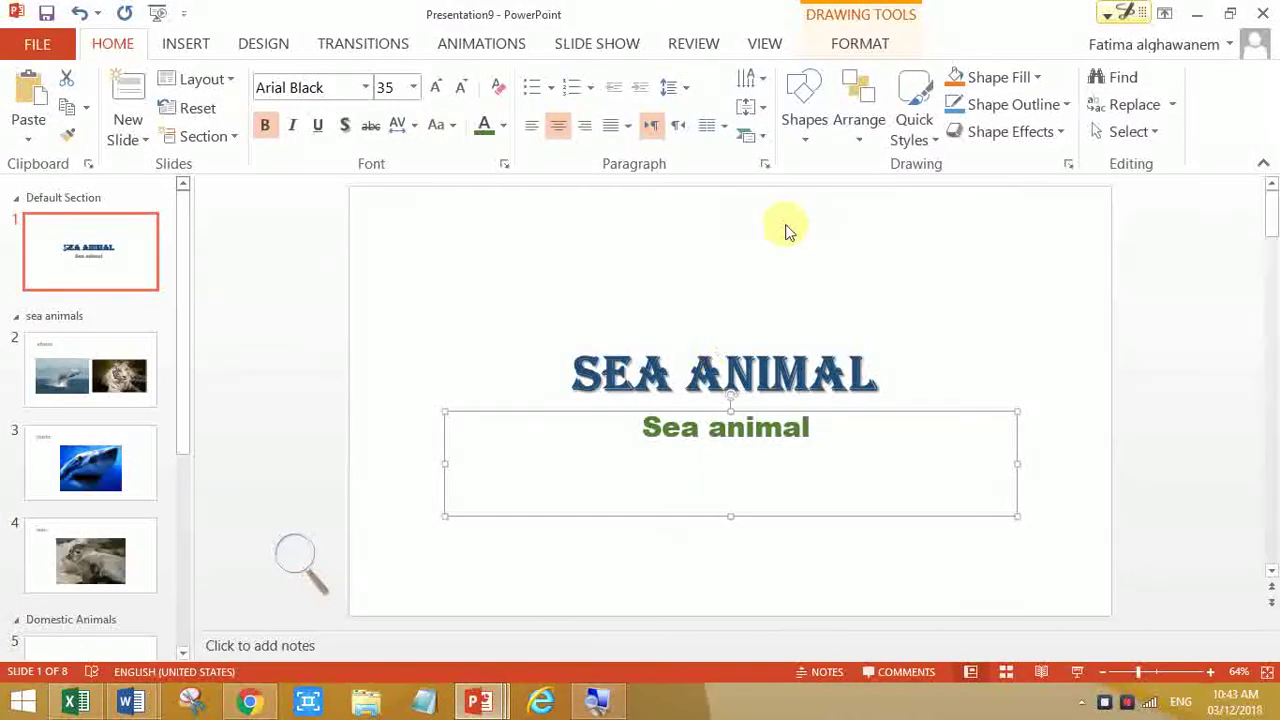
{"action": "left_click", "coordinate": [506, 128]}
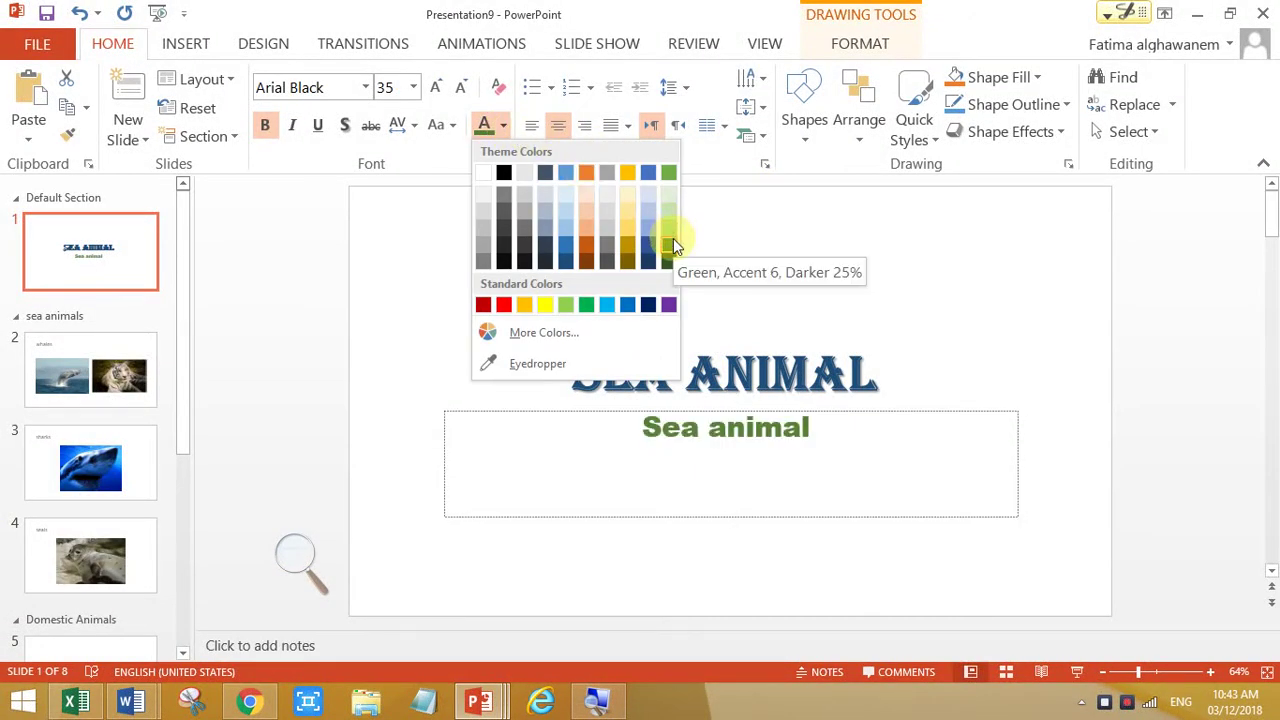
{"action": "left_click", "coordinate": [120, 705]}
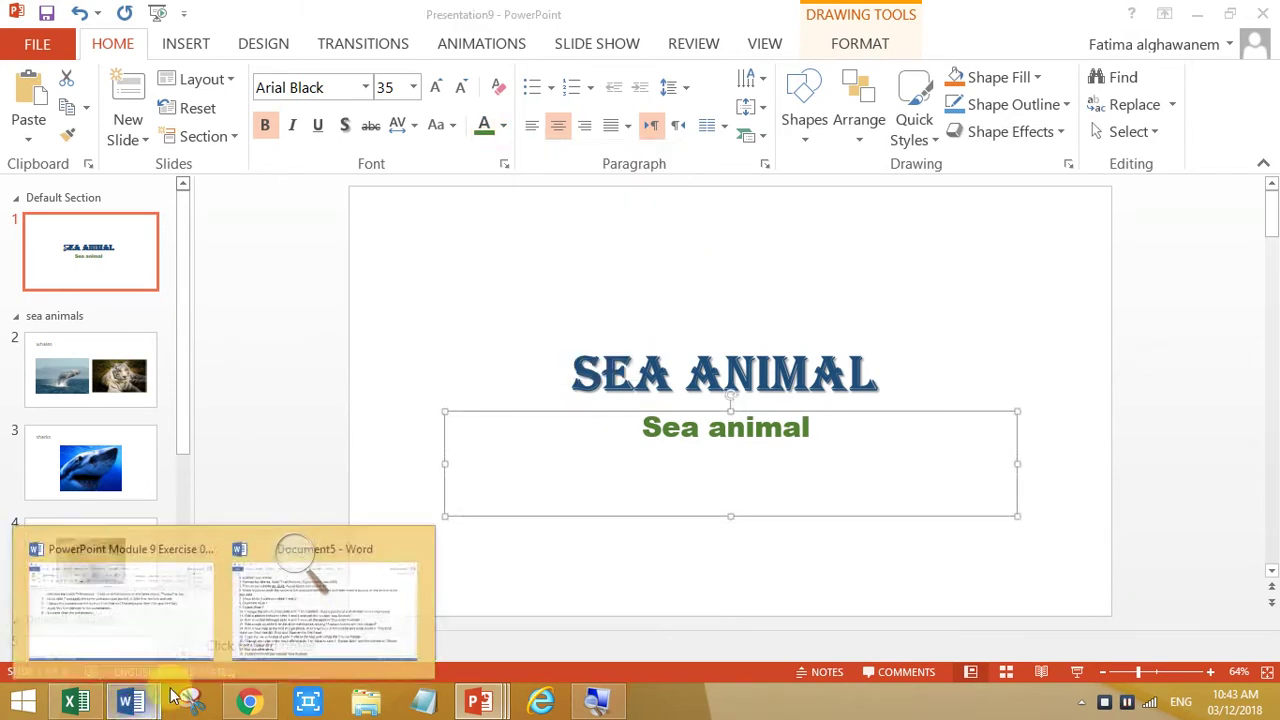
Step: Mark step 17, Run the slide show, in Word and return to Presentation9
{"action": "left_click", "coordinate": [300, 600]}
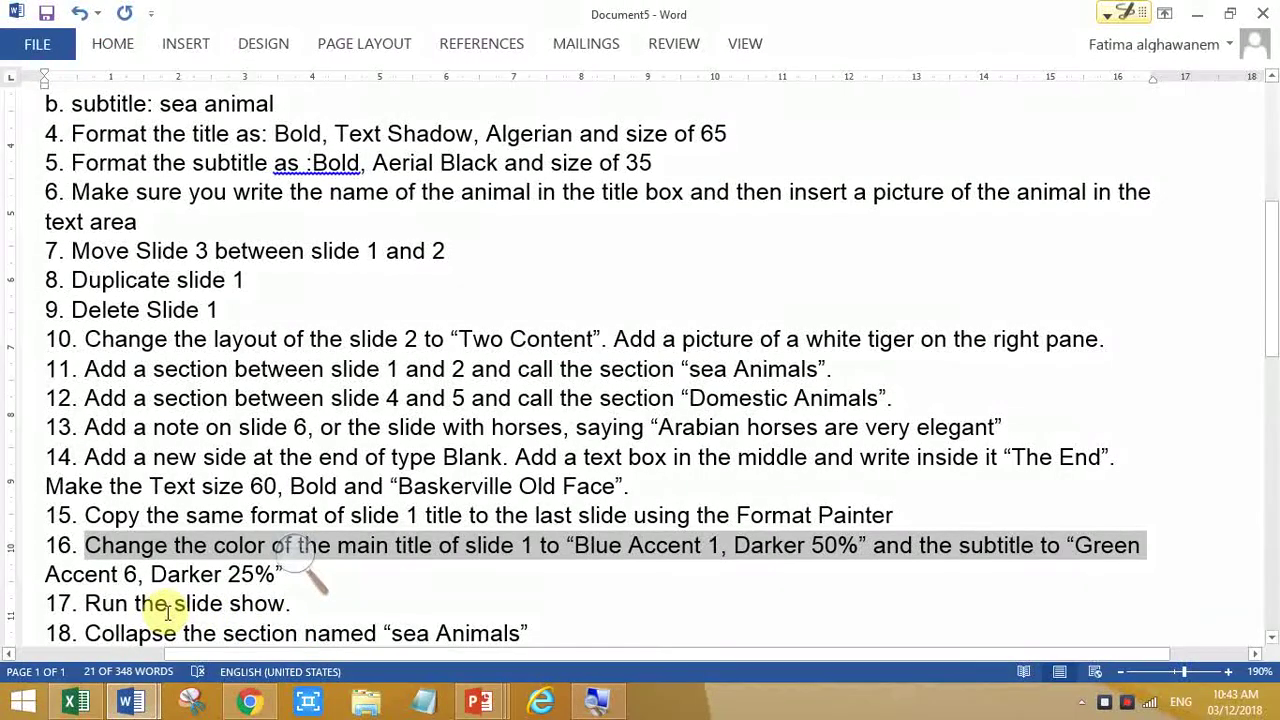
{"action": "left_click_drag", "start_coordinate": [86, 604], "coordinate": [290, 604]}
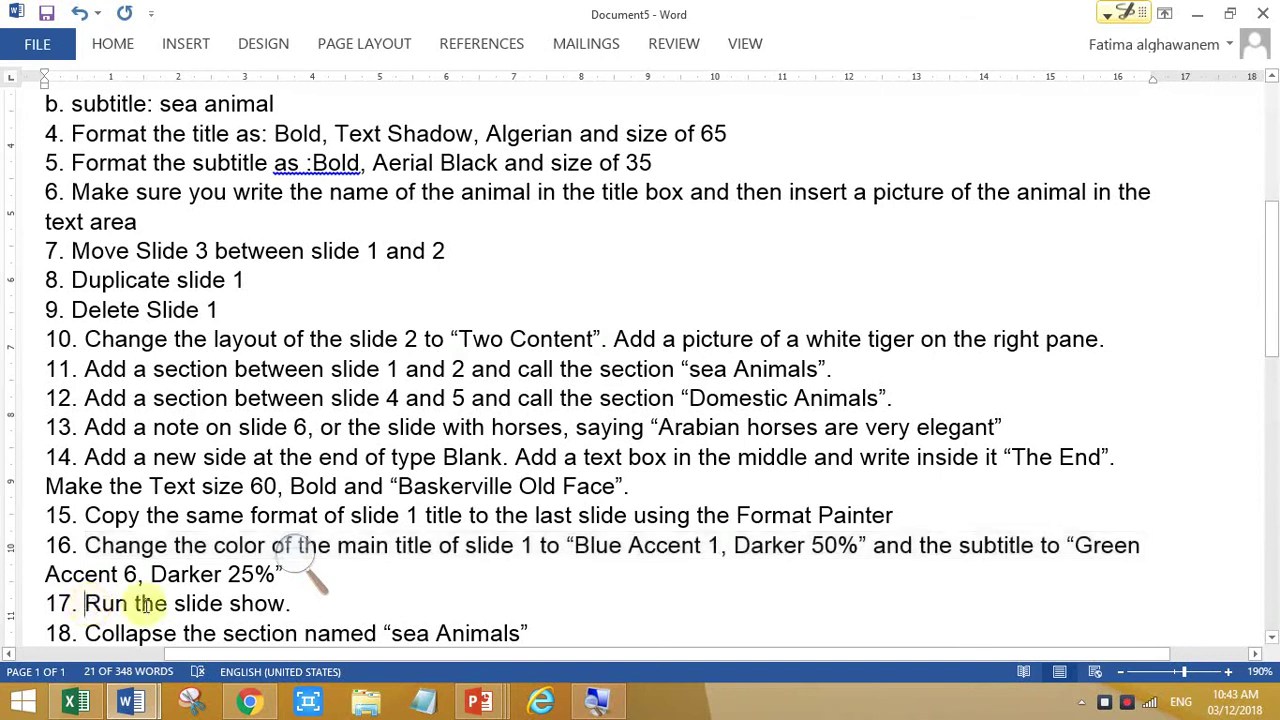
{"action": "left_click", "coordinate": [479, 702]}
{"action": "left_click", "coordinate": [925, 603]}
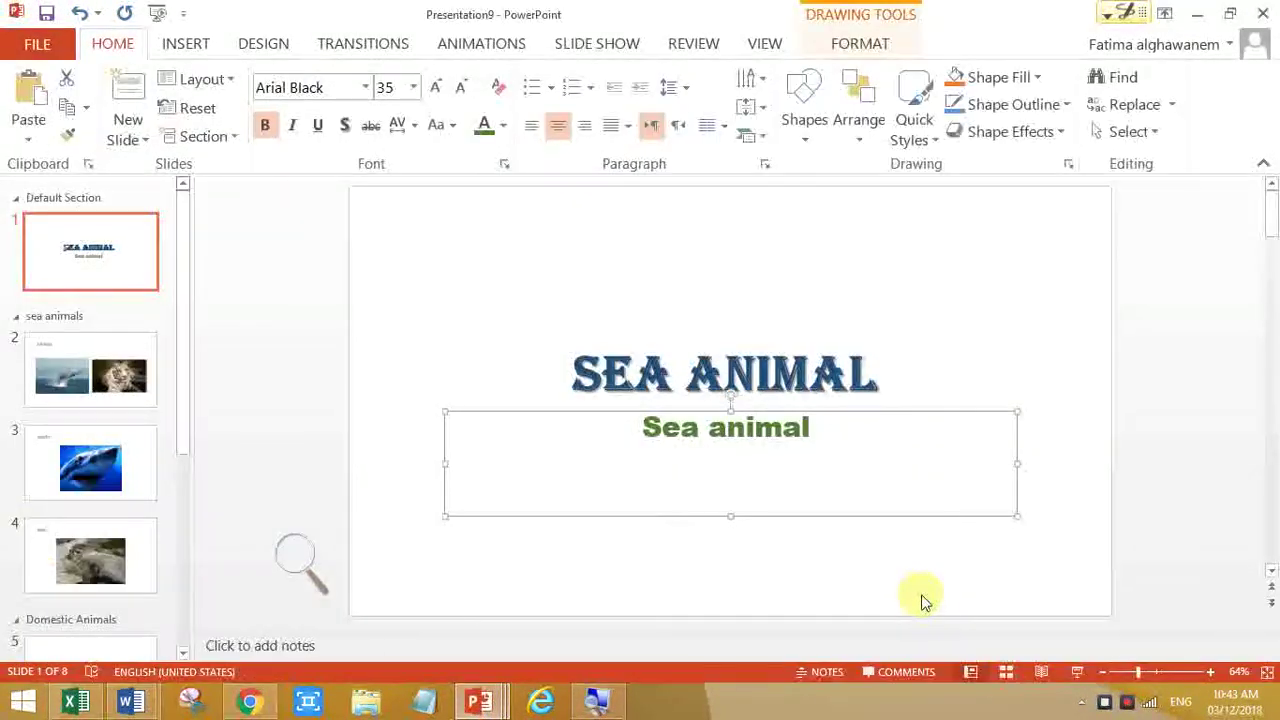
Step: Play the slide show from the beginning through slide 4, then end it with Esc
{"action": "left_click", "coordinate": [620, 46]}
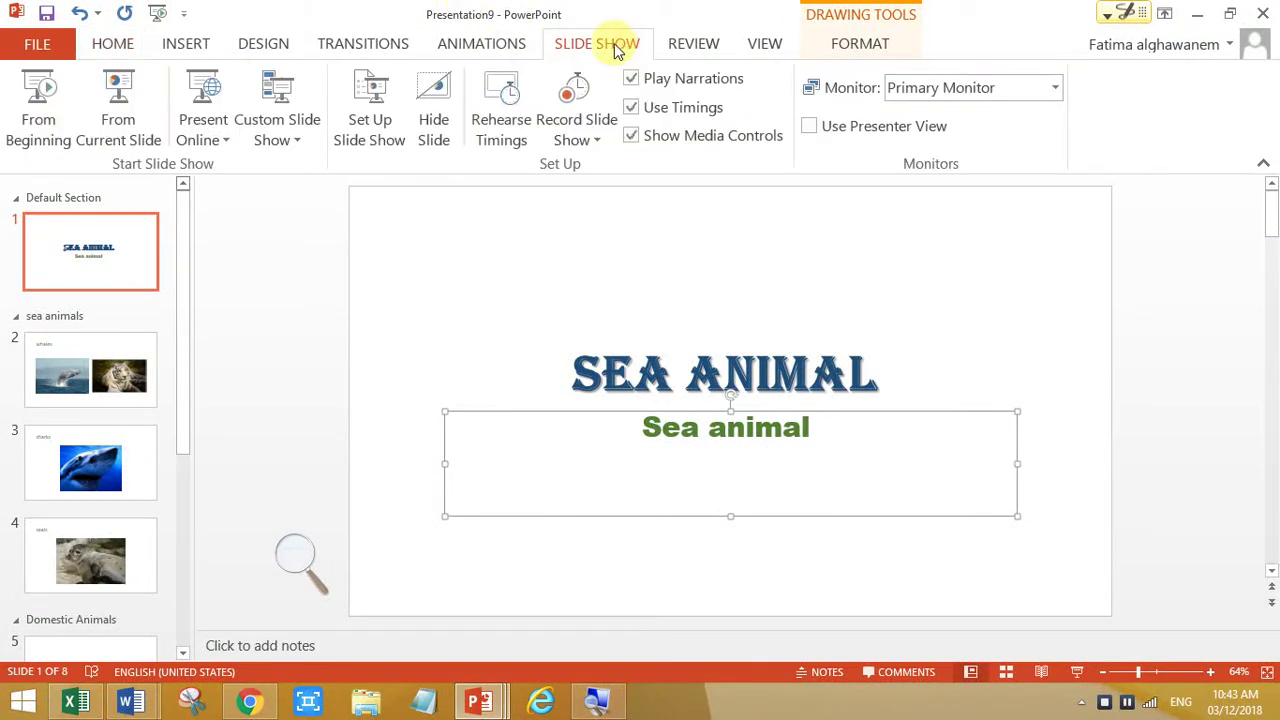
{"action": "left_click", "coordinate": [42, 142]}
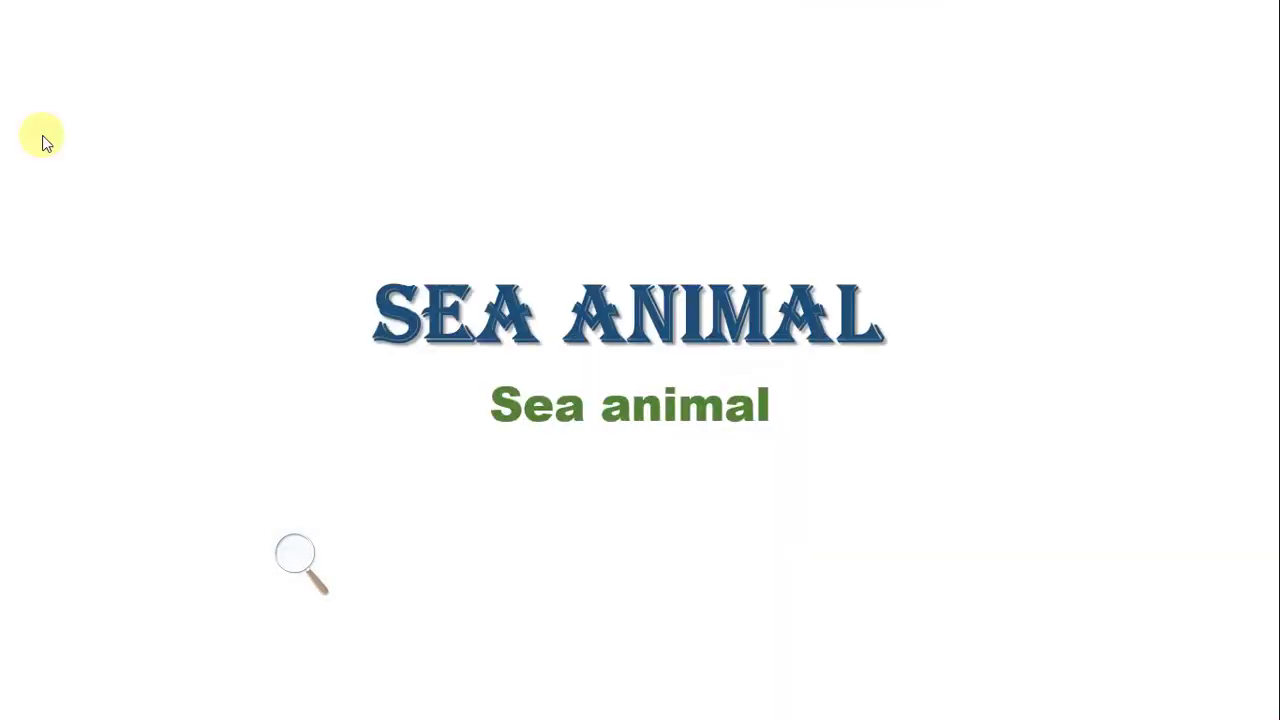
{"action": "left_click", "coordinate": [143, 232]}
{"action": "left_click", "coordinate": [143, 233]}
{"action": "left_click", "coordinate": [143, 235]}
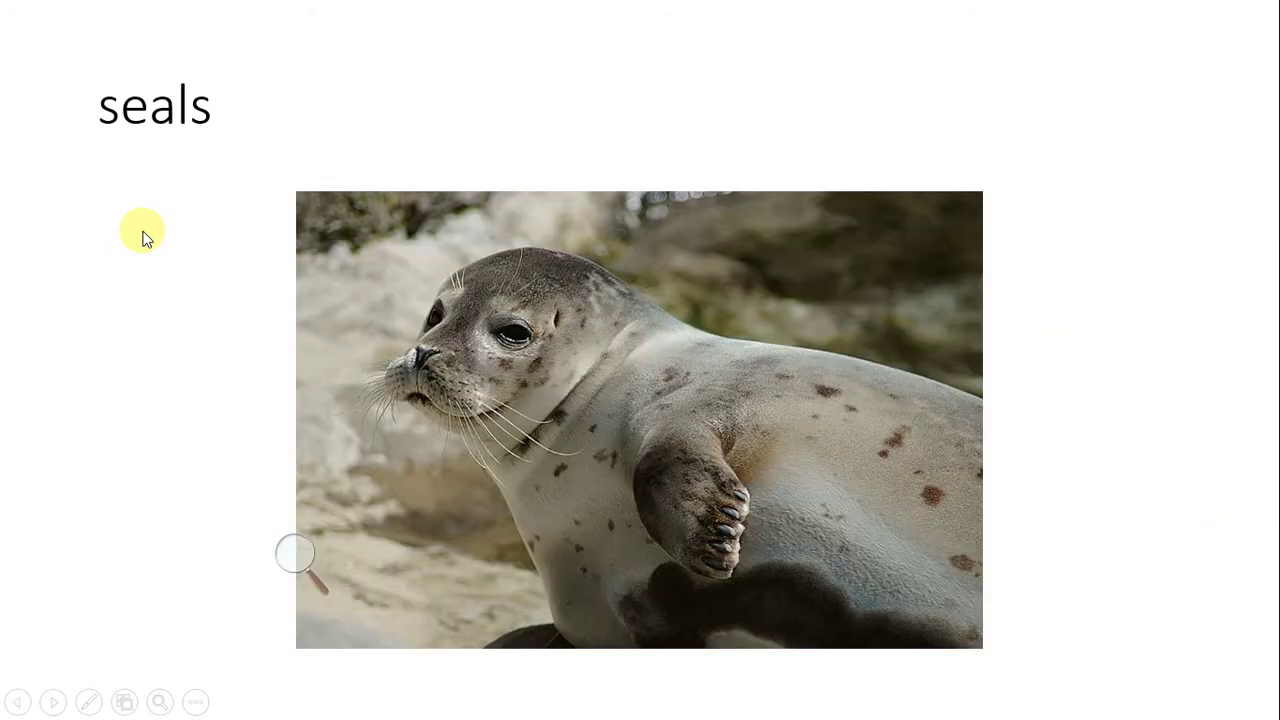
{"action": "key", "text": "Escape"}
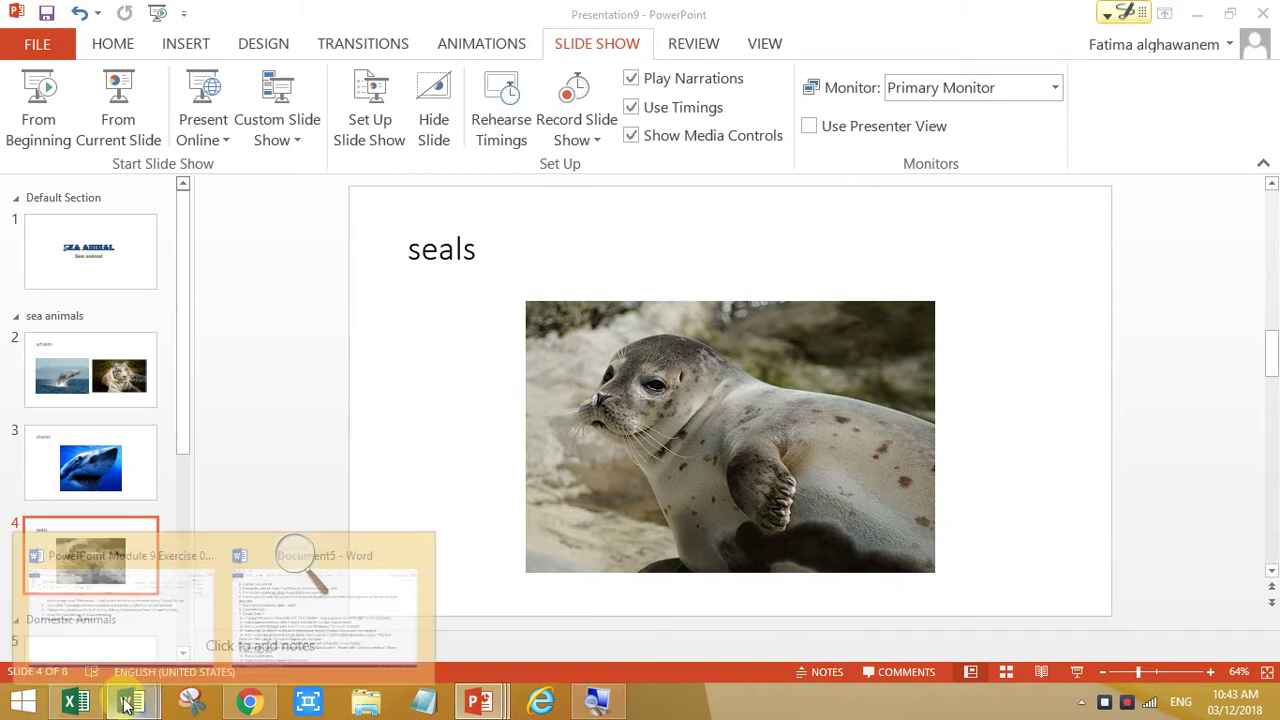
Step: Read the Word task about collapsing the sea animals section, then return to the presentation
{"action": "mouse_move", "coordinate": [131, 701]}
{"action": "left_click", "coordinate": [314, 622]}
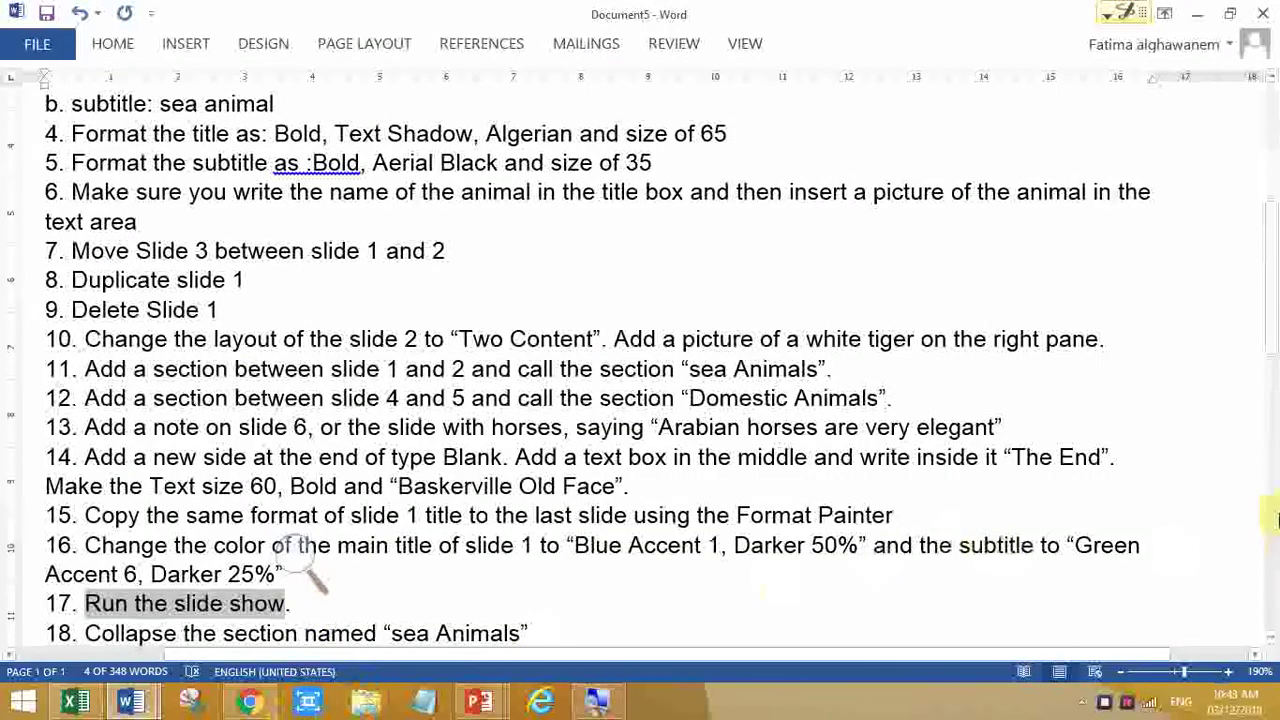
{"action": "left_click_drag", "start_coordinate": [1273, 275], "coordinate": [1276, 345]}
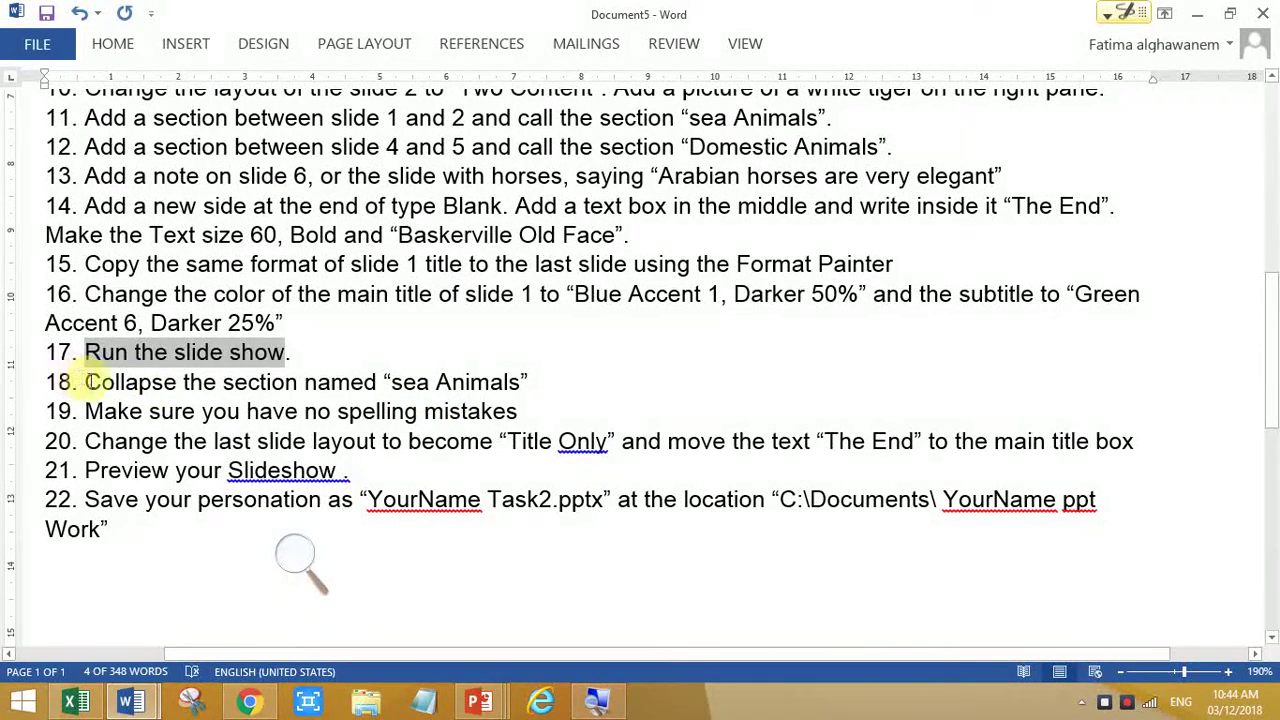
{"action": "left_click_drag", "start_coordinate": [88, 382], "coordinate": [520, 382]}
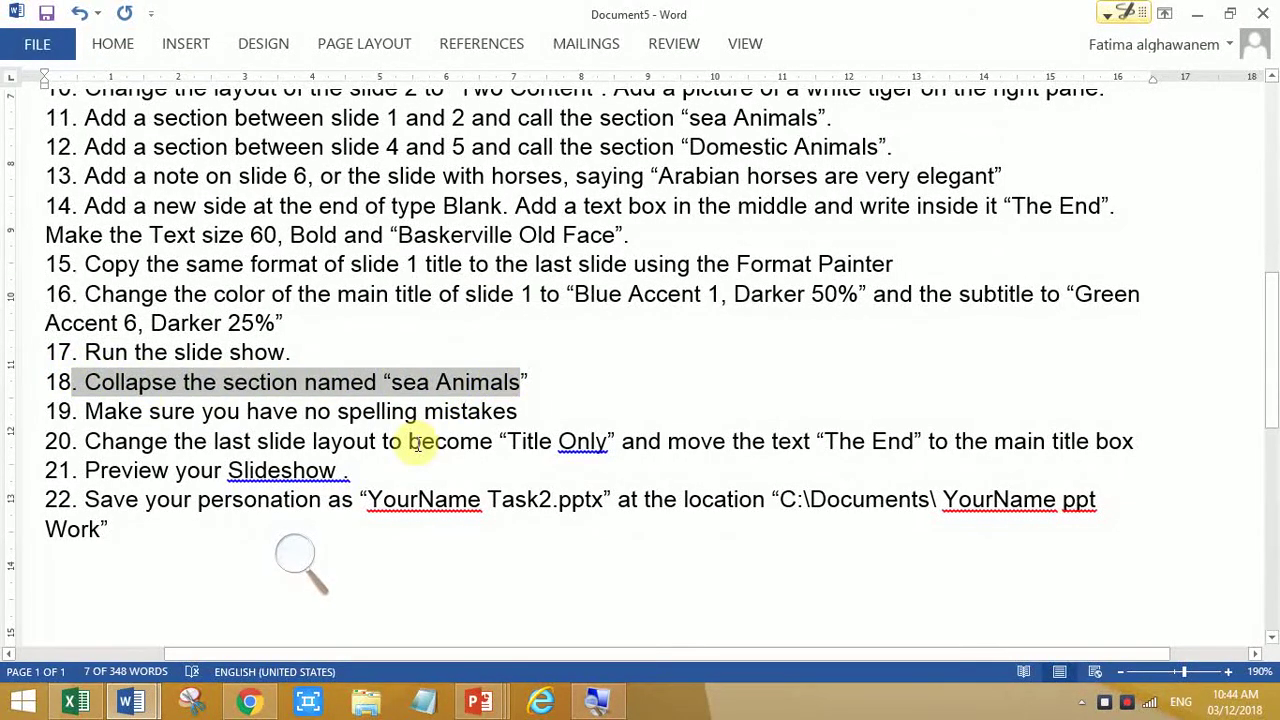
{"action": "left_click", "coordinate": [479, 700]}
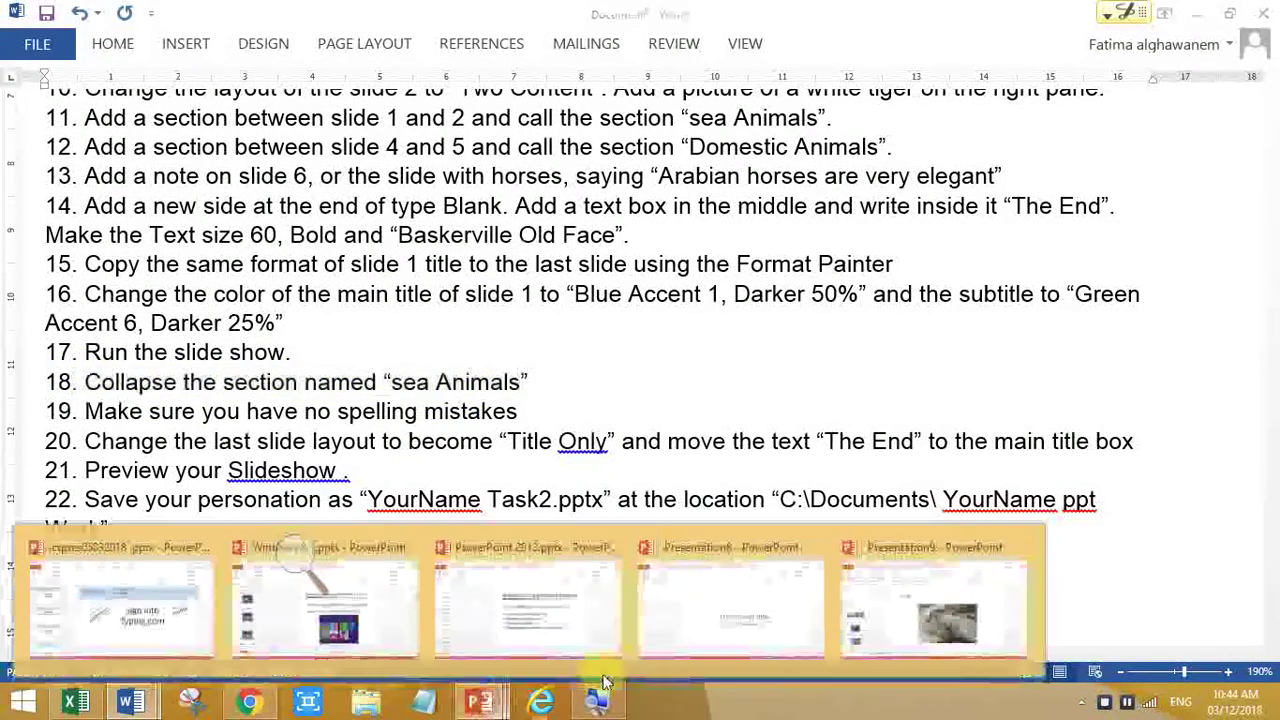
{"action": "left_click", "coordinate": [890, 597]}
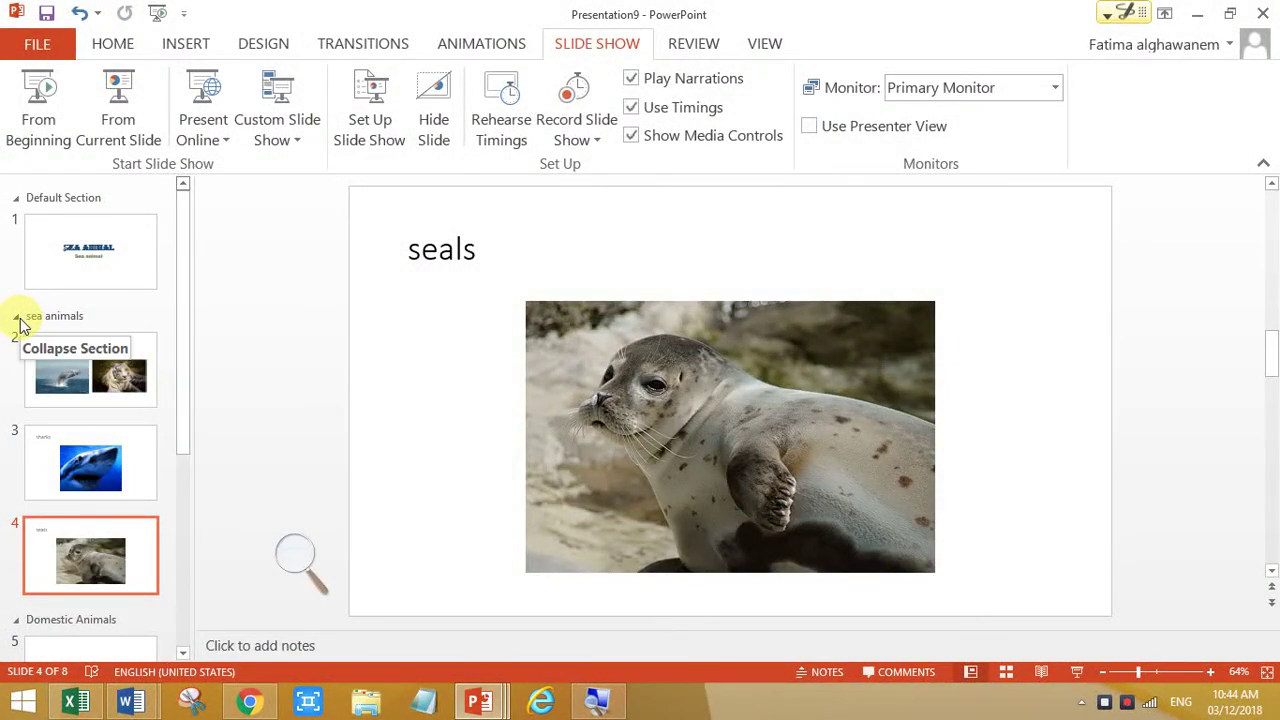
Step: Collapse the sea animals section to a single 'sea animals (3)' heading
{"action": "left_click", "coordinate": [17, 318]}
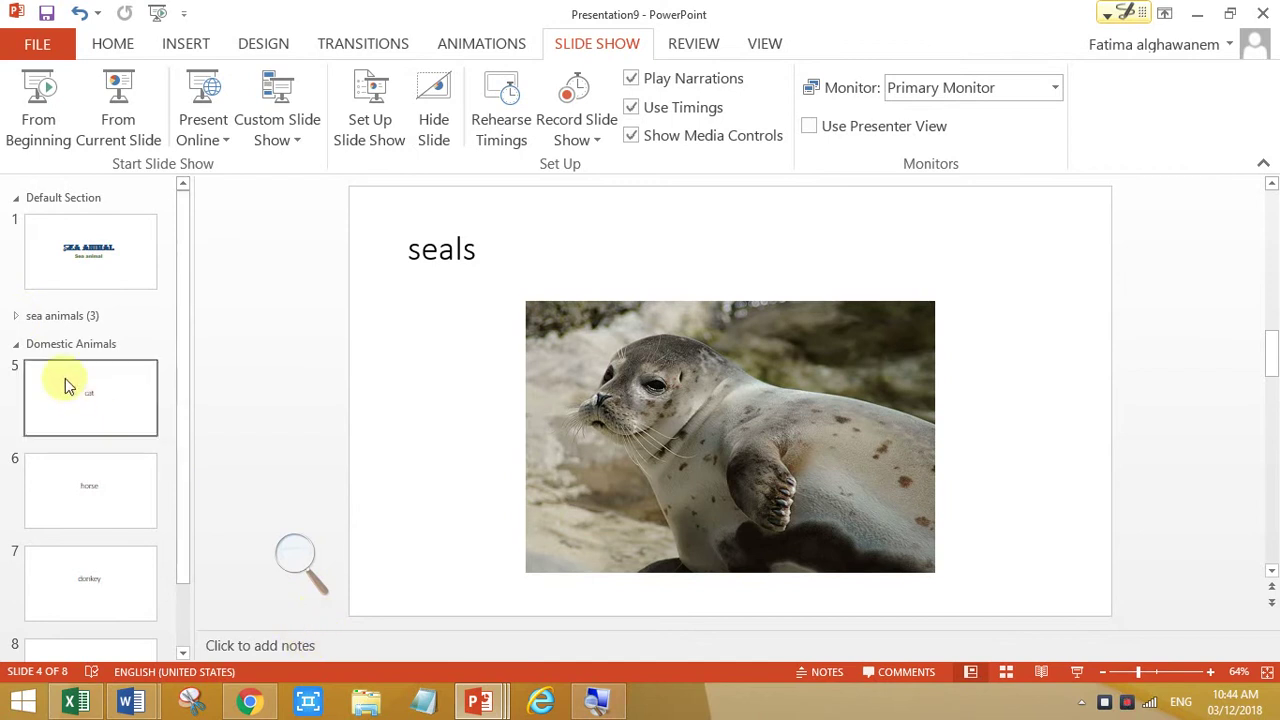
{"action": "left_click", "coordinate": [17, 318]}
{"action": "left_click", "coordinate": [17, 318]}
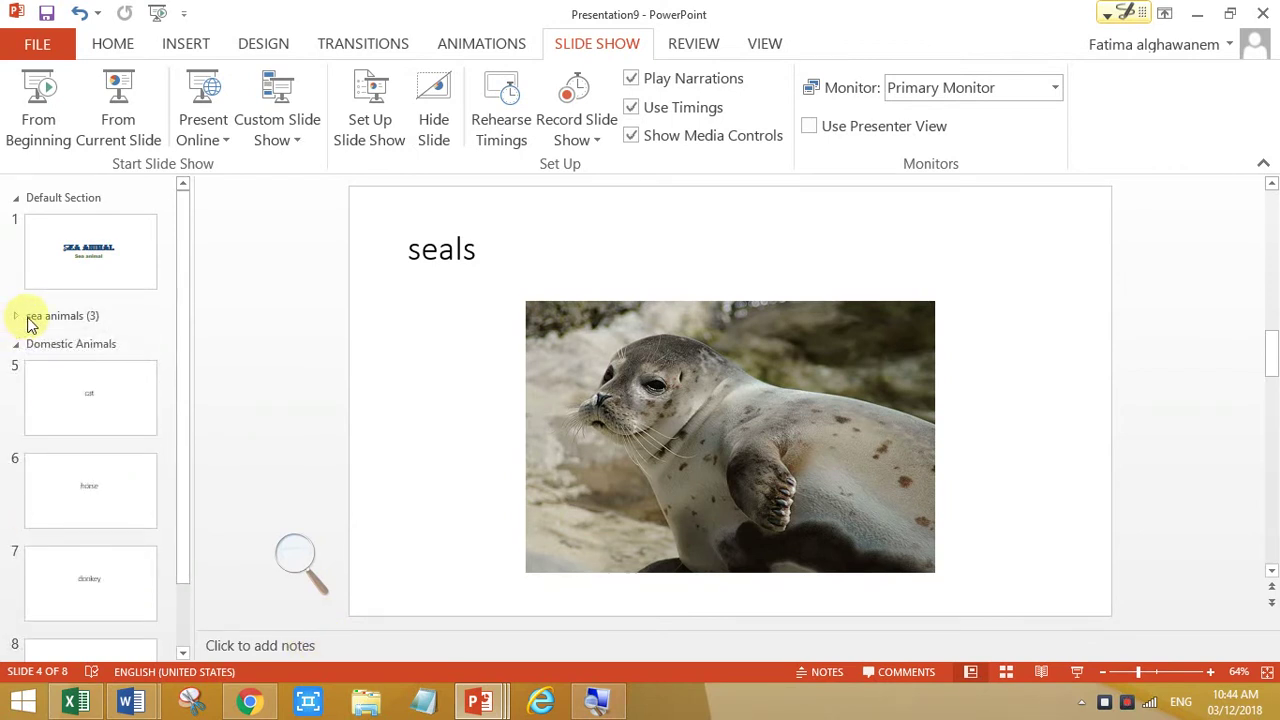
Step: Check the spelling item in the Word task list, then return to the presentation
{"action": "mouse_move", "coordinate": [131, 703]}
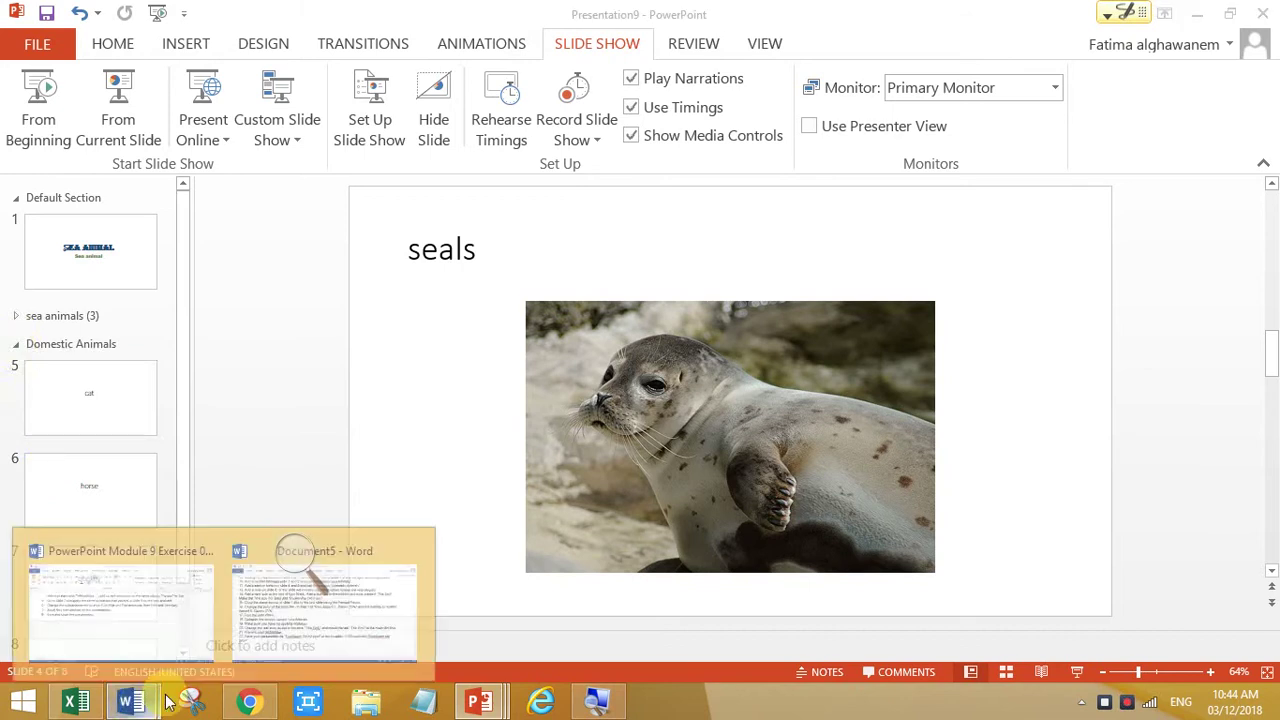
{"action": "left_click", "coordinate": [352, 627]}
{"action": "left_click", "coordinate": [201, 411]}
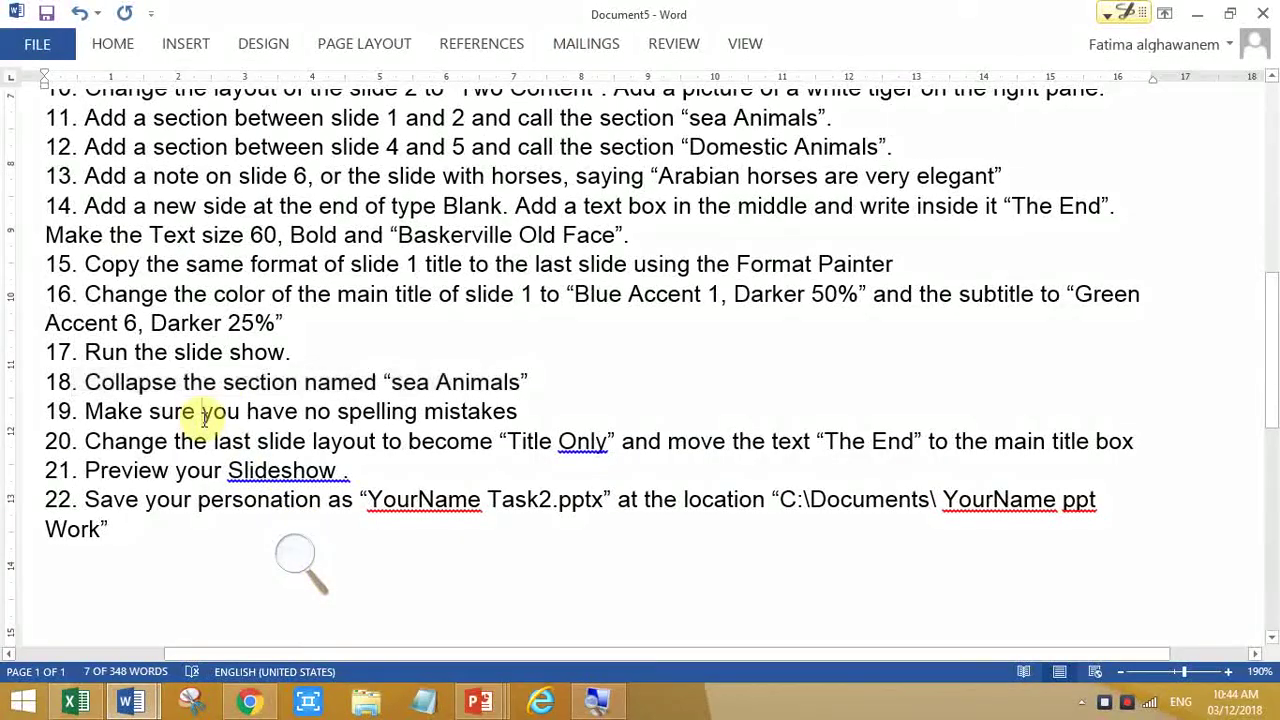
{"action": "left_click", "coordinate": [490, 705]}
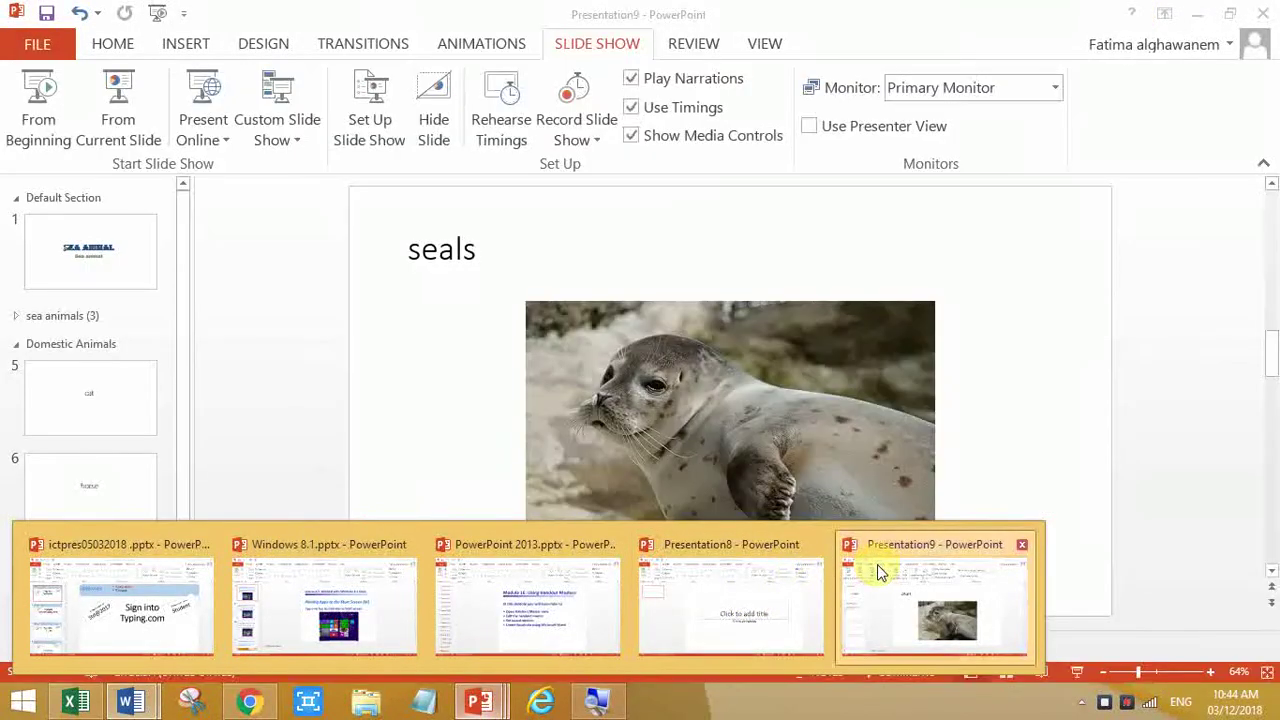
{"action": "left_click", "coordinate": [877, 564]}
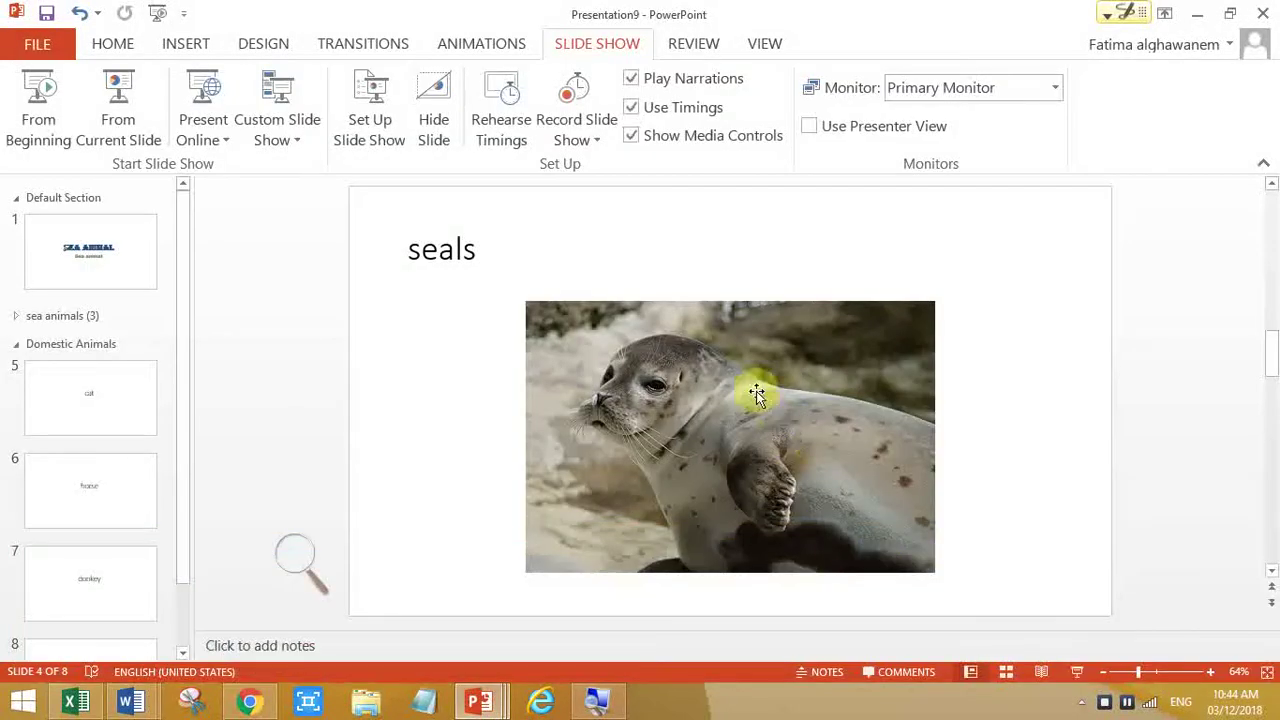
Step: Run Spelling from the Review tab, dismiss the no-errors message, and return to Word
{"action": "left_click", "coordinate": [693, 45]}
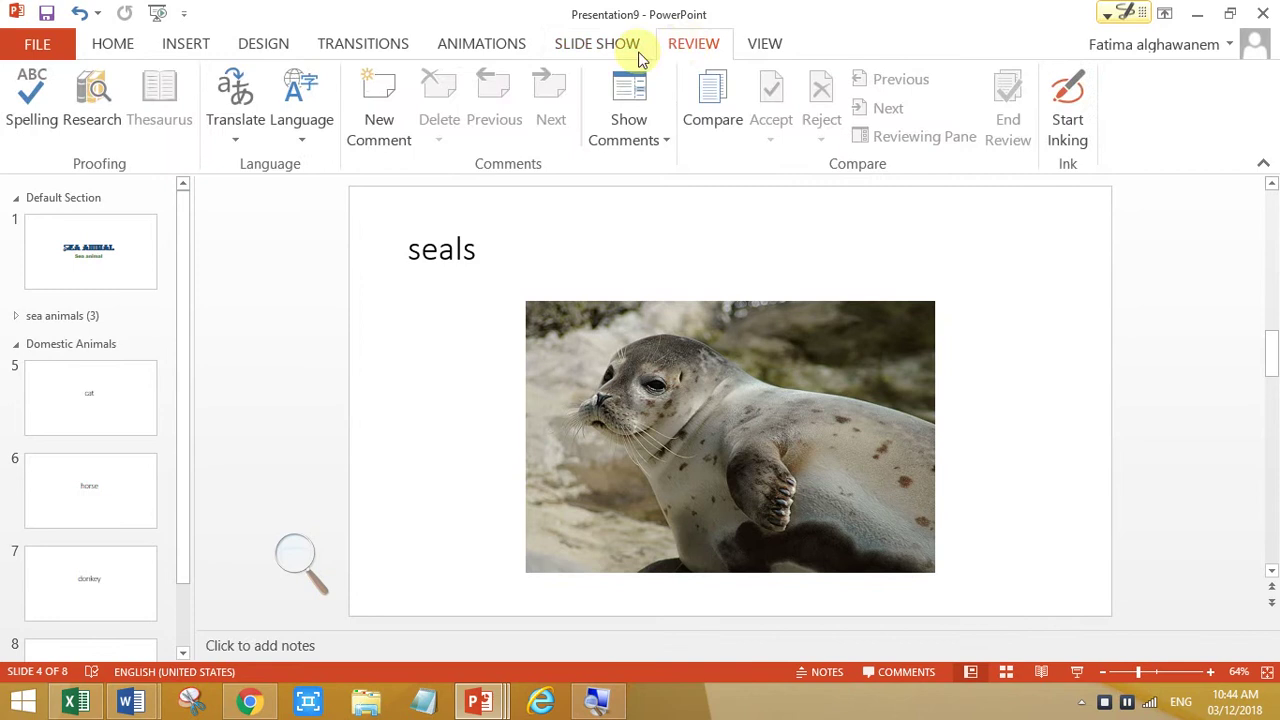
{"action": "left_click", "coordinate": [31, 93]}
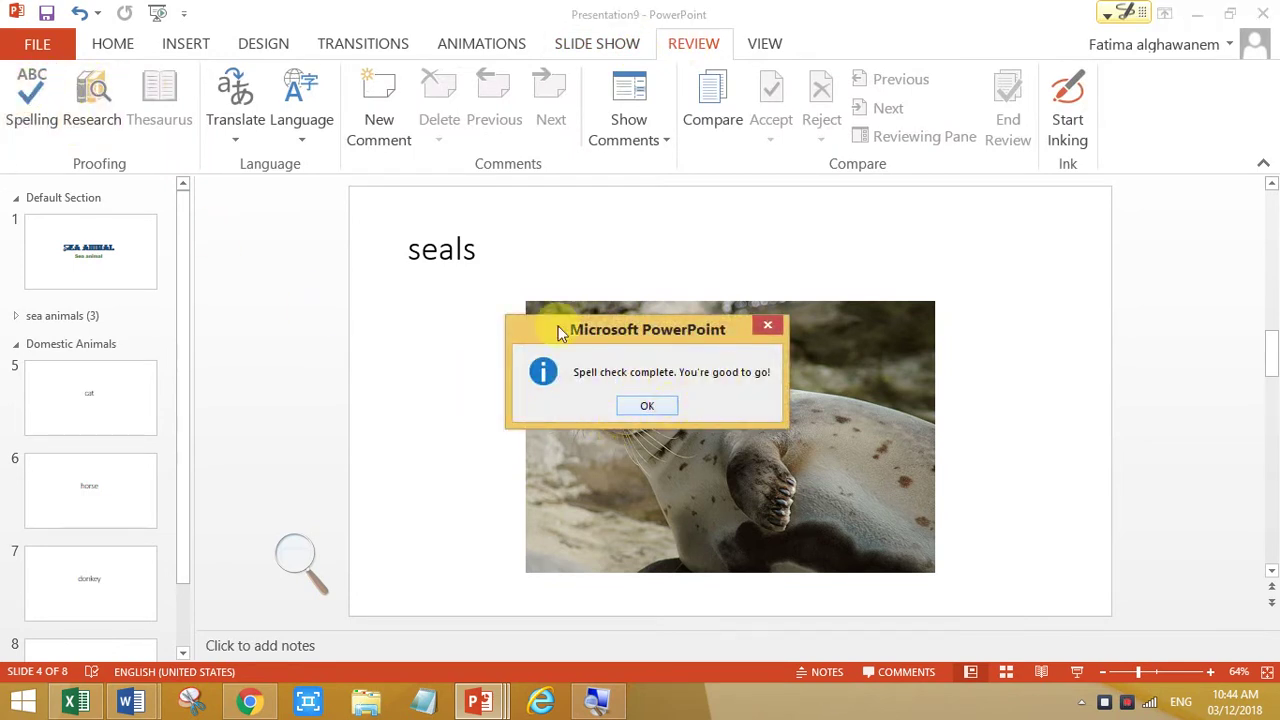
{"action": "left_click", "coordinate": [666, 408]}
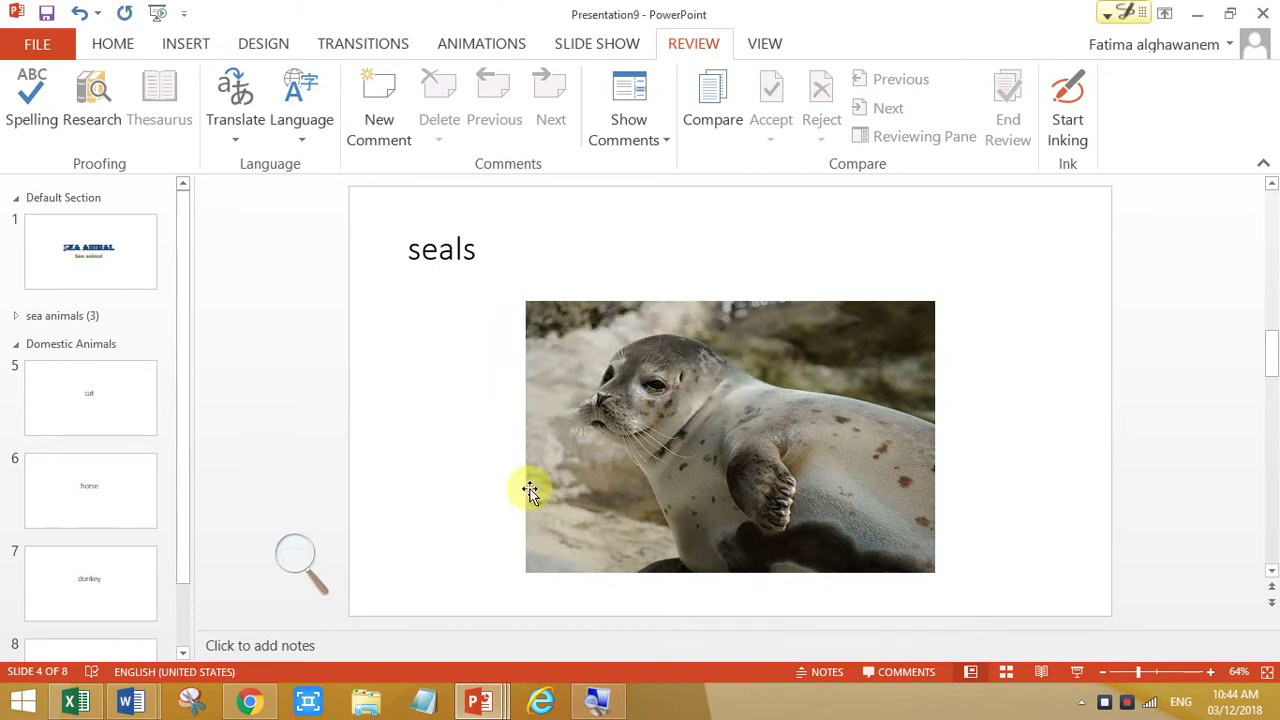
{"action": "mouse_move", "coordinate": [135, 700]}
{"action": "left_click", "coordinate": [361, 654]}
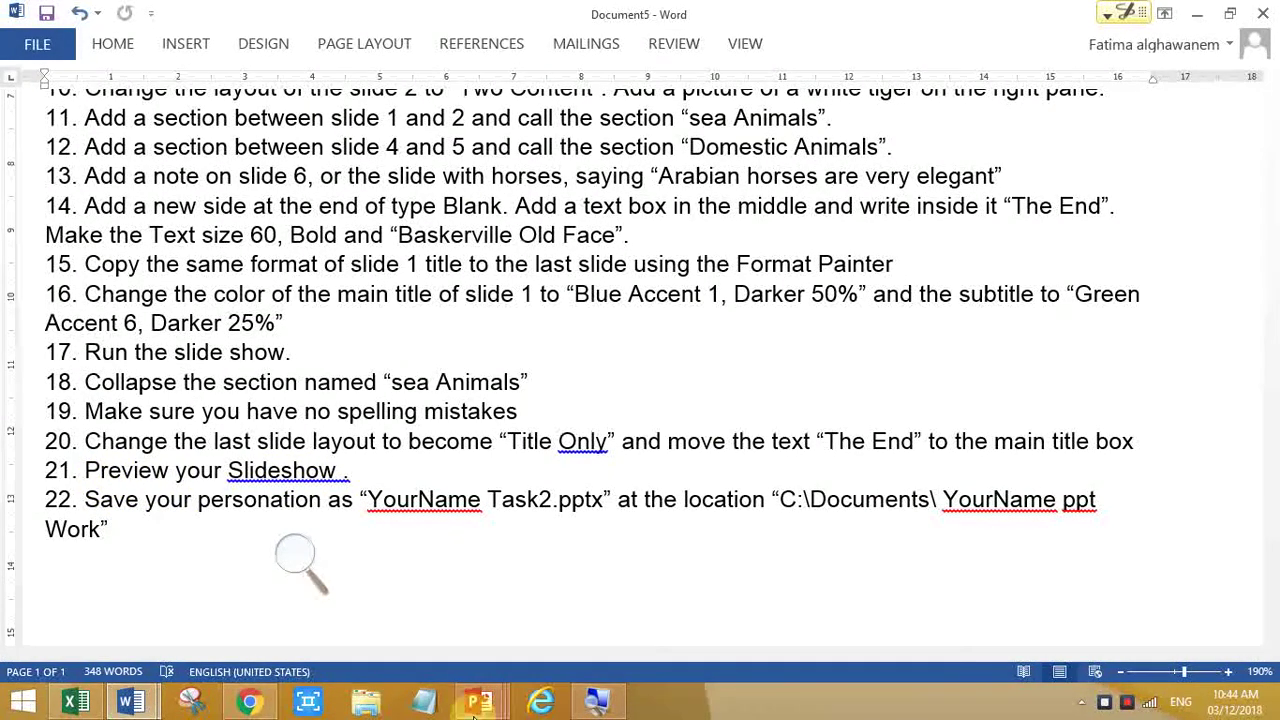
Step: Open Save As on the Documents folder proposing Sea animal.pptx, then return to Word
{"action": "mouse_move", "coordinate": [477, 706]}
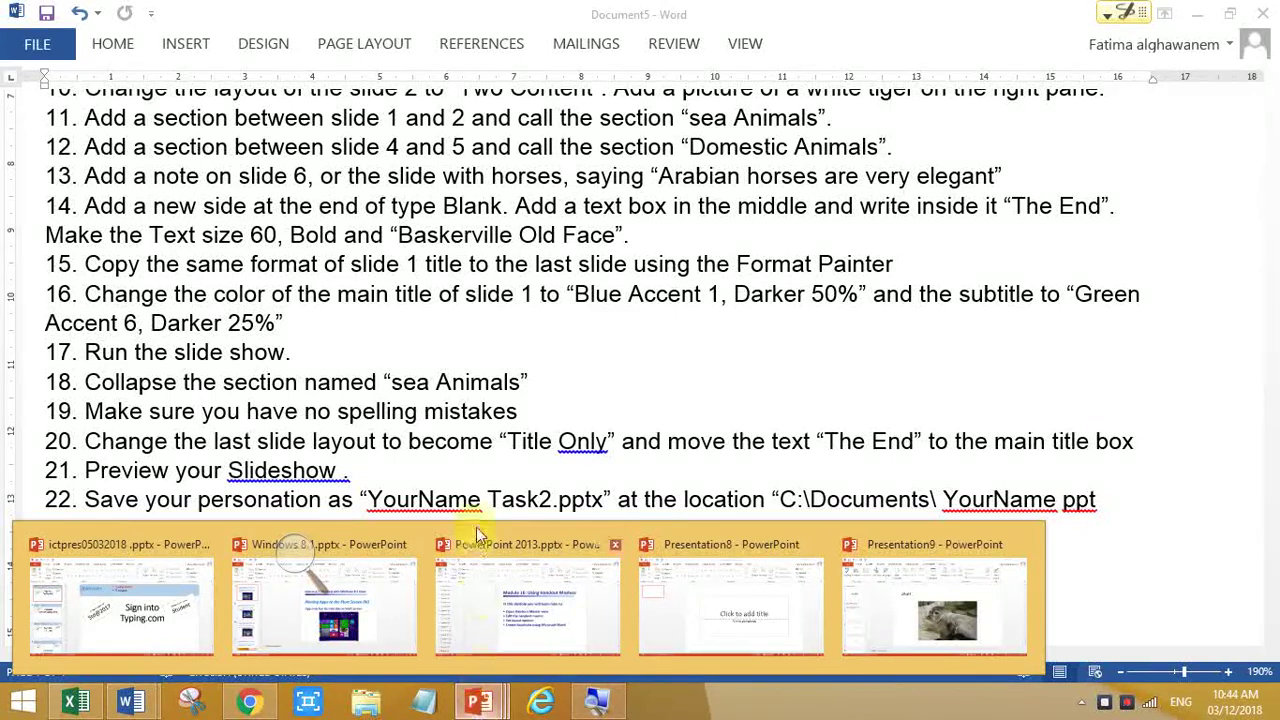
{"action": "left_click", "coordinate": [880, 592]}
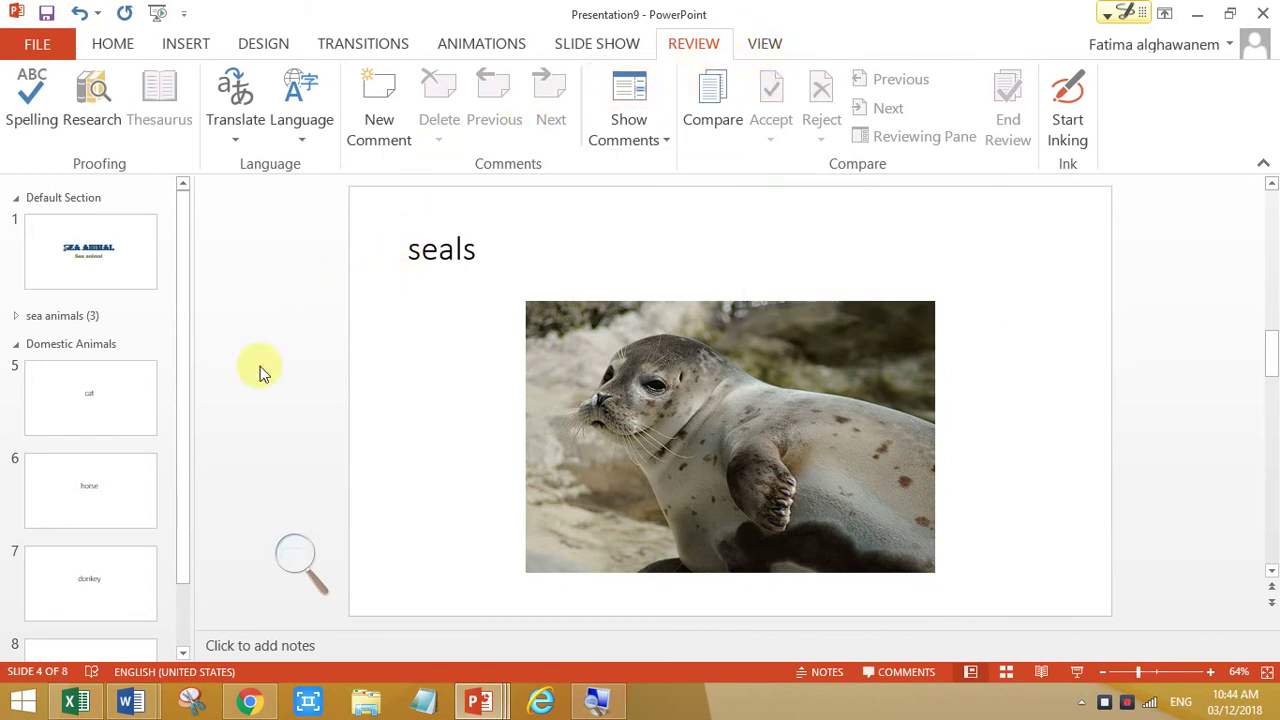
{"action": "left_click", "coordinate": [39, 46]}
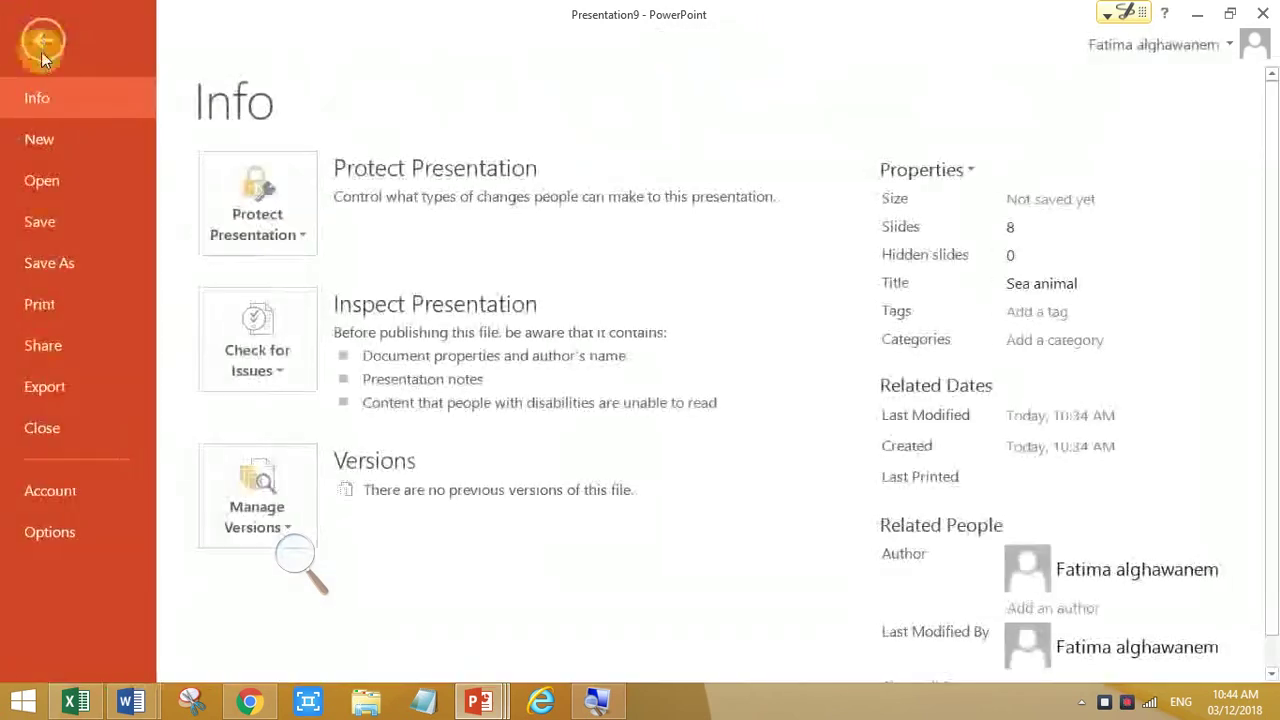
{"action": "left_click", "coordinate": [76, 230]}
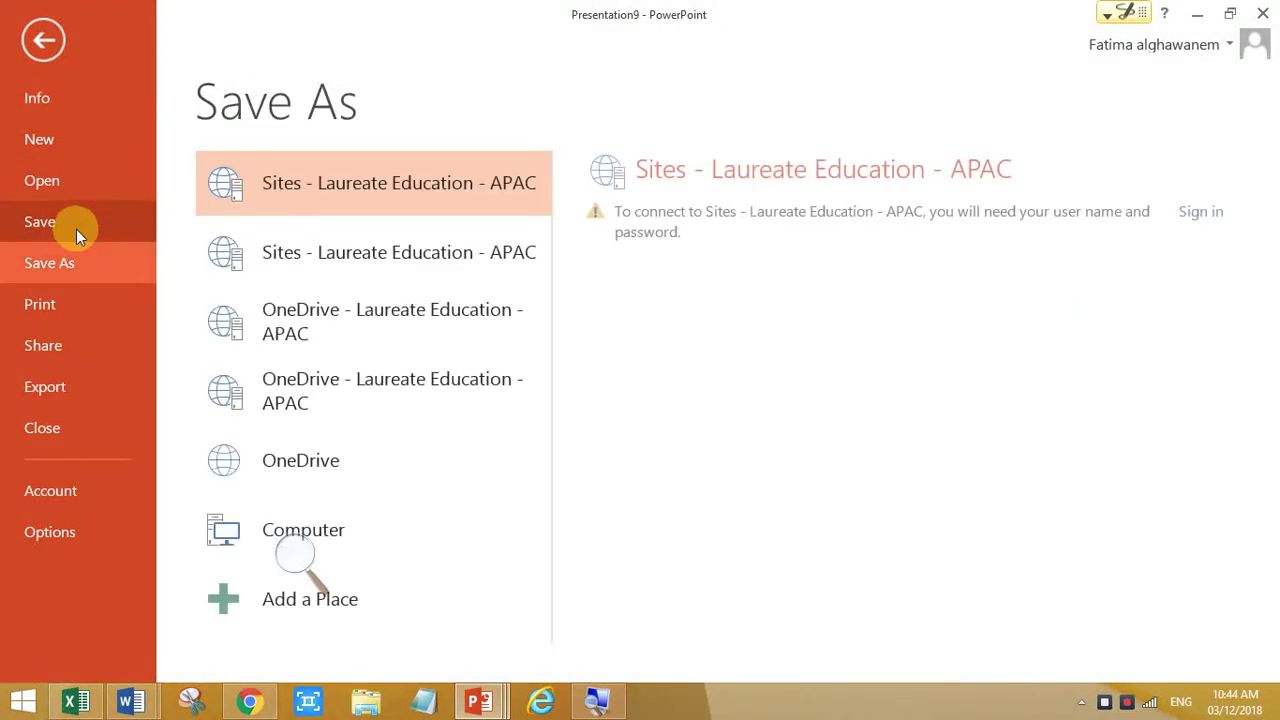
{"action": "left_click", "coordinate": [320, 536]}
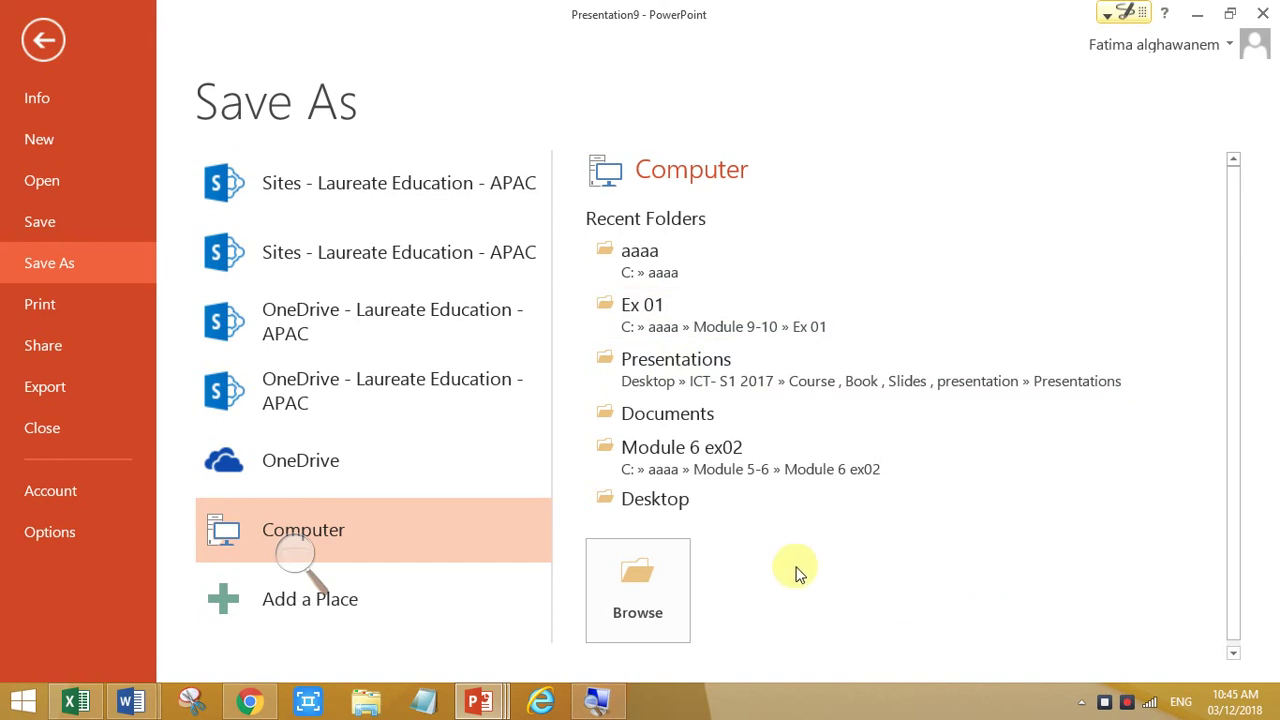
{"action": "left_click", "coordinate": [675, 419]}
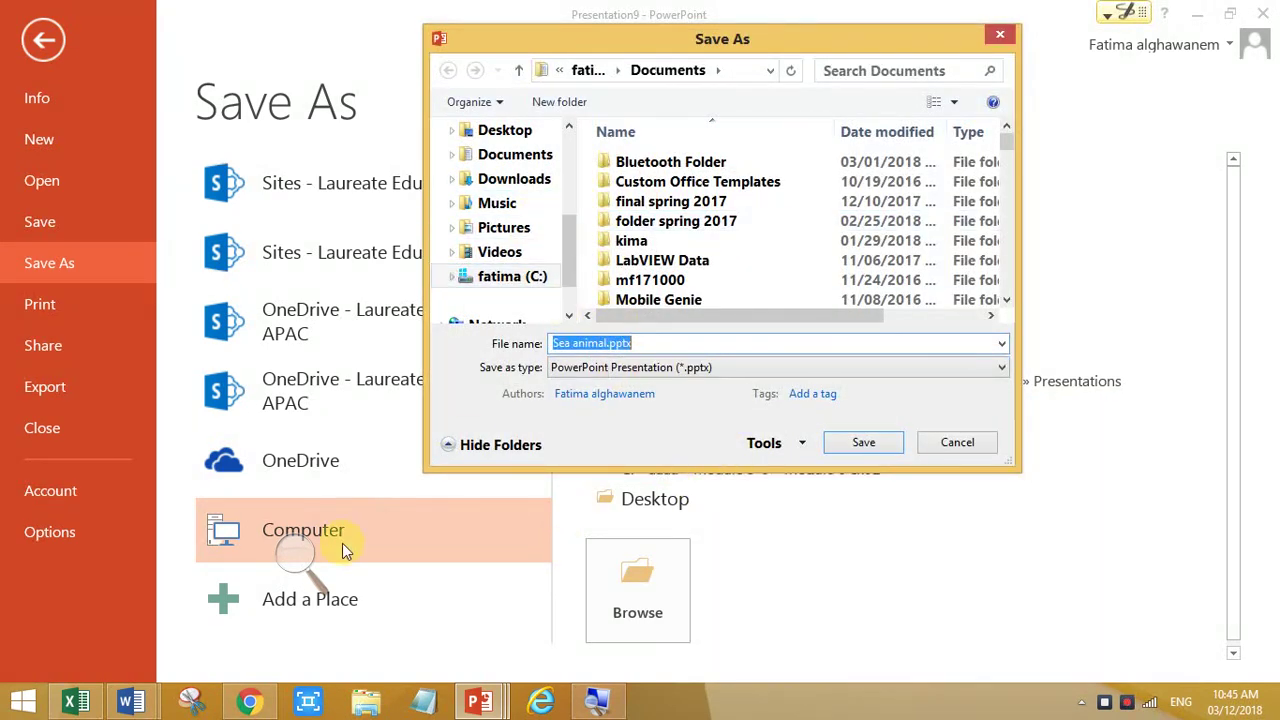
{"action": "left_click", "coordinate": [132, 700]}
{"action": "left_click", "coordinate": [343, 615]}
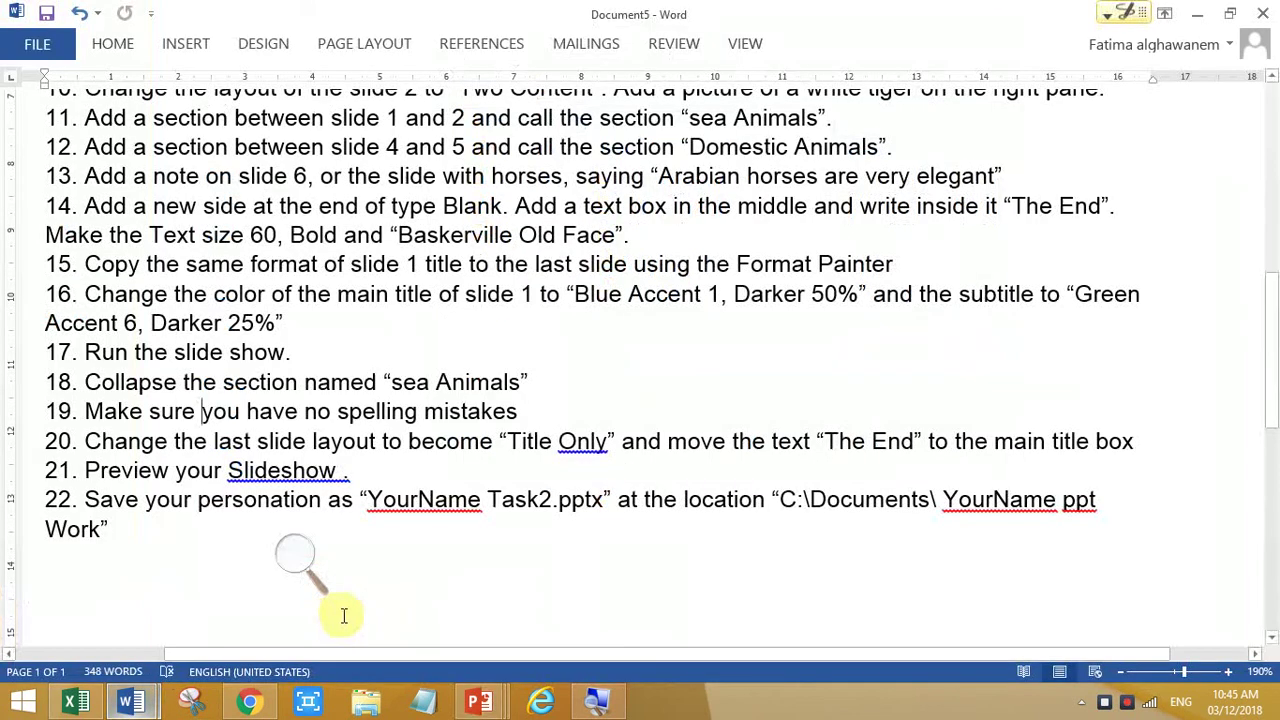